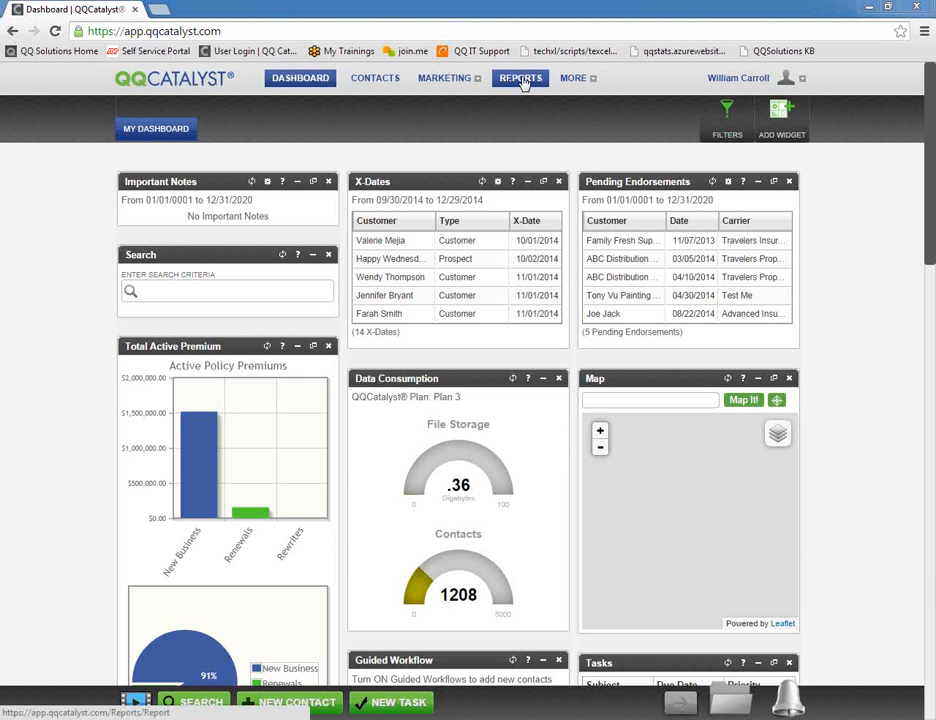
Open the Reports page and choose Training Main Office as the office whose reports are listed
click(521, 80)
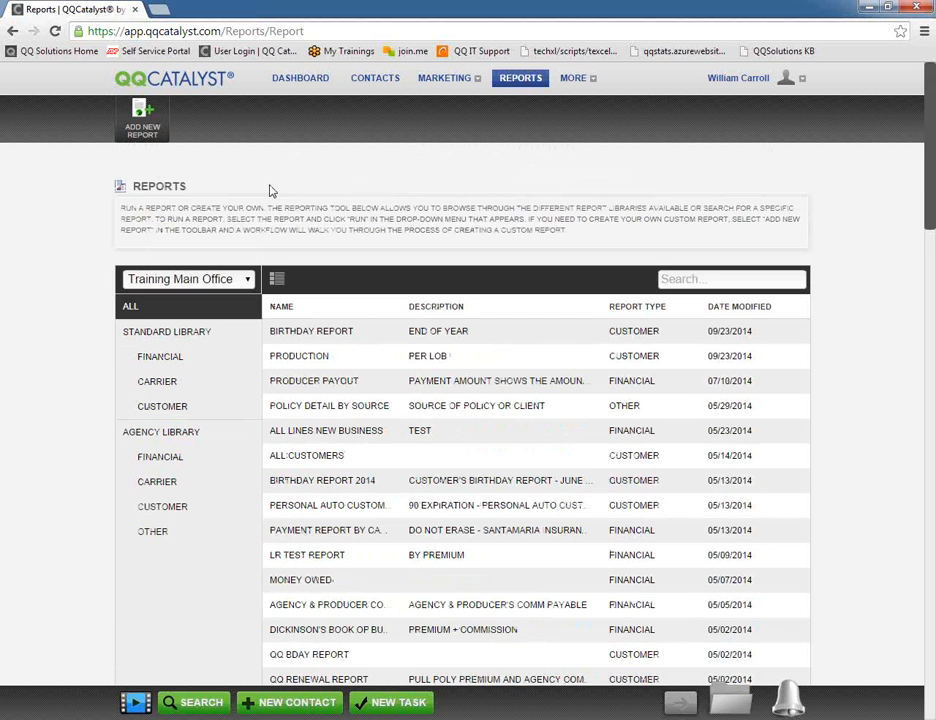
click(248, 282)
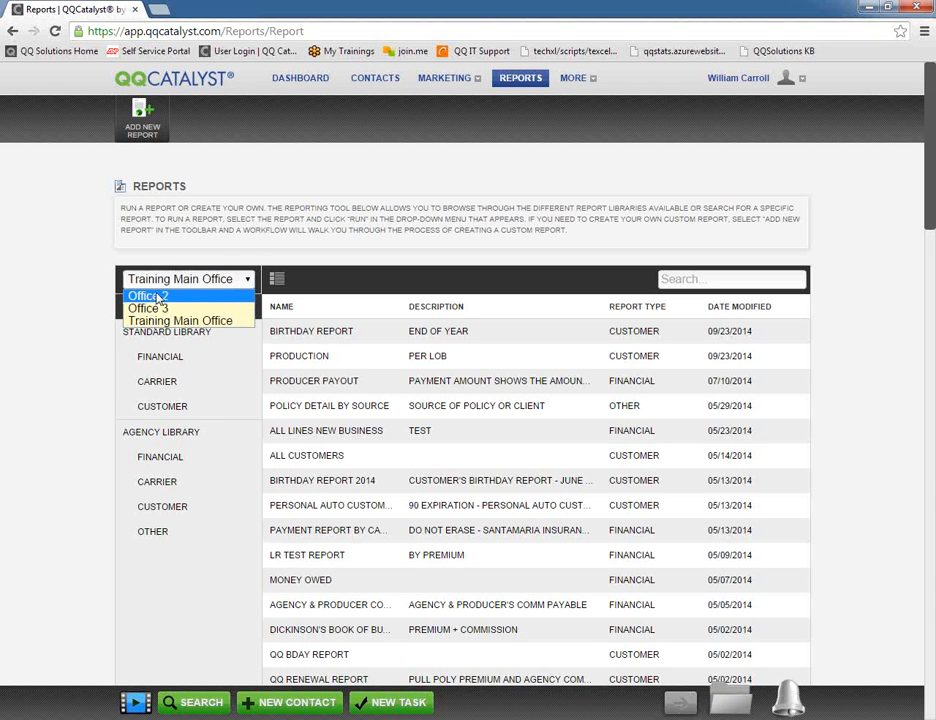
click(177, 321)
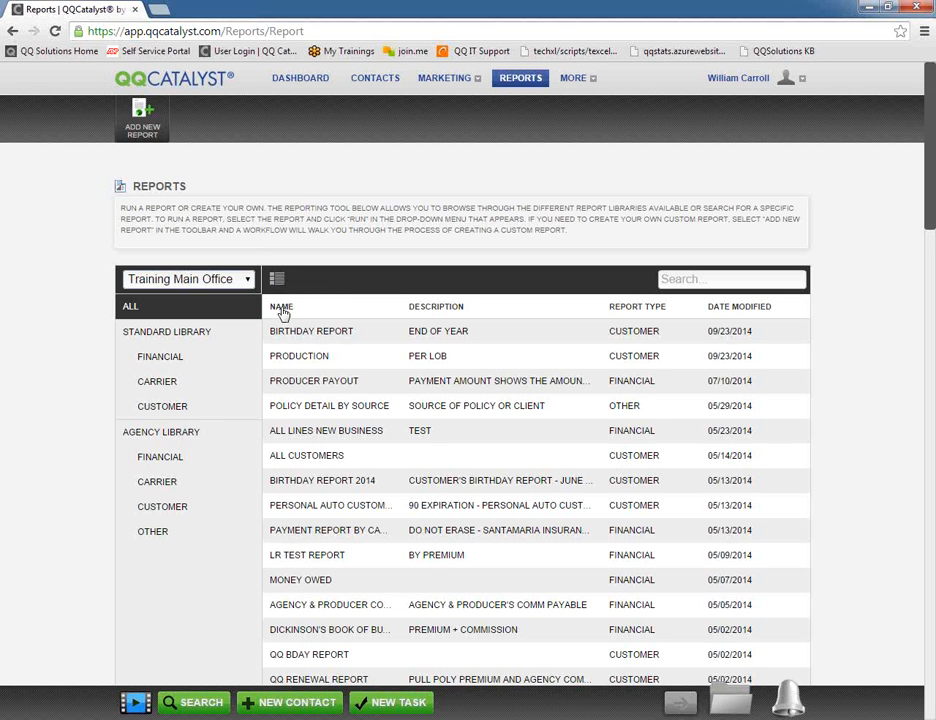
Sort the report list by name, description, report type and date modified in turn, ending with name in ascending order
click(281, 309)
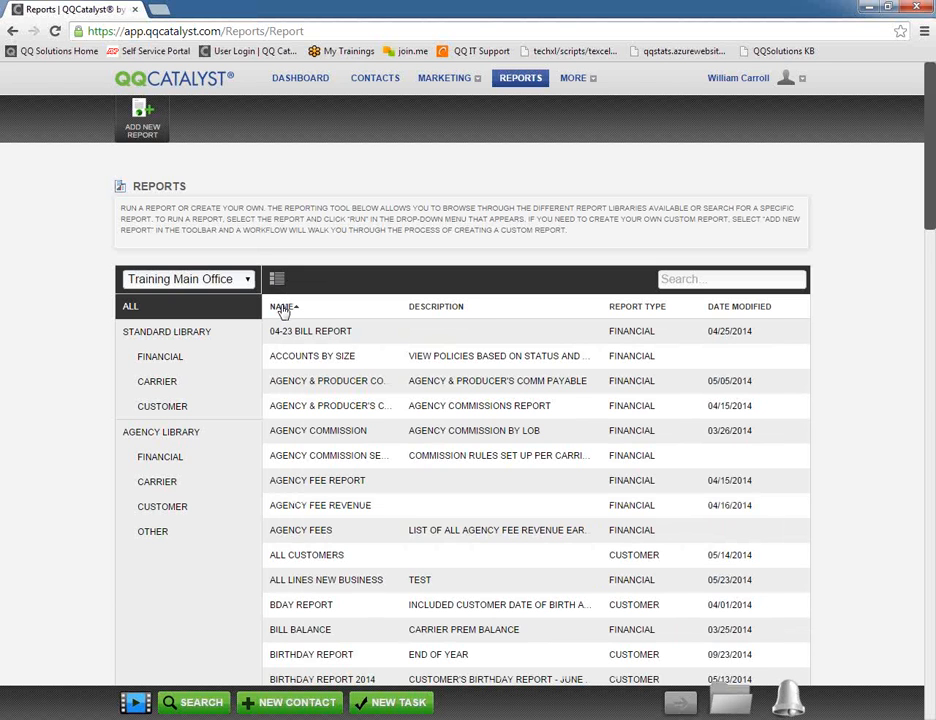
click(283, 310)
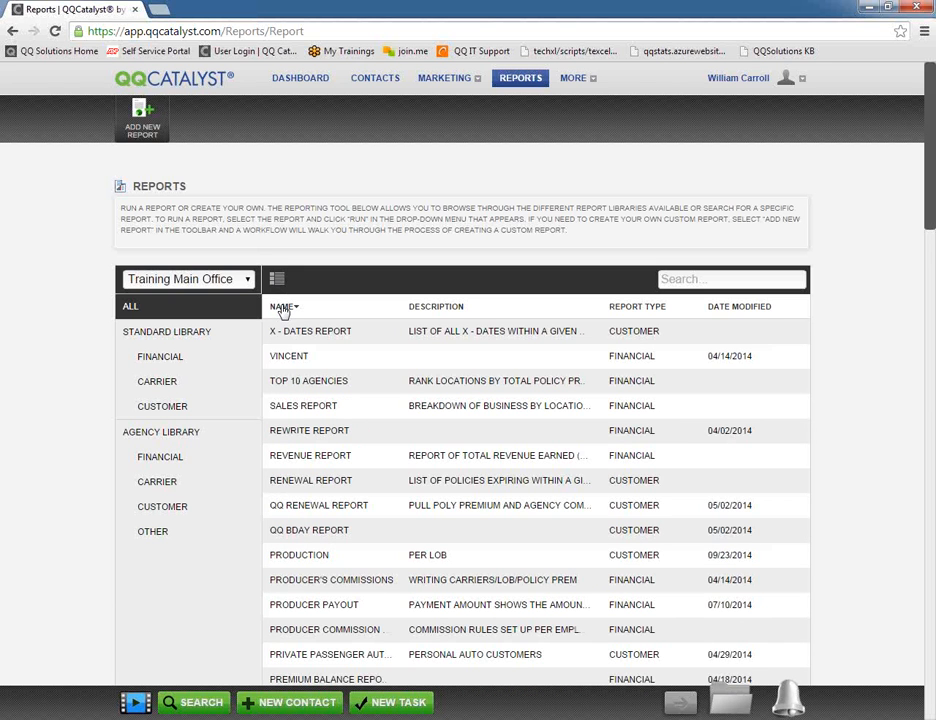
click(443, 309)
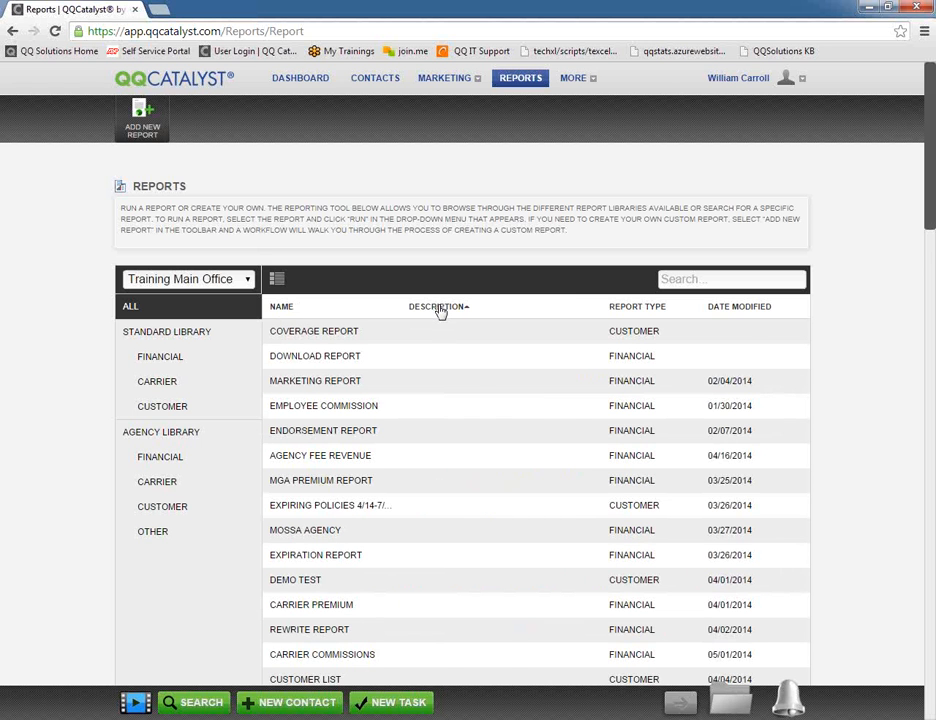
click(441, 312)
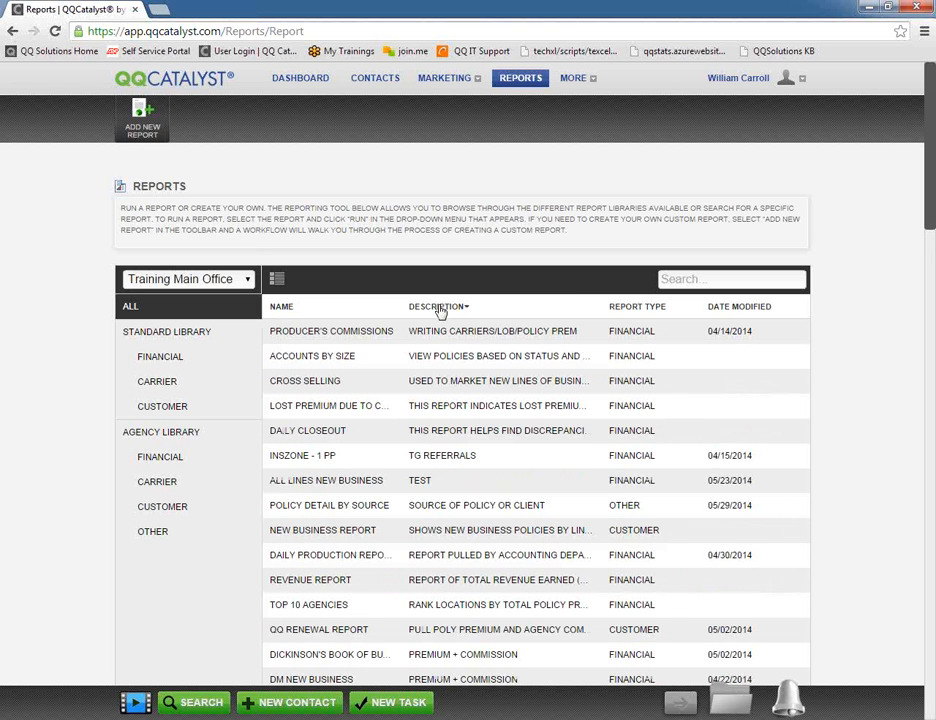
click(627, 312)
click(627, 312)
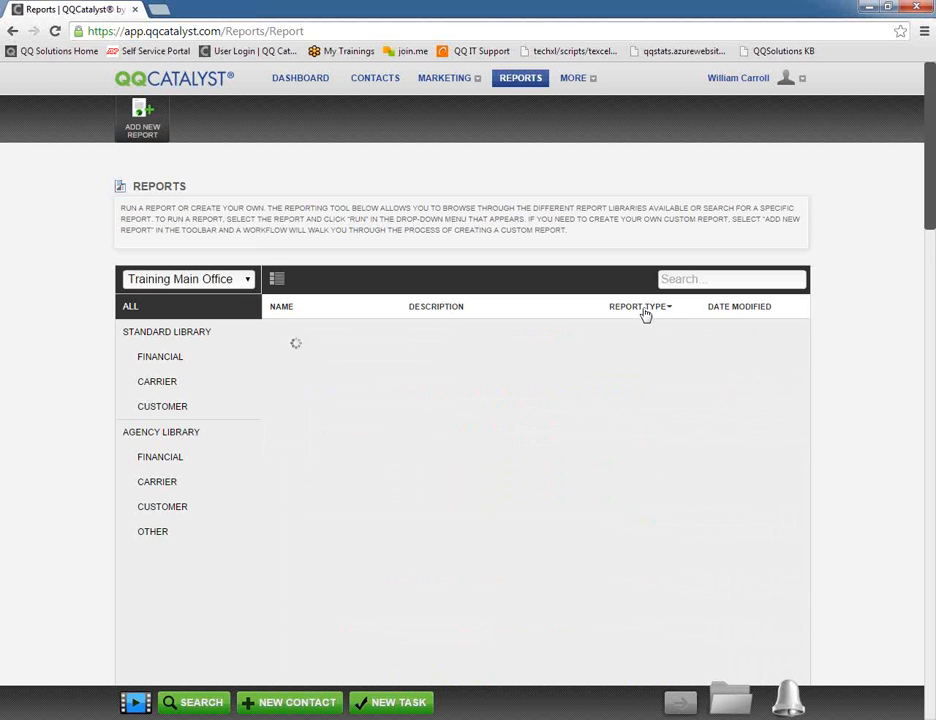
click(734, 313)
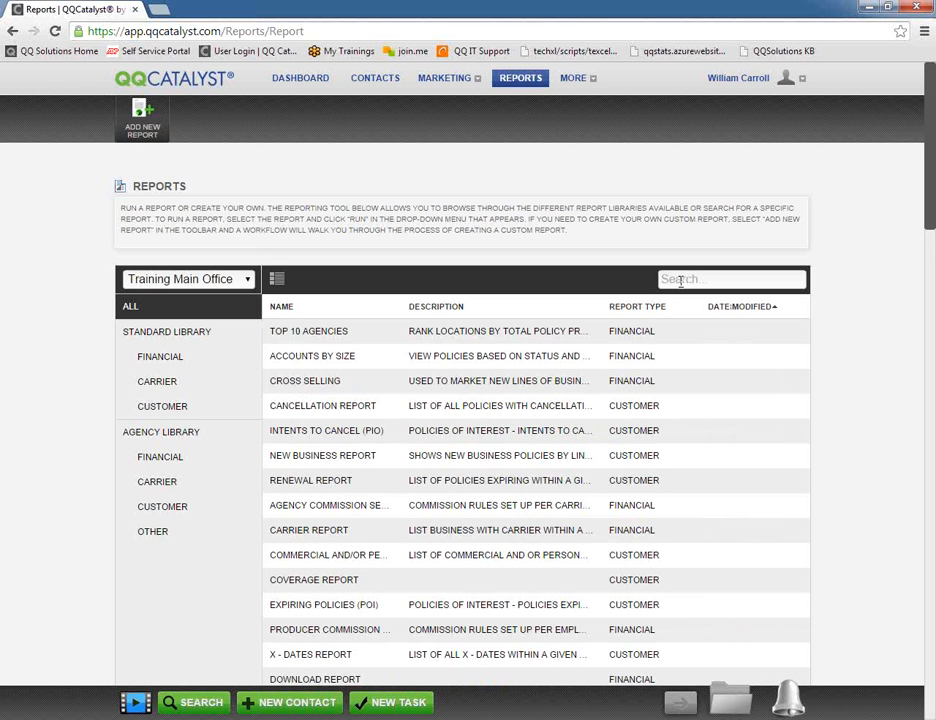
click(286, 309)
Search the report list for "bill" and for "financial", looking through the matching reports
click(712, 279)
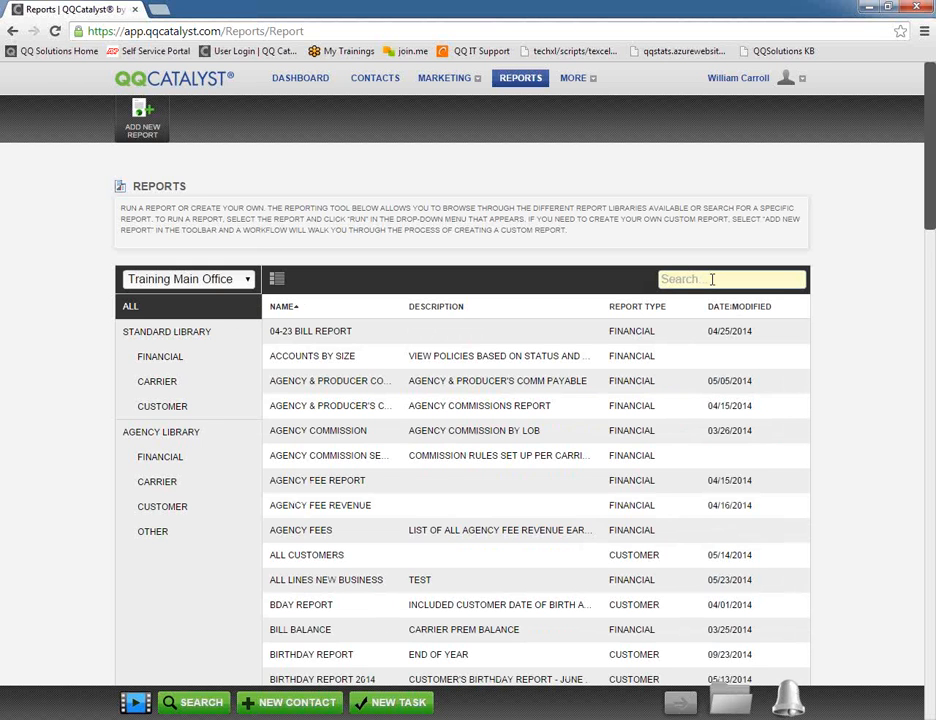
text(bill)
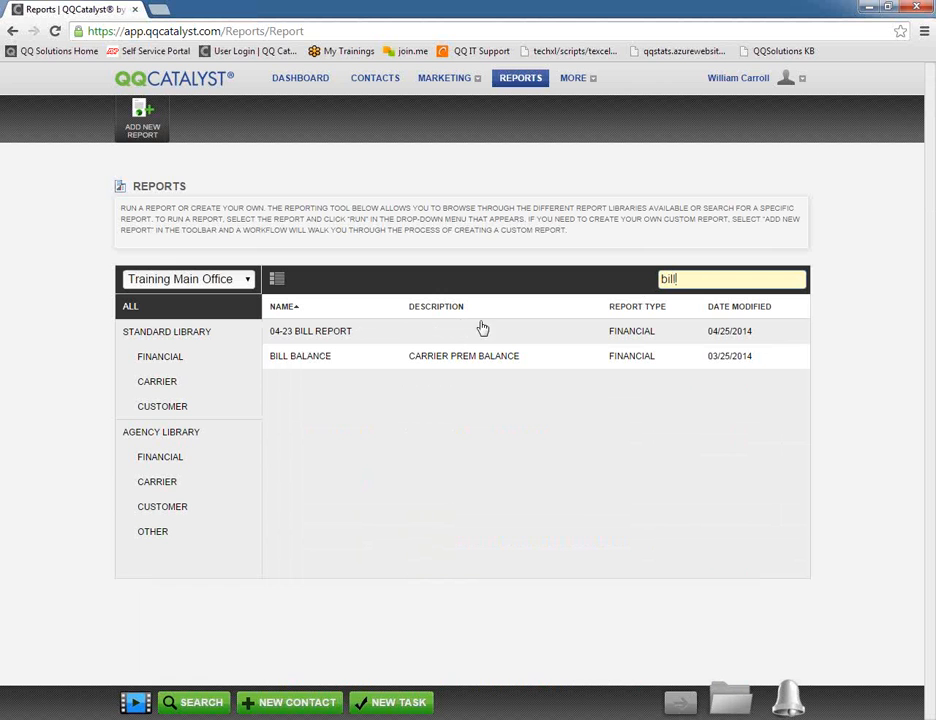
click(710, 284)
text(financial)
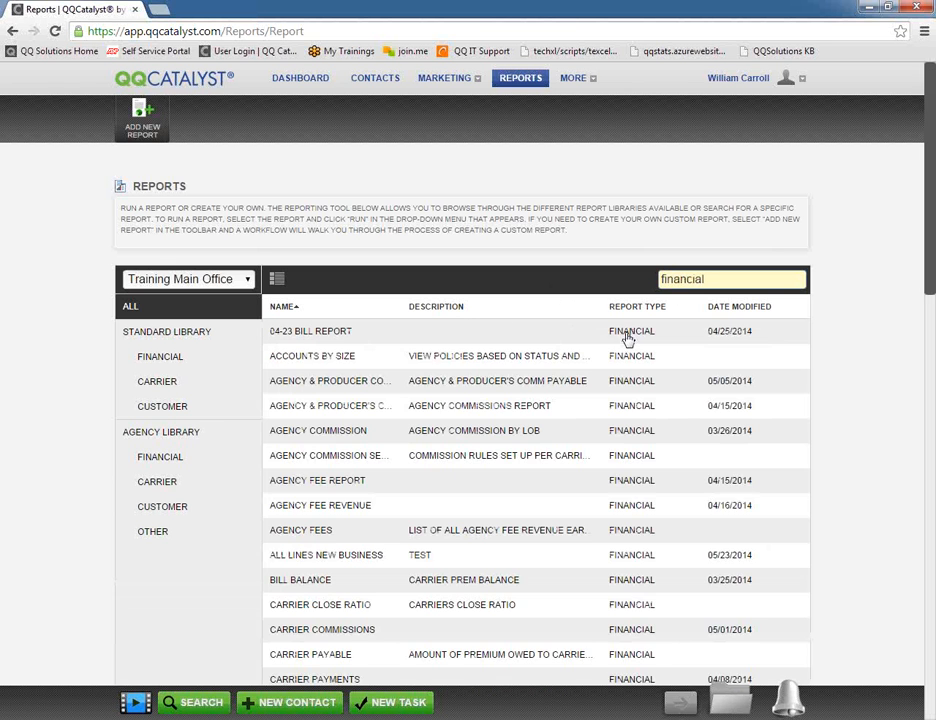
scroll(628, 345, down, 1)
scroll(632, 352, down, 2)
scroll(630, 360, up, 3)
Clear the search term so the report list is unfiltered
drag(733, 280, 606, 288)
right_click(606, 288)
click(714, 270)
drag(714, 272, 596, 289)
key(BackSpace)
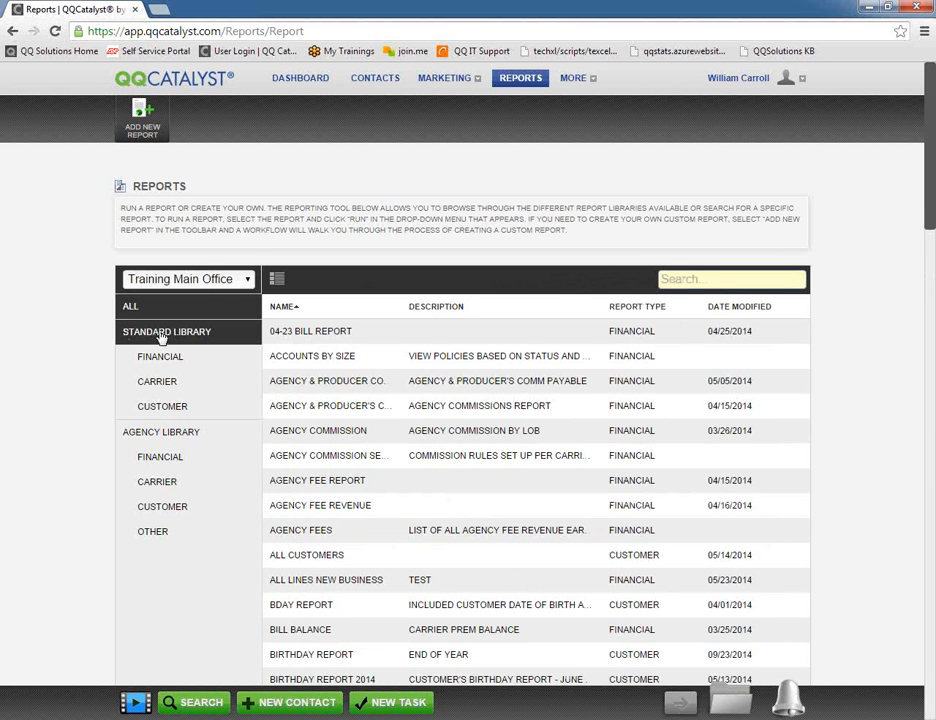
Show the reports of the Standard Library and look through the whole list
click(111, 331)
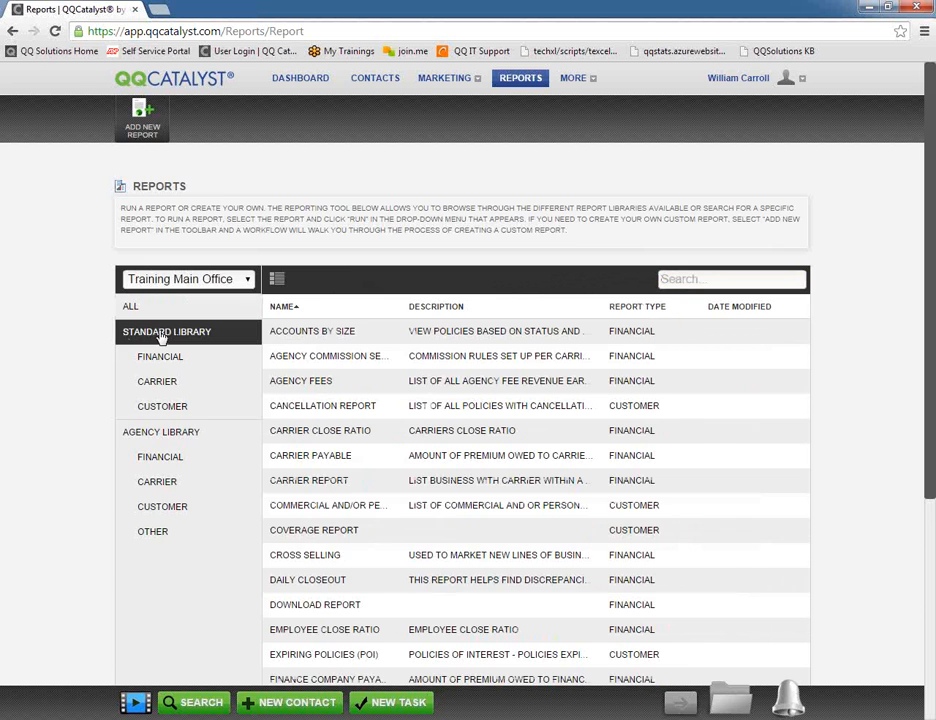
scroll(387, 349, down, 3)
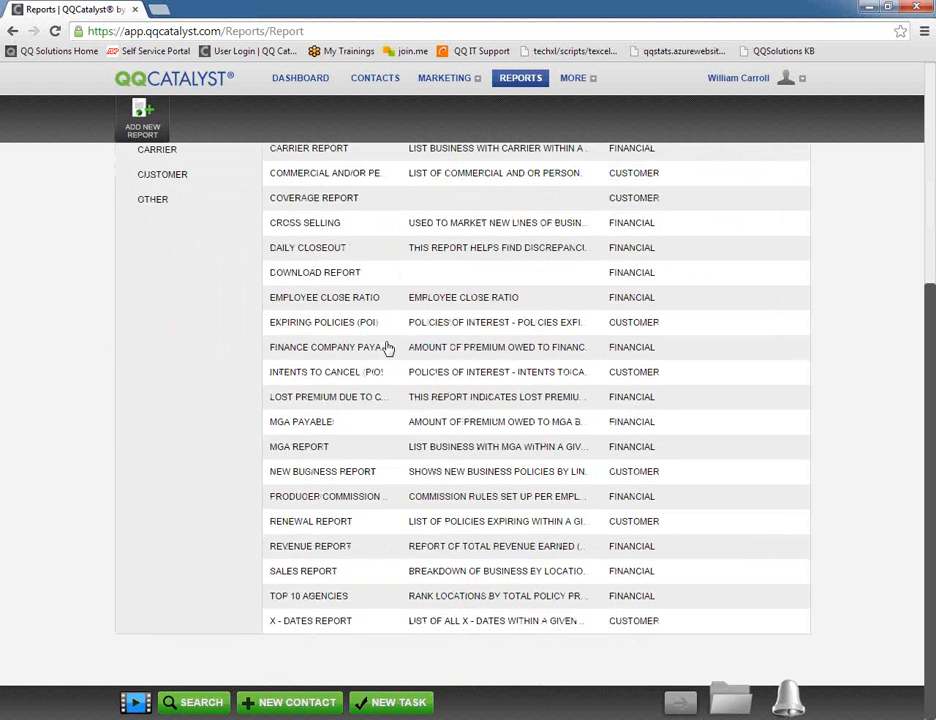
scroll(387, 349, up, 3)
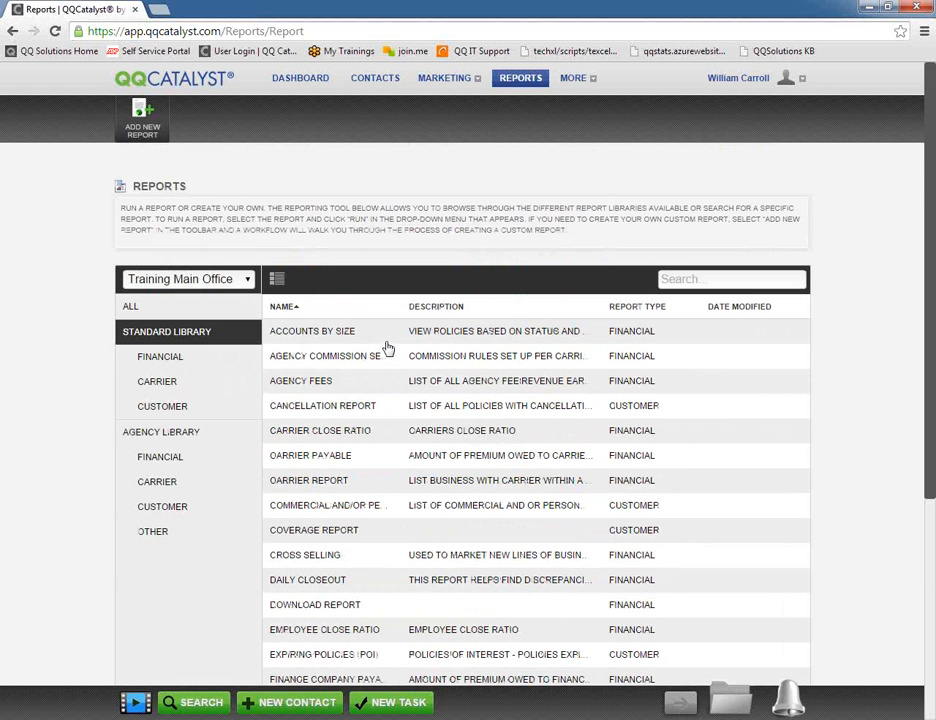
Examine the Financial, Carrier and Customer categories of the Standard Library
click(176, 362)
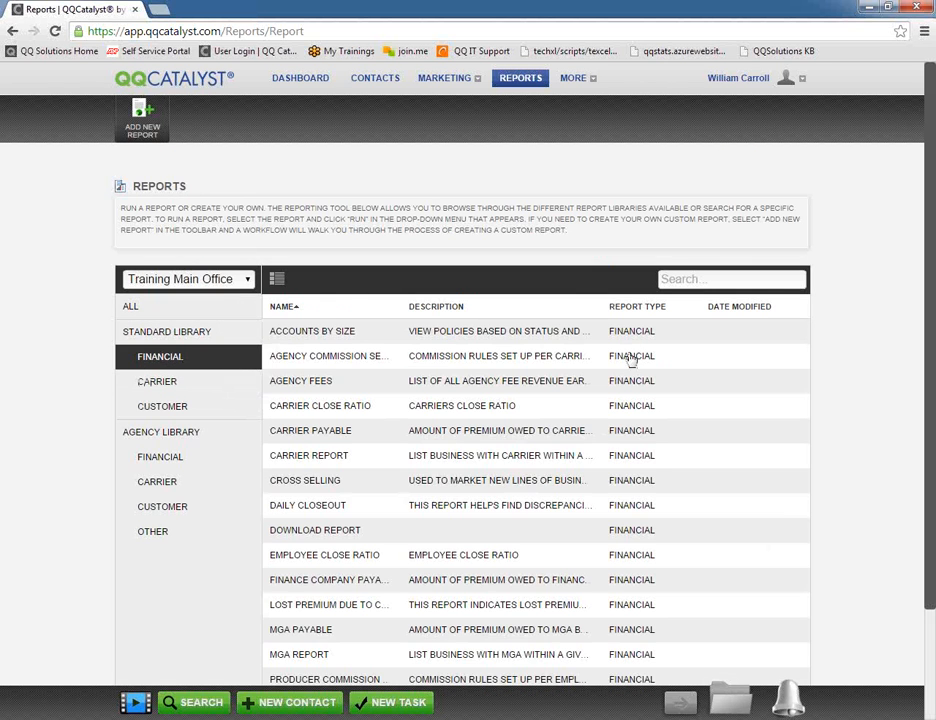
scroll(640, 345, down, 2)
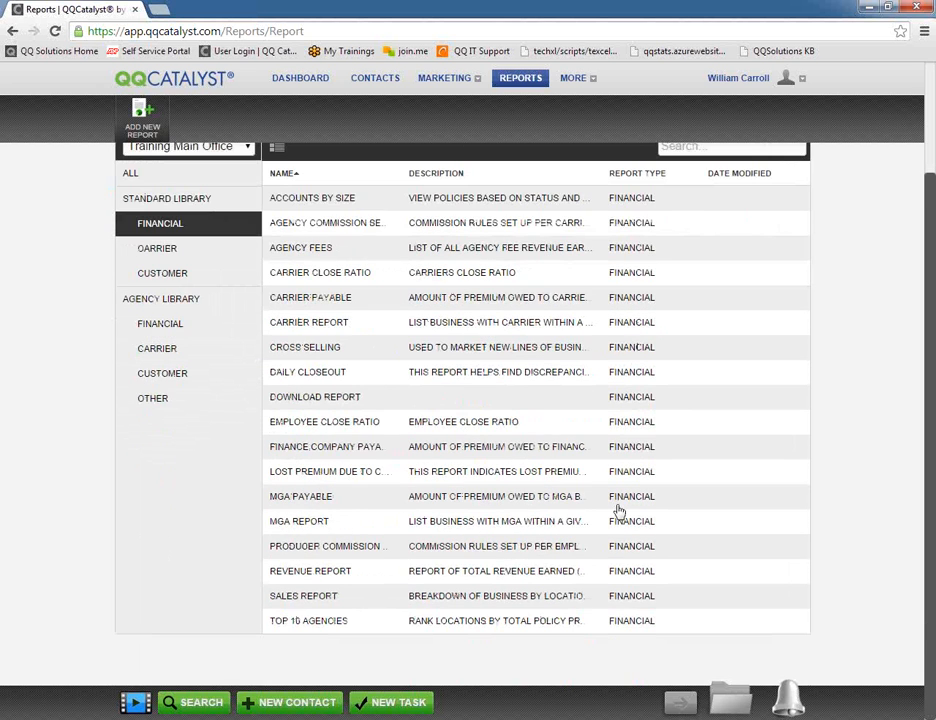
scroll(621, 355, up, 2)
scroll(673, 370, down, 2)
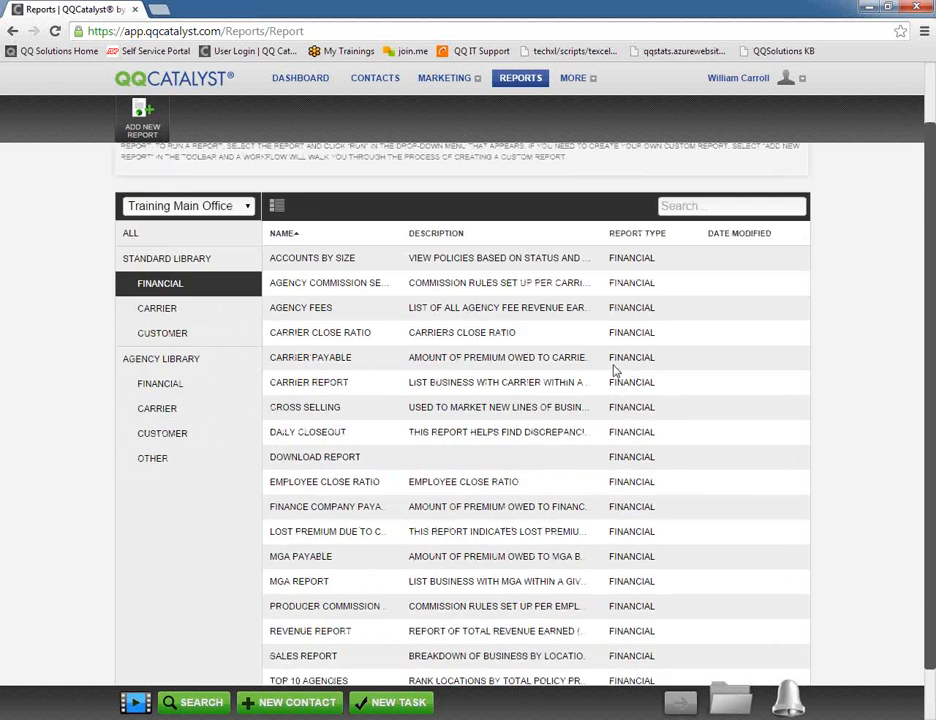
click(158, 254)
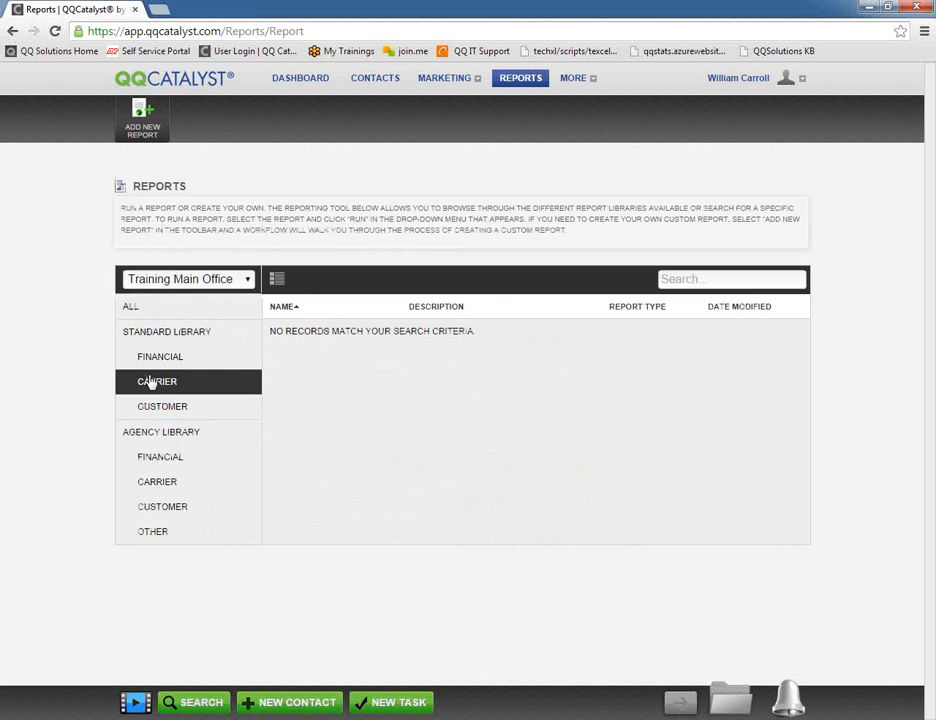
click(164, 412)
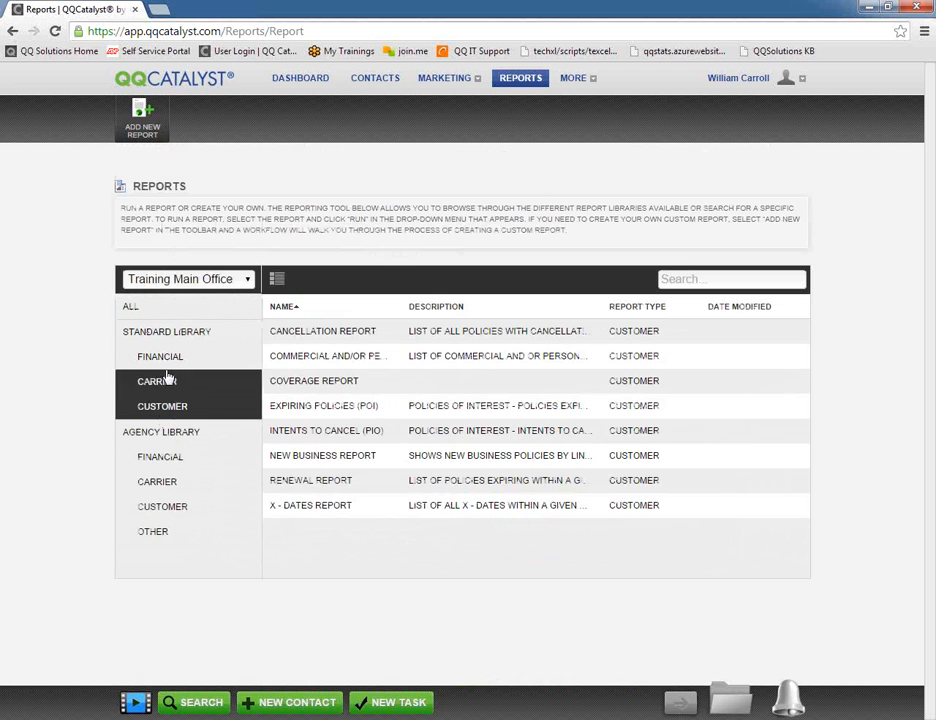
View the Financial and Carrier report categories of the Agency Library
click(152, 458)
click(161, 487)
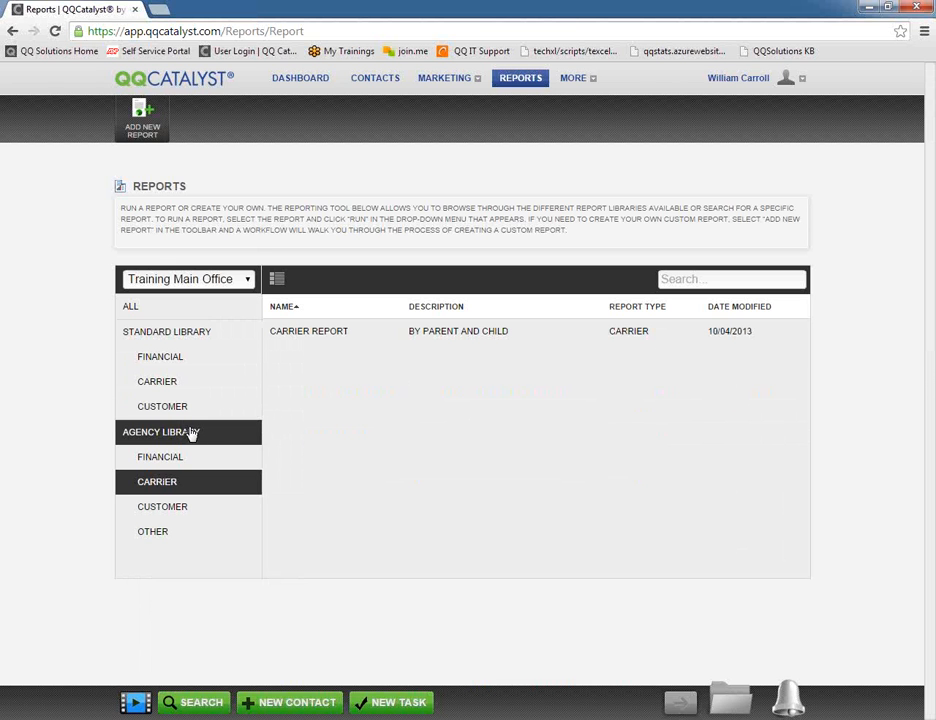
Return to the full Standard Library and view the actions available for the Accounts by Size report
click(143, 343)
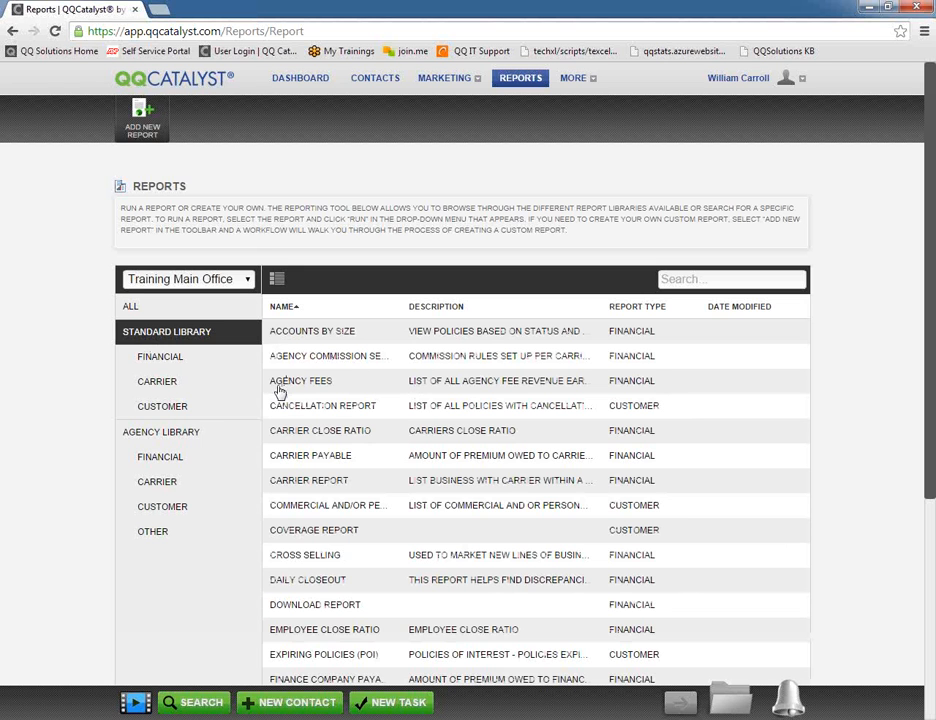
click(315, 336)
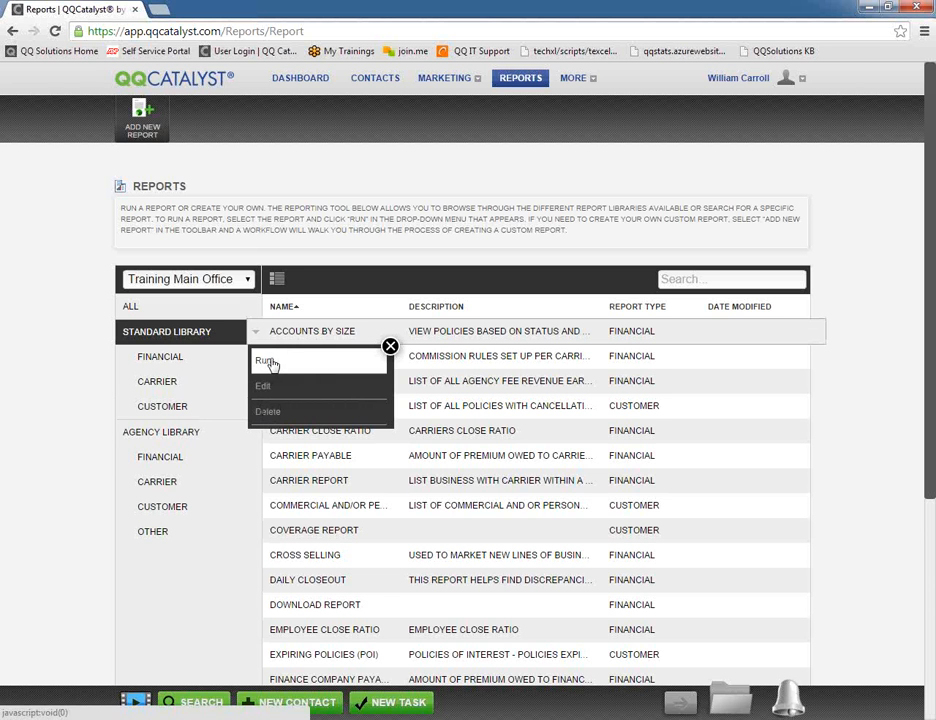
click(390, 346)
Find the Renewal Report in the Standard Library and open its run settings
scroll(386, 350, down, 1)
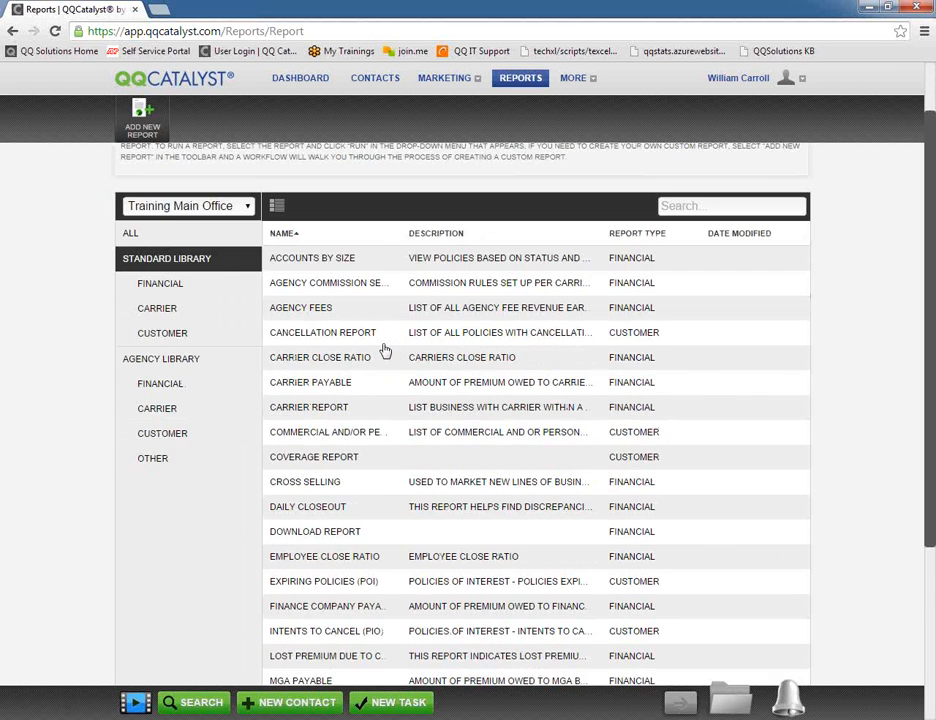
scroll(303, 299, down, 1)
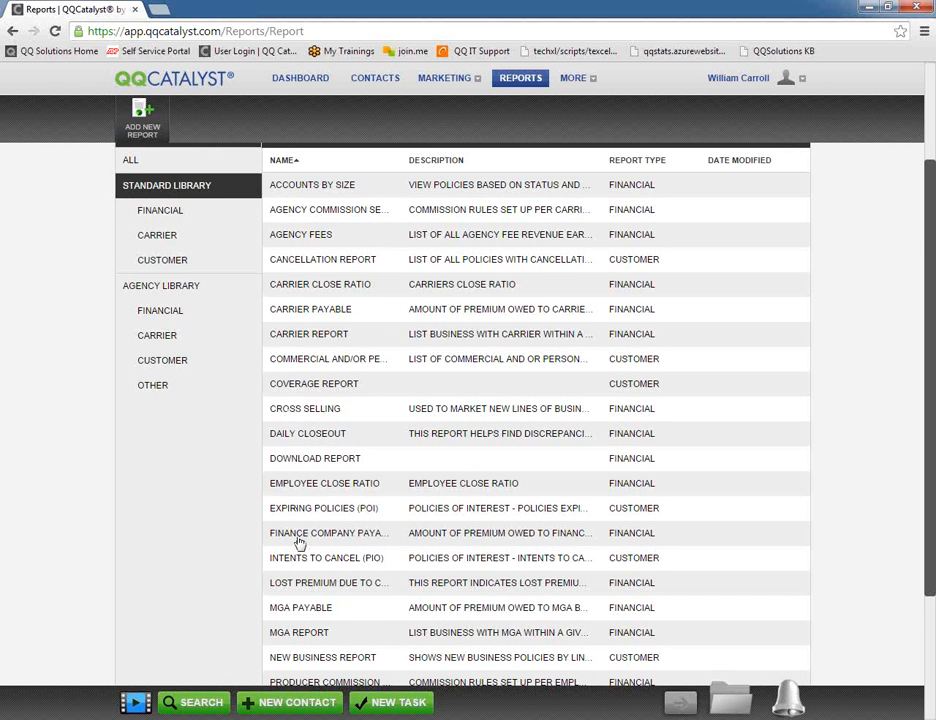
scroll(292, 472, down, 2)
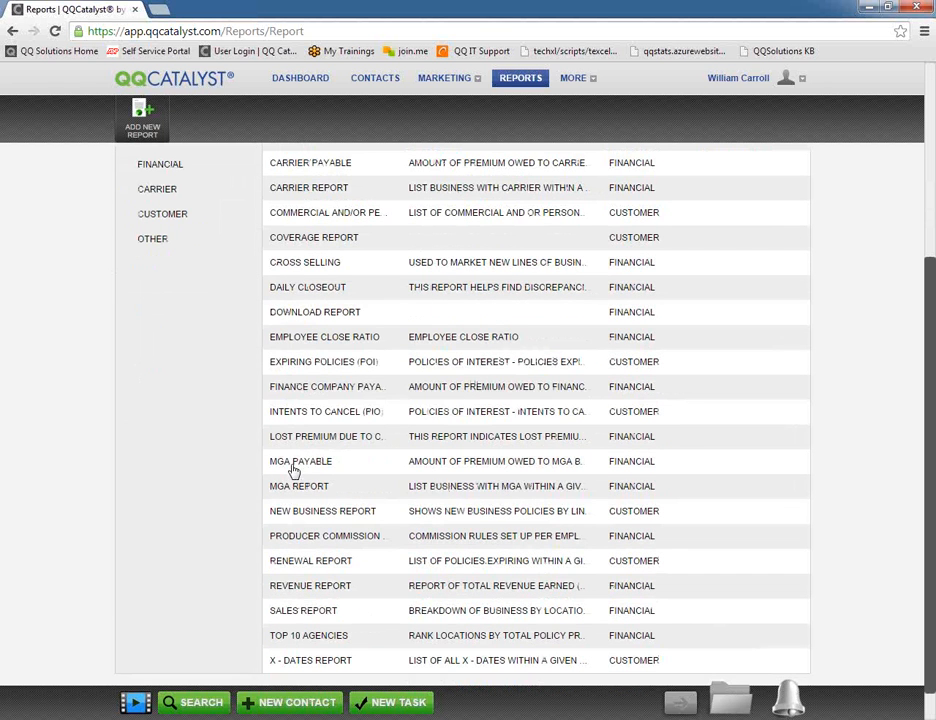
click(296, 564)
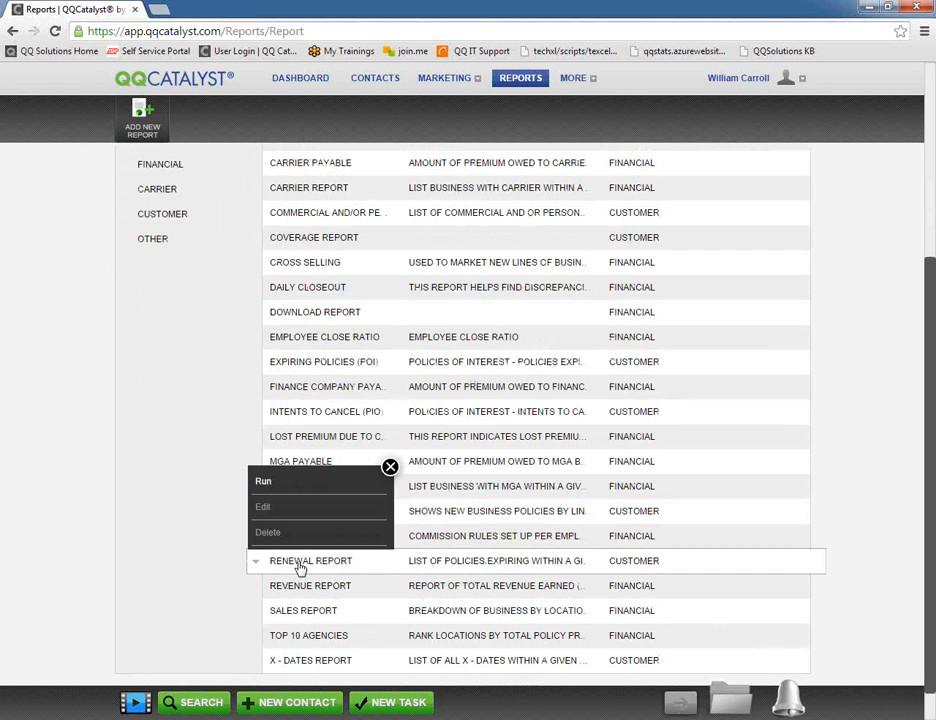
click(279, 485)
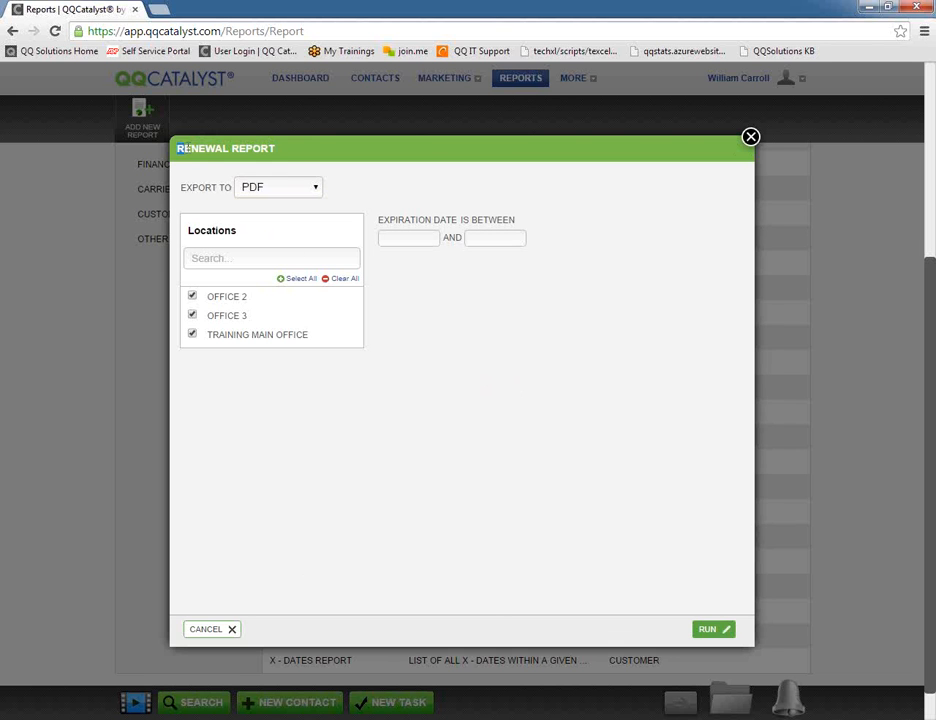
Try Spreadsheet as the Renewal Report's export format and set it back to PDF
drag(177, 152, 285, 152)
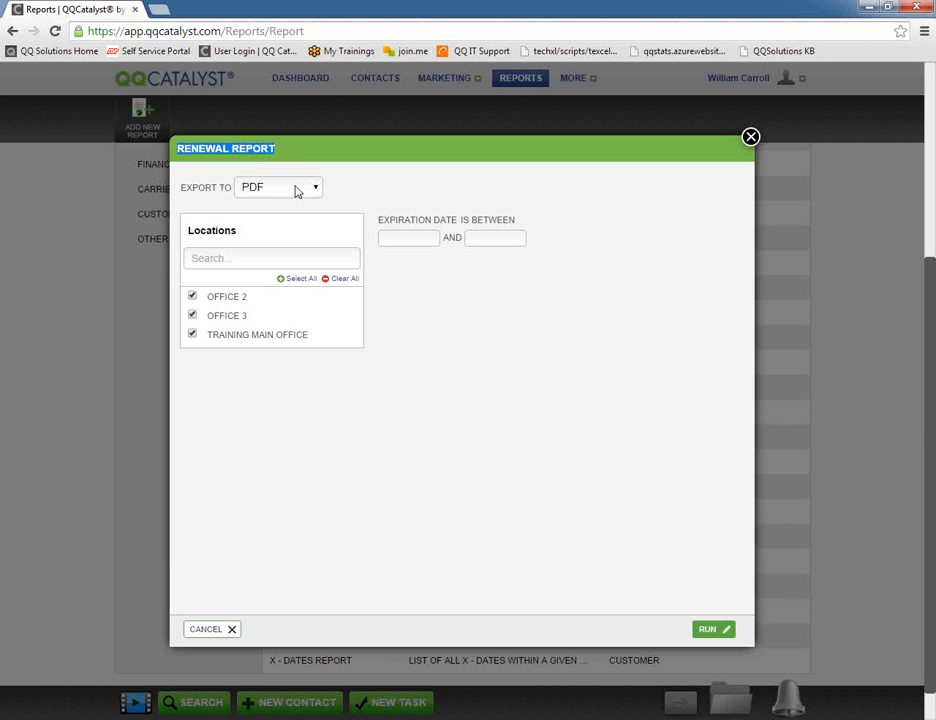
click(296, 194)
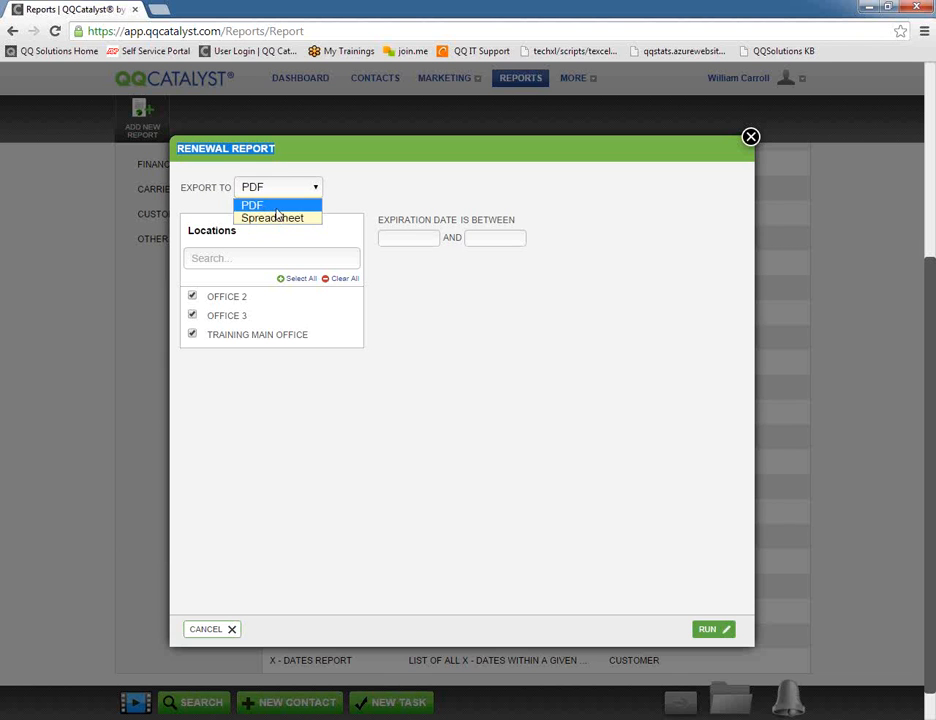
click(255, 206)
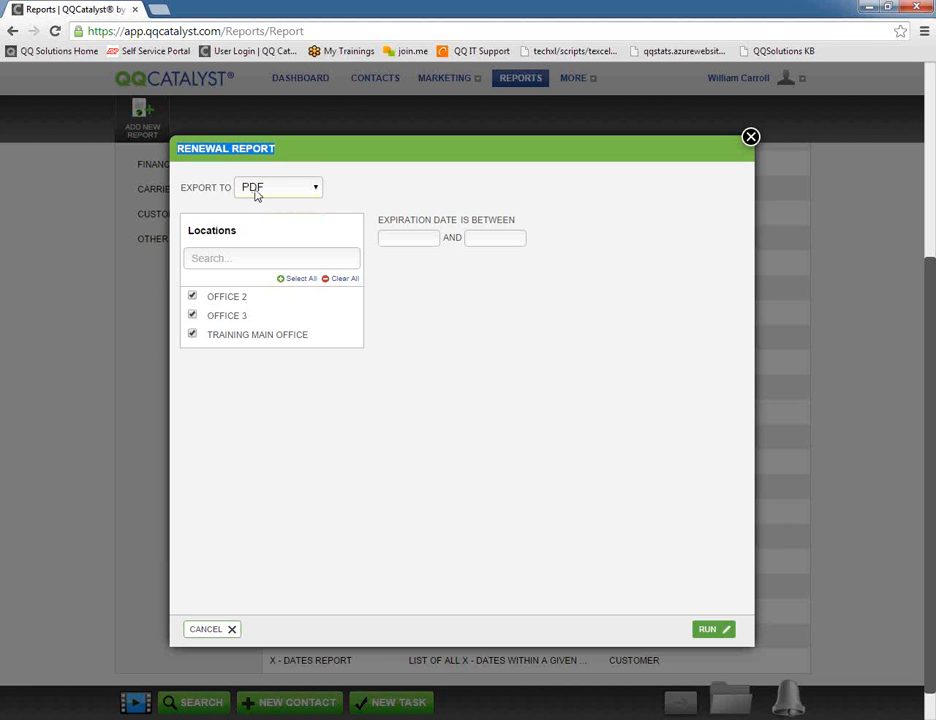
click(293, 191)
click(274, 220)
click(296, 194)
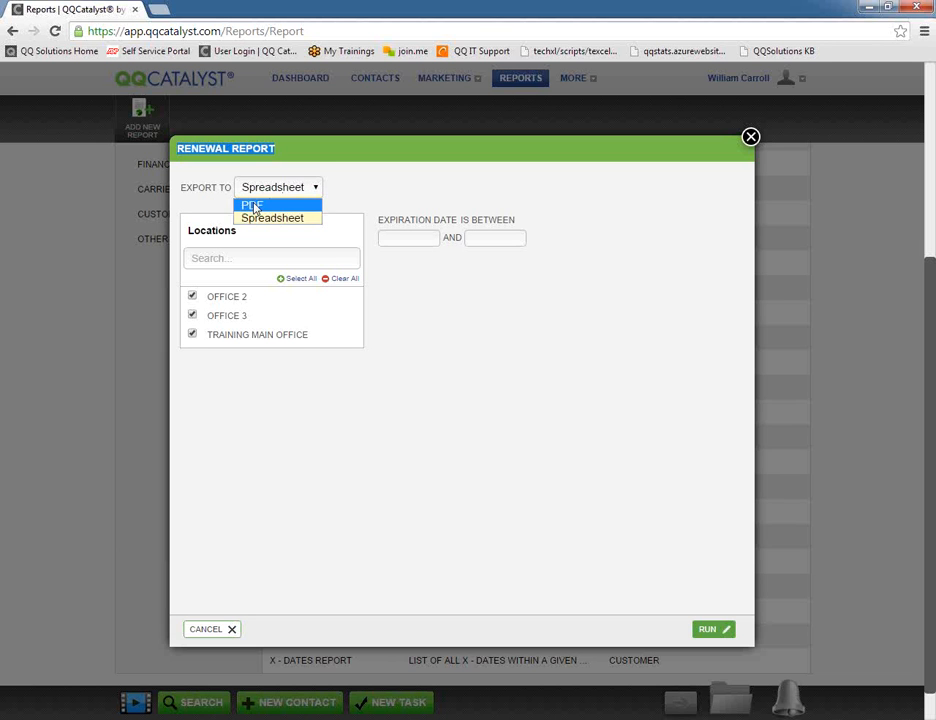
click(255, 206)
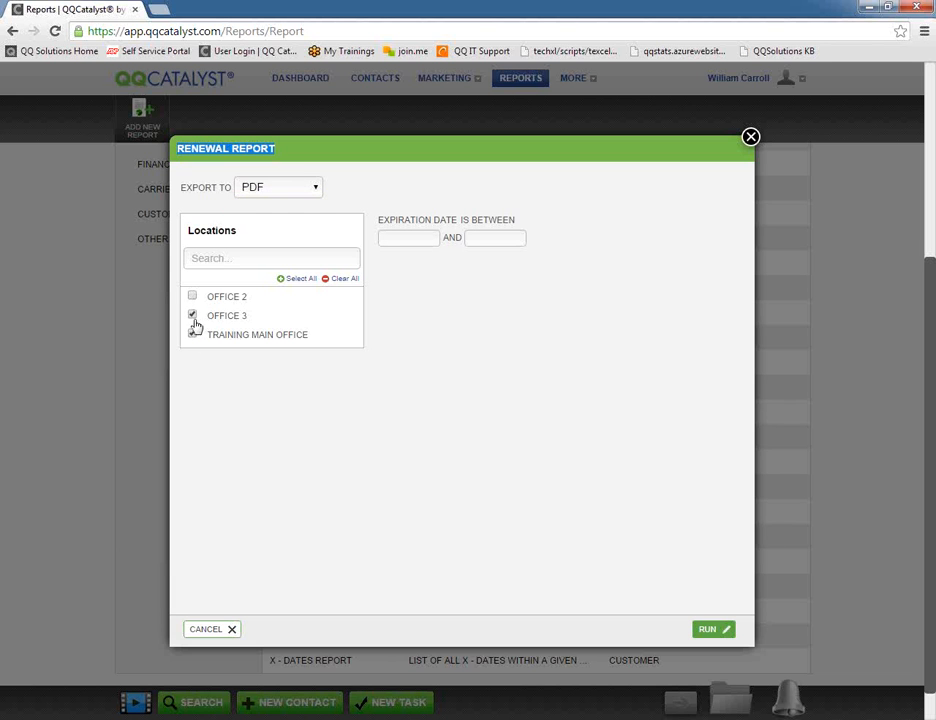
Exclude Office 2 and Office 3 from the report's locations, and select all locations again
click(193, 316)
click(305, 279)
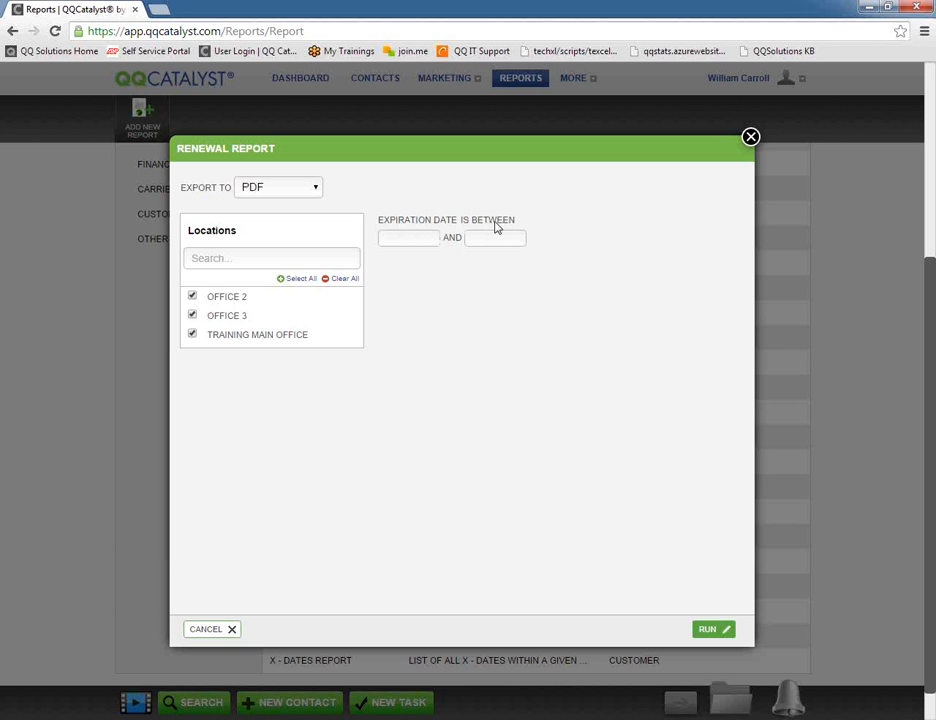
Run the Renewal Report for expiration dates between 09/01/1995 and 09/30/2014
click(407, 238)
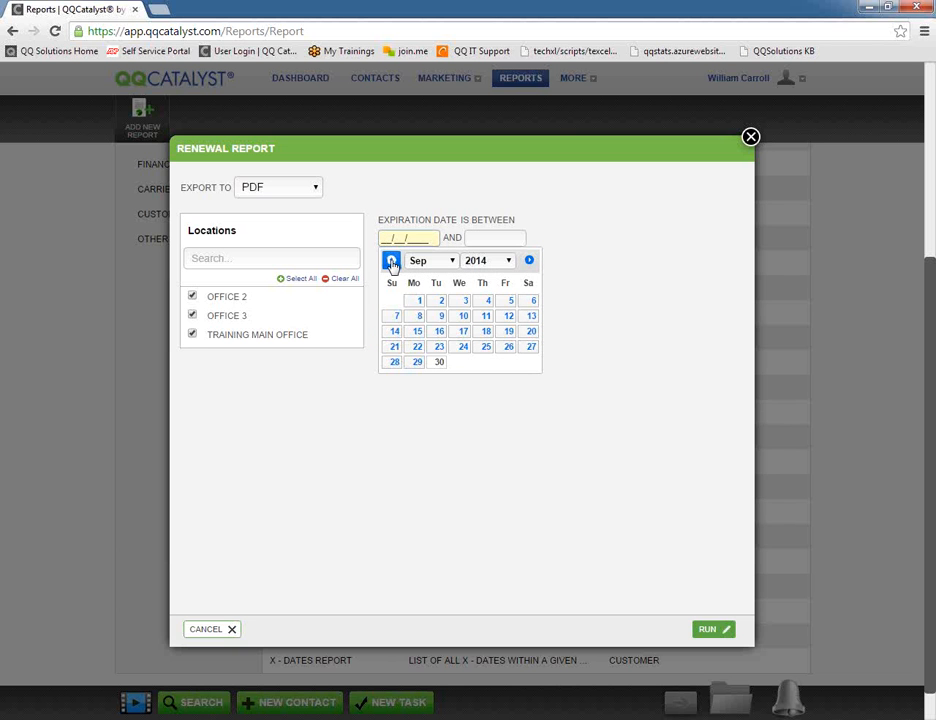
click(487, 260)
click(478, 216)
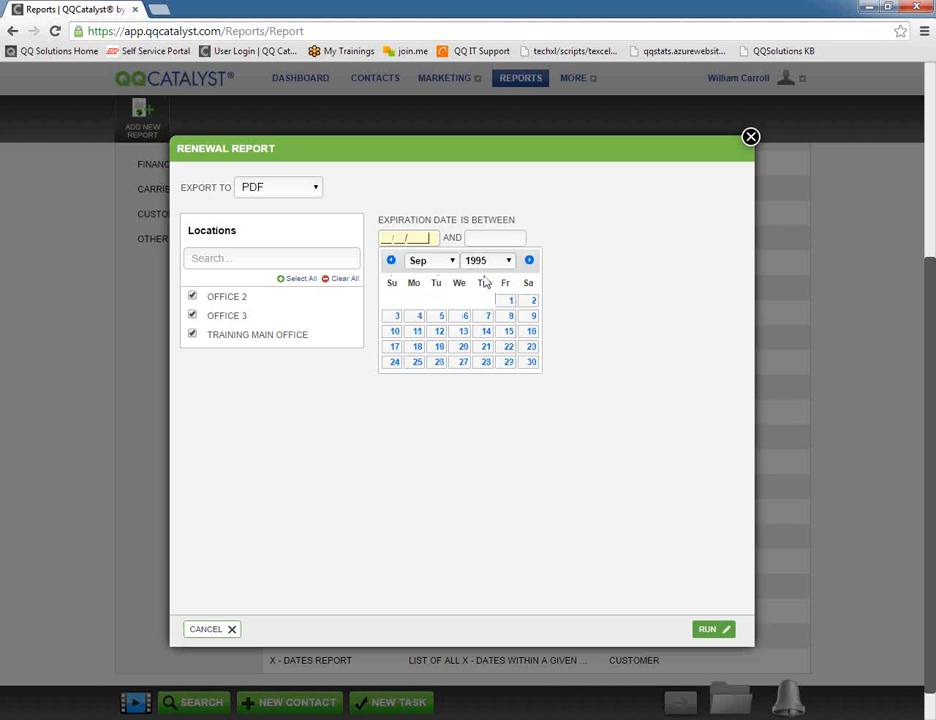
click(510, 300)
click(485, 240)
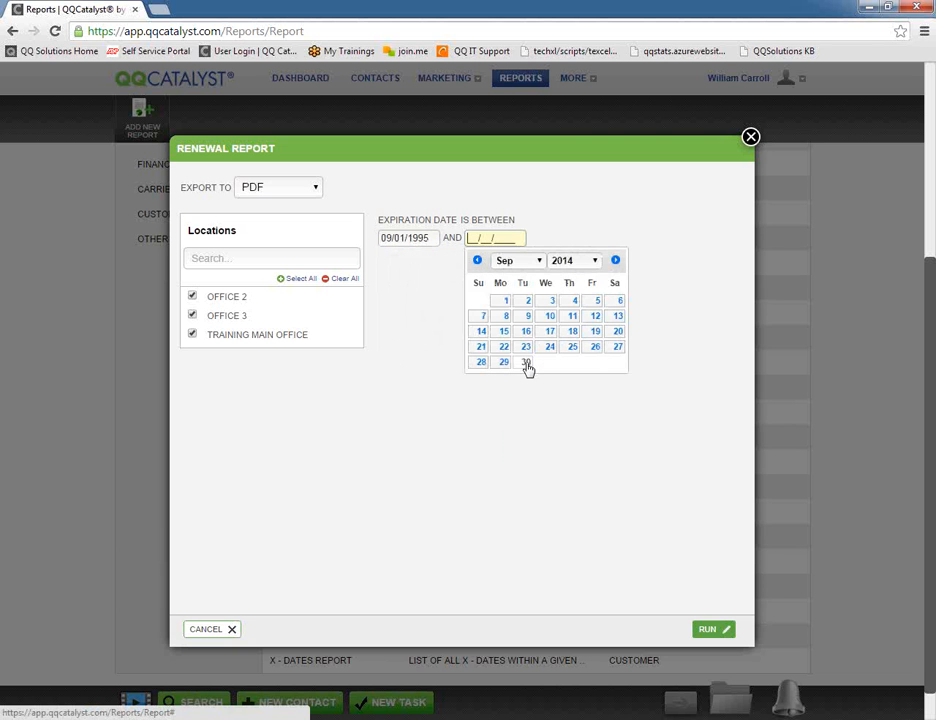
click(527, 363)
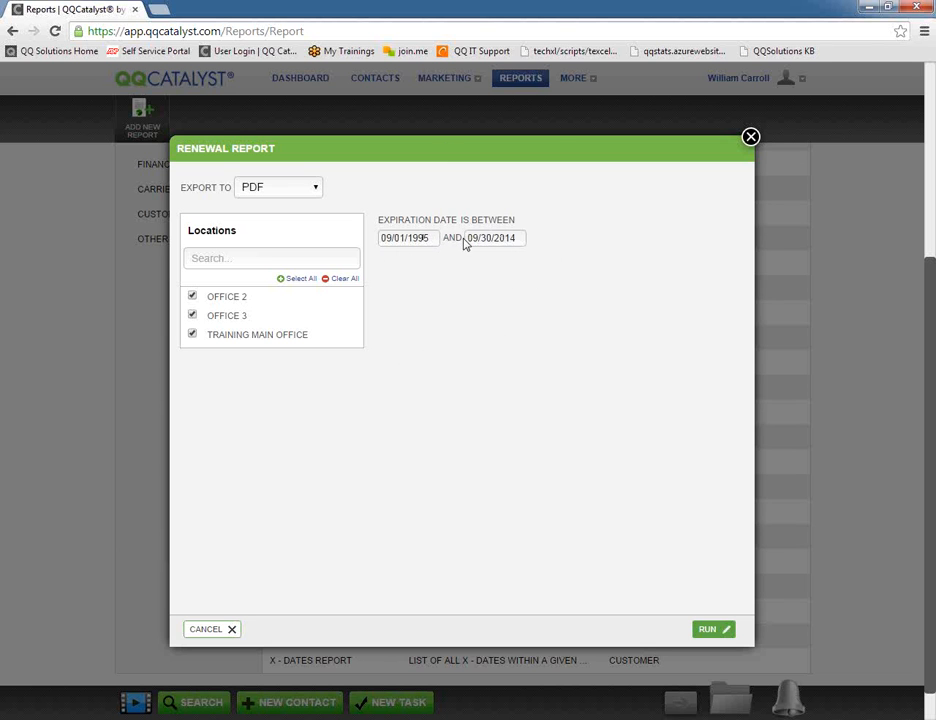
click(714, 631)
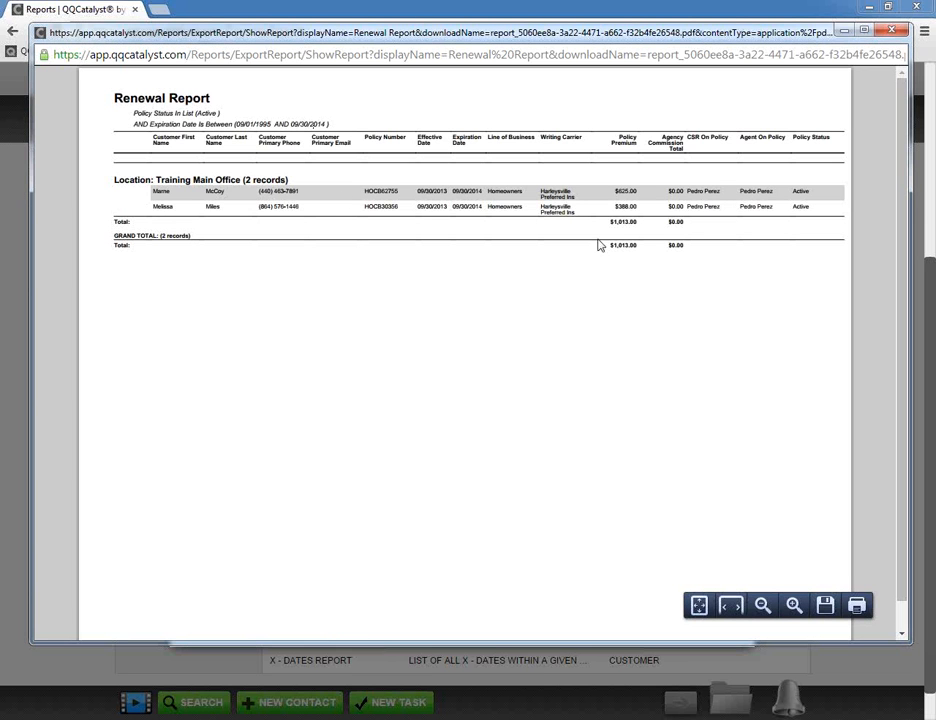
Set the generated report window aside and look up where the browser's settings are found
click(845, 31)
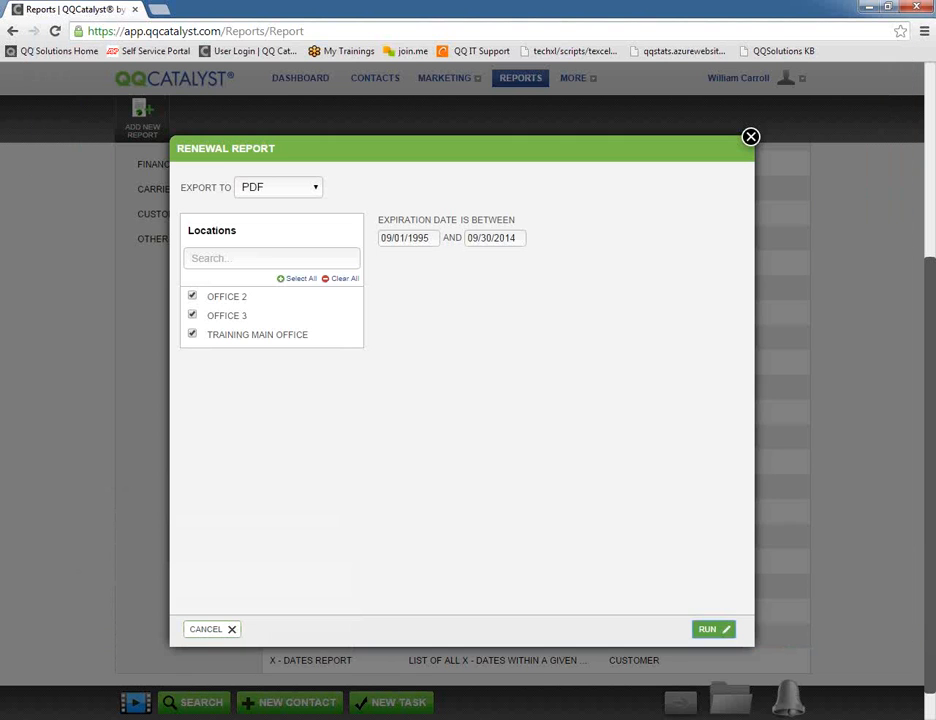
click(701, 630)
click(924, 33)
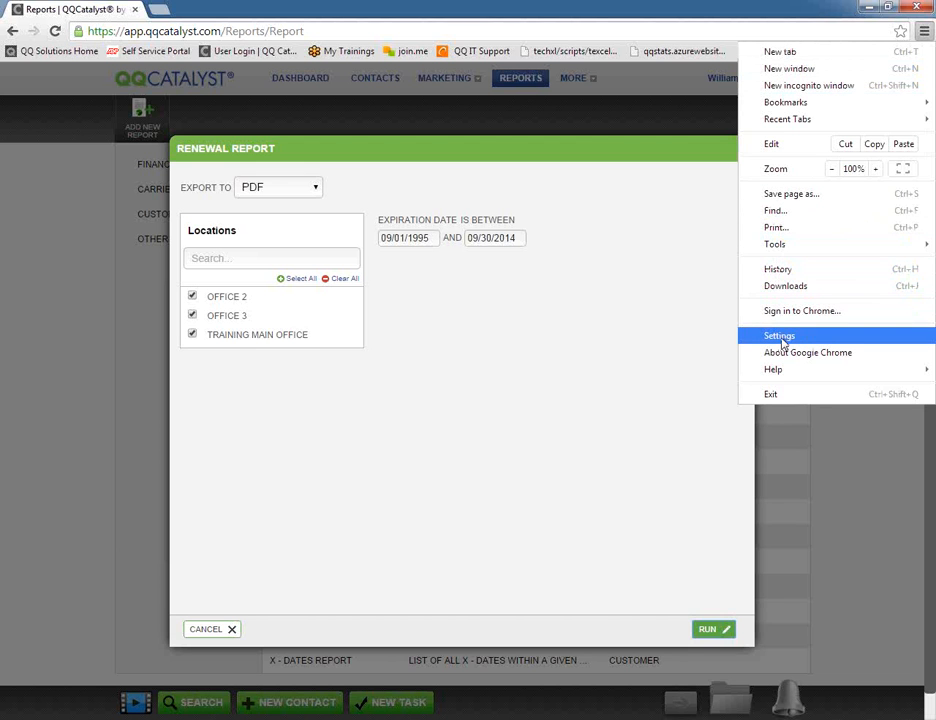
click(648, 229)
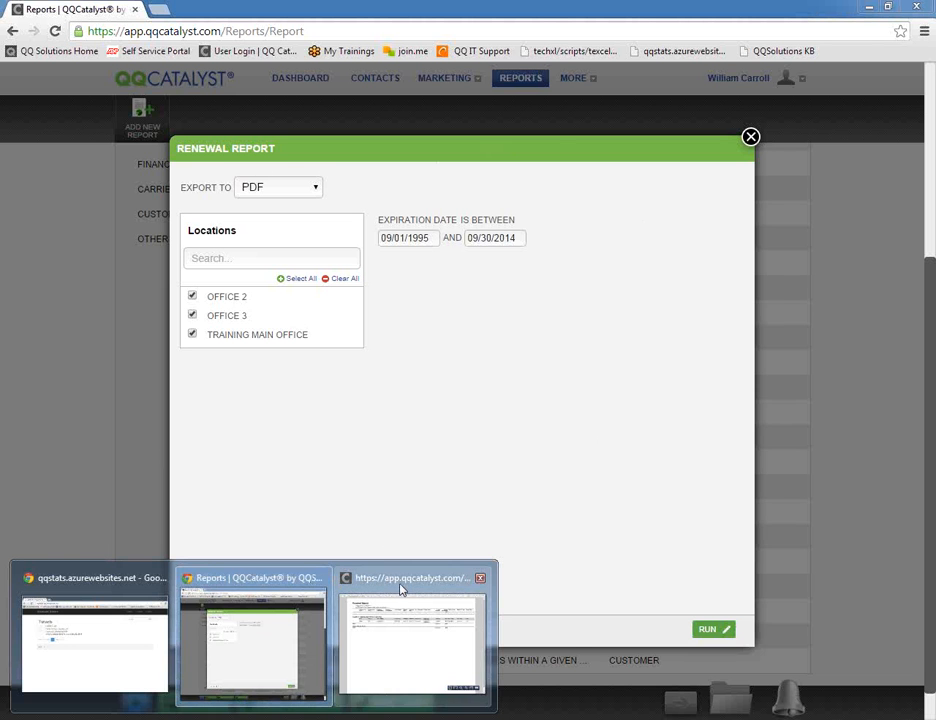
Bring back the generated Renewal Report, view it full screen and close it
click(404, 587)
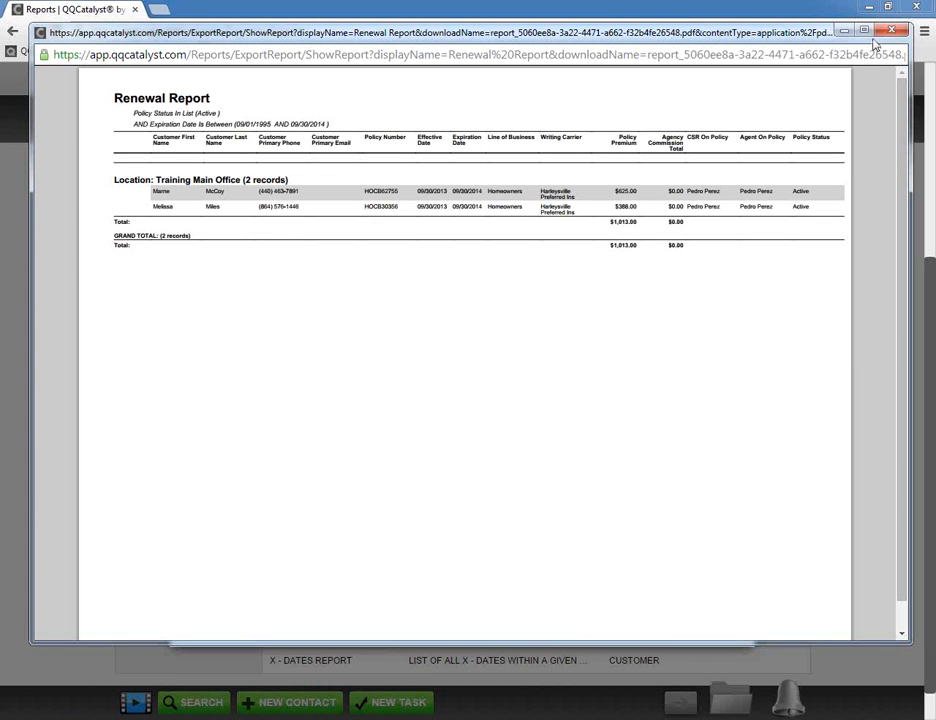
double_click(632, 27)
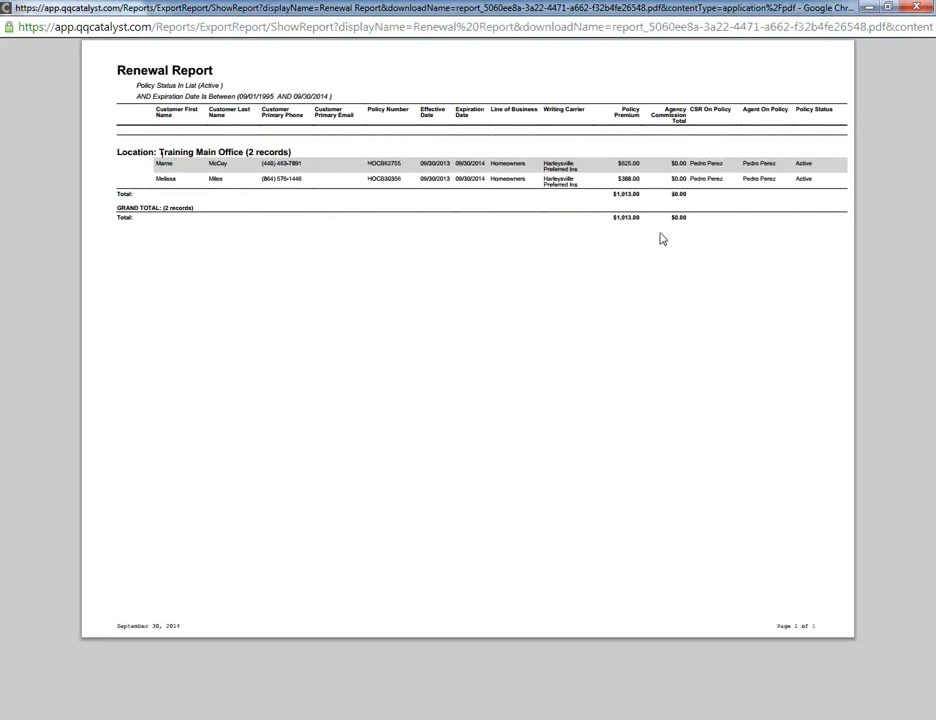
click(916, 9)
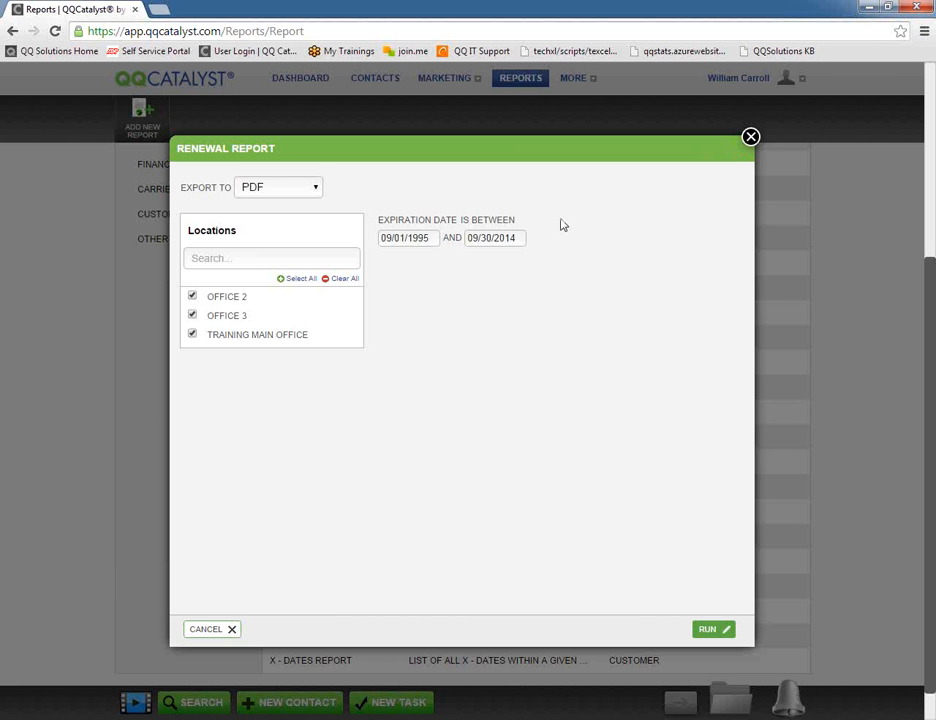
Review both expiration date fields of the Renewal Report and close its run settings
click(392, 238)
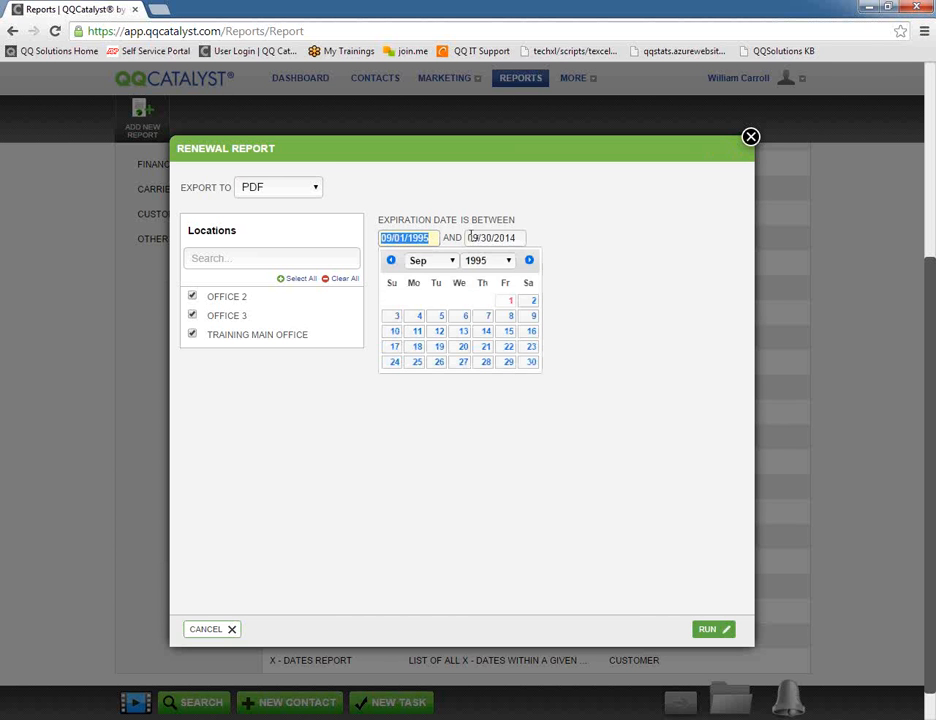
click(471, 237)
click(561, 220)
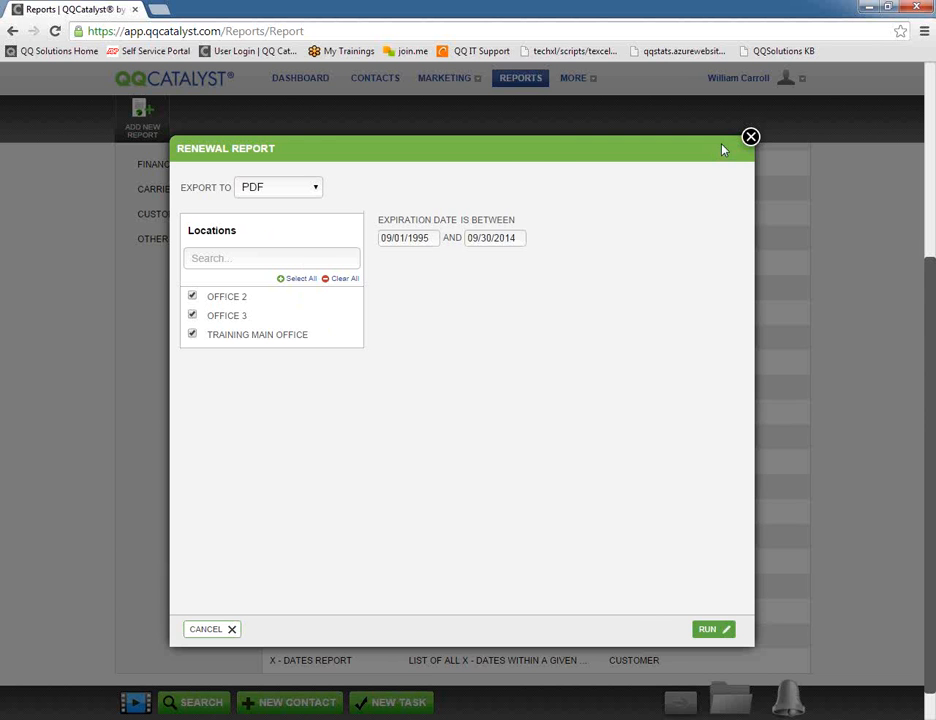
click(750, 137)
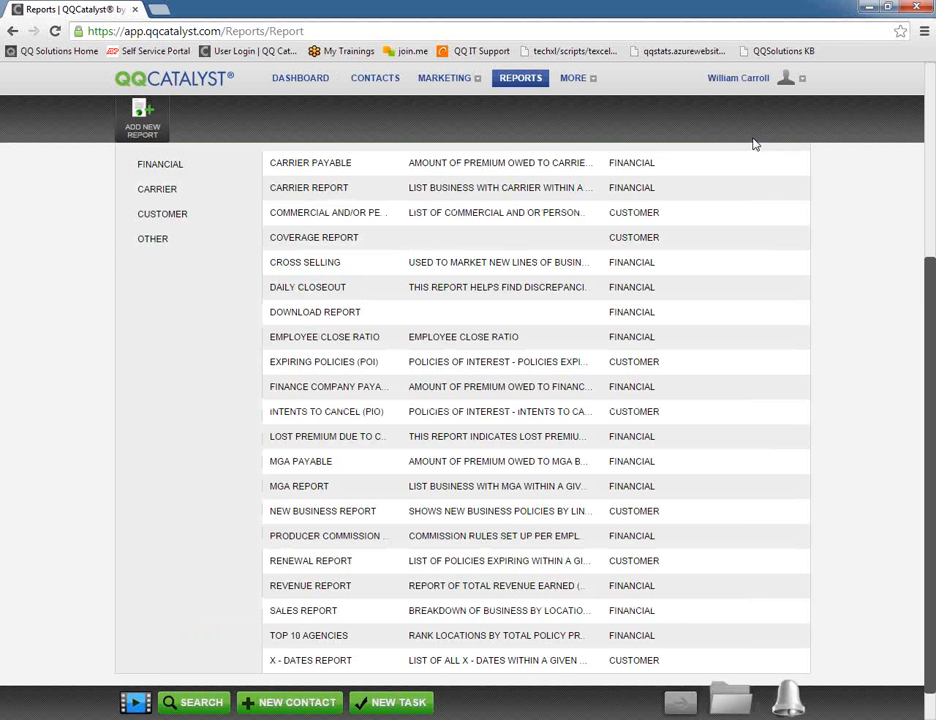
Reopen the Renewal Report's run settings to check the date fields, and close them again
click(292, 564)
click(259, 487)
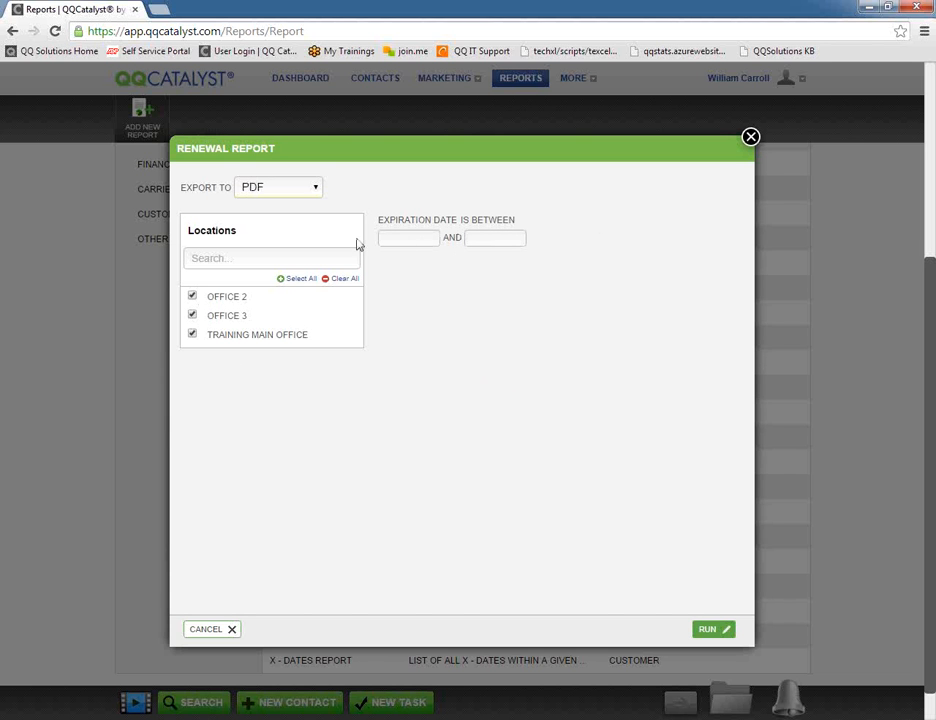
click(751, 138)
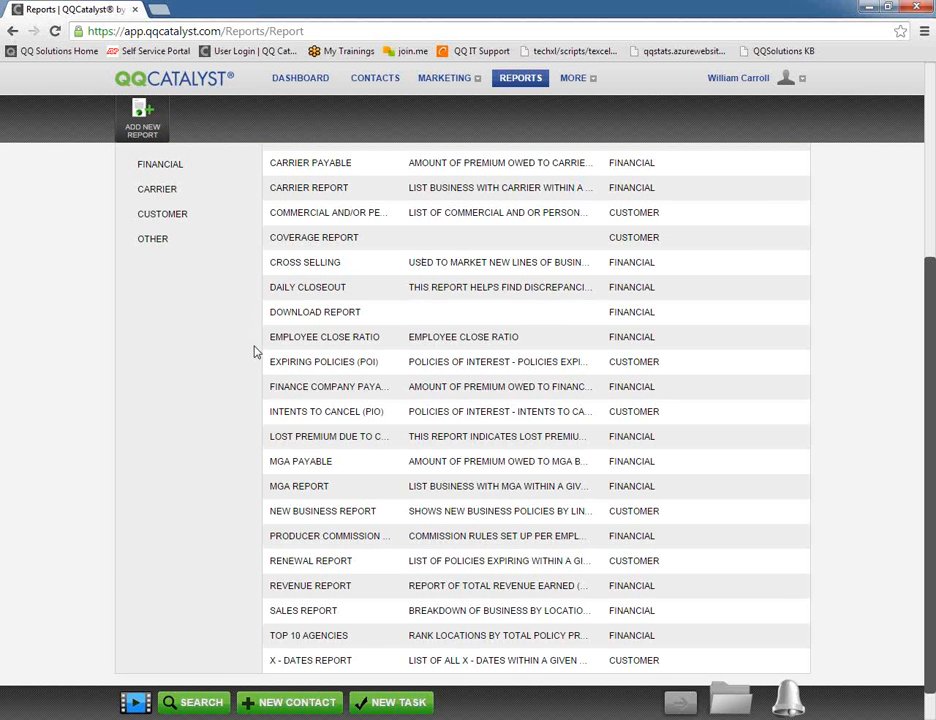
Find the Carrier Report in the Standard Library and open its run settings
scroll(365, 401, down, 1)
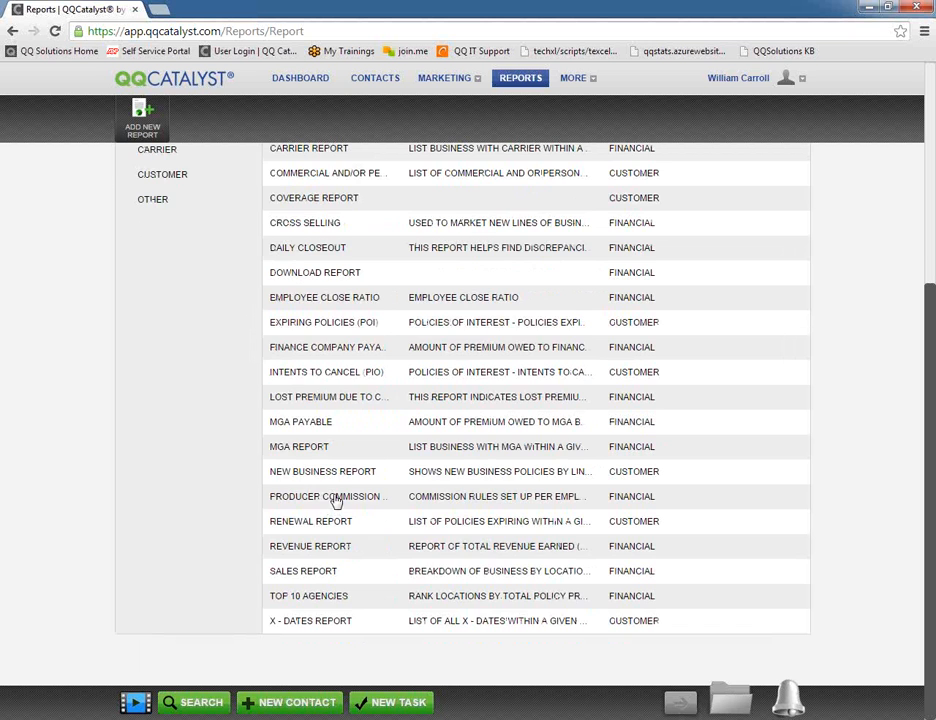
scroll(295, 440, up, 3)
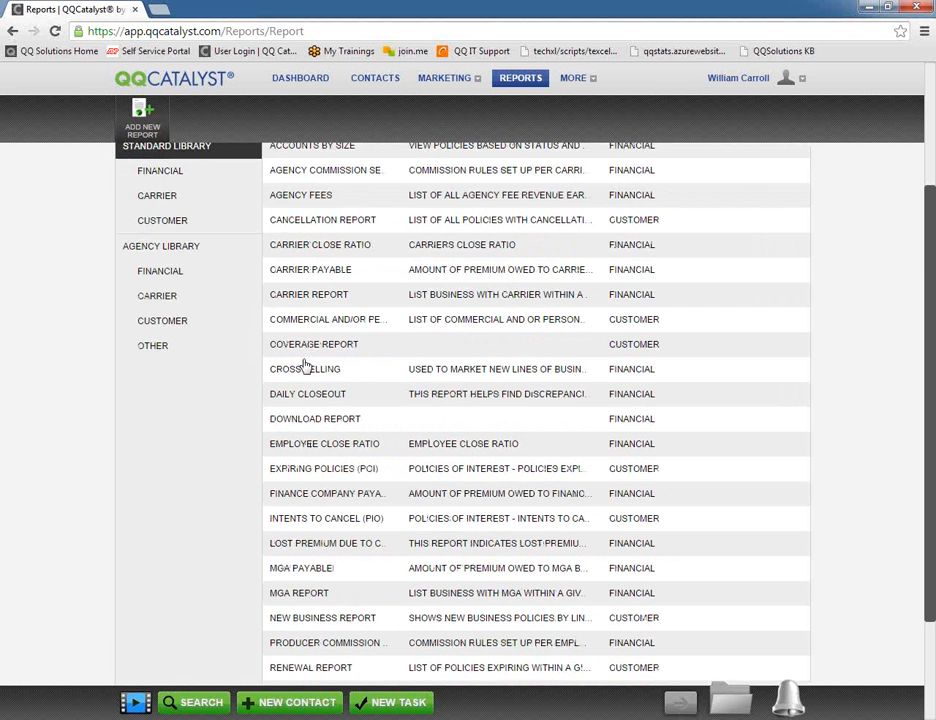
click(291, 297)
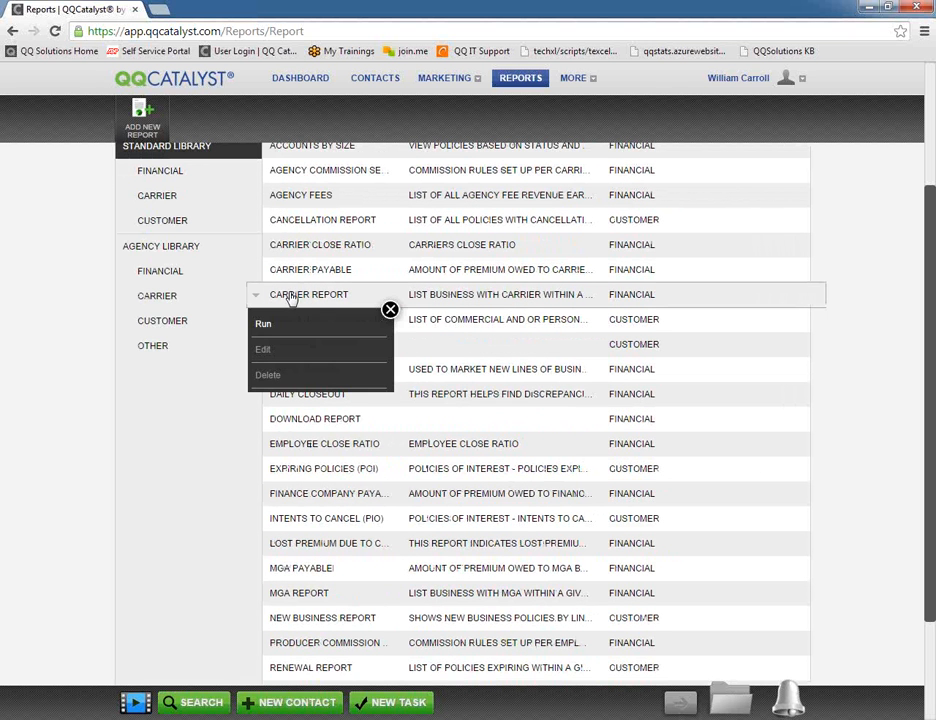
click(268, 326)
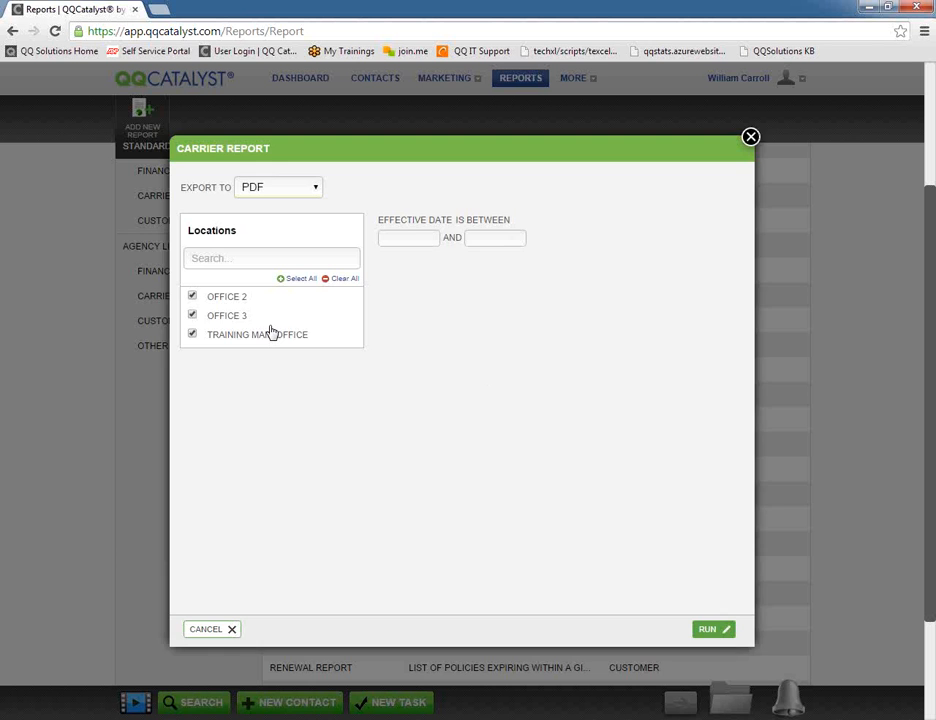
Set the Carrier Report's effective date range to between 09/01/1995 and 09/30/2014
click(405, 239)
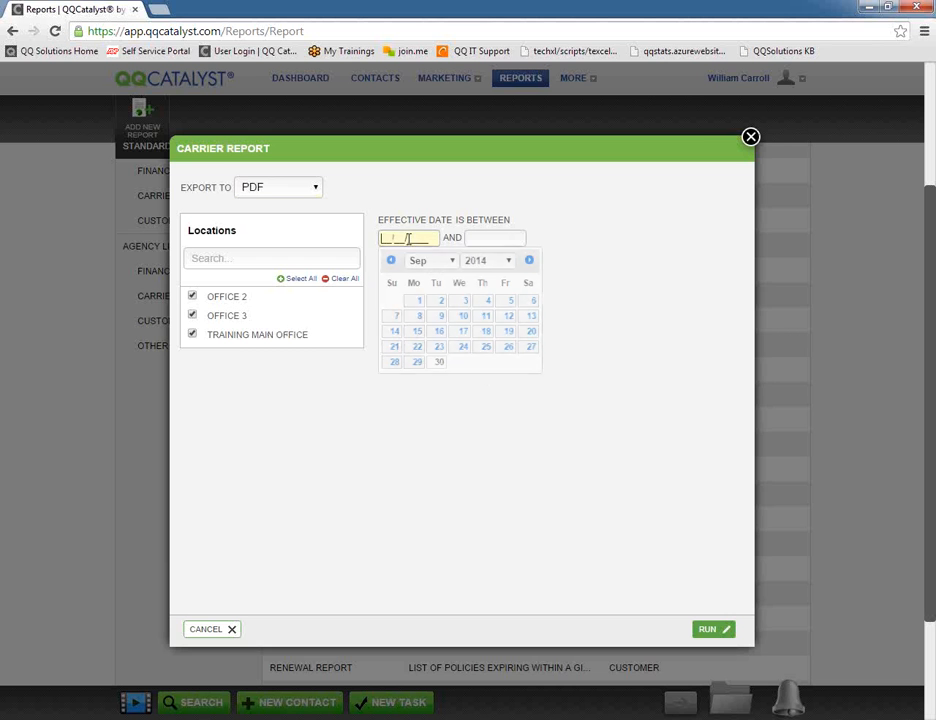
click(503, 261)
click(499, 268)
click(498, 238)
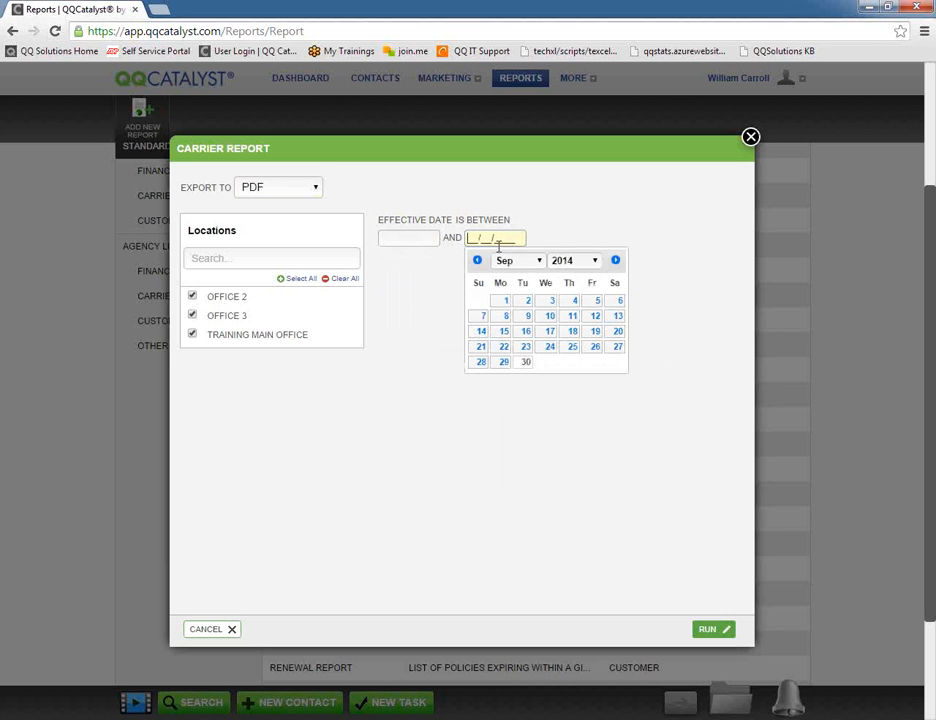
click(525, 362)
click(401, 238)
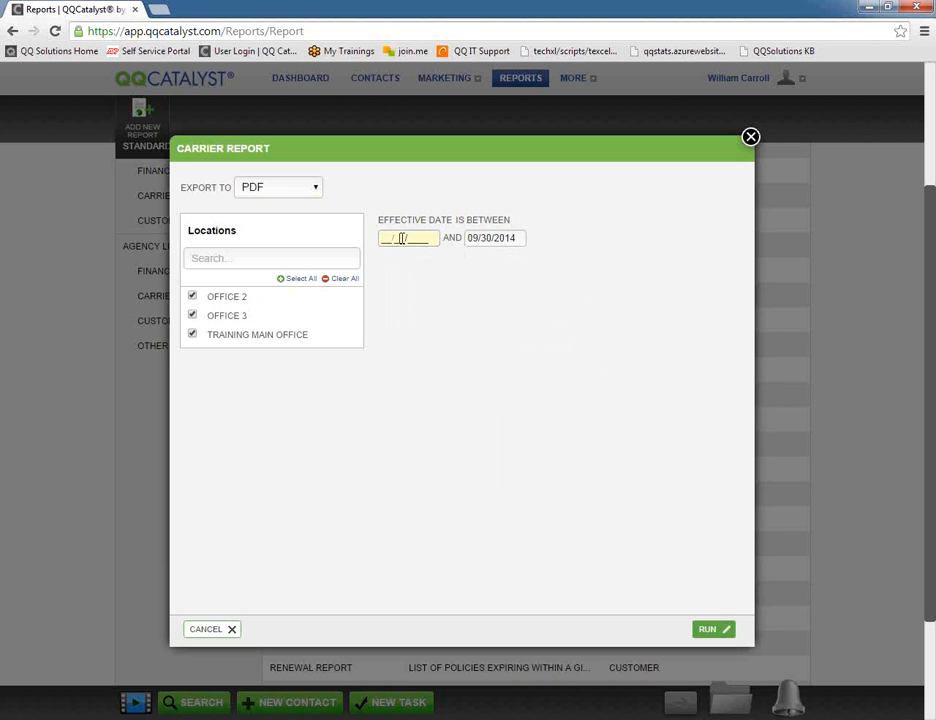
click(505, 261)
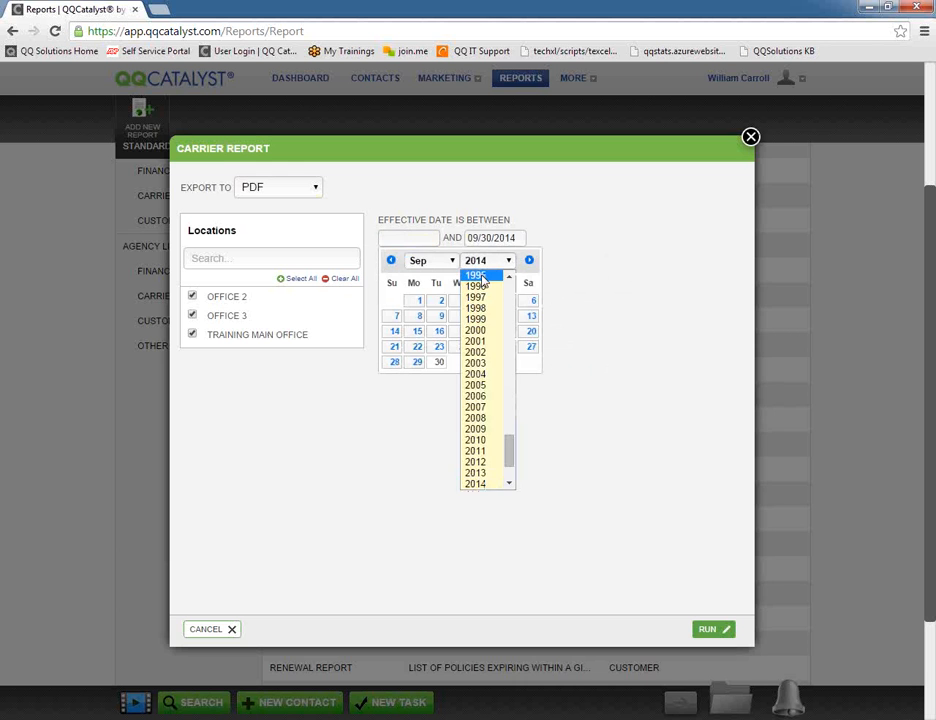
click(481, 276)
click(510, 301)
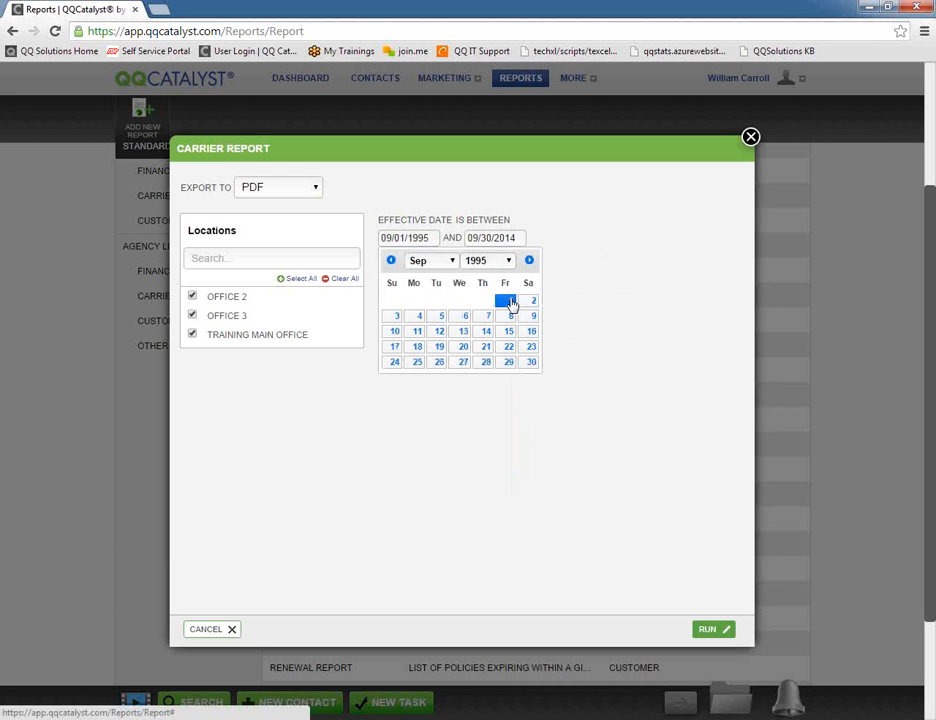
Keep PDF as the export format and run the Carrier Report for all locations
click(298, 189)
click(243, 204)
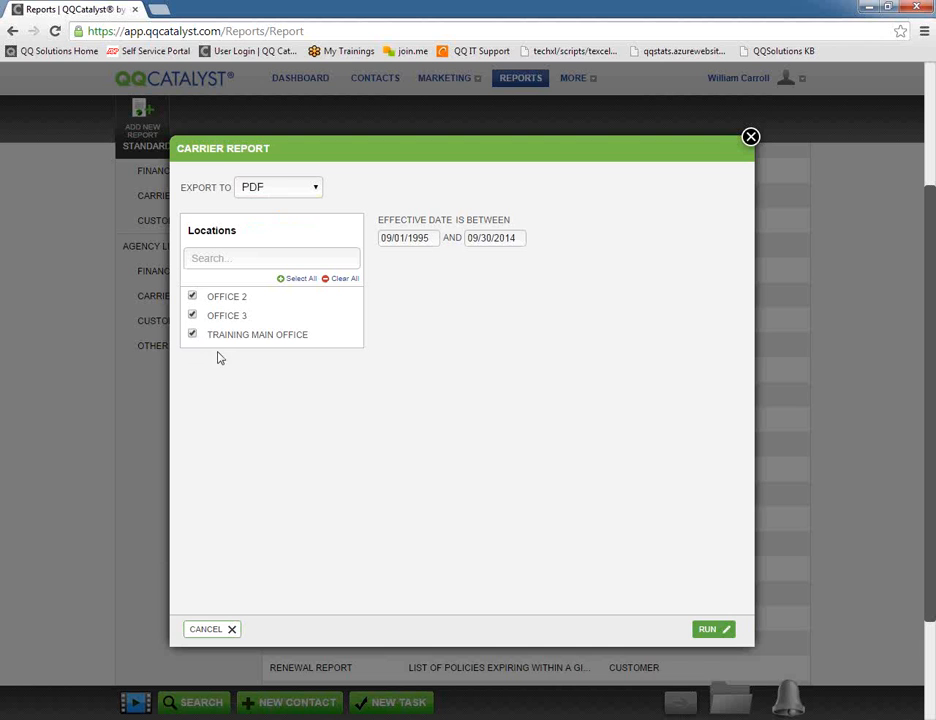
click(714, 632)
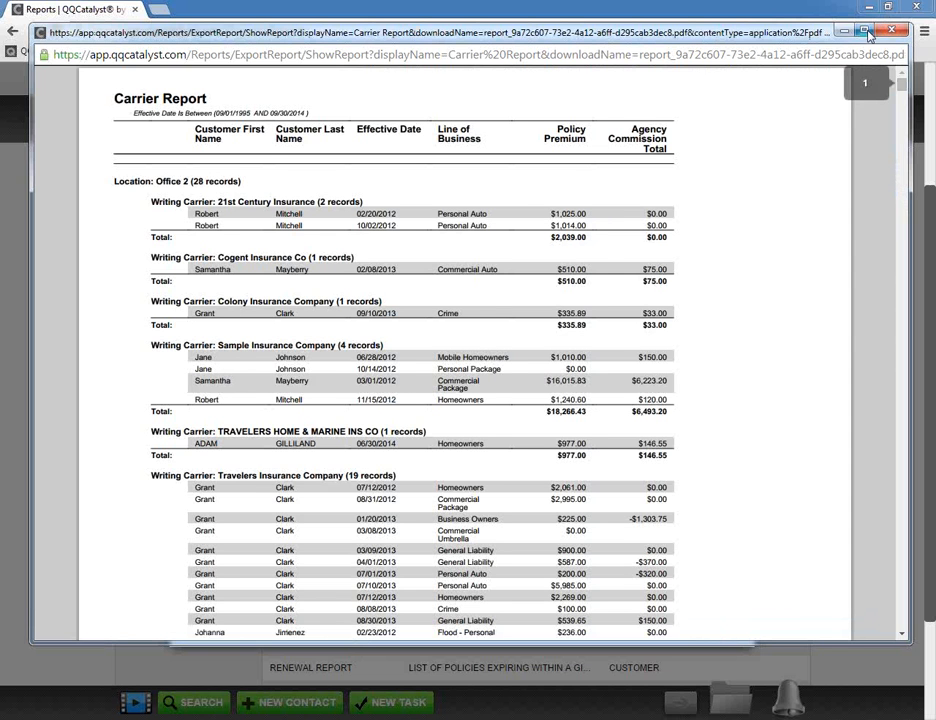
Maximize the generated Carrier Report and examine its title, date criteria, Office 2 location heading and first writing carrier group
click(866, 32)
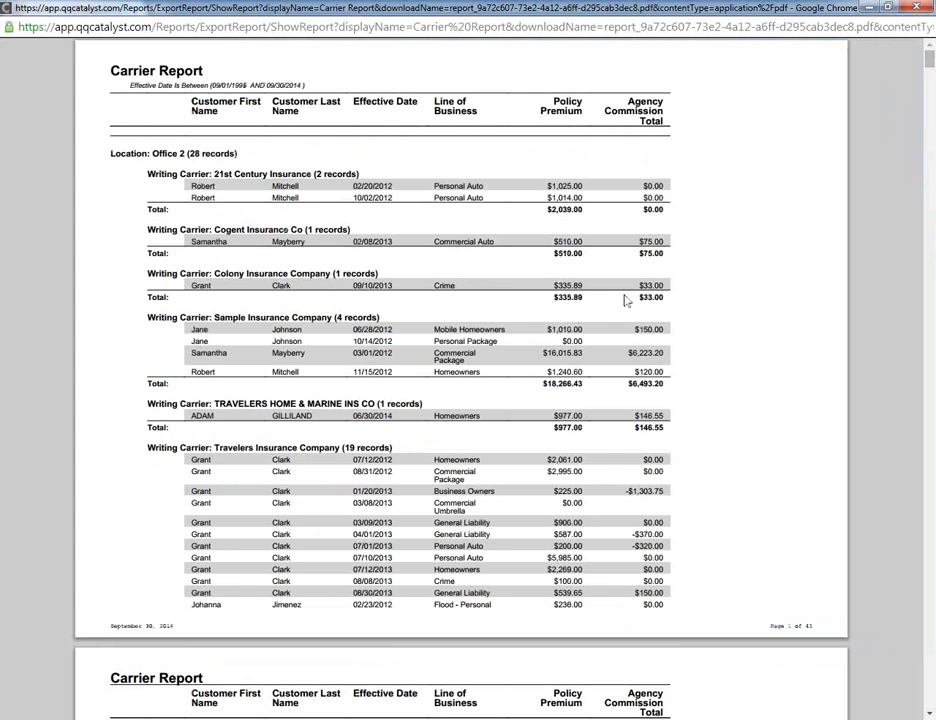
drag(110, 69, 224, 69)
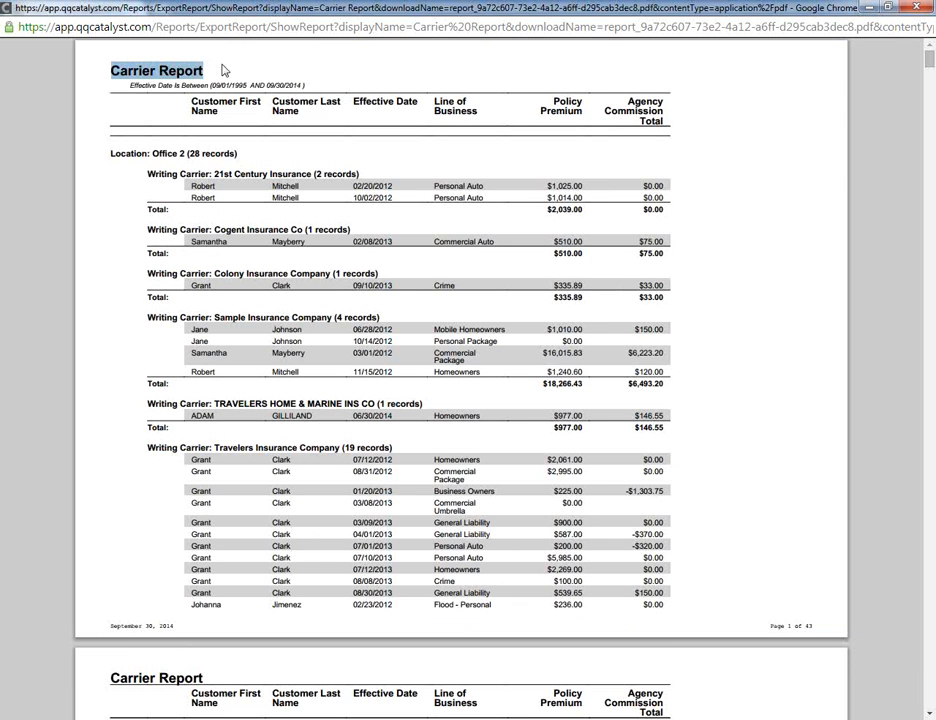
click(129, 86)
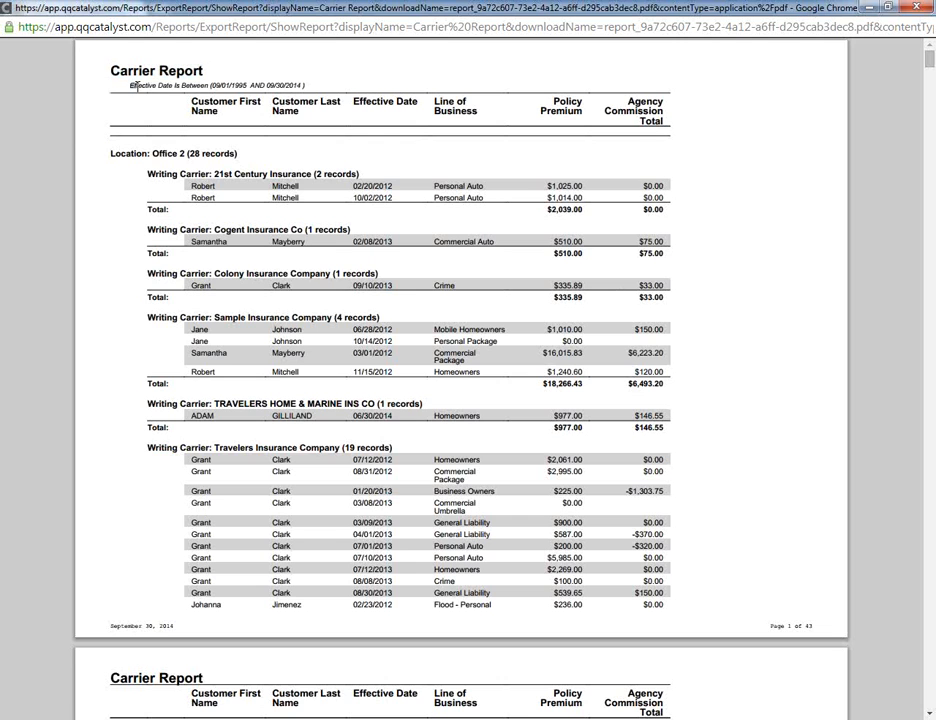
drag(131, 86, 441, 85)
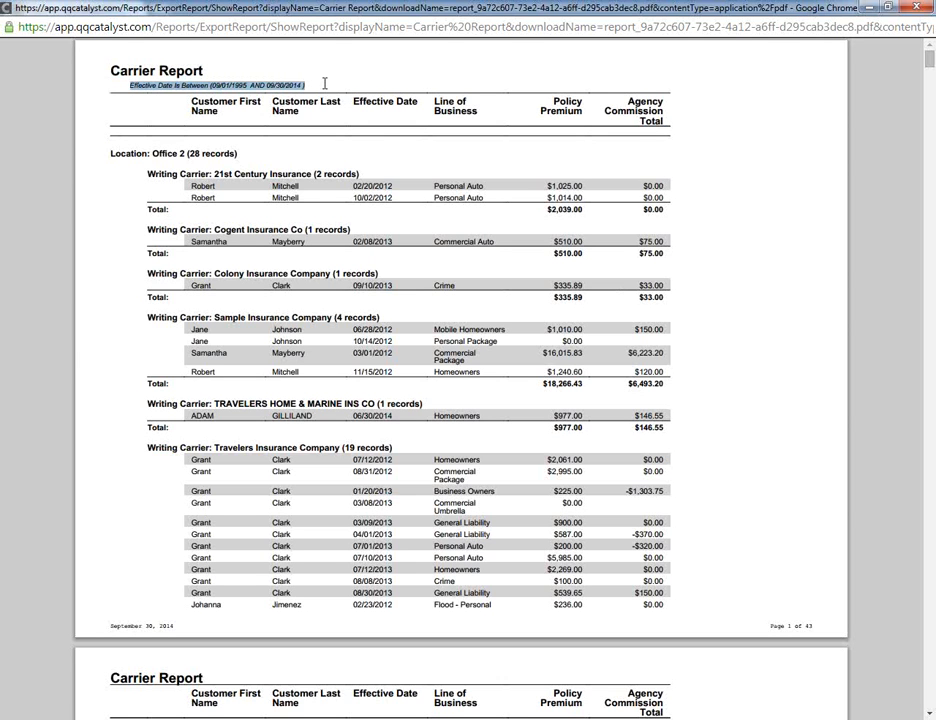
click(158, 121)
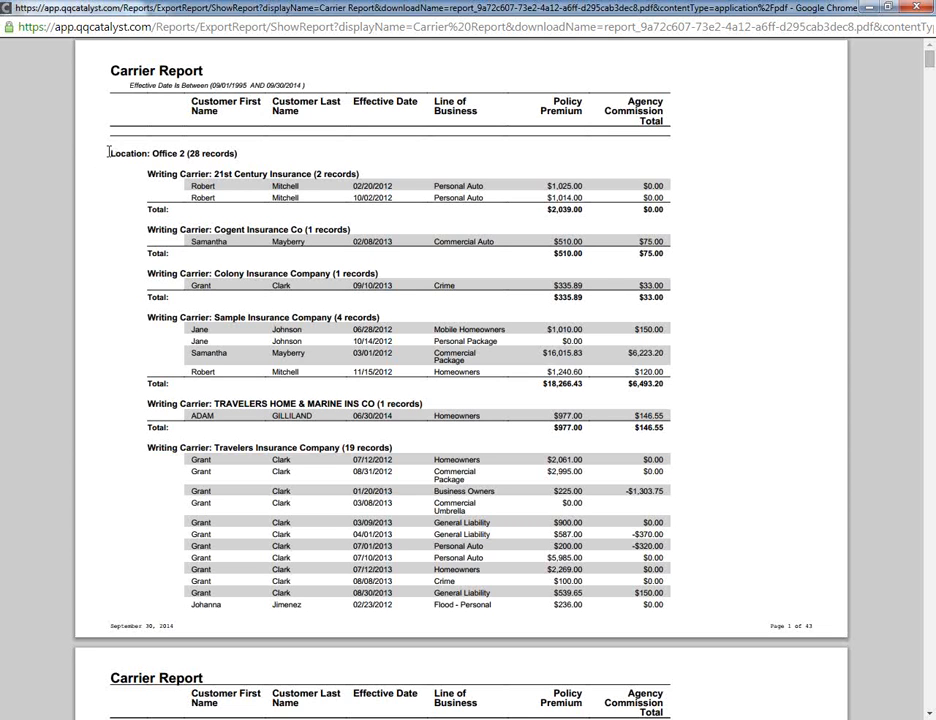
drag(108, 152, 246, 156)
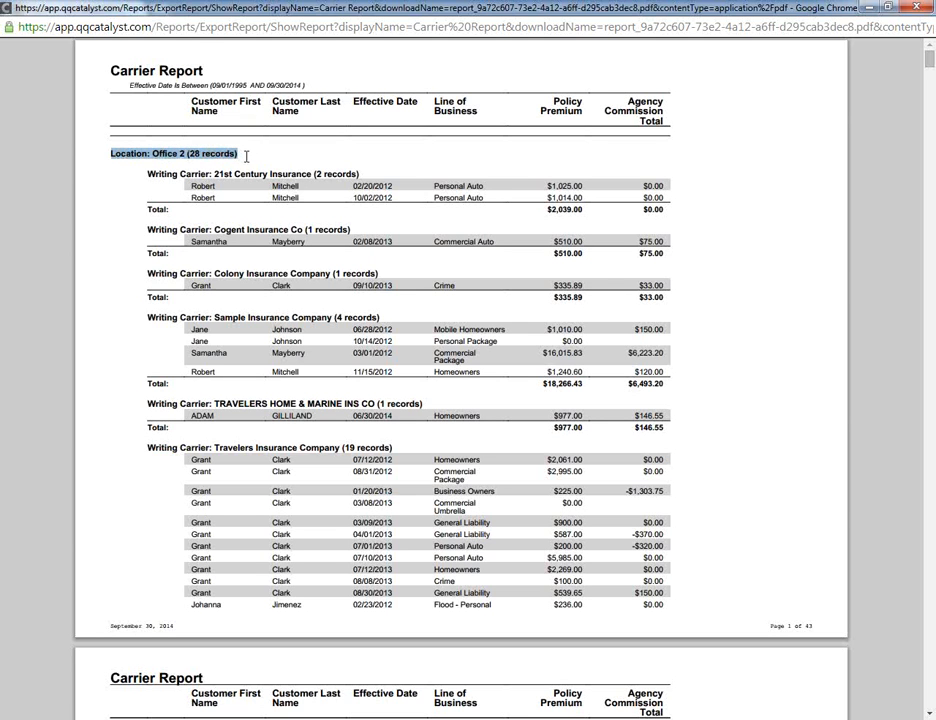
drag(147, 176, 299, 170)
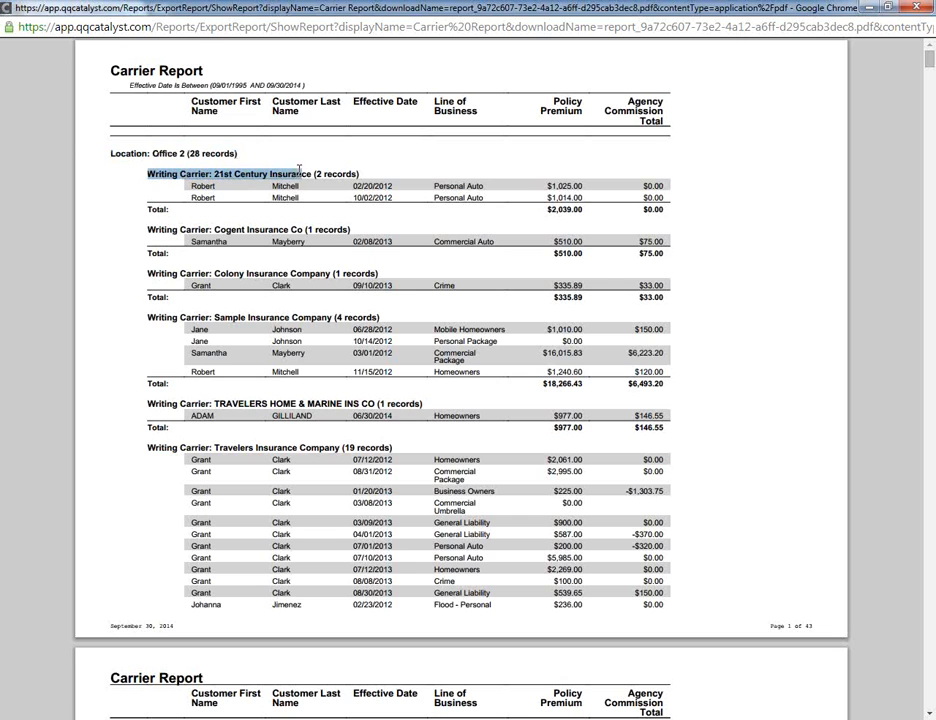
drag(153, 153, 236, 153)
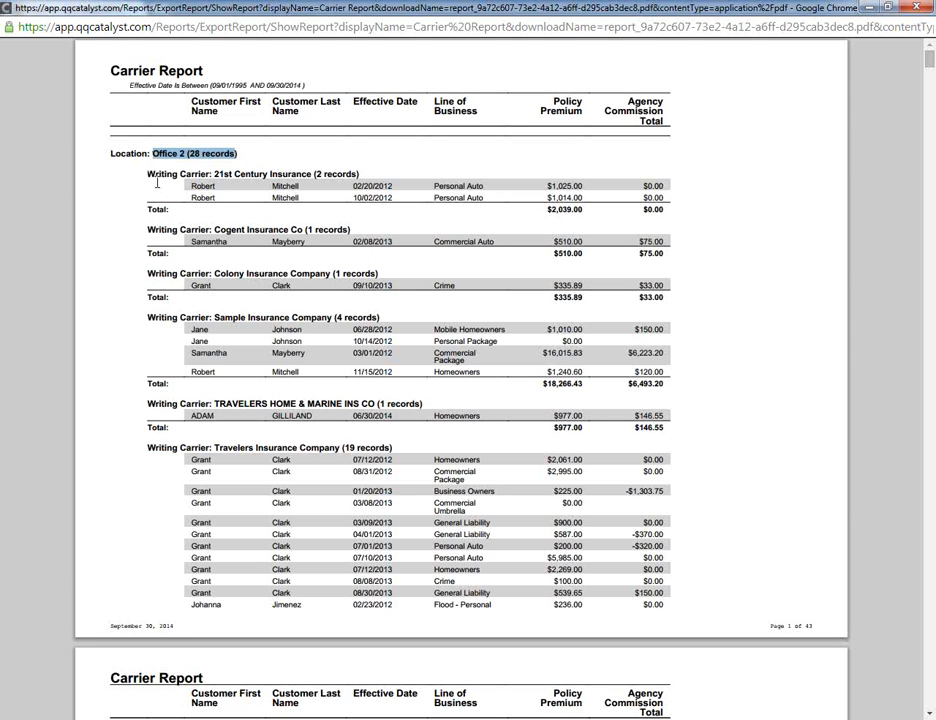
Examine the policy premium and agency commission total rows of the first three writing carriers under Office 2
drag(150, 210, 172, 211)
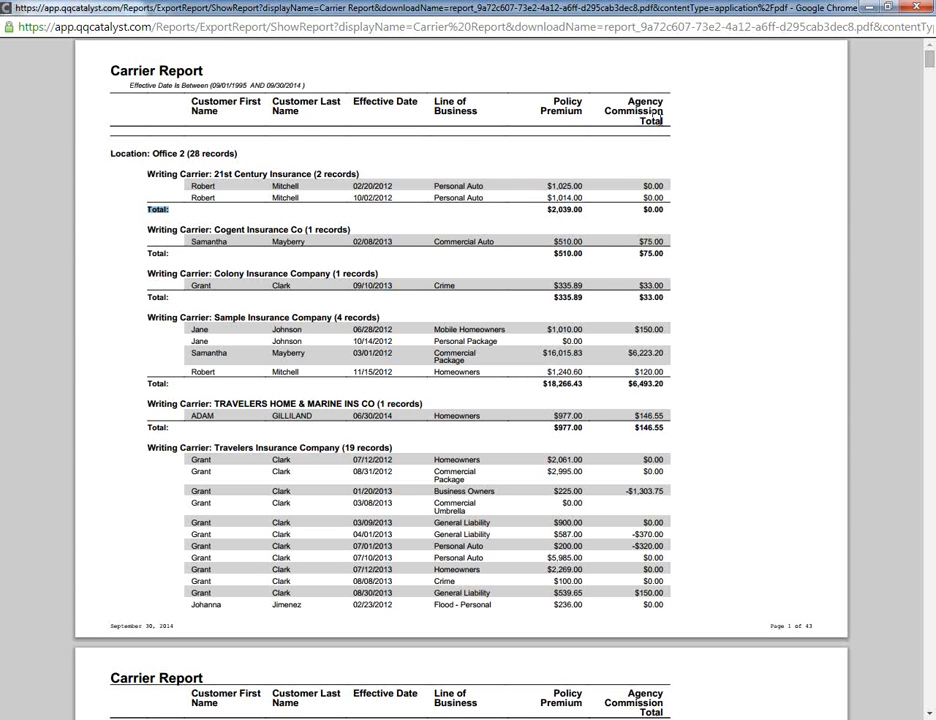
drag(547, 210, 584, 212)
drag(149, 205, 620, 215)
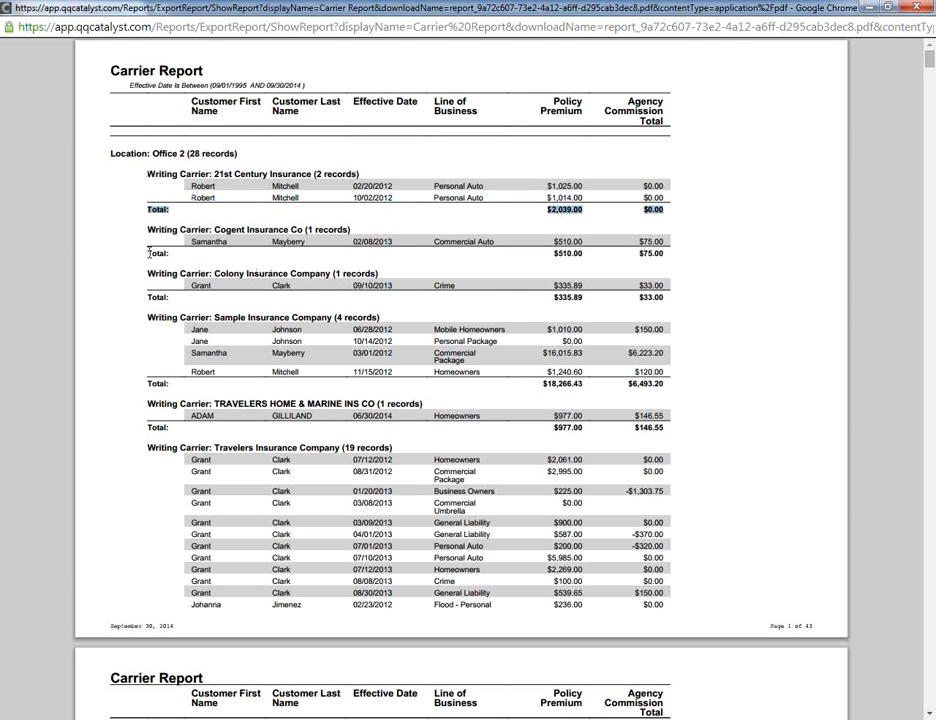
drag(147, 253, 671, 253)
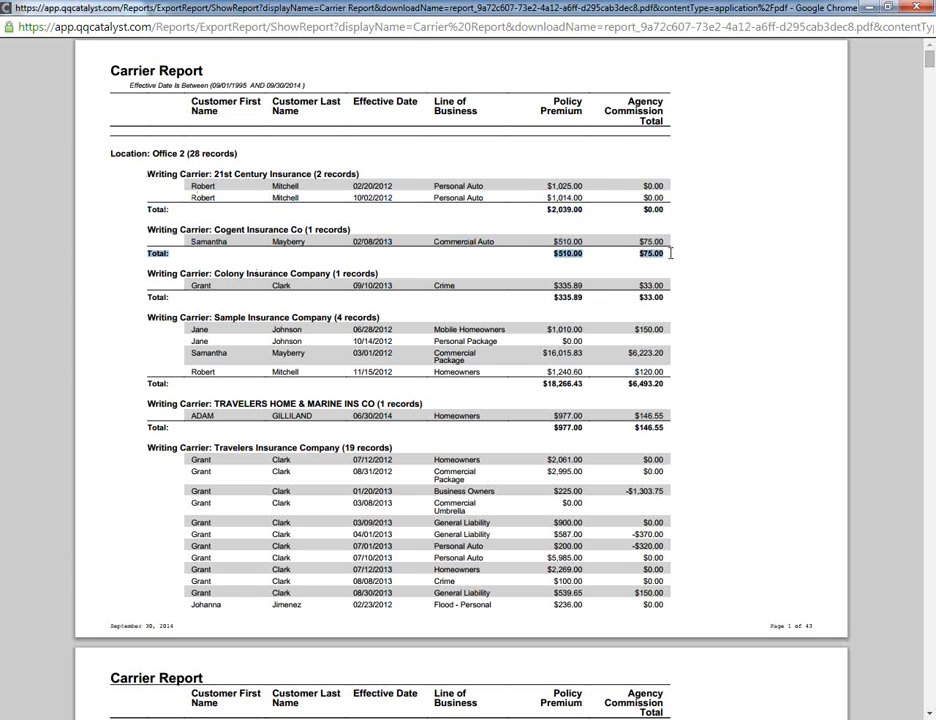
drag(152, 297, 663, 297)
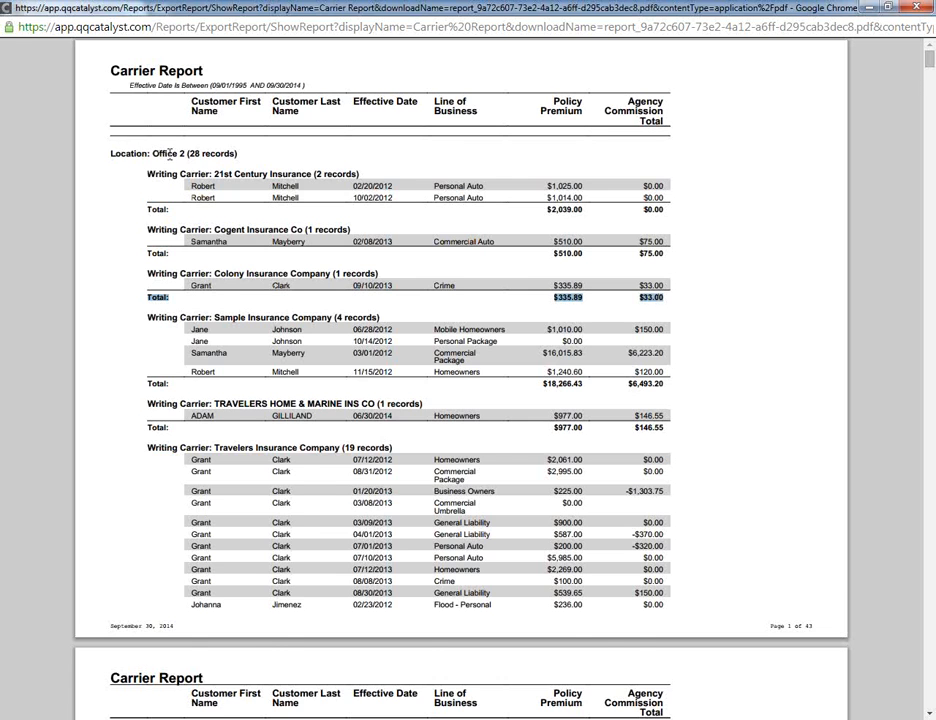
Examine the Travelers Insurance Company carrier total and the overall Office 2 location total on page 2
scroll(170, 153, down, 5)
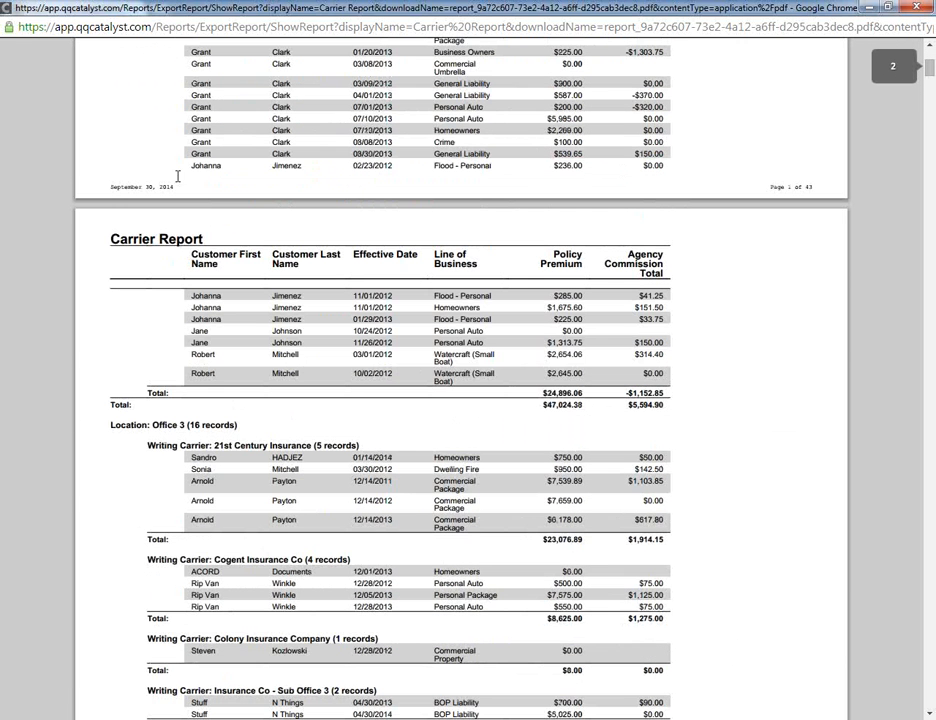
drag(104, 393, 600, 400)
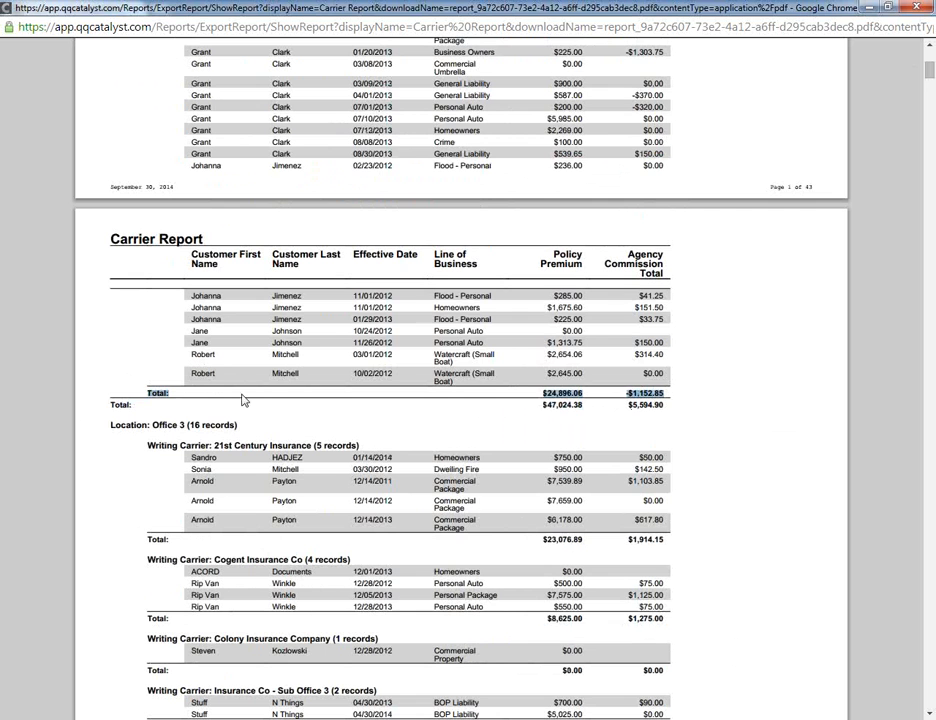
drag(114, 405, 663, 408)
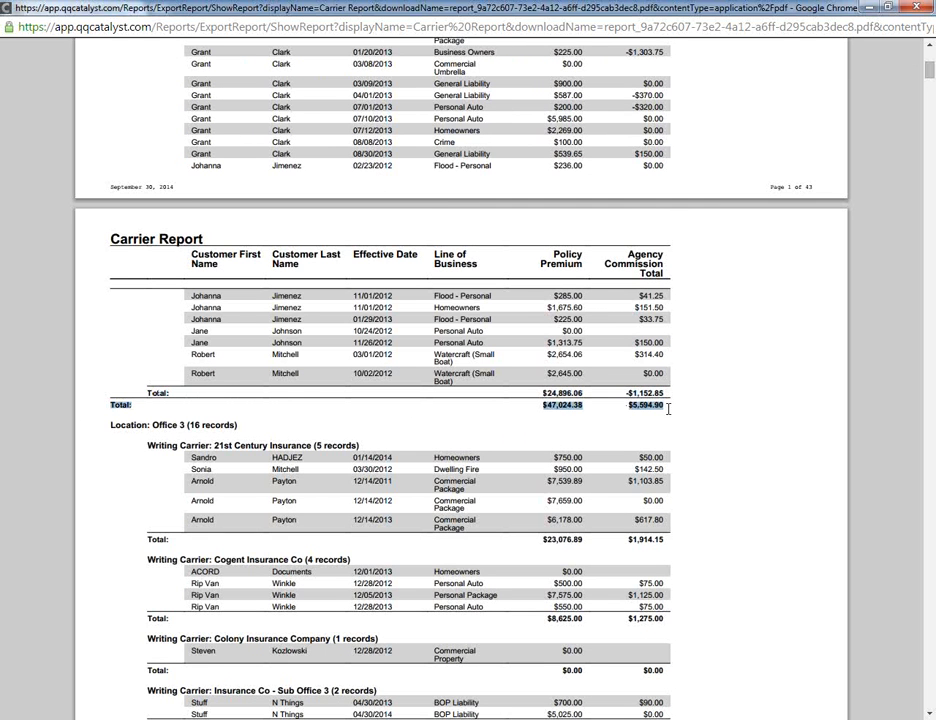
Examine the Office 3 section of the report, from its location heading and first carrier total to its overall location total
scroll(236, 397, down, 2)
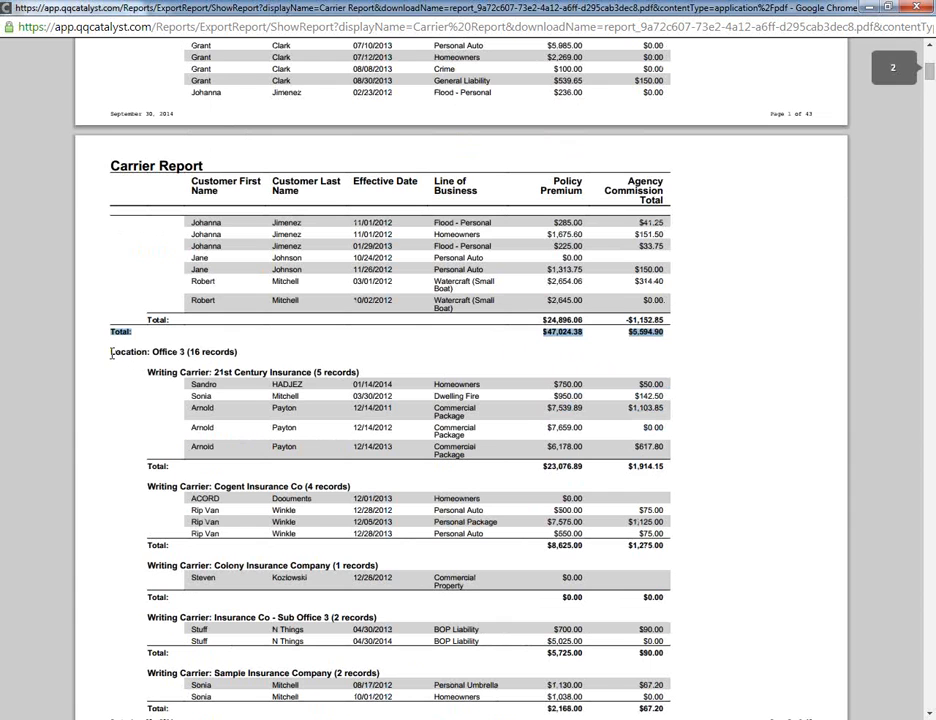
drag(60, 350, 234, 355)
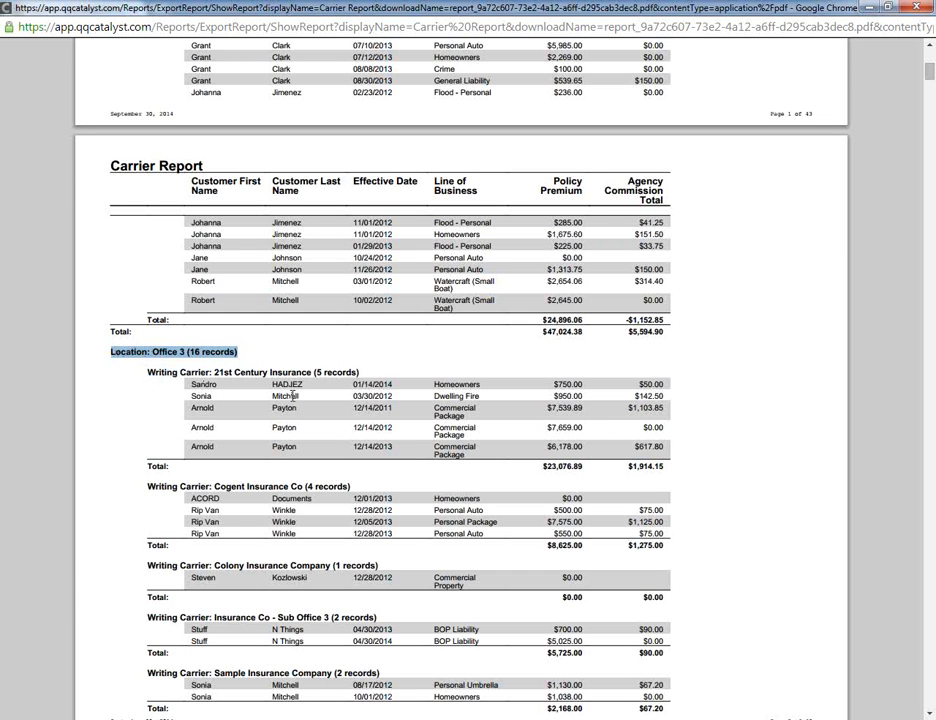
drag(148, 466, 632, 466)
scroll(270, 453, down, 3)
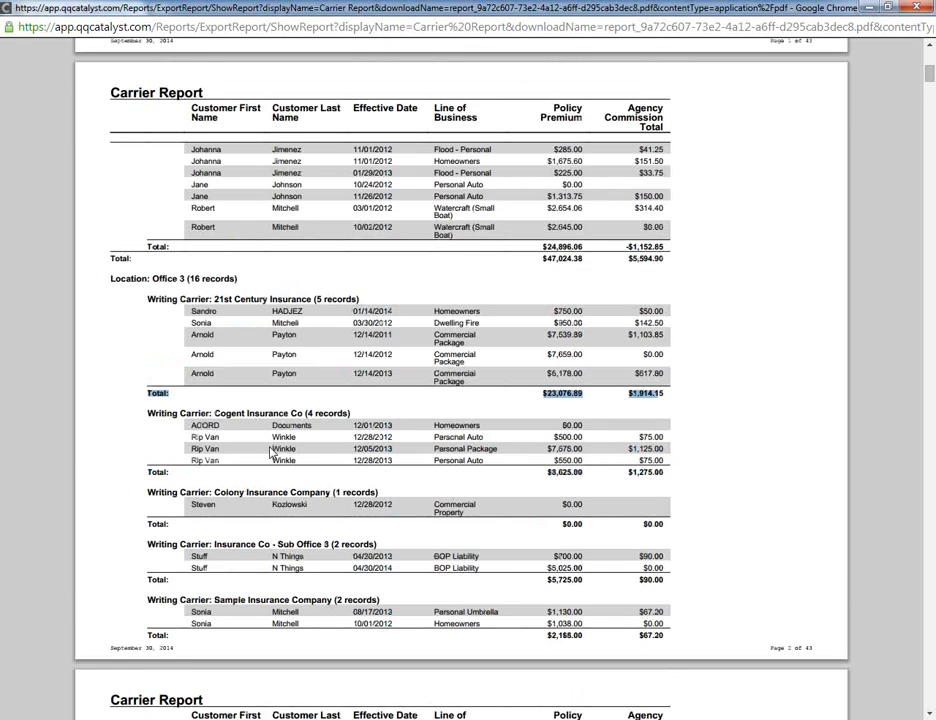
scroll(270, 453, down, 6)
scroll(200, 330, up, 2)
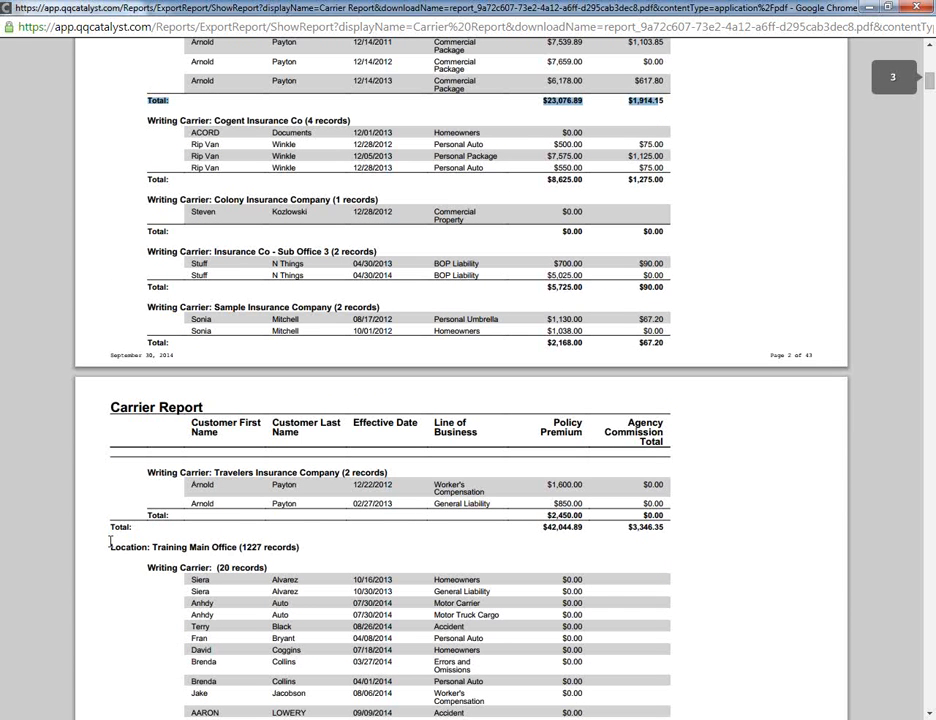
drag(540, 527, 671, 530)
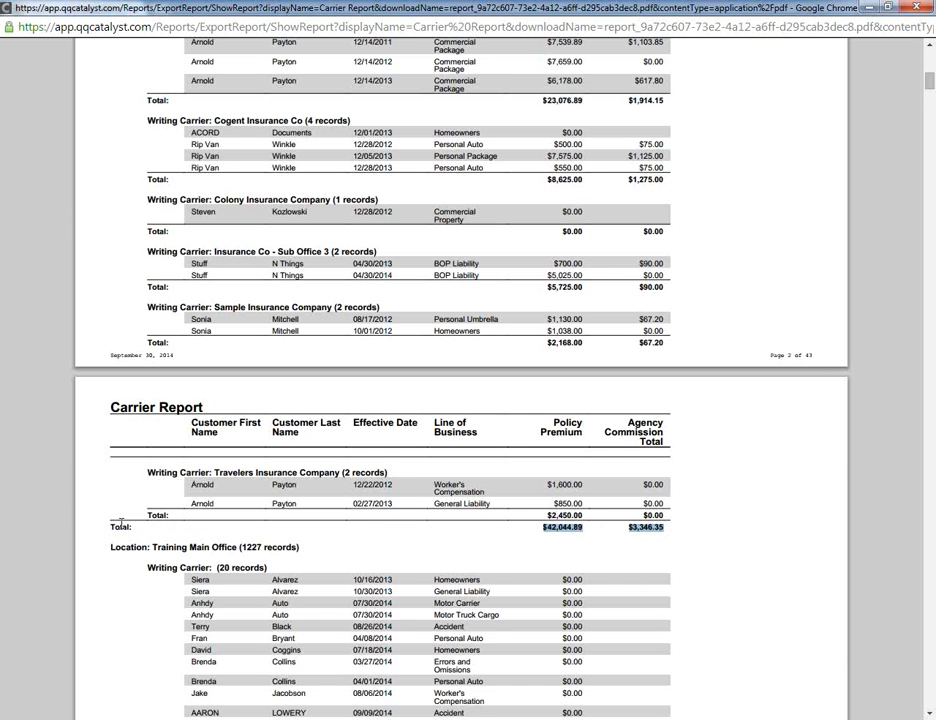
Examine the Training Main Office location heading and its first writing carrier groups on page 3
scroll(120, 524, down, 3)
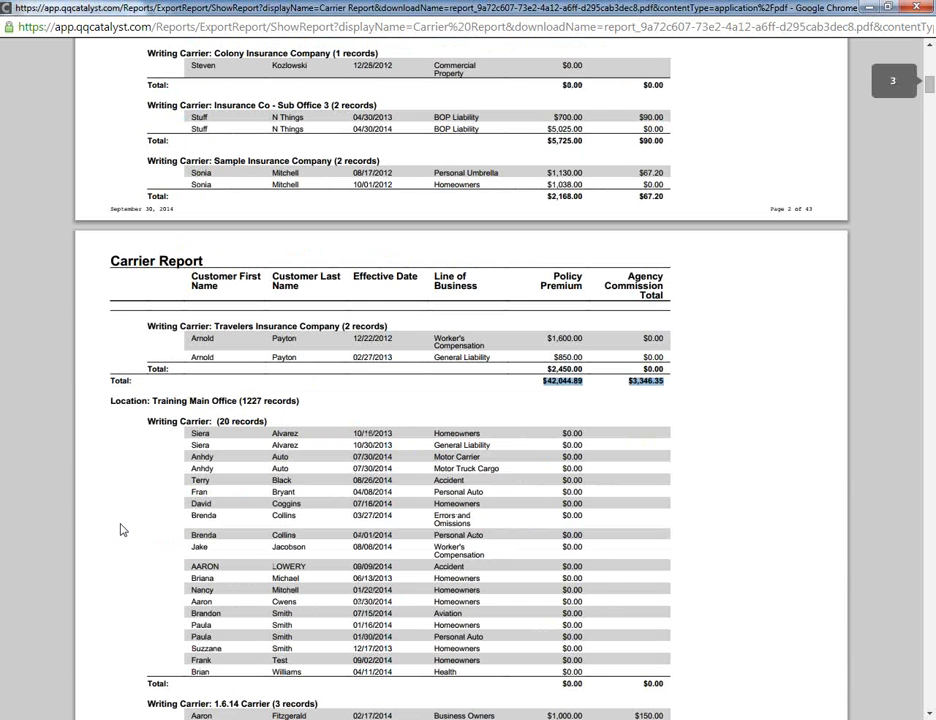
click(153, 400)
drag(153, 400, 307, 400)
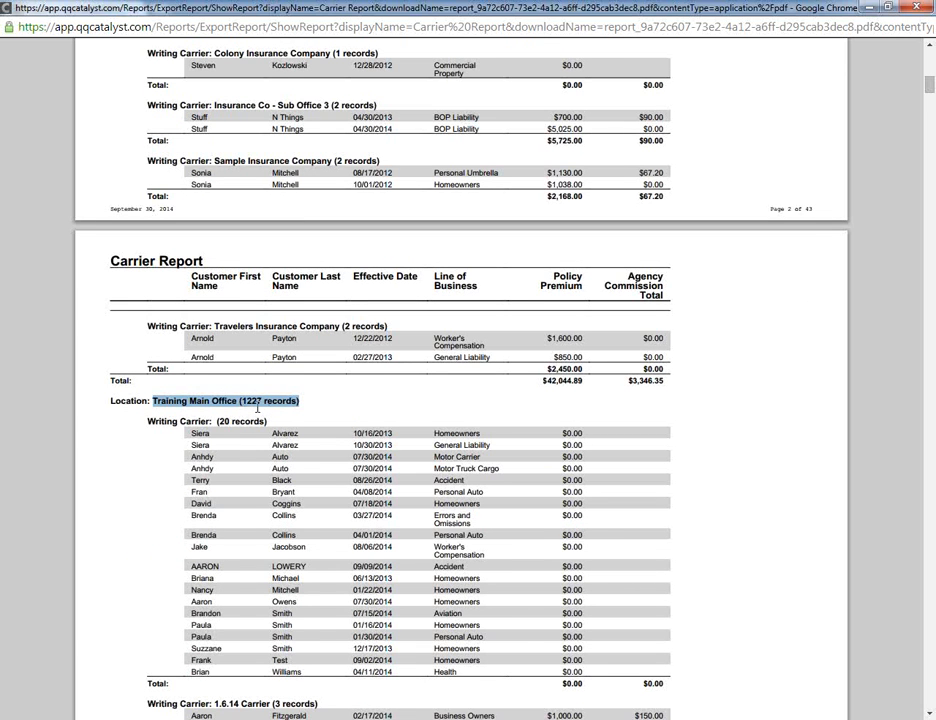
scroll(182, 427, down, 2)
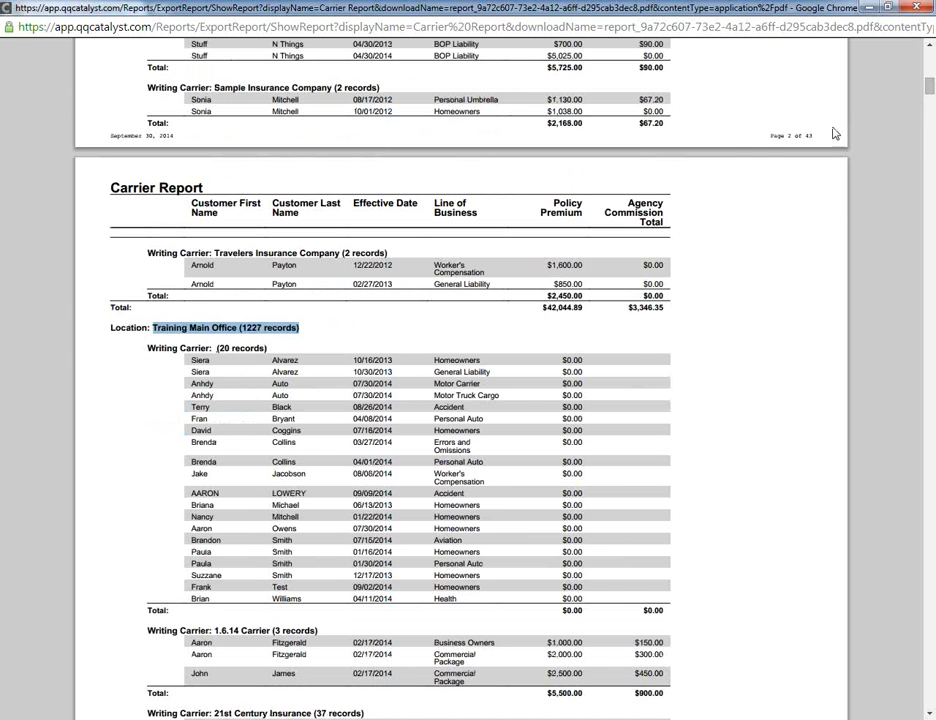
Examine the page number and report date in the footer of page 2
scroll(748, 163, up, 4)
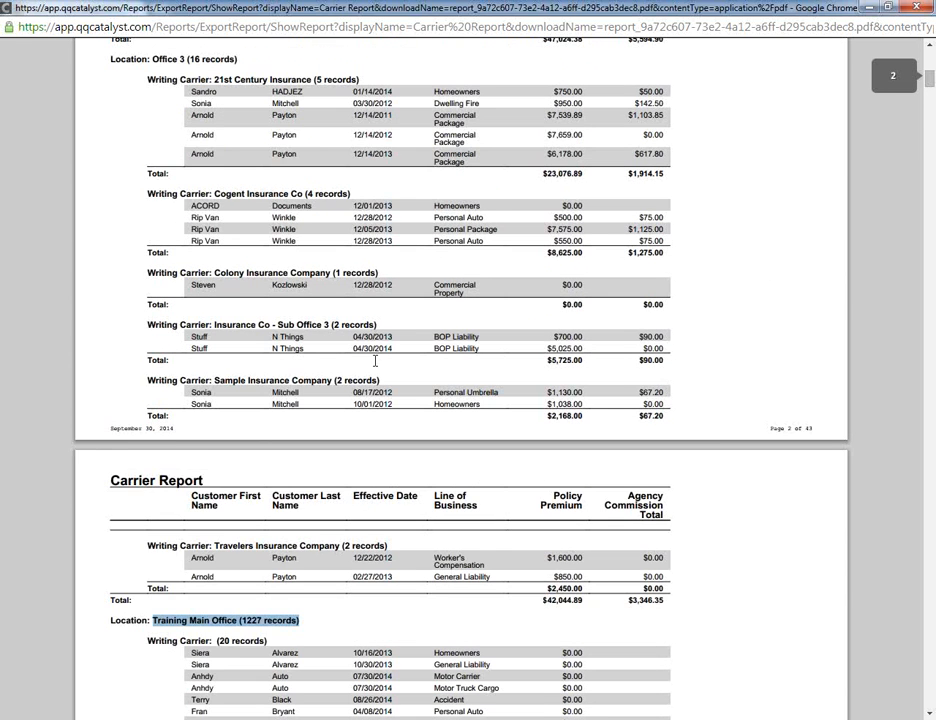
scroll(276, 266, up, 2)
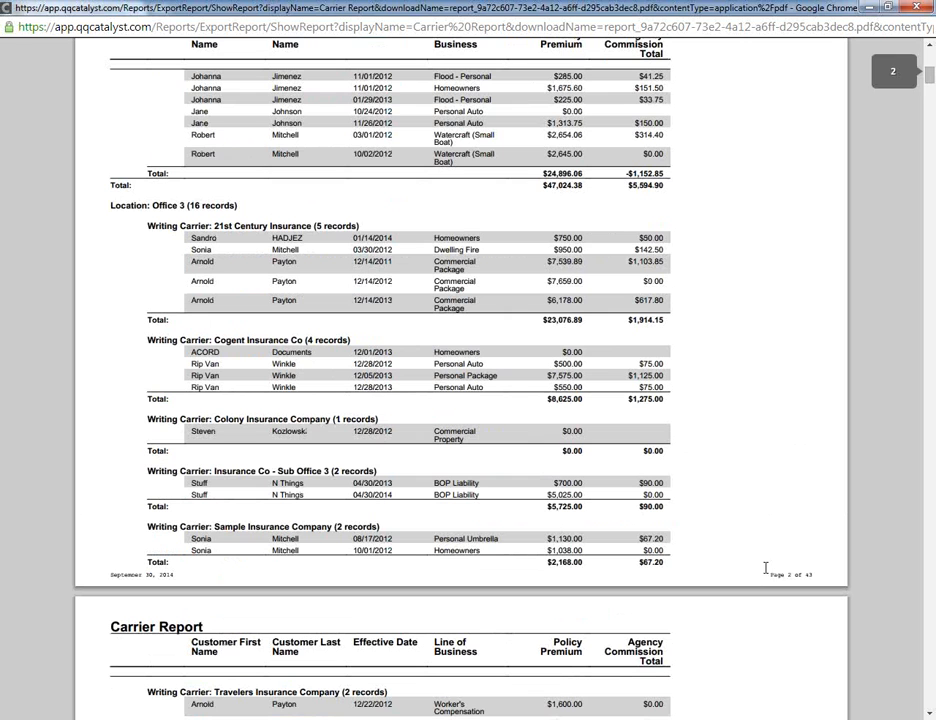
drag(769, 575, 813, 575)
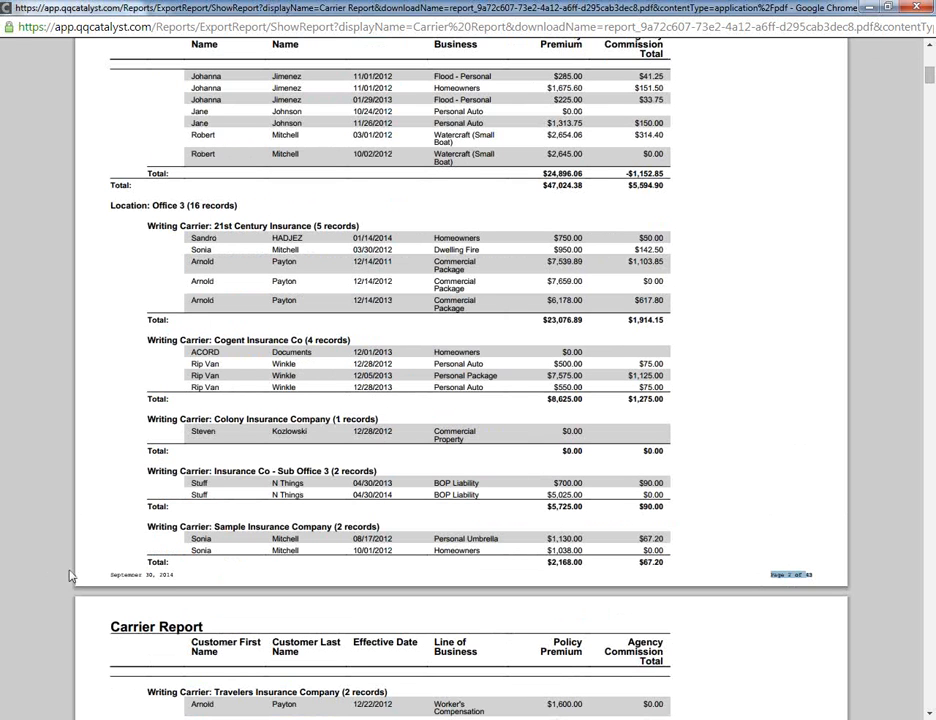
drag(110, 575, 194, 590)
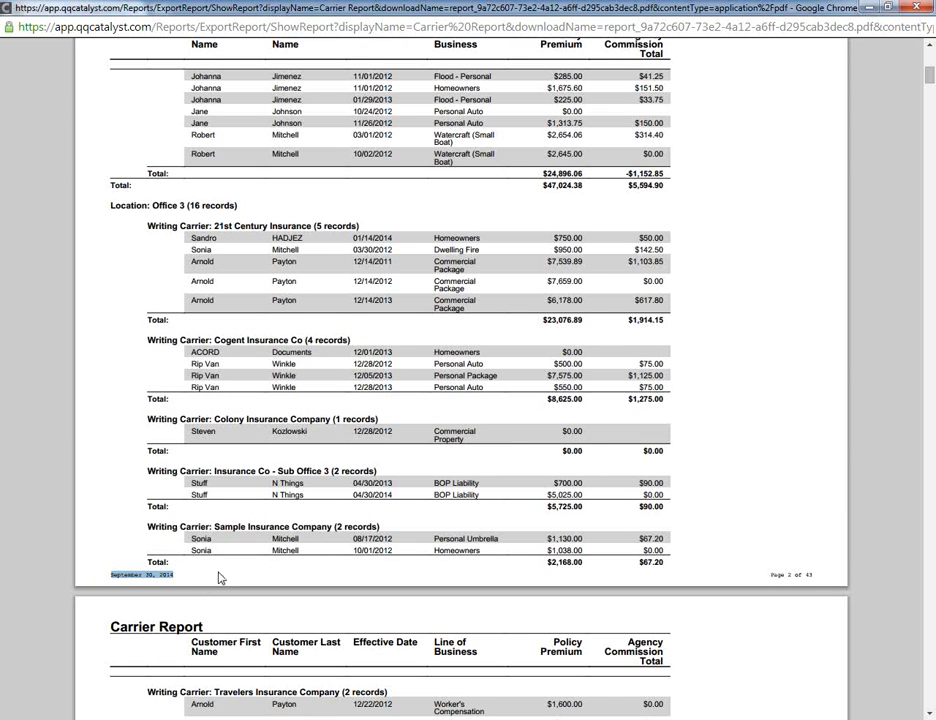
Go to the end of the report and examine the Zurich Property & Casualty Company heading and carrier total
drag(930, 76, 928, 692)
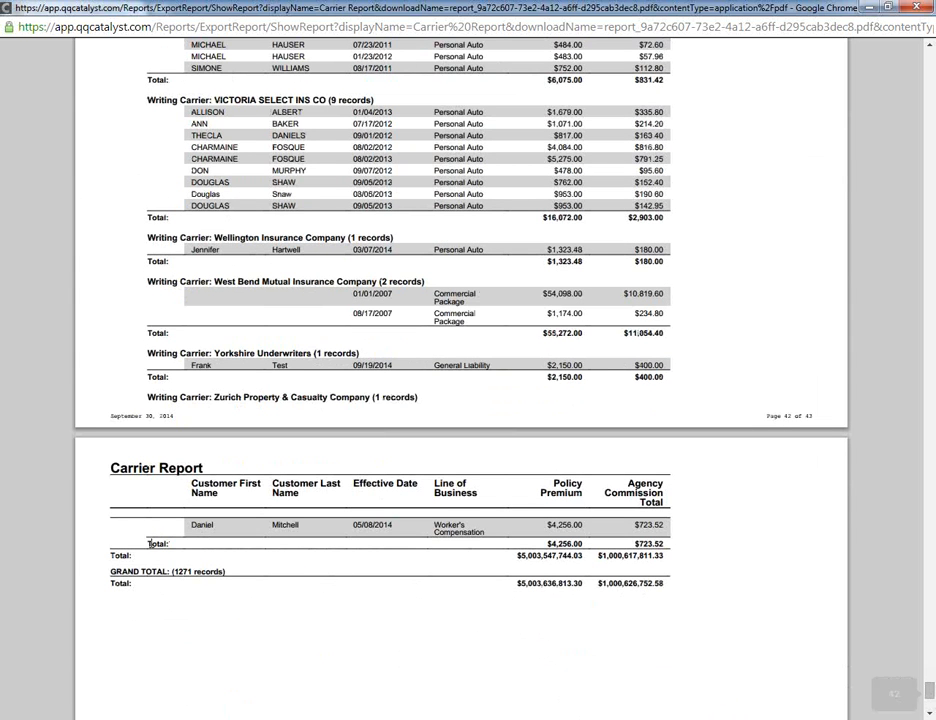
drag(149, 543, 247, 543)
drag(408, 551, 665, 545)
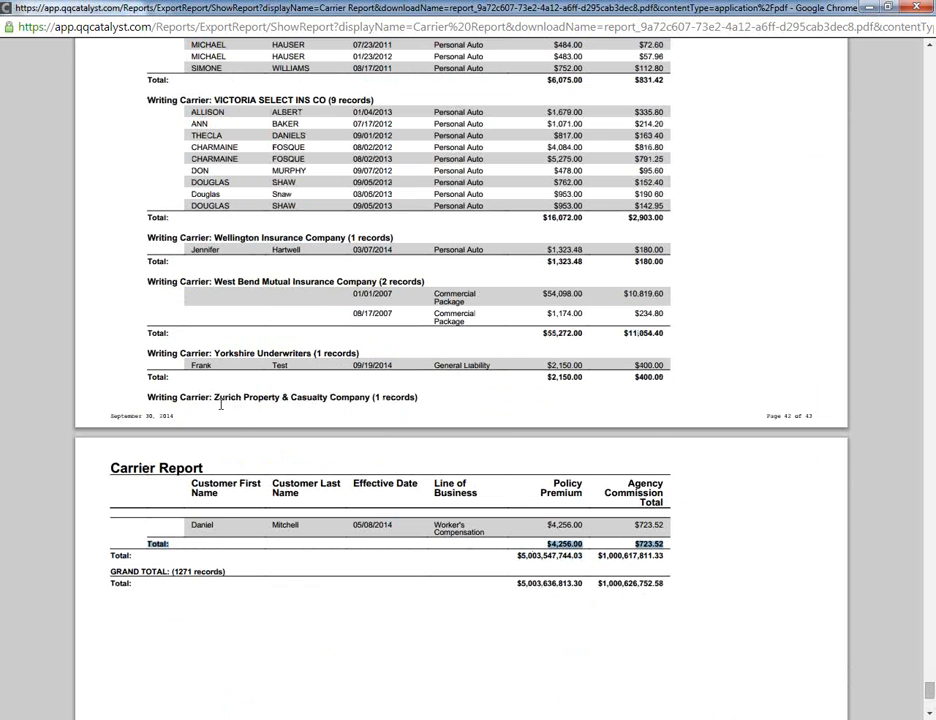
drag(215, 399, 418, 398)
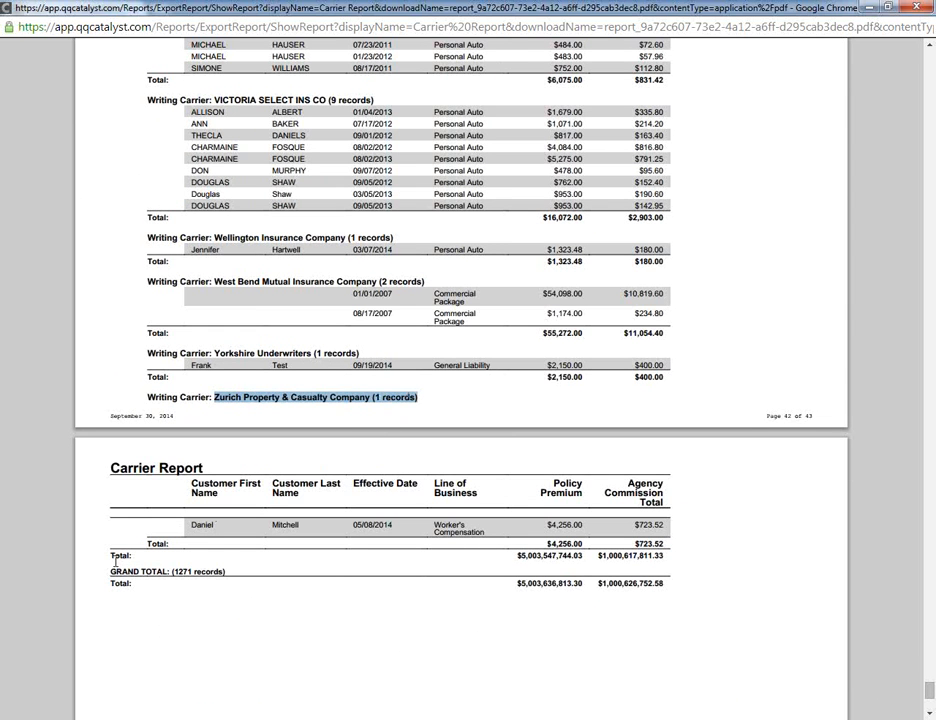
Examine the Training Main Office location total and the grand total's record count, premium and commission on the last page
drag(110, 555, 666, 558)
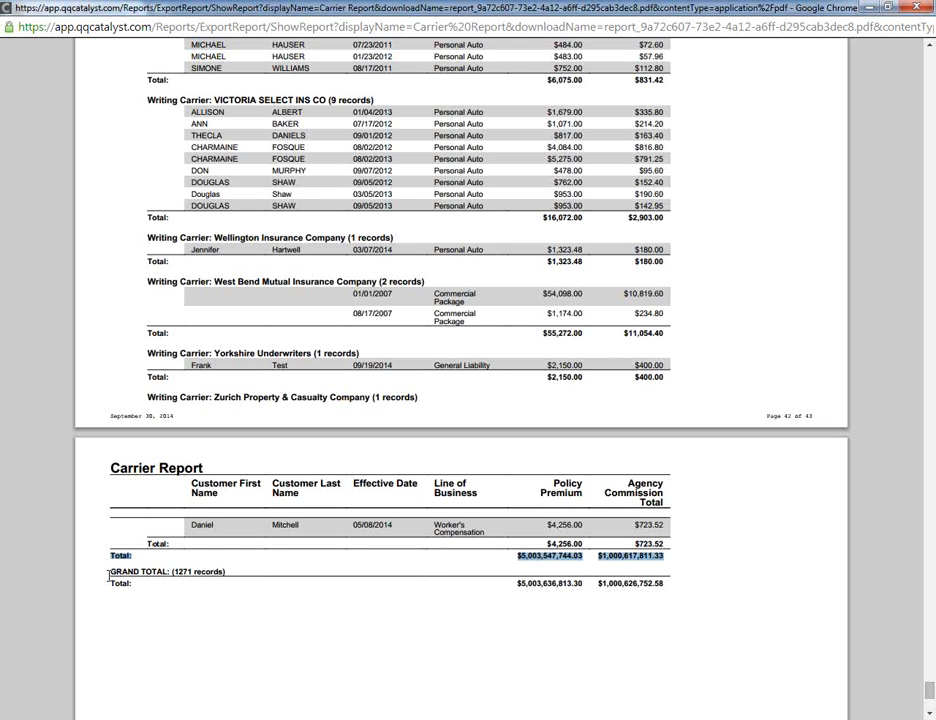
drag(172, 571, 232, 568)
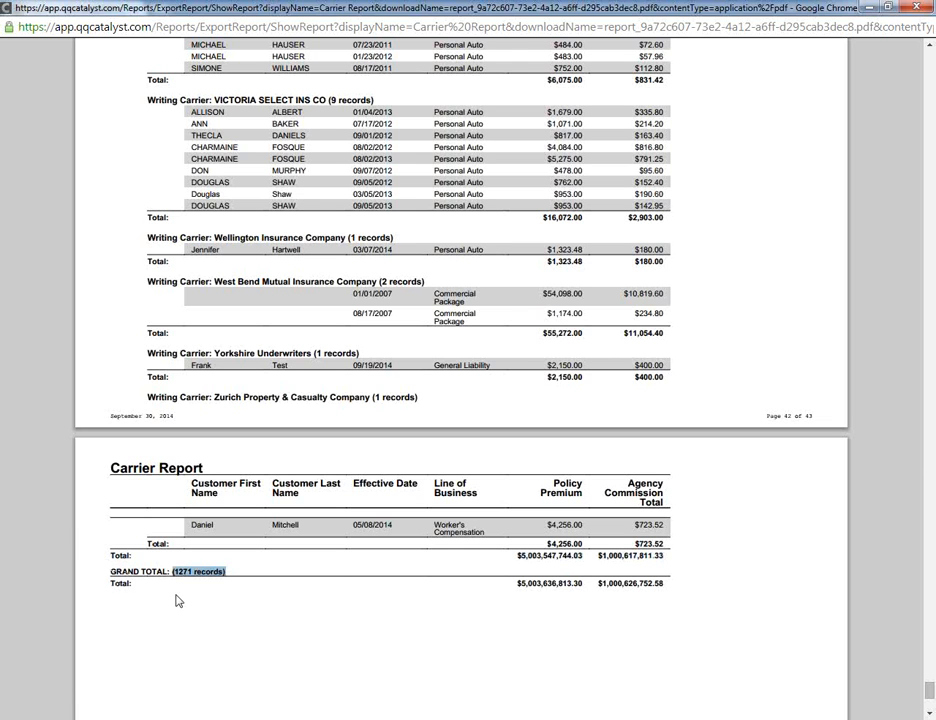
drag(518, 586, 684, 591)
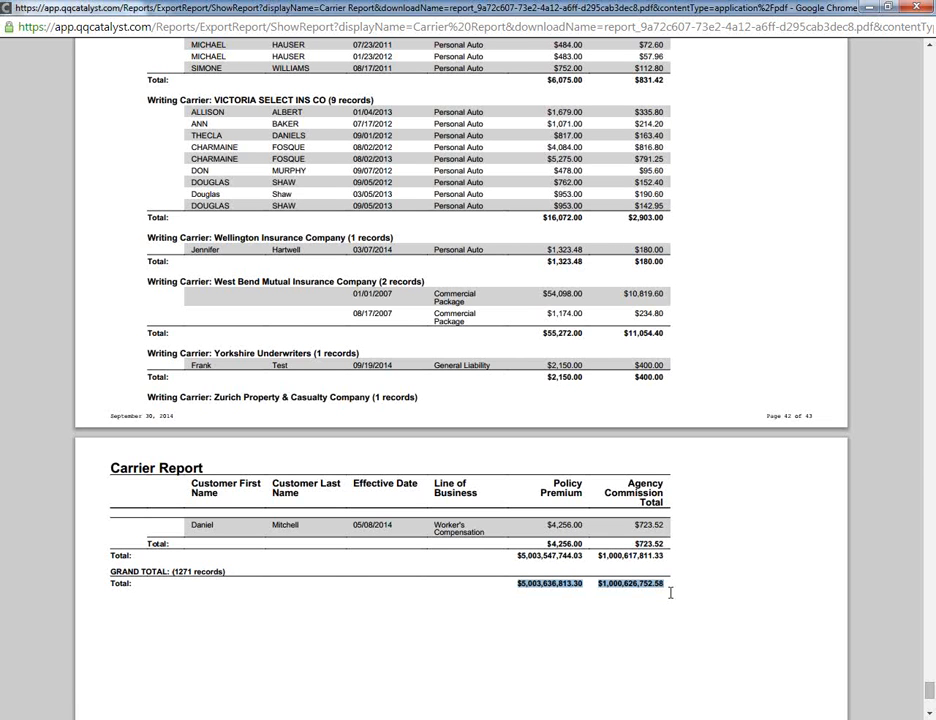
scroll(611, 567, down, 3)
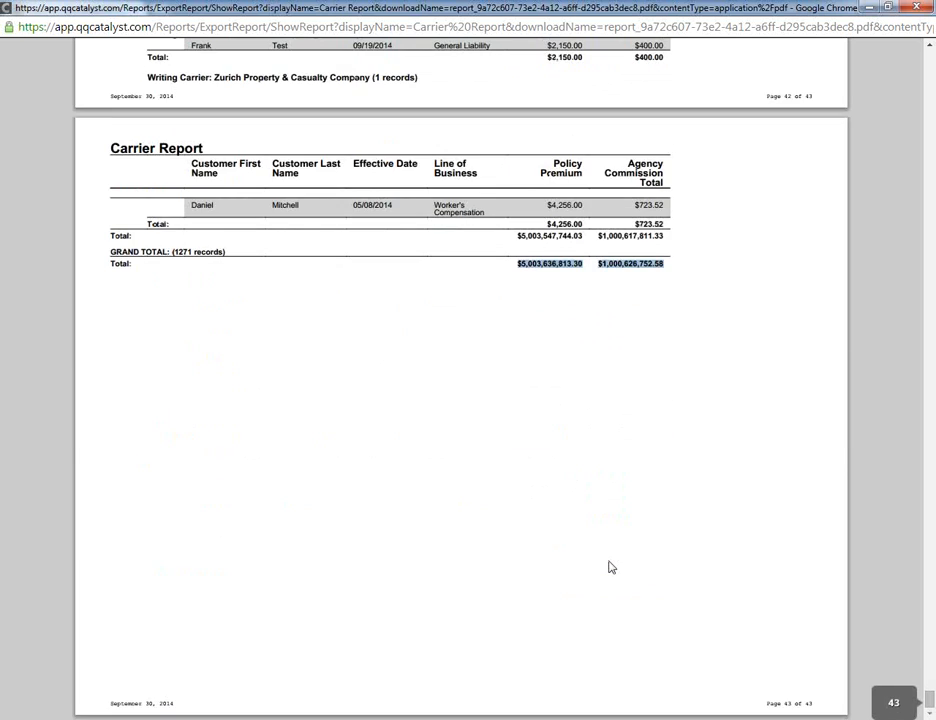
scroll(610, 567, up, 2)
scroll(608, 563, down, 2)
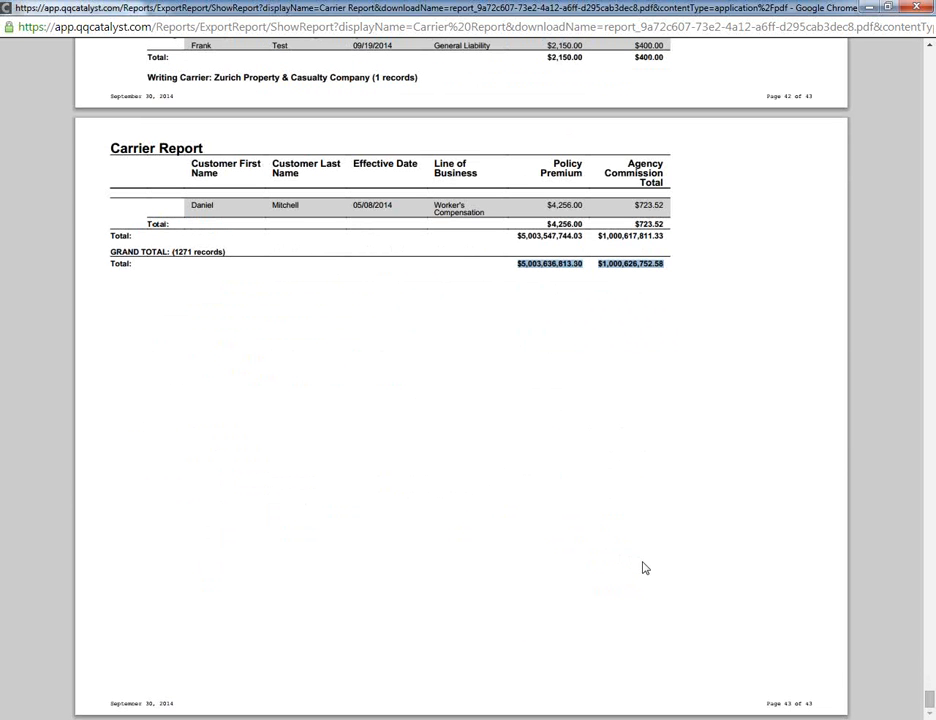
Try the PDF viewer's fit-to-page and fit-to-width views, zoom out to 90%, and zoom back in on the last page
mouse_move(790, 655)
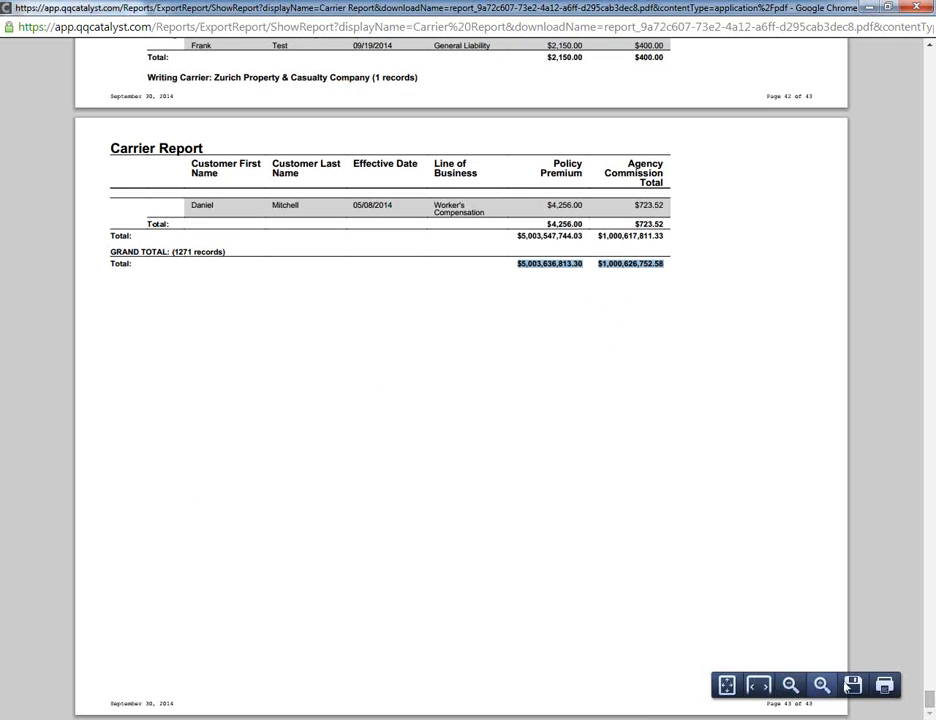
click(726, 685)
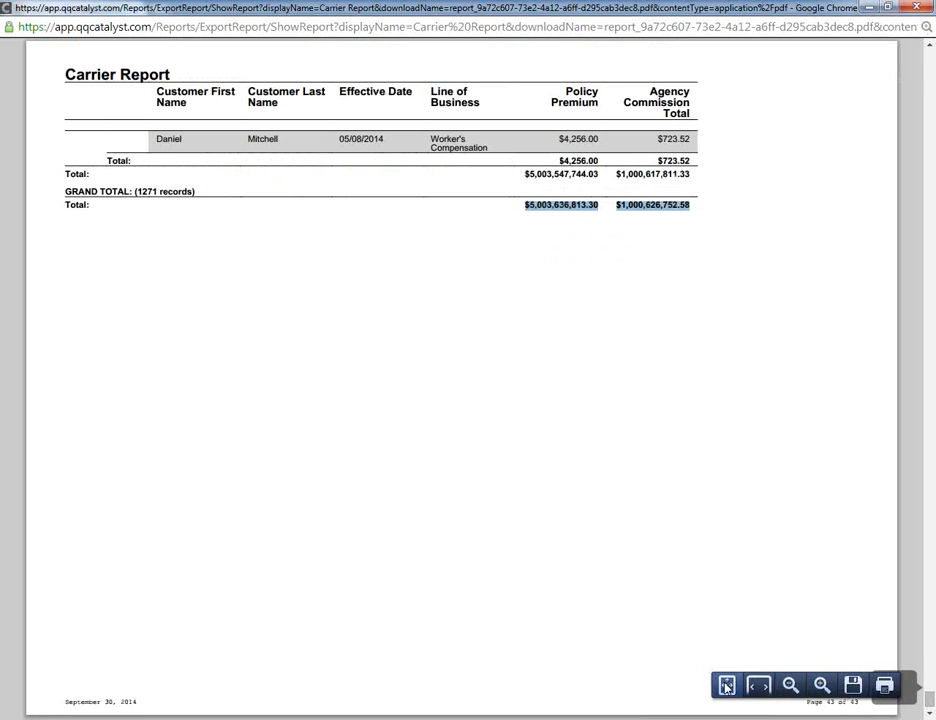
click(764, 686)
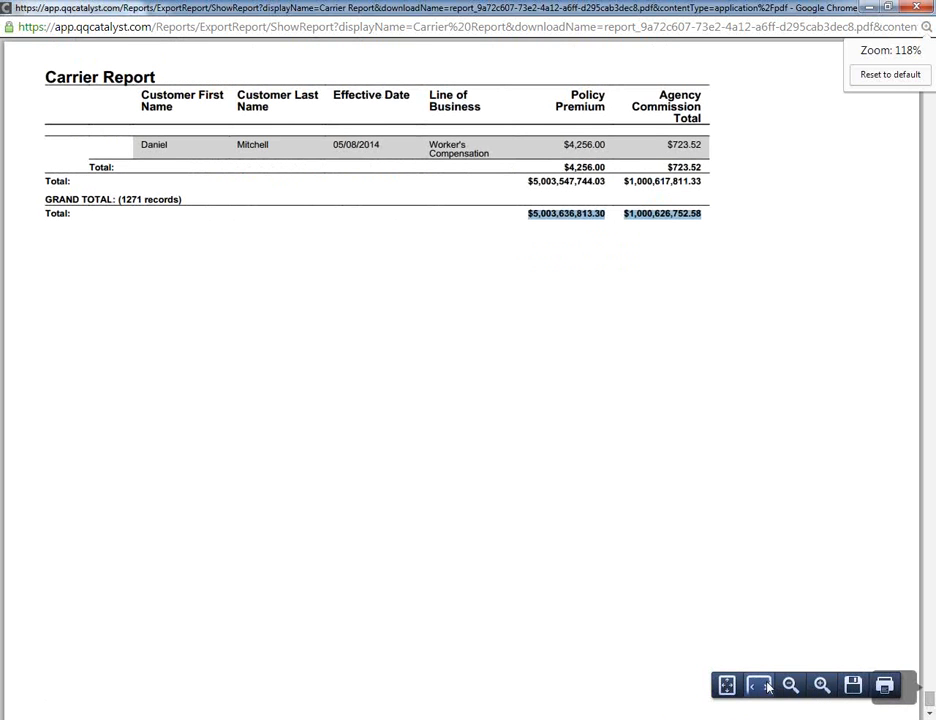
click(790, 685)
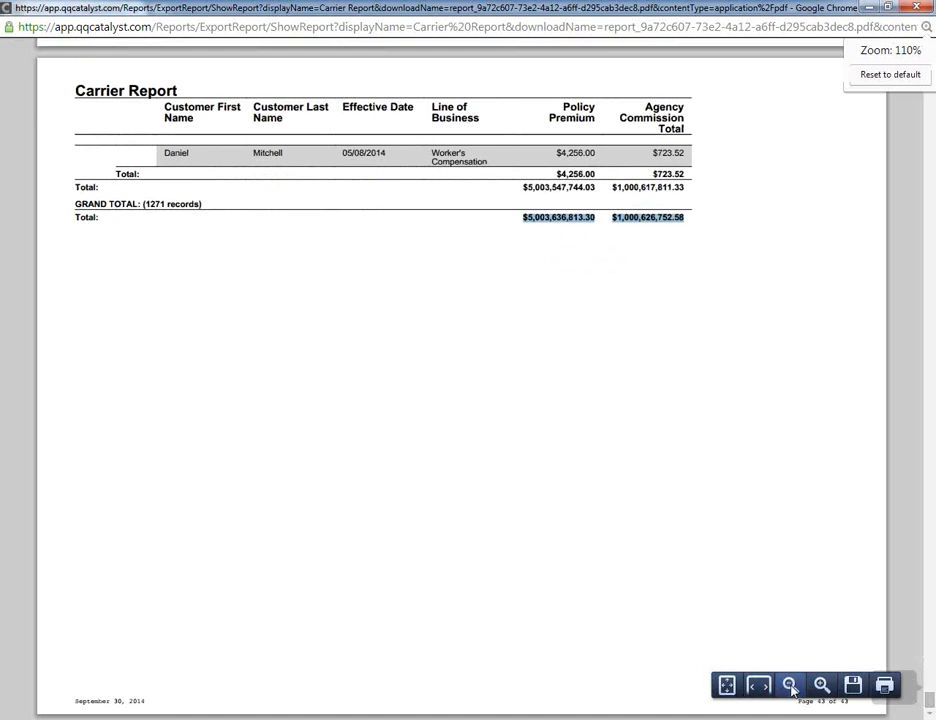
click(790, 685)
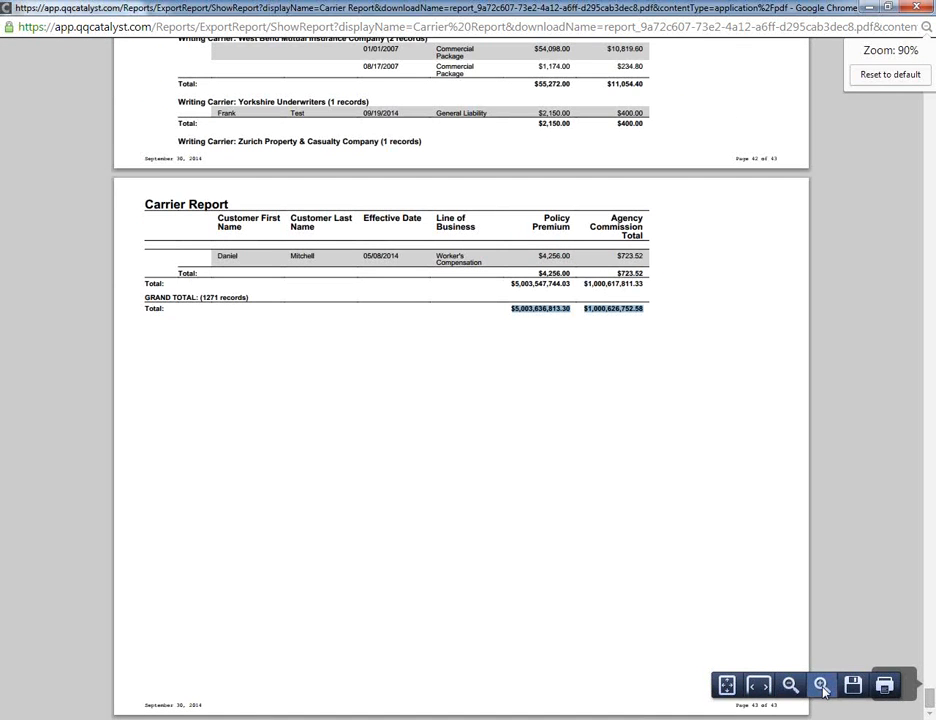
click(821, 686)
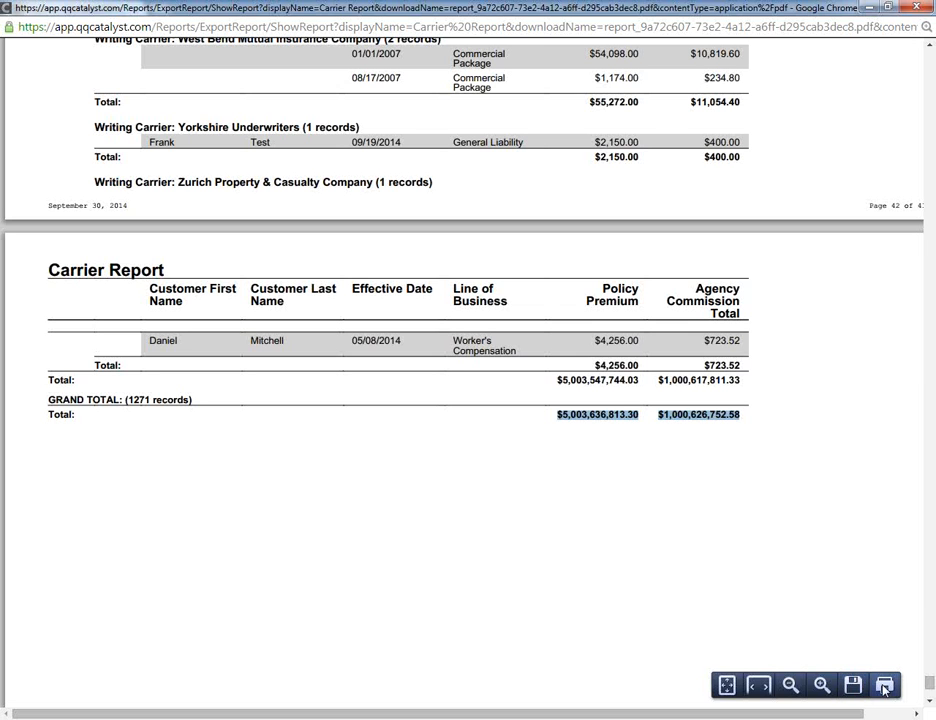
Clear the text selection and close the generated Carrier Report to return to its run settings
click(425, 452)
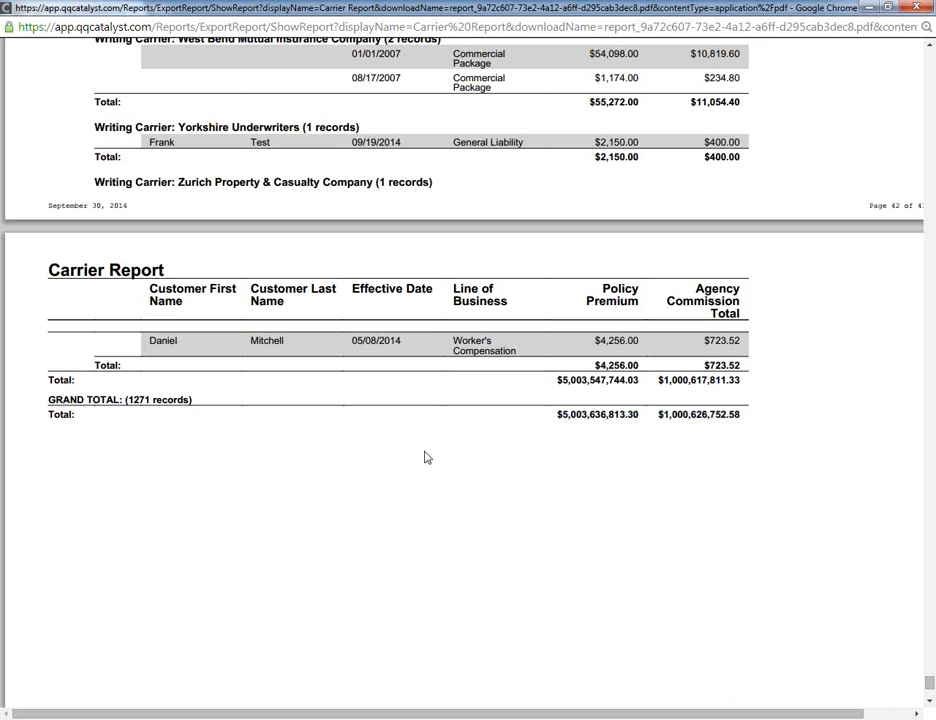
click(915, 8)
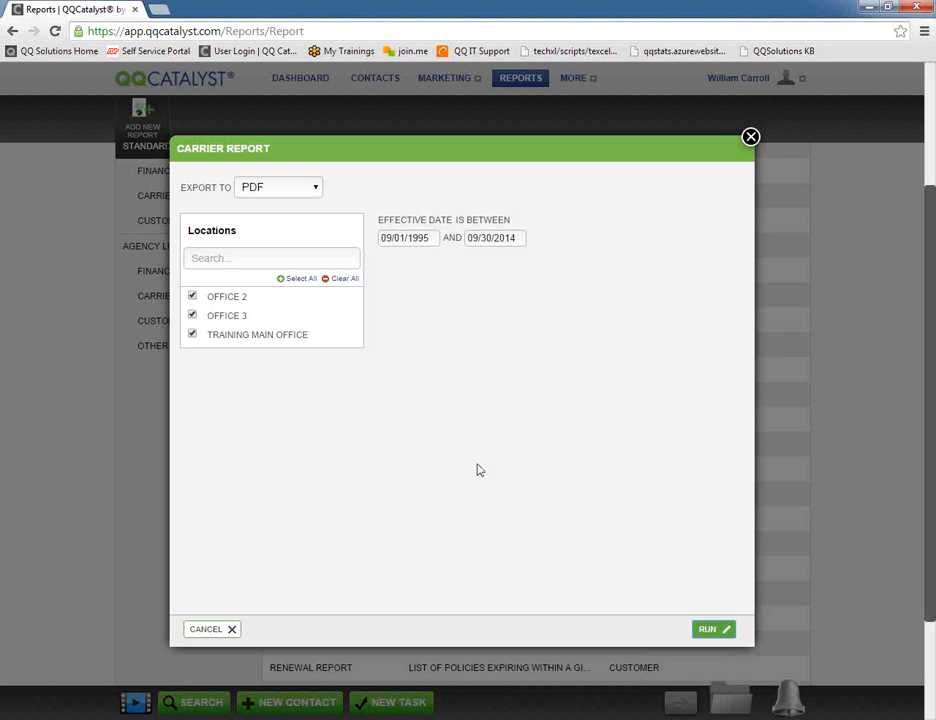
Run the Carrier Report for the same locations and dates with Spreadsheet as the export format
click(315, 189)
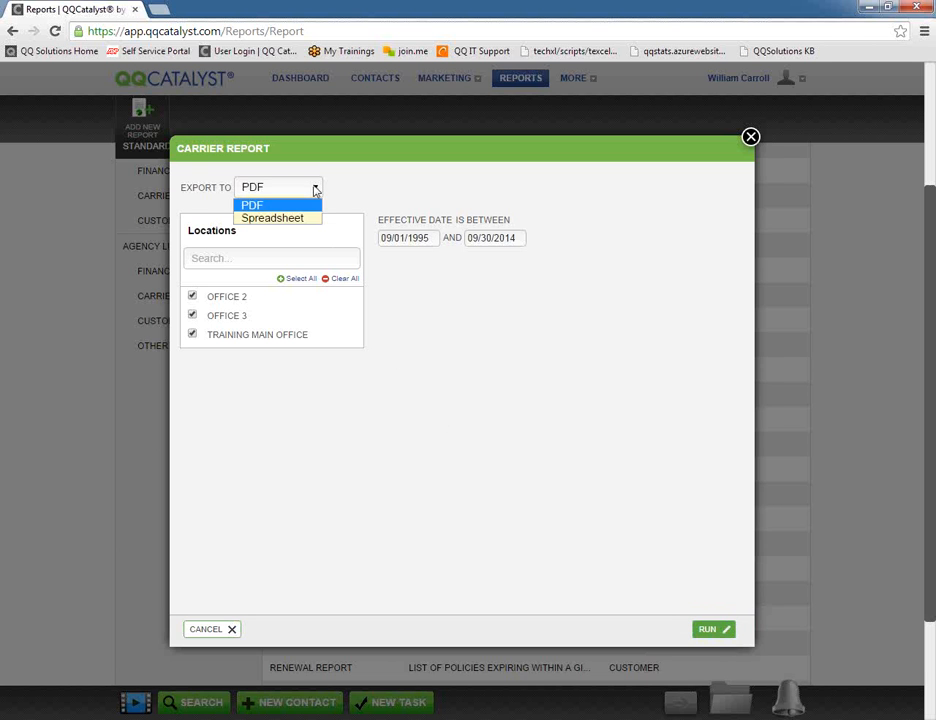
click(266, 219)
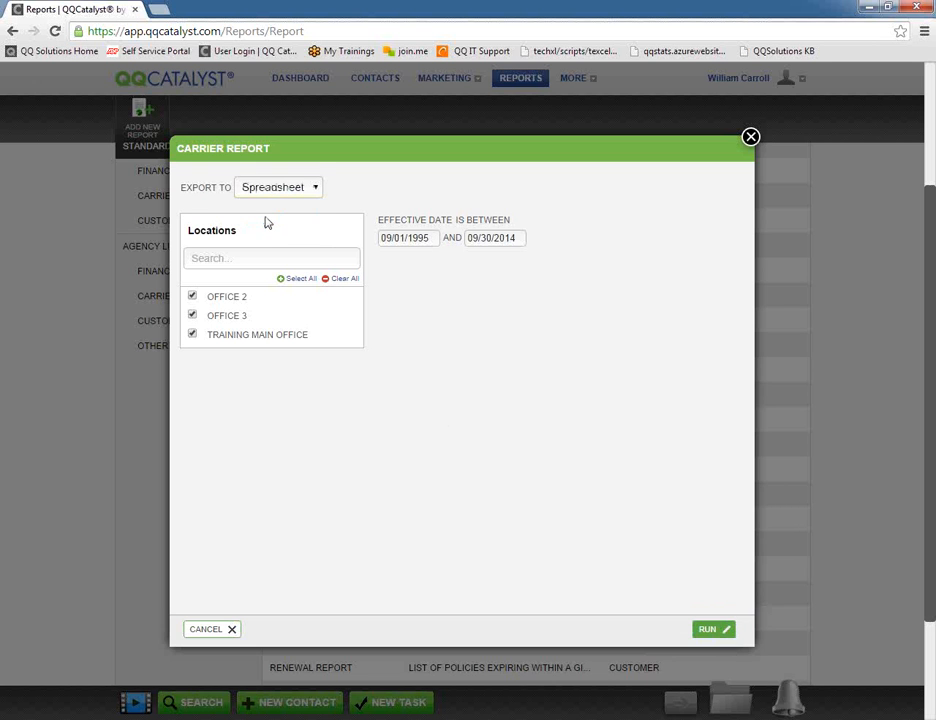
click(711, 629)
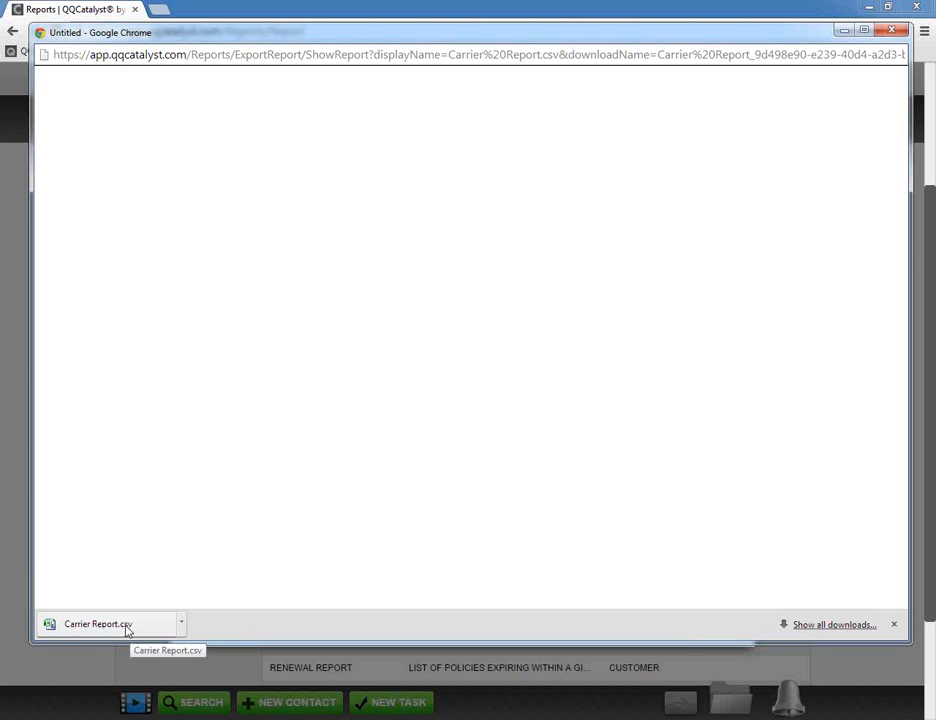
Open the downloaded Carrier Report.csv in Excel and maximize its window
click(182, 625)
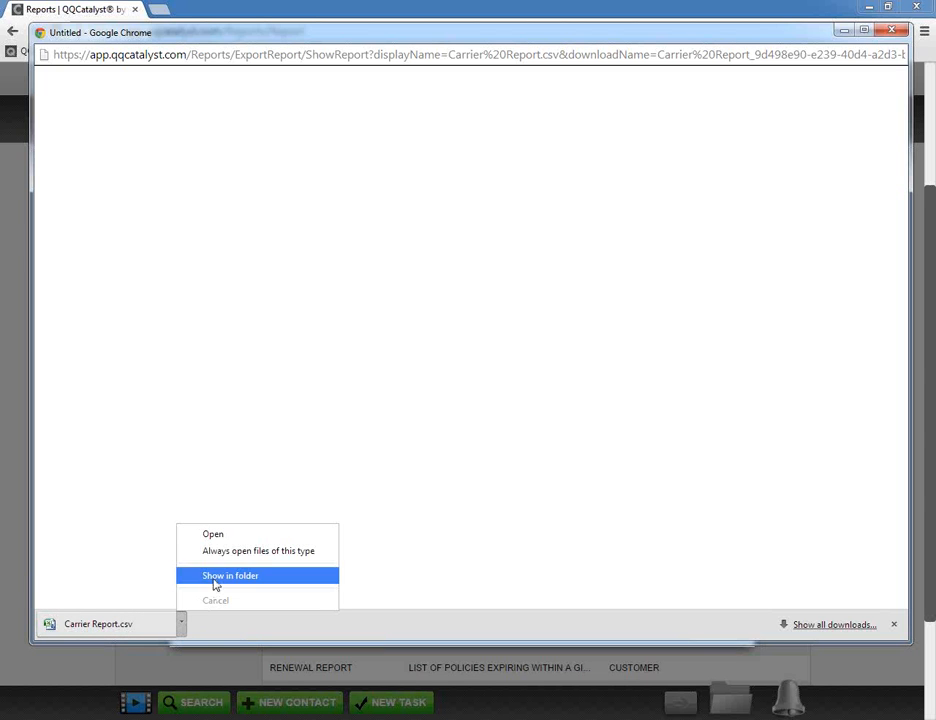
click(214, 584)
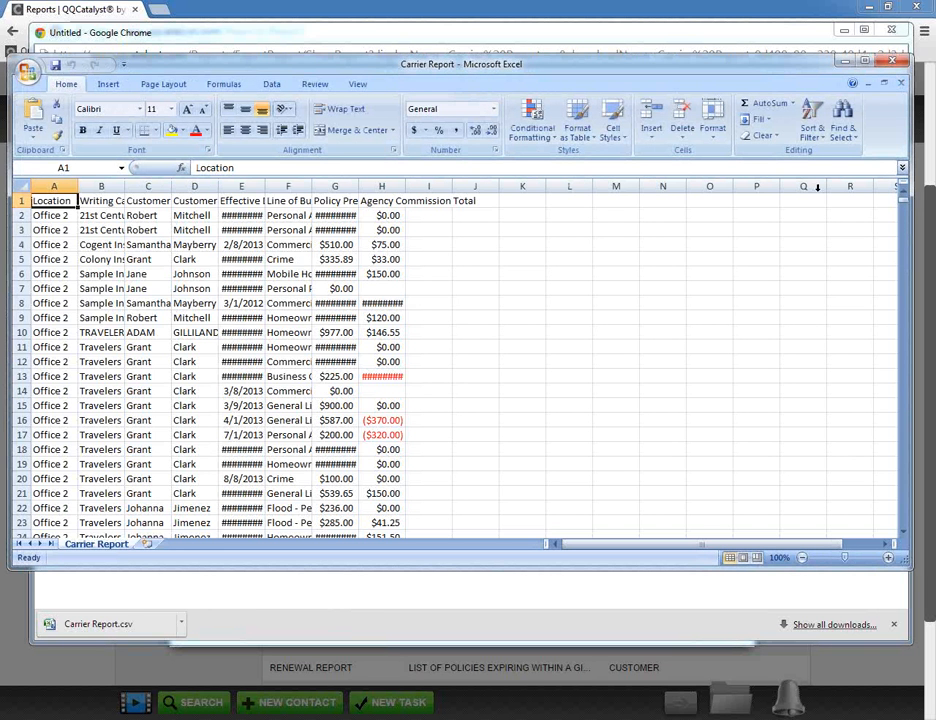
click(867, 63)
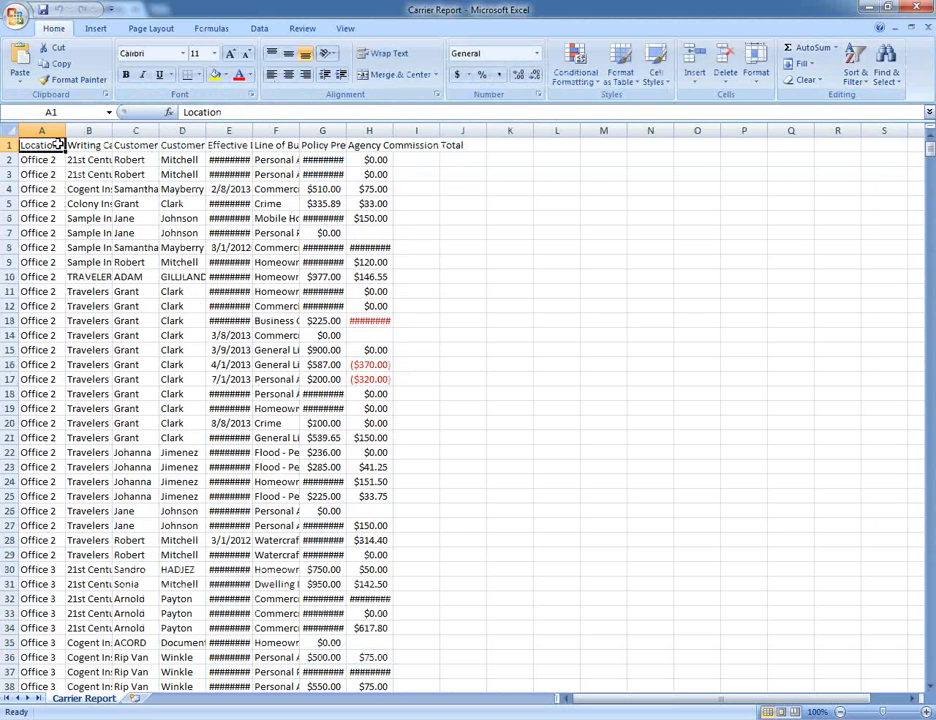
Widen column A and fit columns B through H, Writing Carrier to Agency Commission Total, to their contents
drag(65, 131, 117, 131)
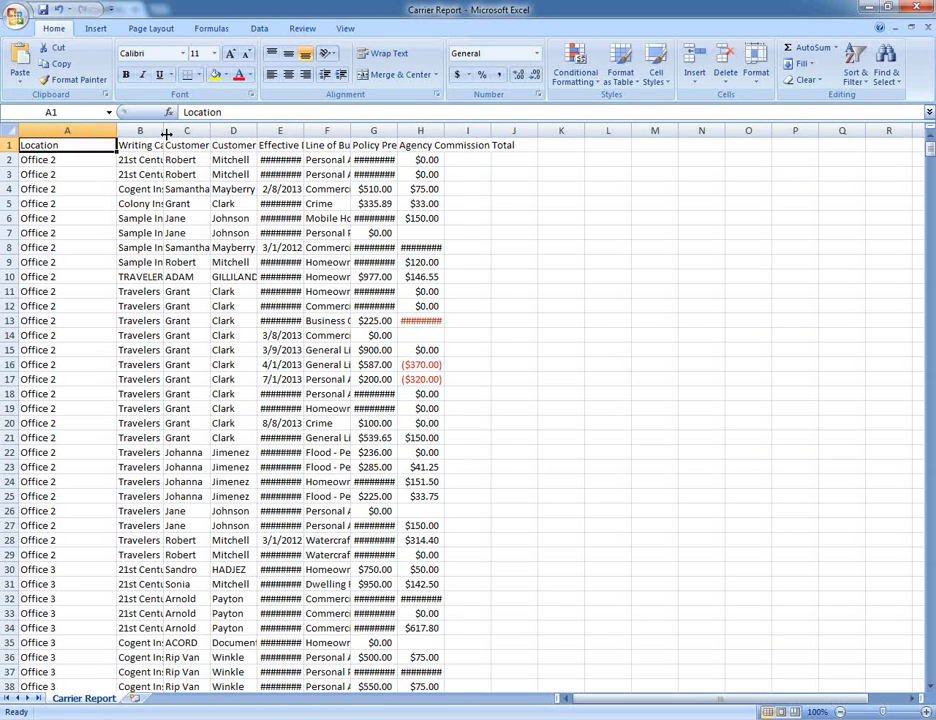
double_click(161, 131)
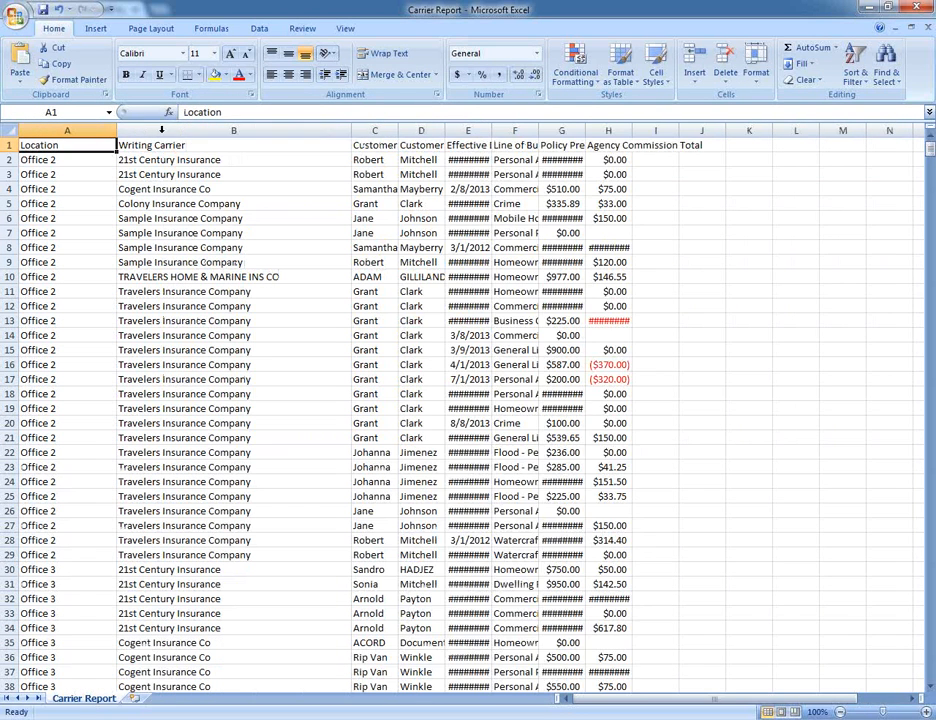
double_click(398, 131)
double_click(549, 131)
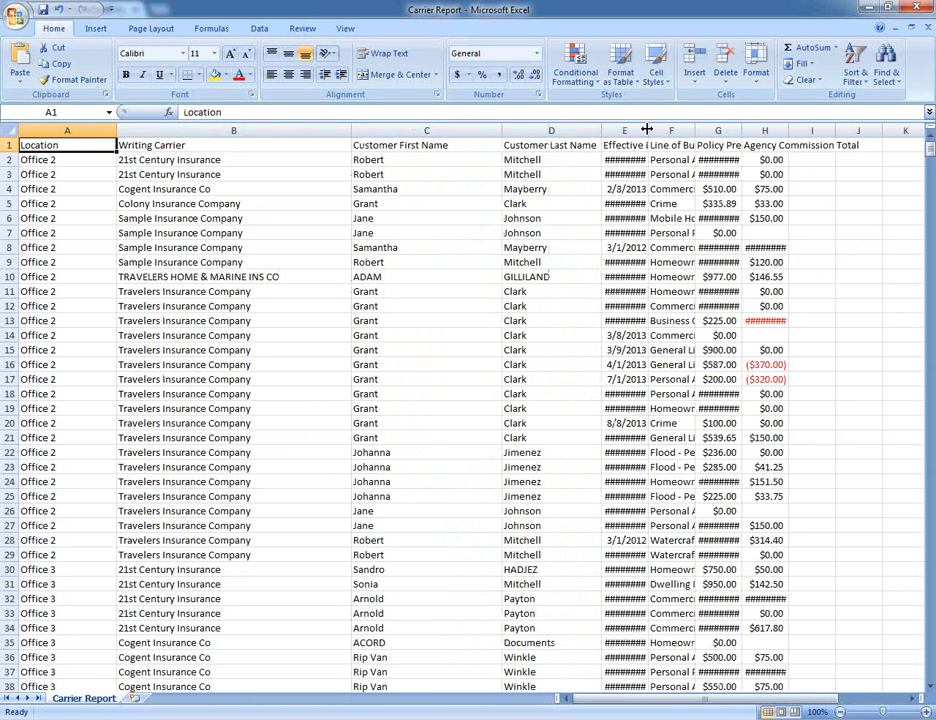
double_click(646, 130)
double_click(719, 130)
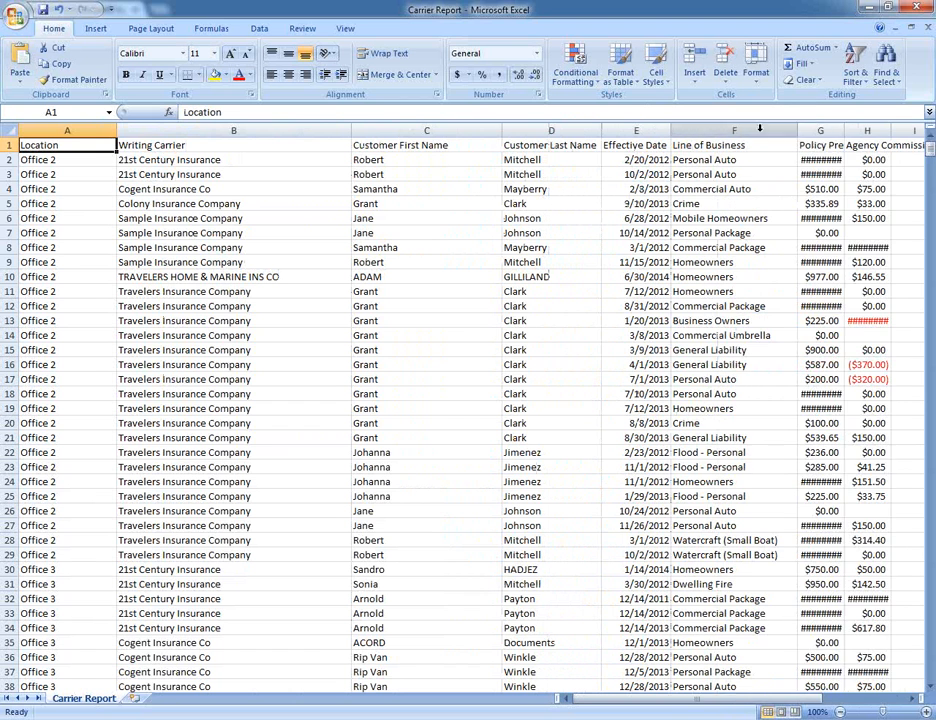
double_click(843, 131)
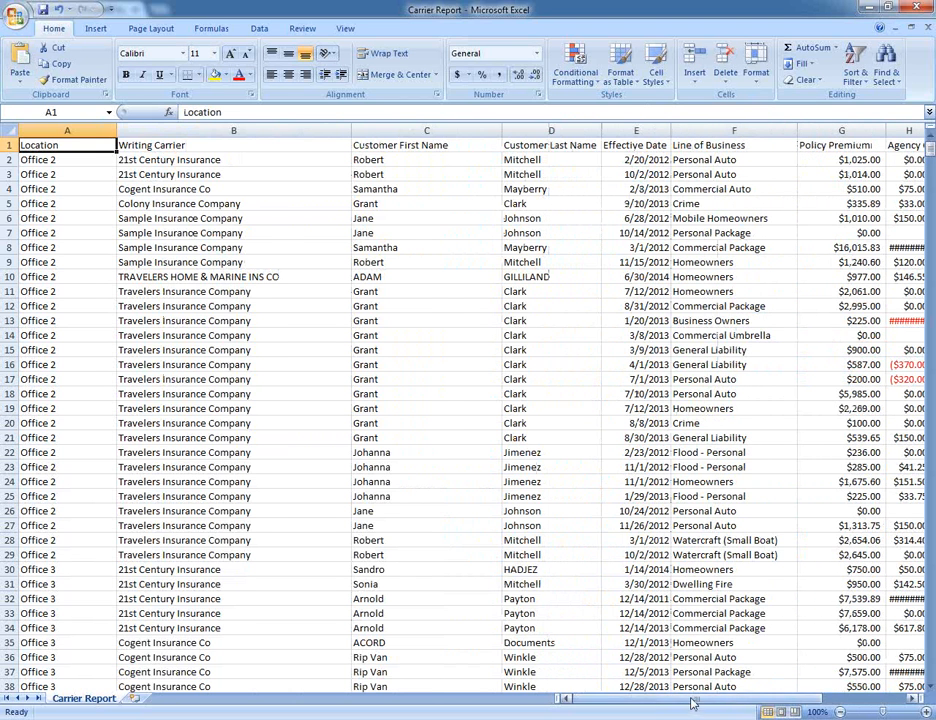
drag(683, 699, 790, 708)
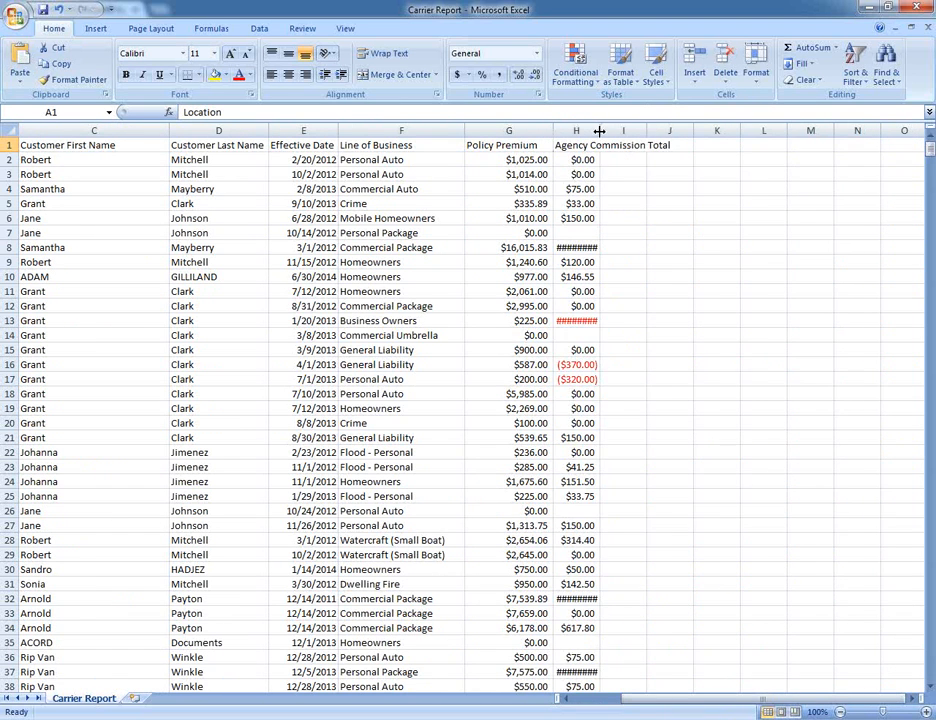
double_click(598, 131)
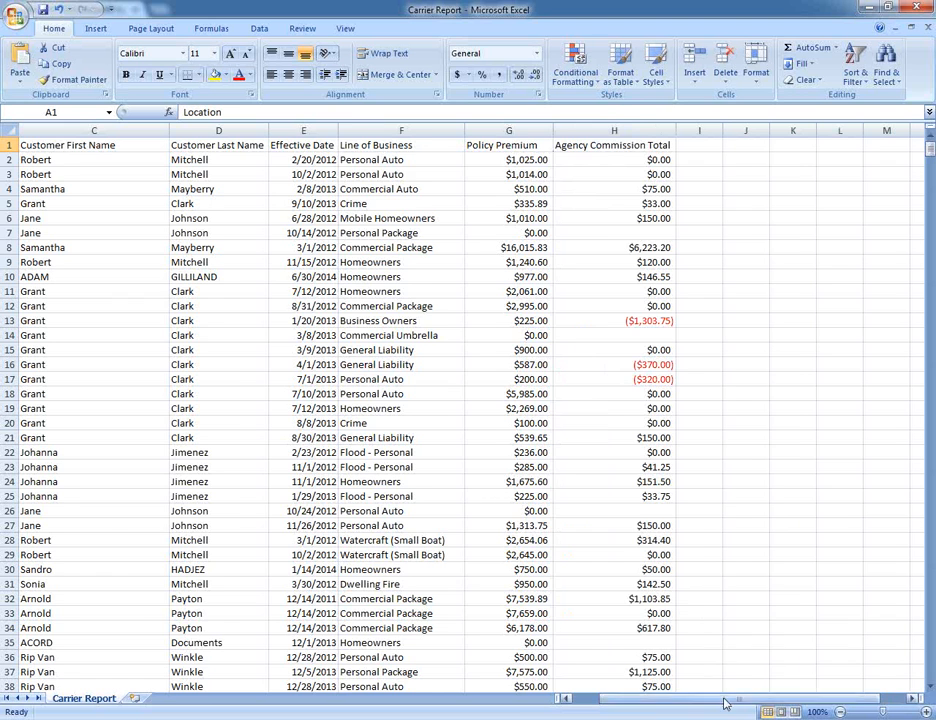
drag(727, 703, 620, 698)
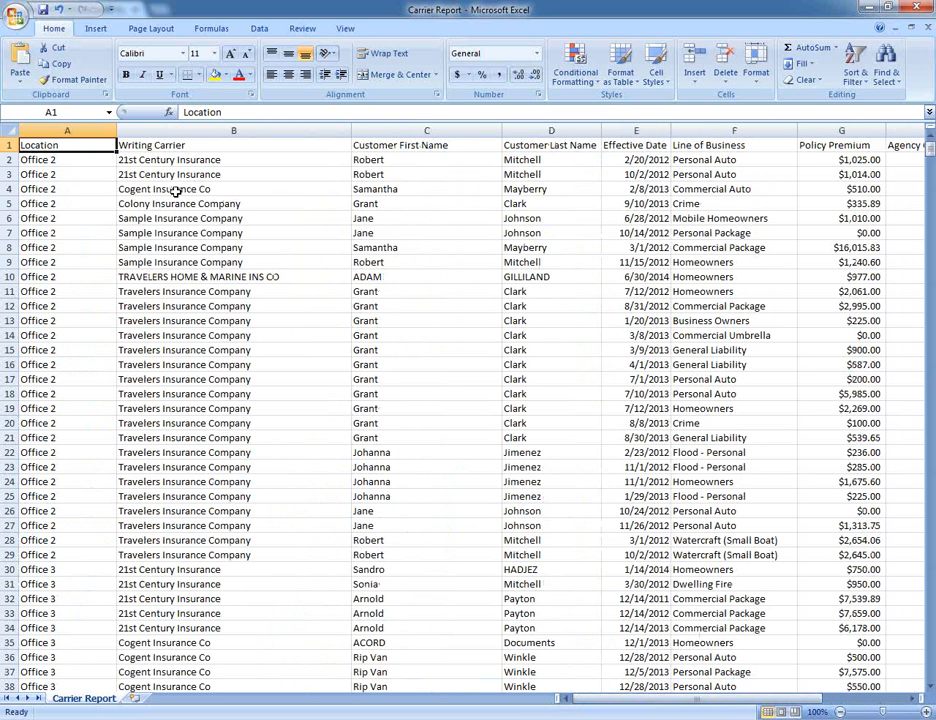
Clear the writing carrier in cell B3, then open its cell formatting options and dismiss them without changes
click(240, 175)
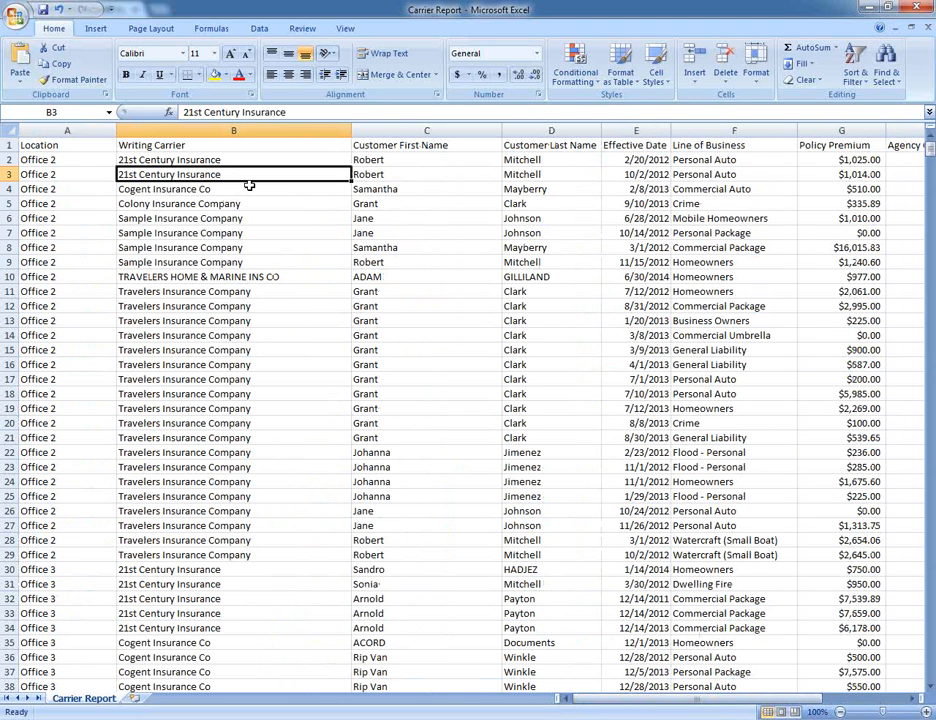
key(Delete)
right_click(249, 185)
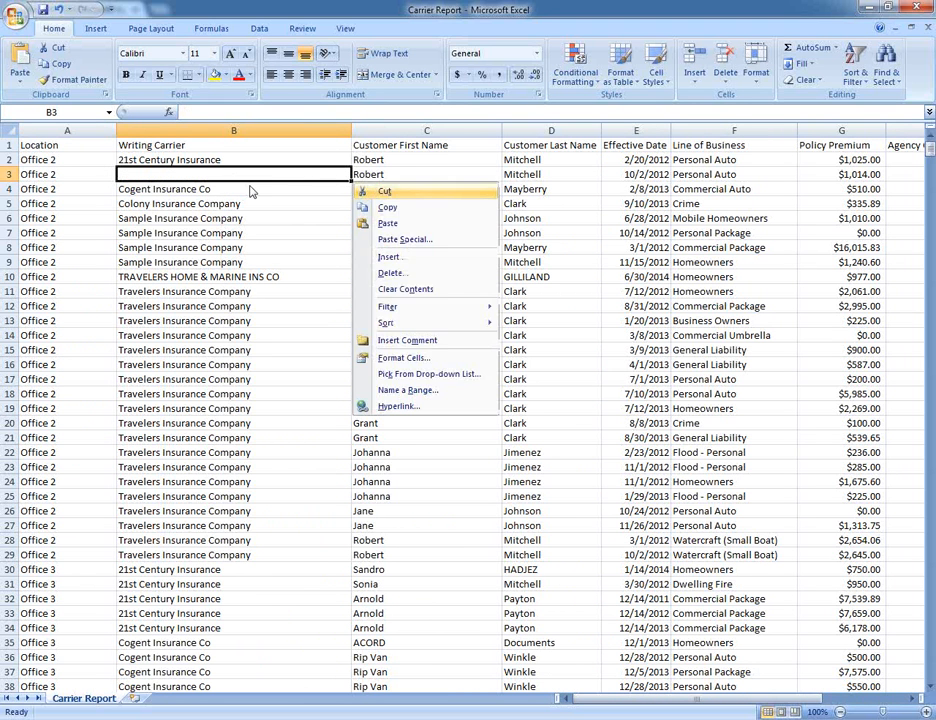
key(Escape)
key(ctrl+1)
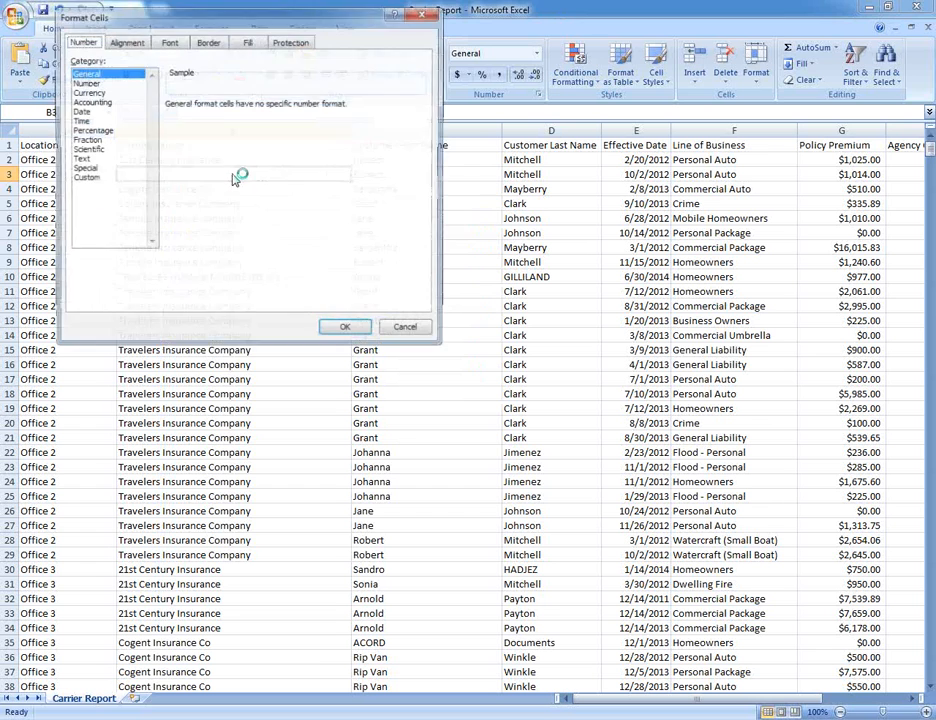
click(432, 13)
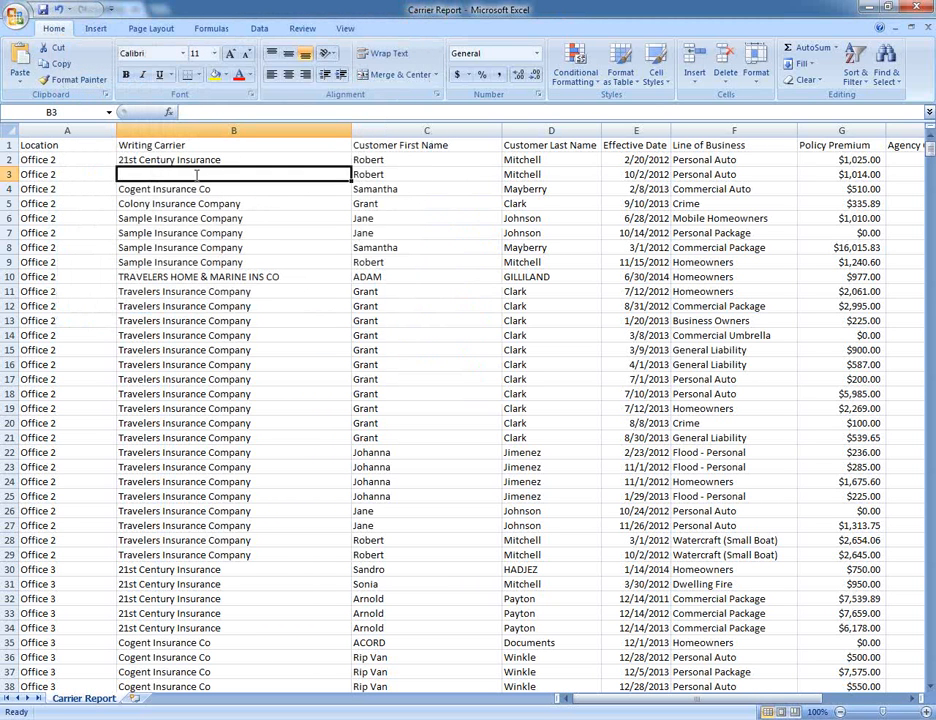
Enter fhsdhsfgj in B3 and fghsgjsfgjd in B6, and clear the customer last names in D14 and D20
text(fhsdhsfgj)
click(185, 216)
text(fghsgjsfgjd)
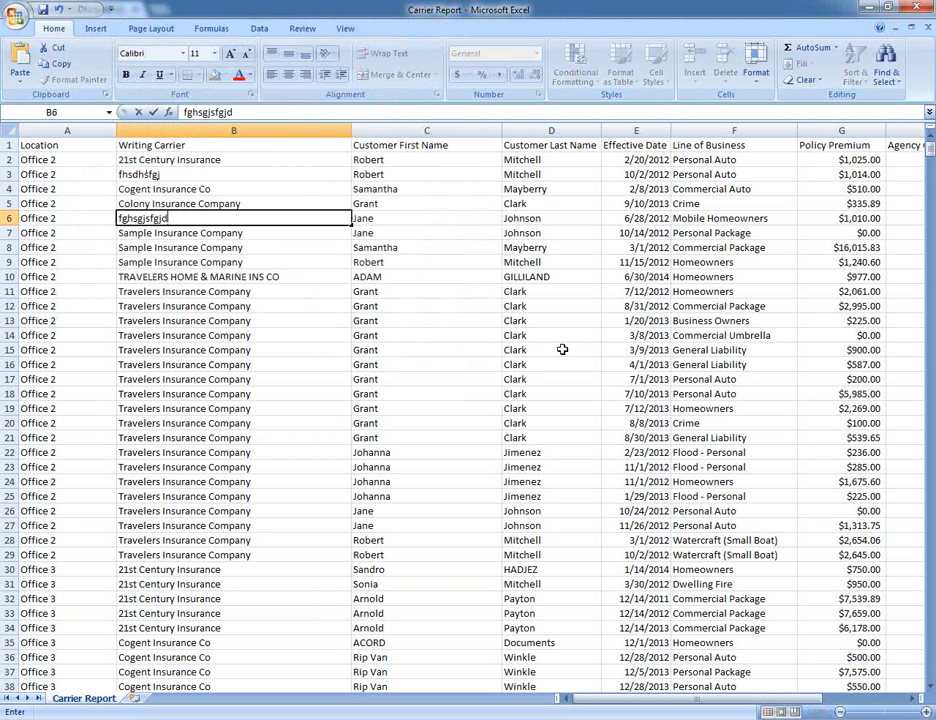
click(577, 336)
key(Delete)
click(506, 425)
key(Delete)
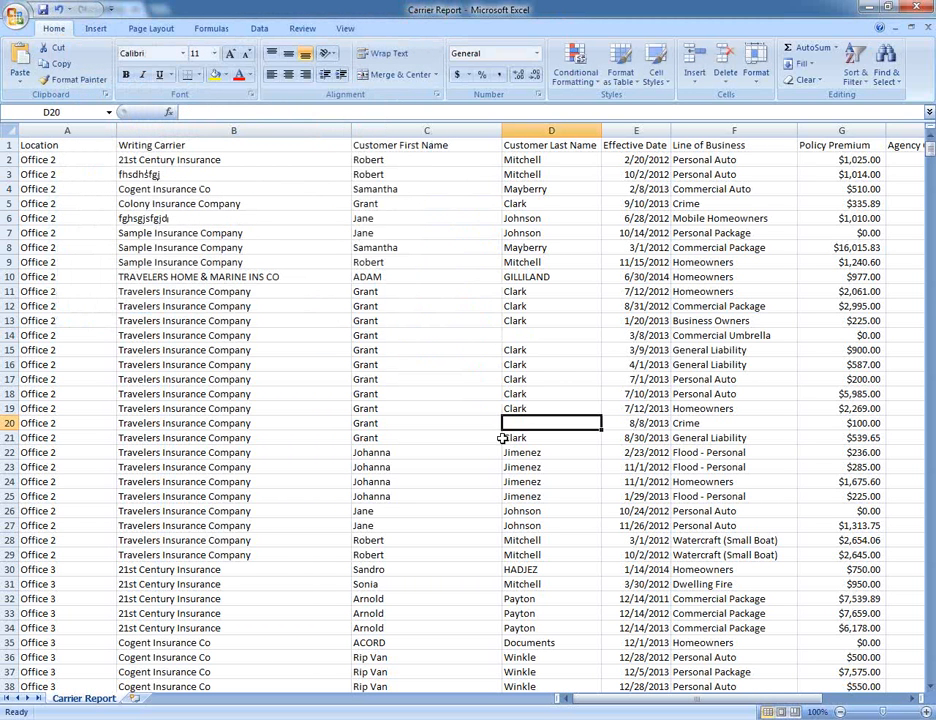
click(356, 439)
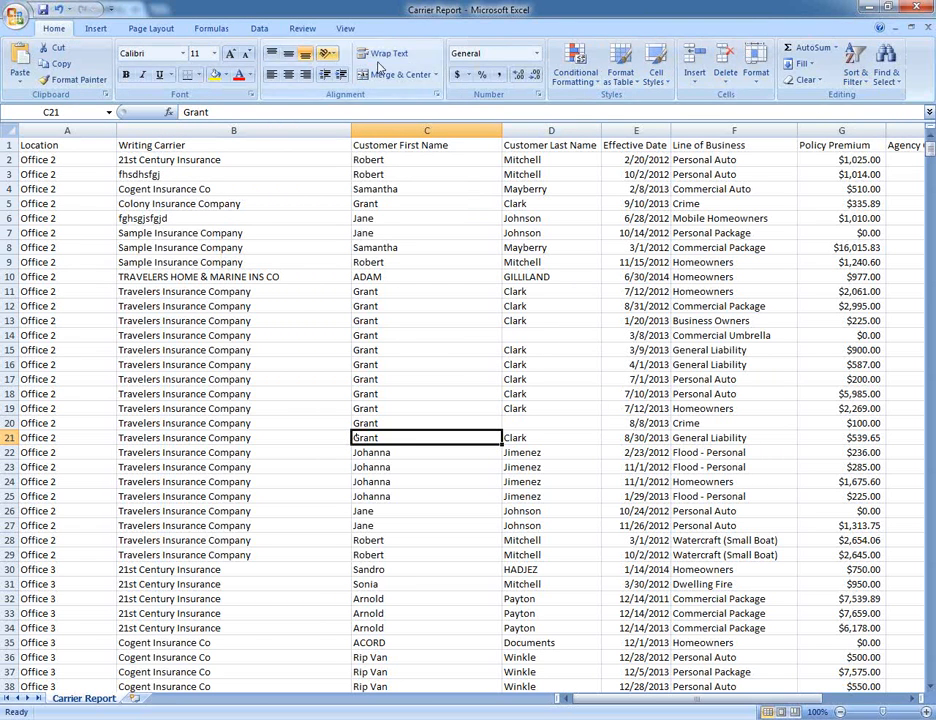
Enter rgjgnlkhnsdfhsdf in cell B1278 below the last record and look at the workbook's save options
drag(929, 150, 929, 665)
scroll(382, 657, down, 5)
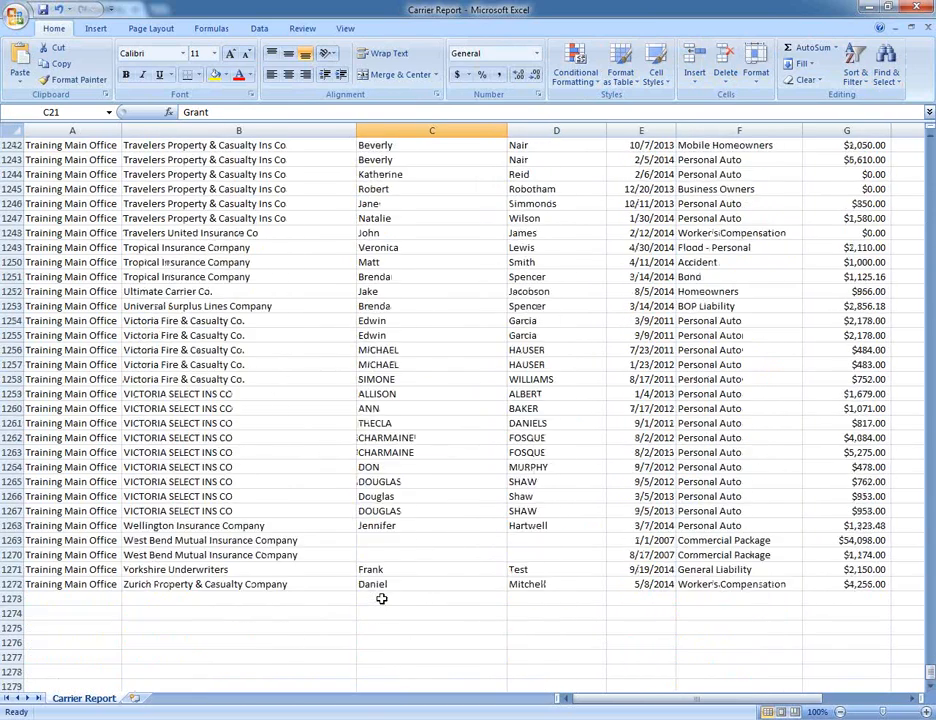
click(185, 546)
text(rgjgnlkhnsdfhsdf)
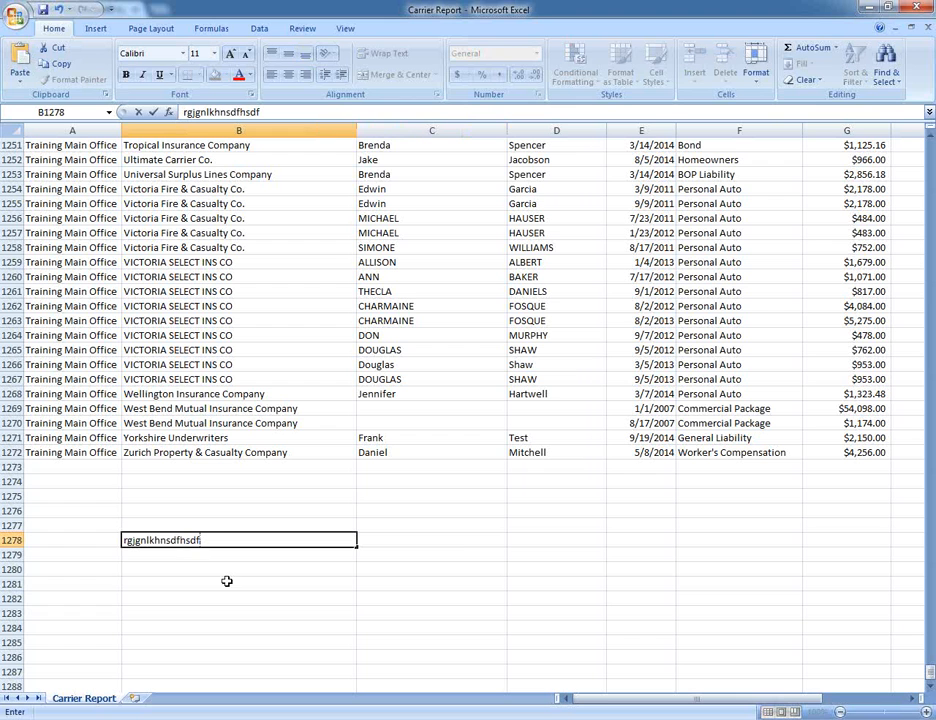
click(14, 17)
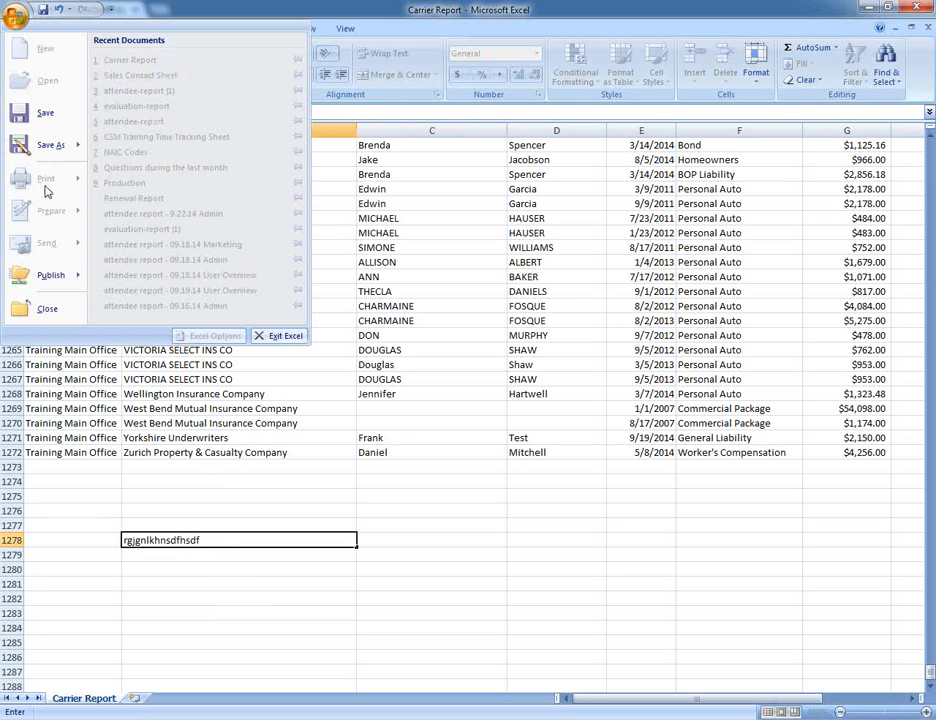
click(326, 8)
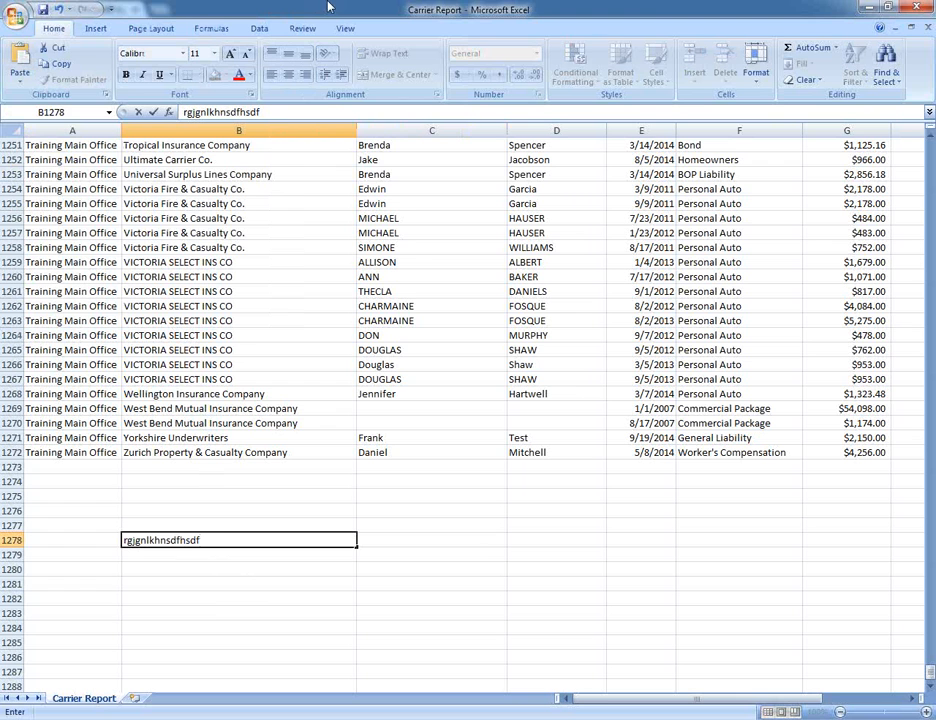
Close the Carrier Report workbook without saving the changes and close the blank export window
click(912, 8)
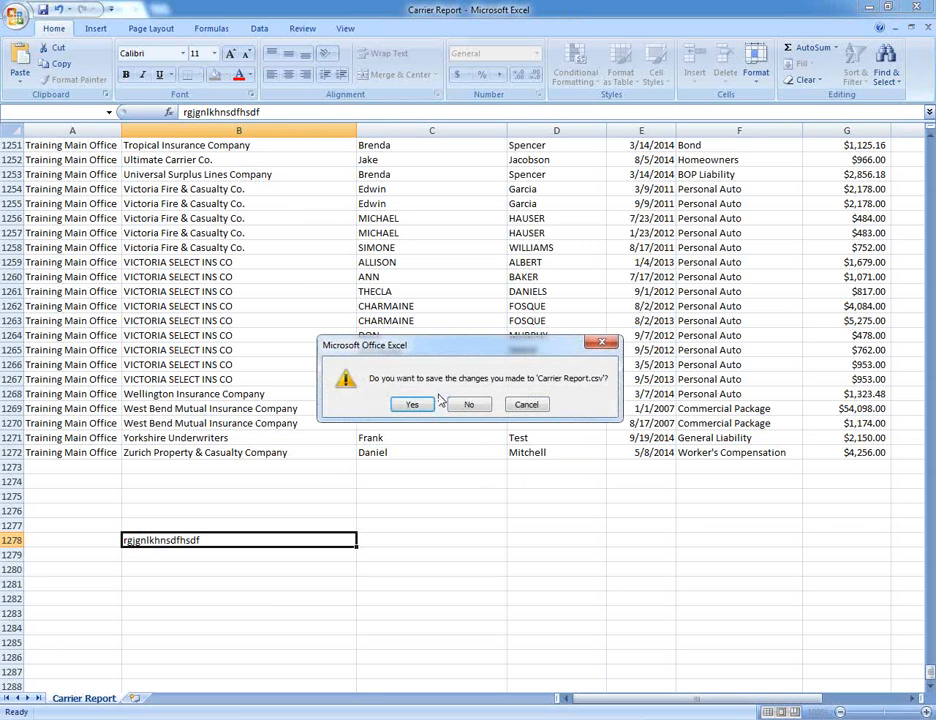
click(470, 405)
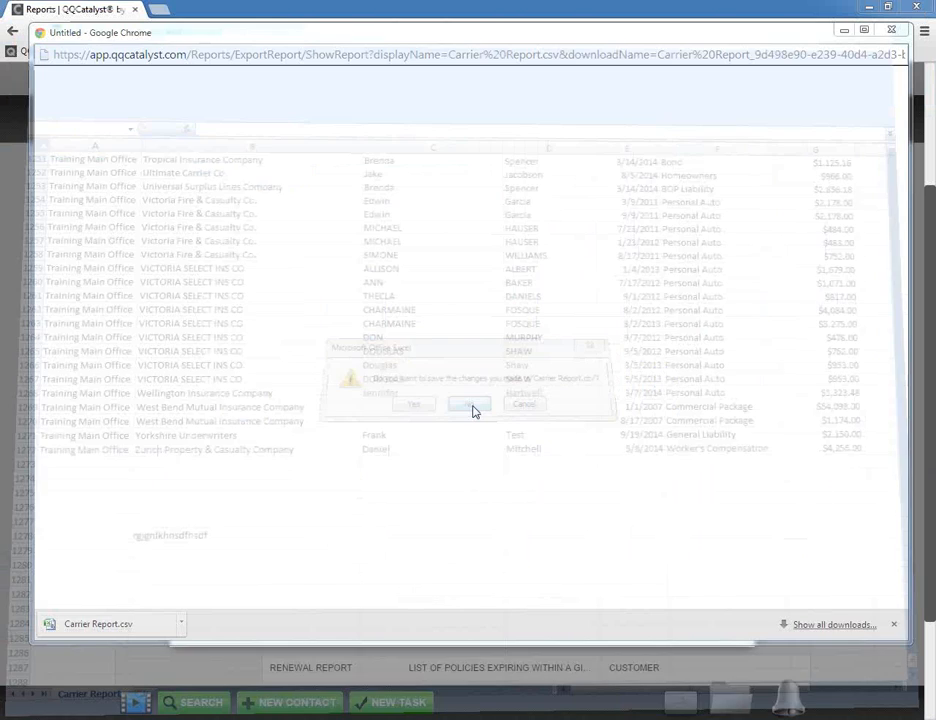
click(892, 29)
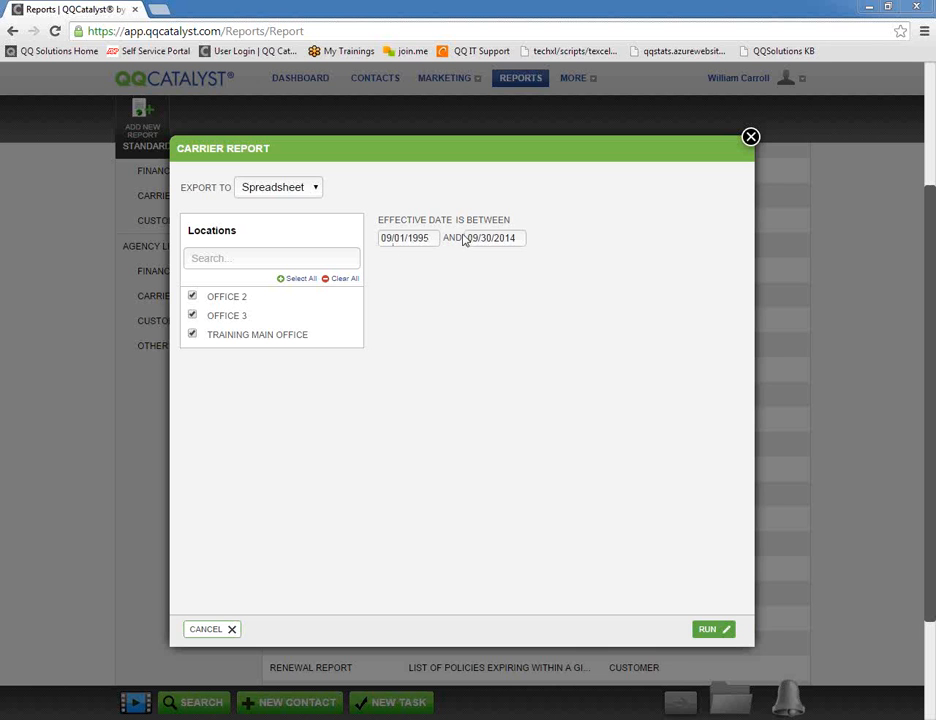
Set the Carrier Report's export format back to PDF and close its run settings
click(308, 192)
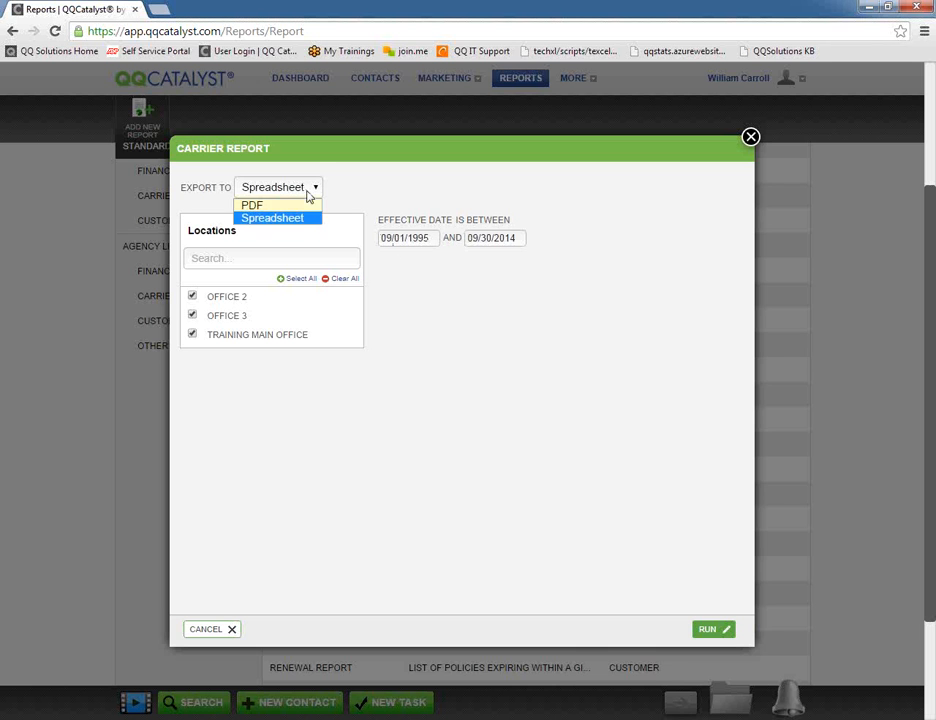
click(252, 205)
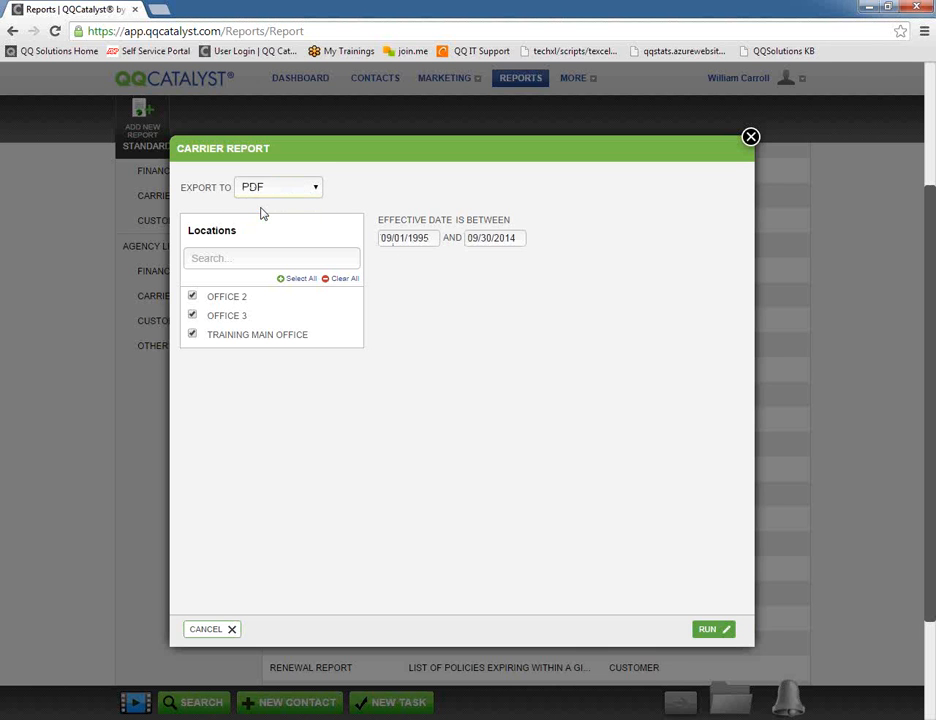
click(750, 139)
Browse the Standard Library's report list and examine which actions are available for the Carrier Report
scroll(382, 435, up, 5)
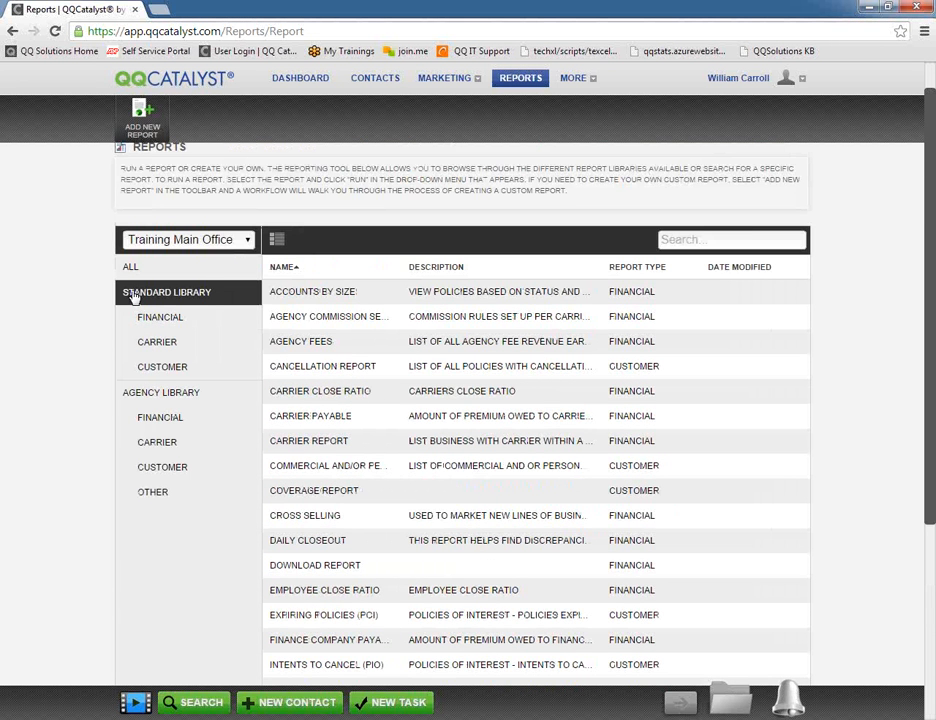
scroll(280, 303, down, 3)
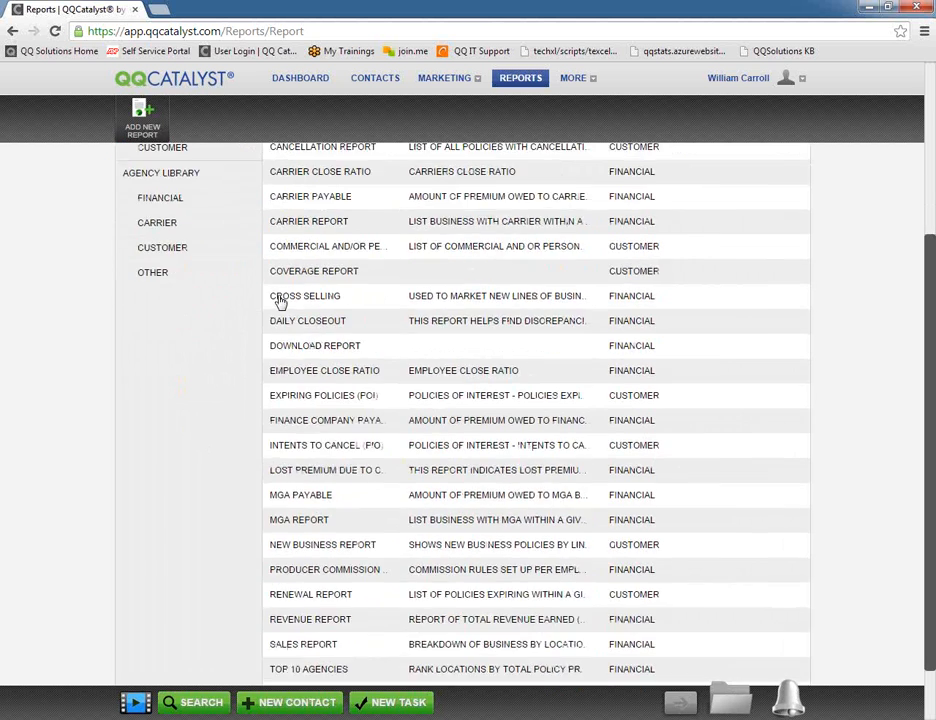
scroll(280, 303, up, 3)
scroll(328, 309, down, 2)
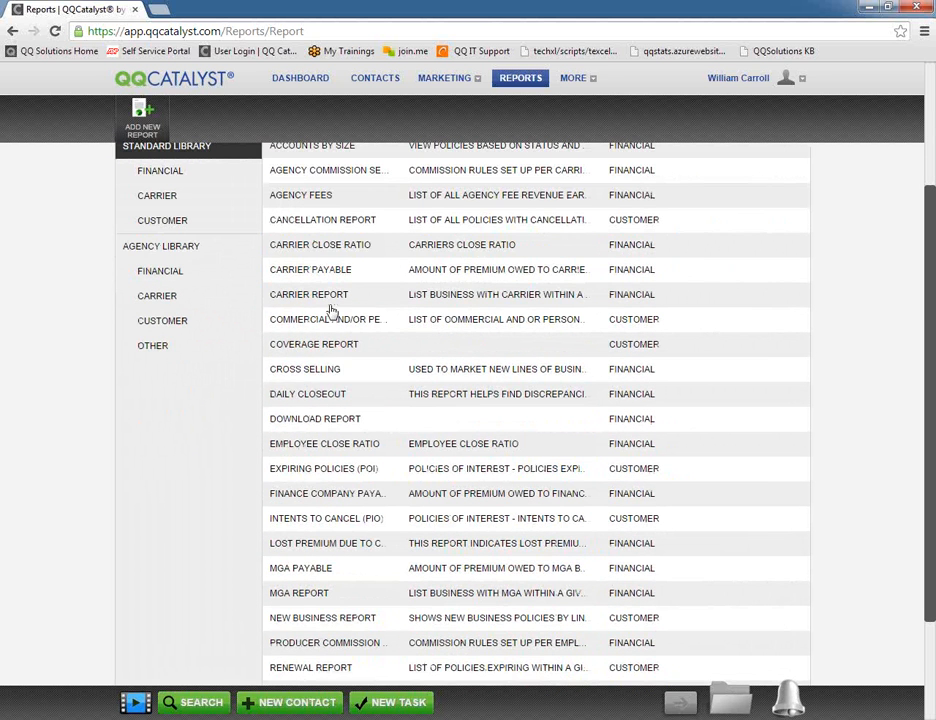
click(329, 305)
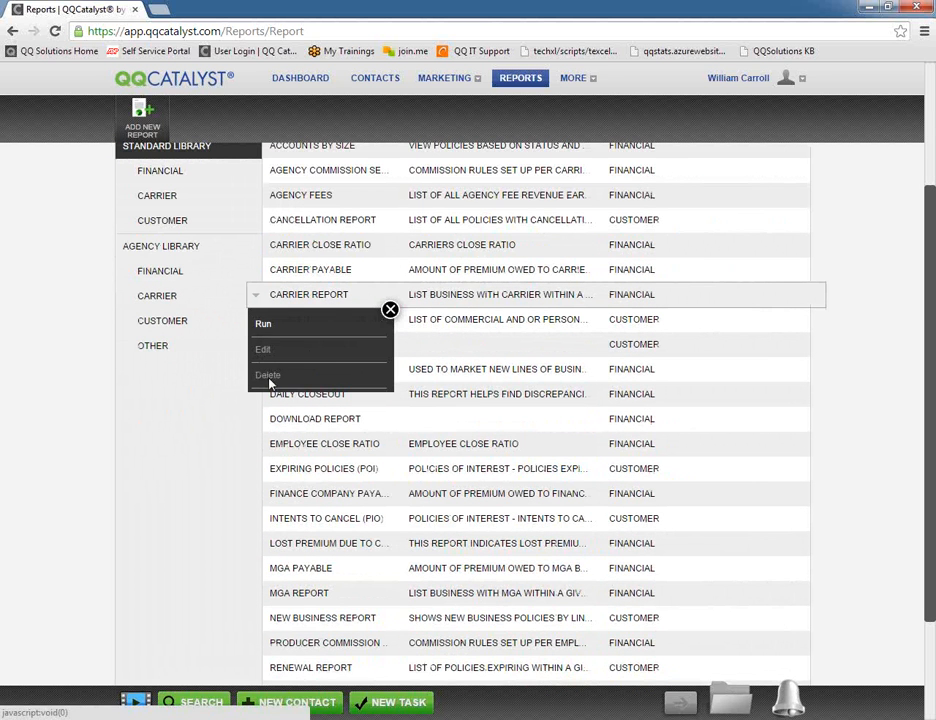
click(390, 310)
scroll(345, 318, up, 1)
scroll(345, 318, up, 1)
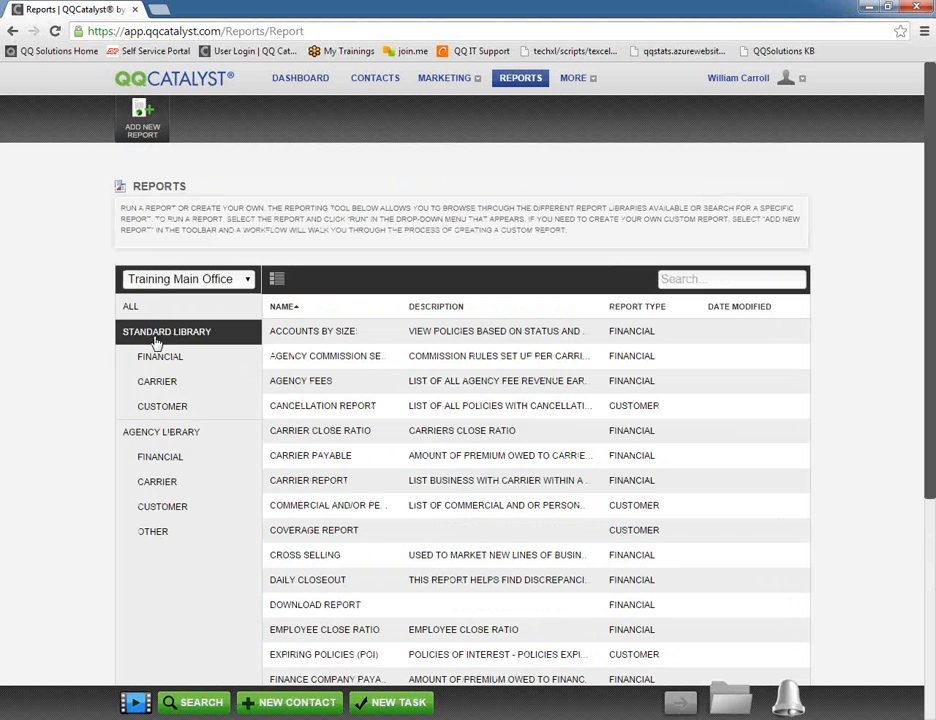
Browse the Agency Library's full report list and its Financial, Carrier, Customer and Other categories
click(151, 438)
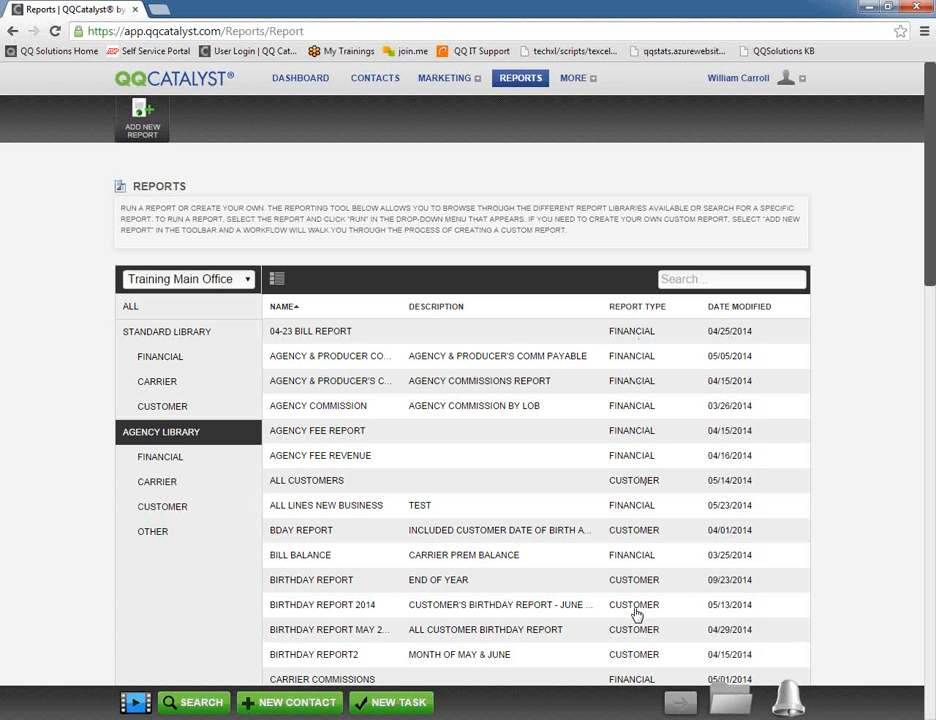
click(151, 462)
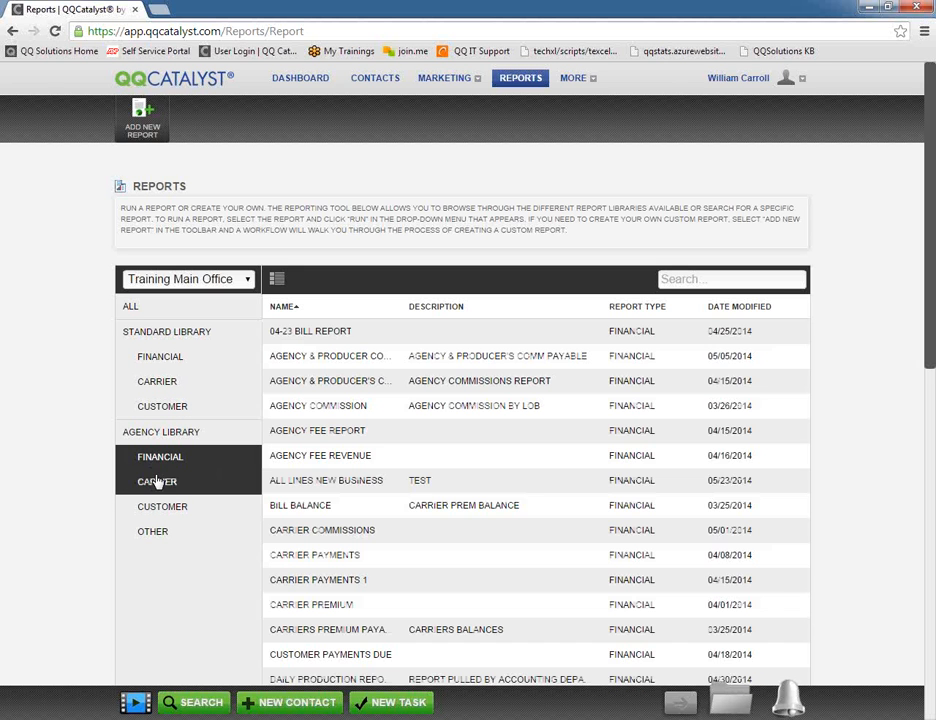
click(158, 483)
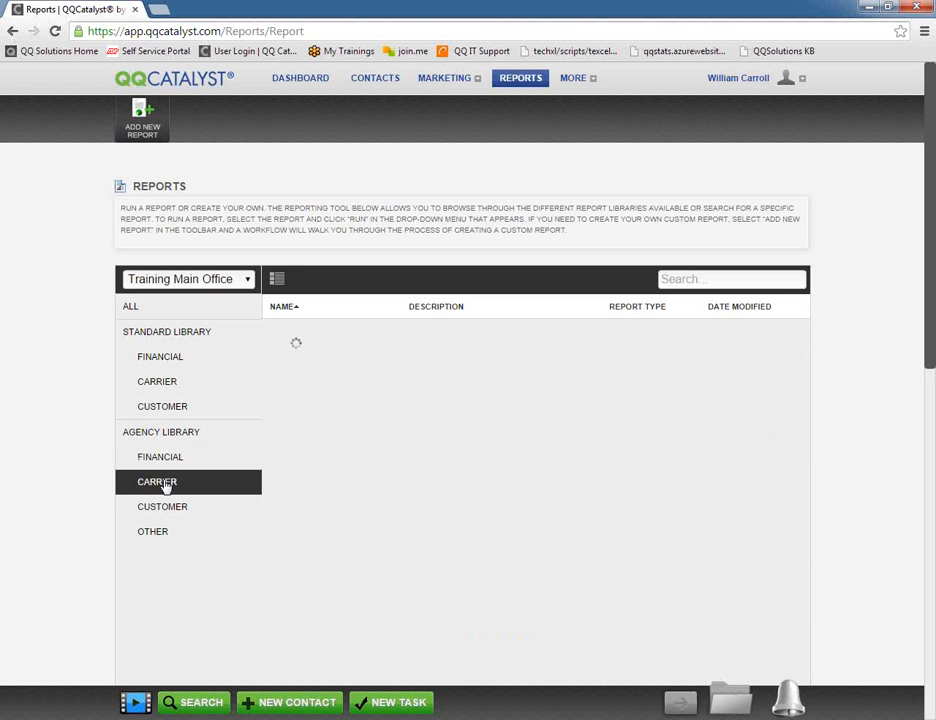
click(161, 512)
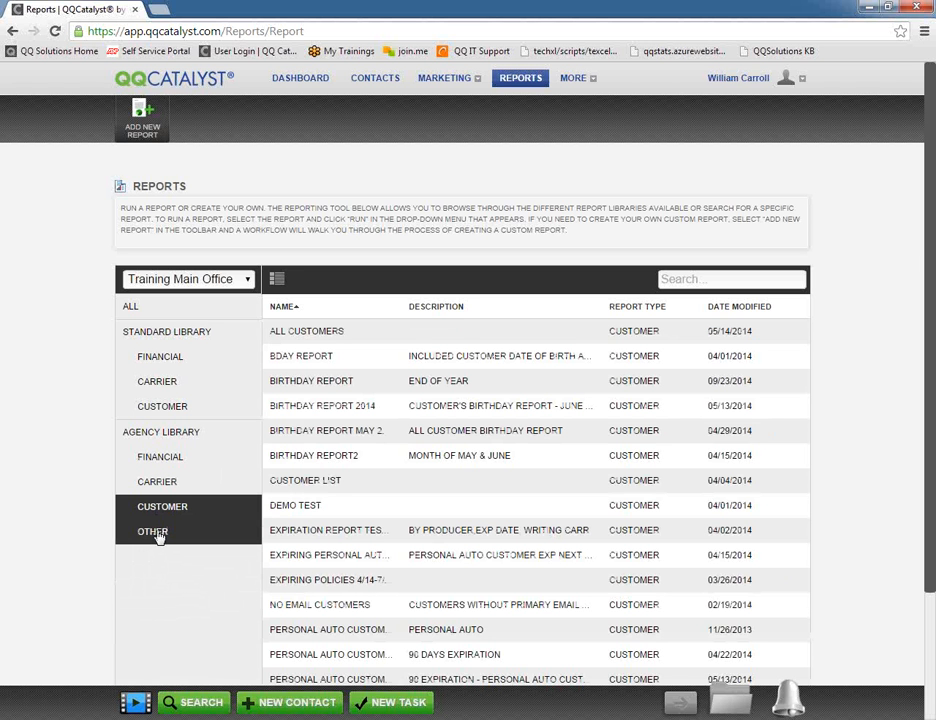
click(155, 534)
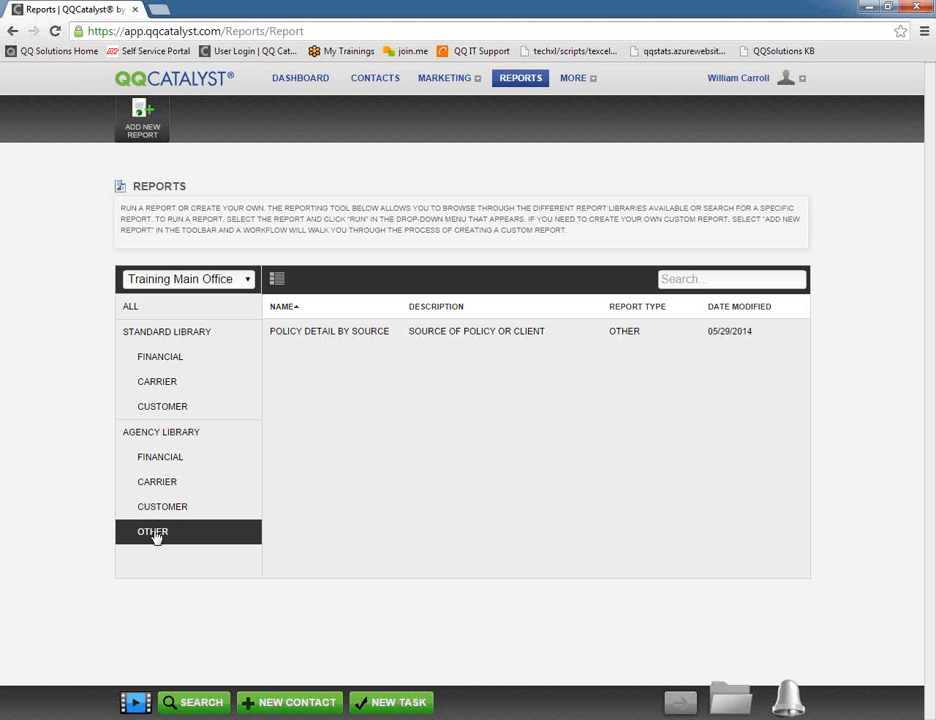
click(185, 440)
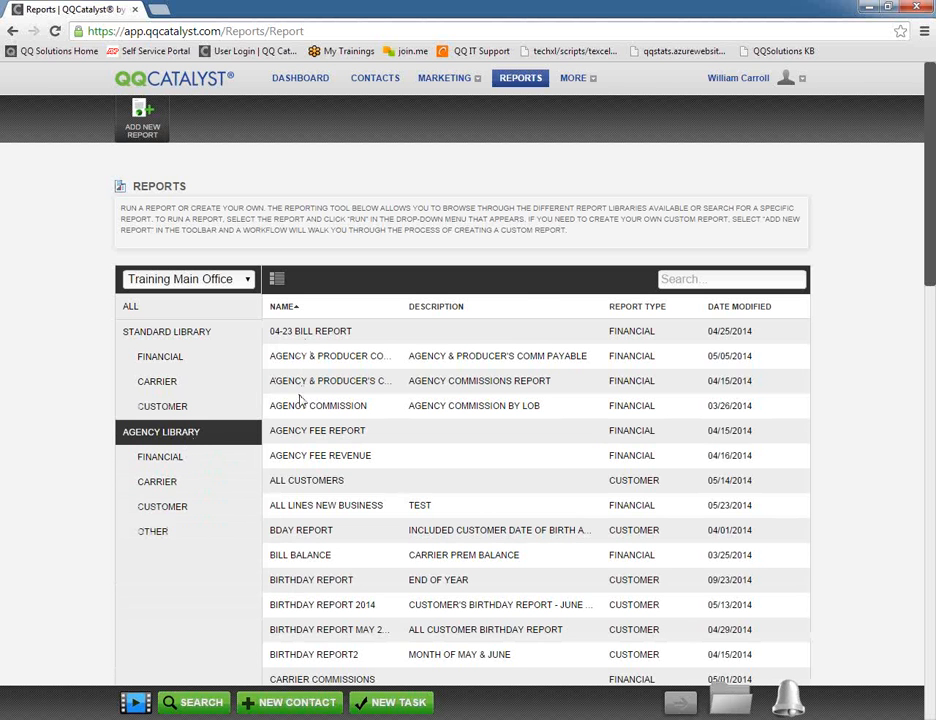
Examine which actions are available for the Agency Library's Agency Fee Report and Carrier Commissions report
click(329, 434)
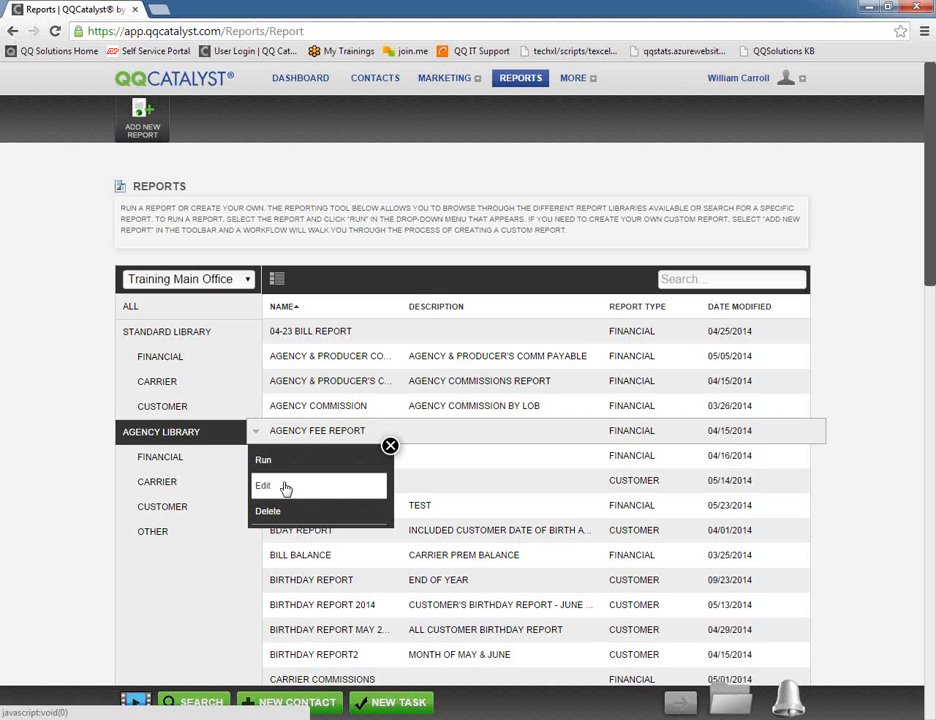
click(390, 447)
scroll(312, 412, down, 4)
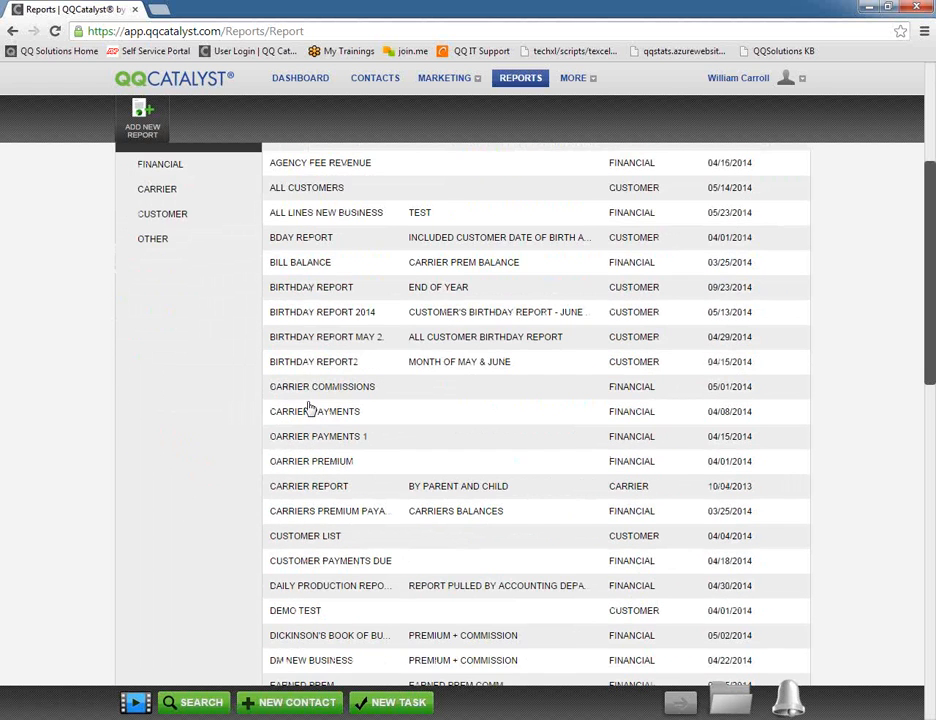
click(310, 393)
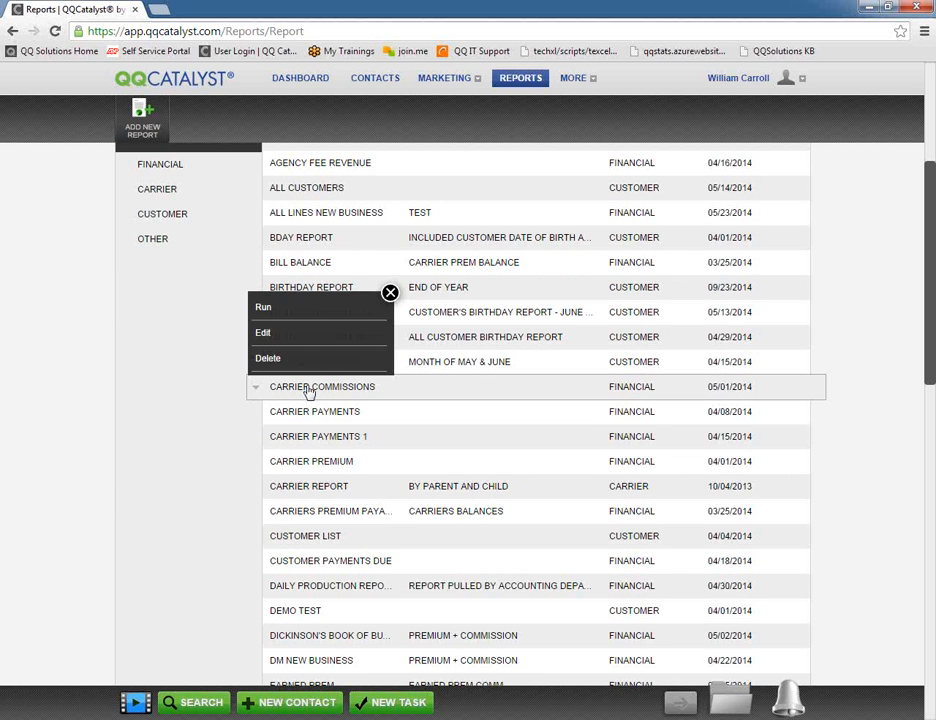
View the run settings of the Agency Library's Carrier Report and close them without running it
click(312, 489)
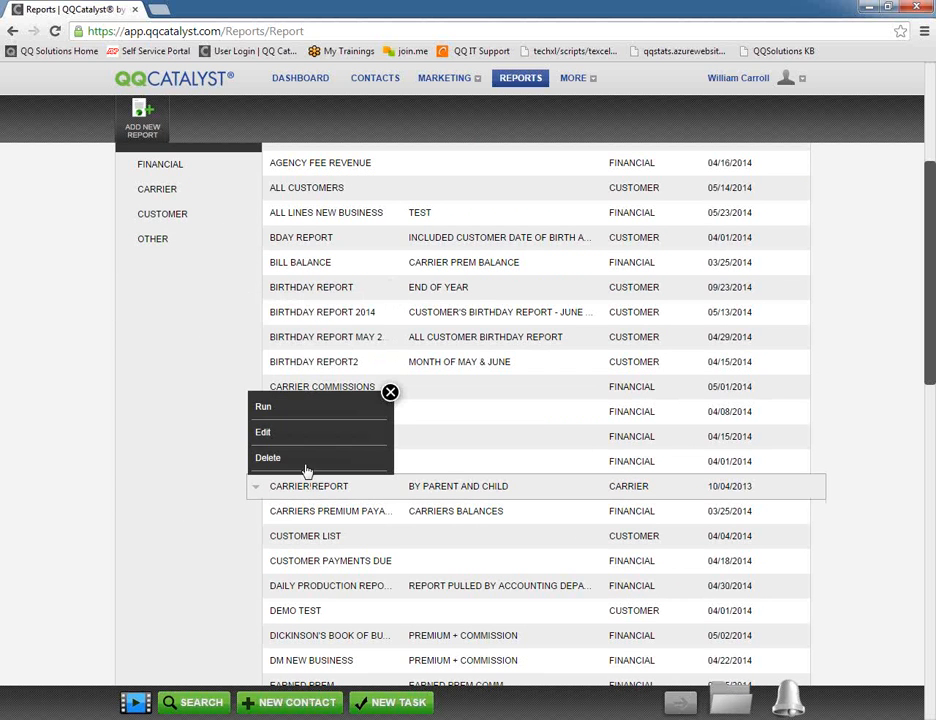
click(274, 413)
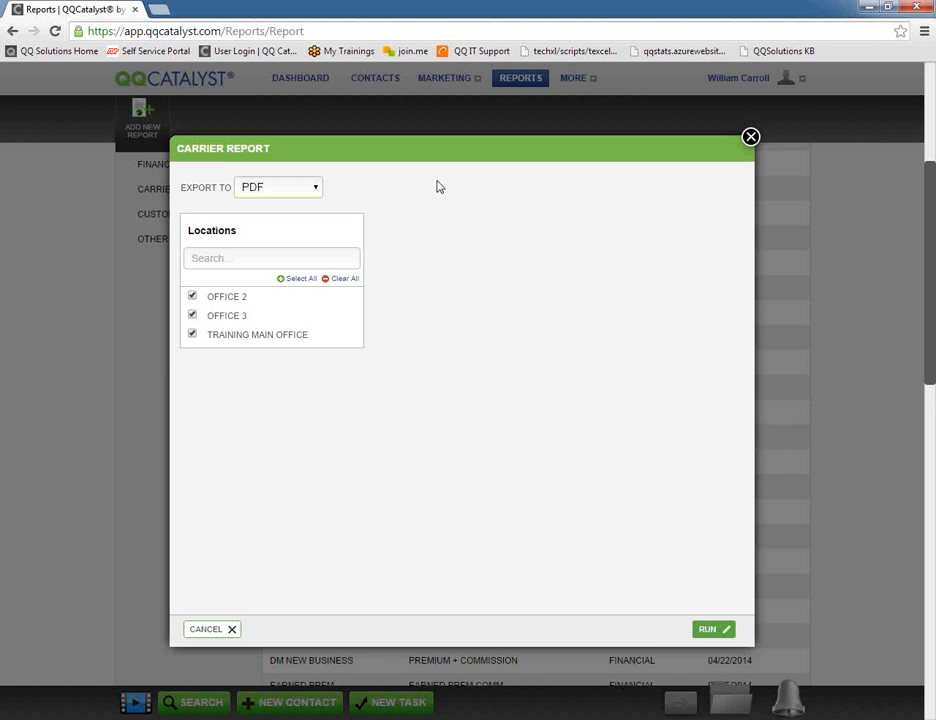
click(750, 139)
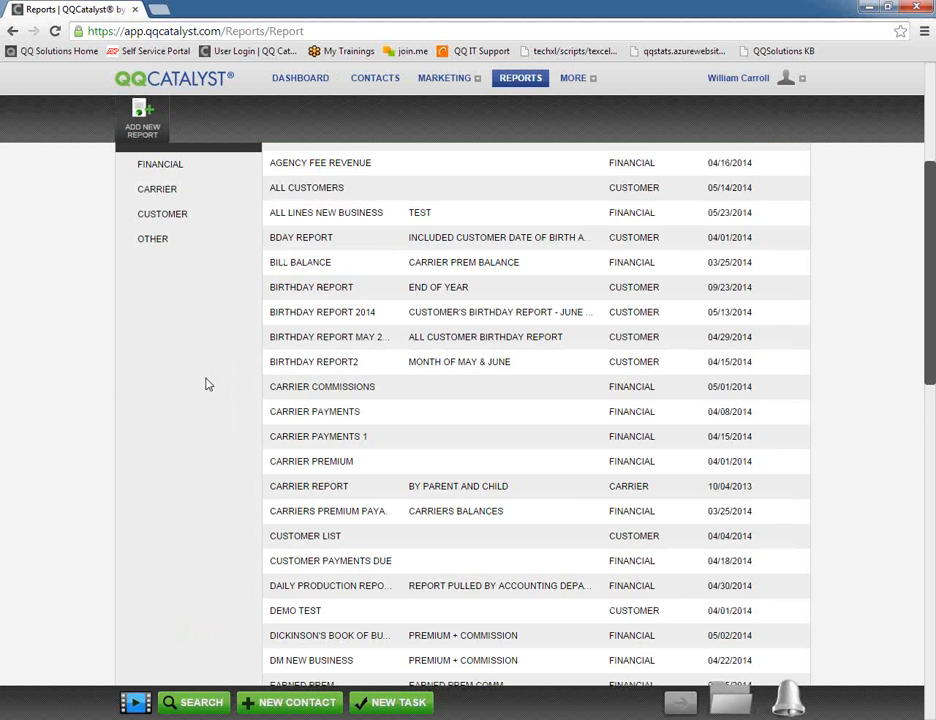
scroll(208, 384, up, 3)
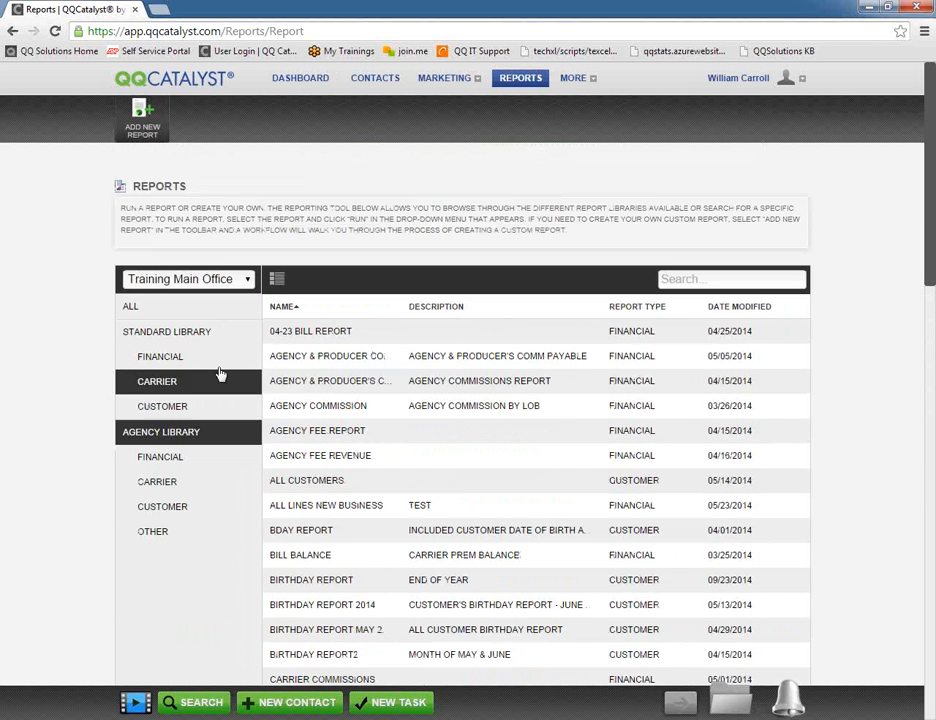
Start a new custom report, bring up the guided workflow's tutorial video and close it without playing
click(145, 127)
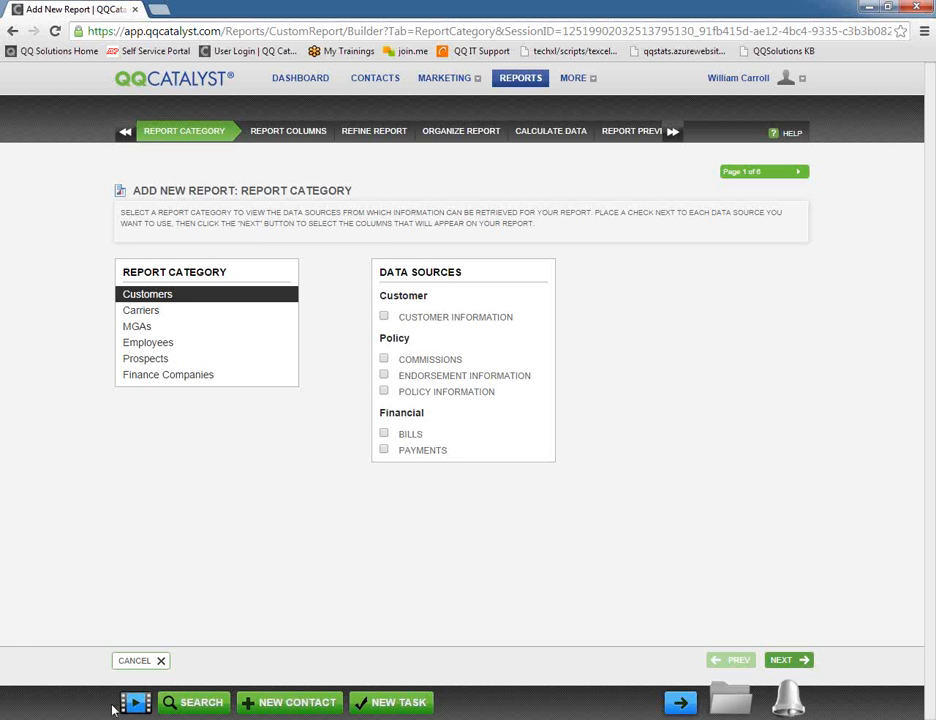
click(135, 706)
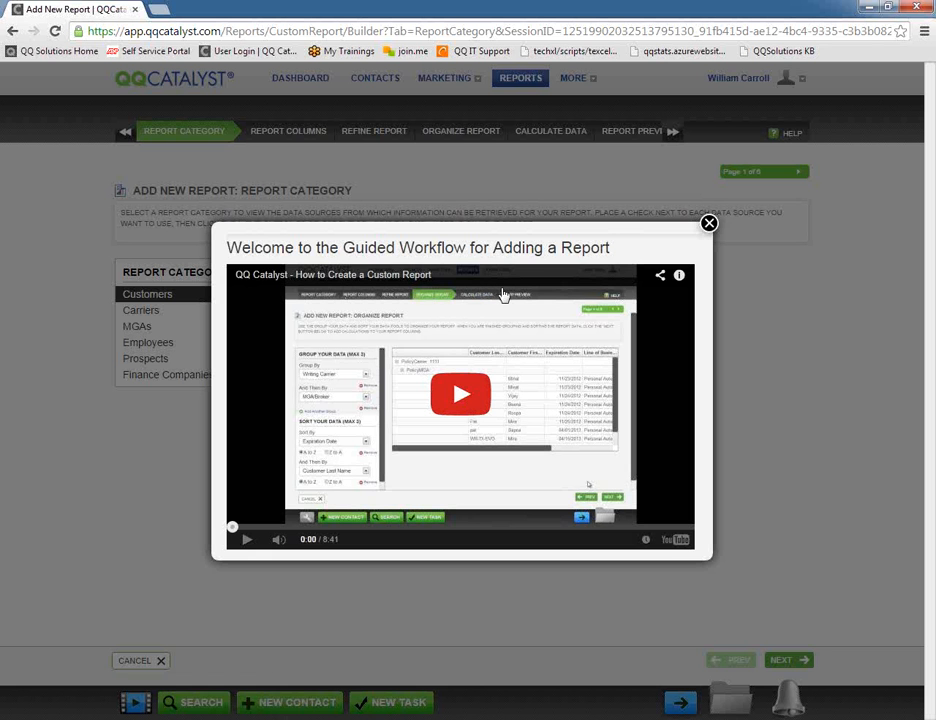
click(709, 224)
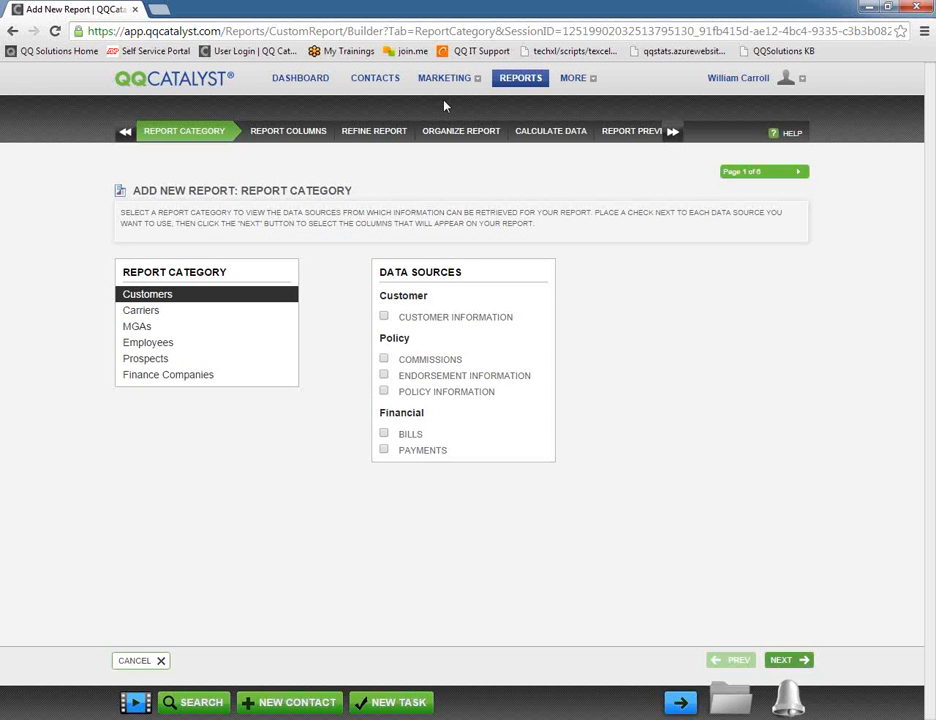
Look through the navigation menus, view the Support / Training contact details and resource links, and close them
mouse_move(438, 86)
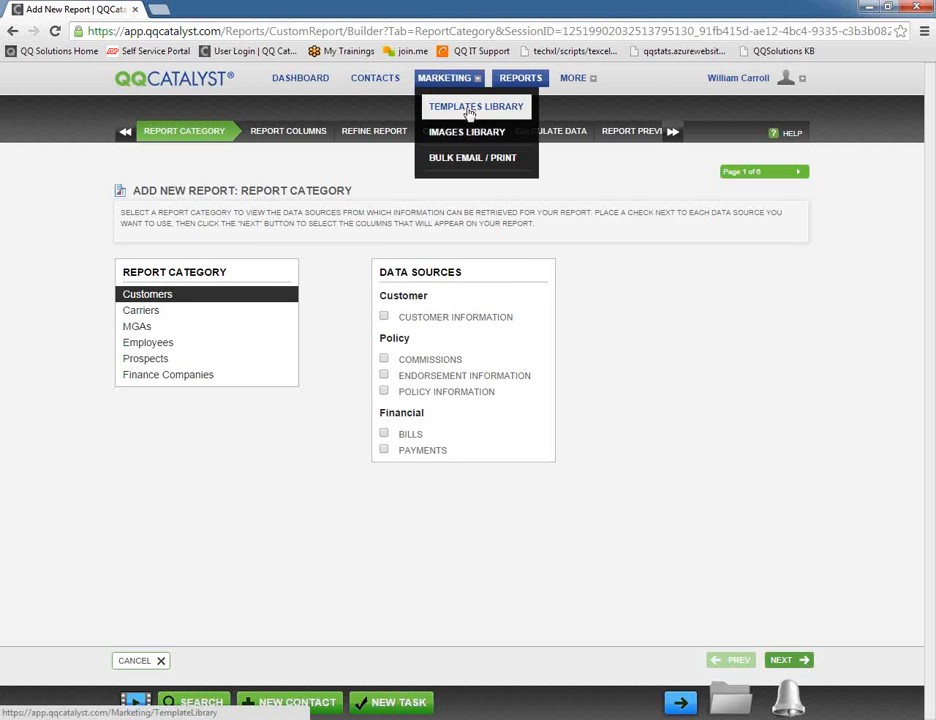
mouse_move(570, 80)
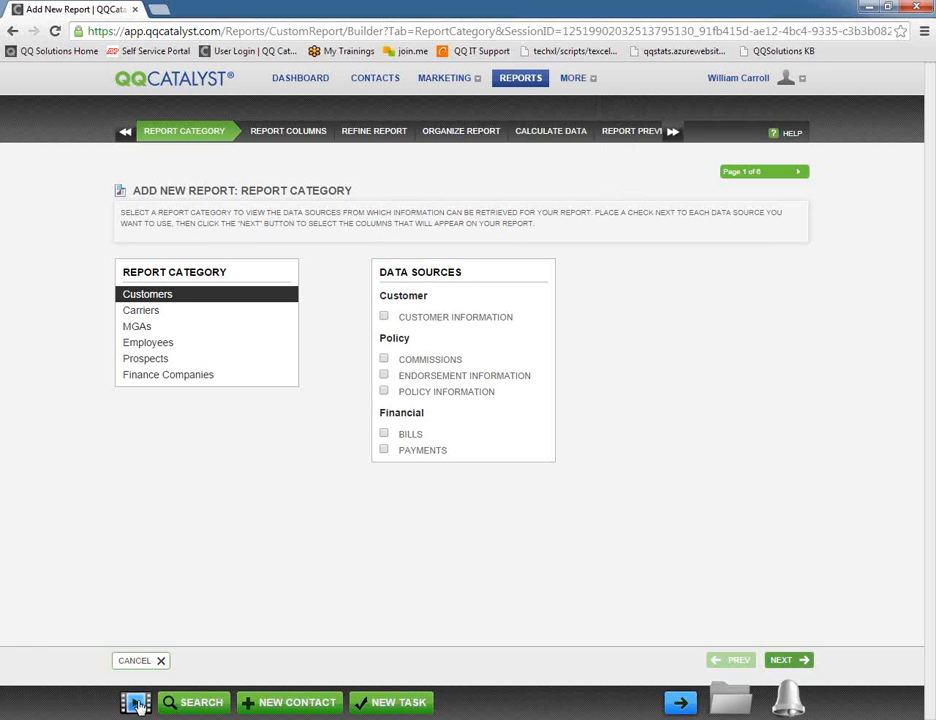
mouse_move(746, 84)
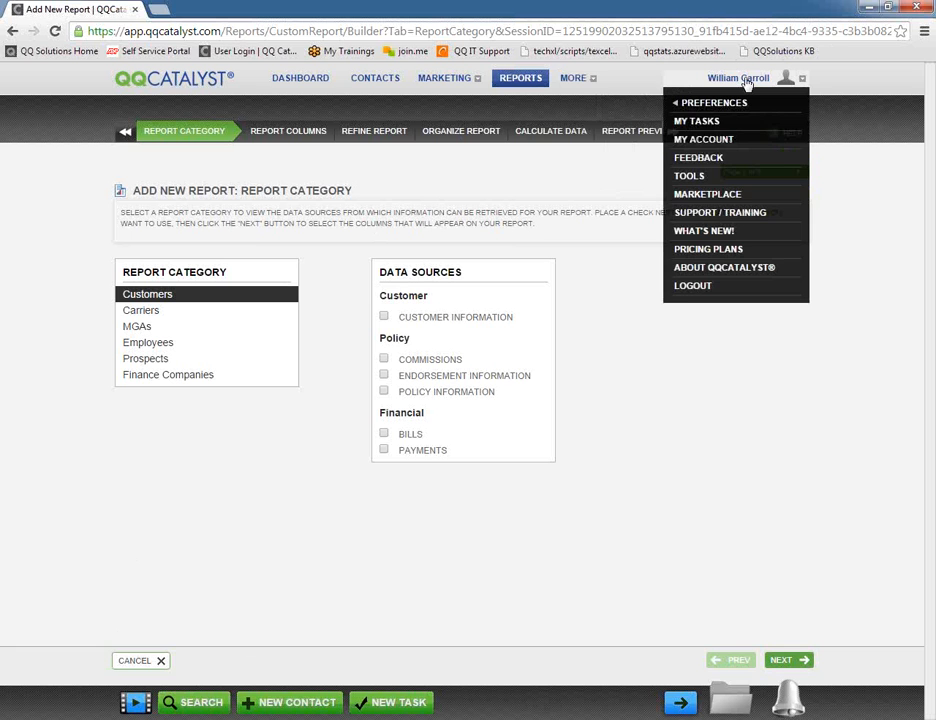
click(706, 218)
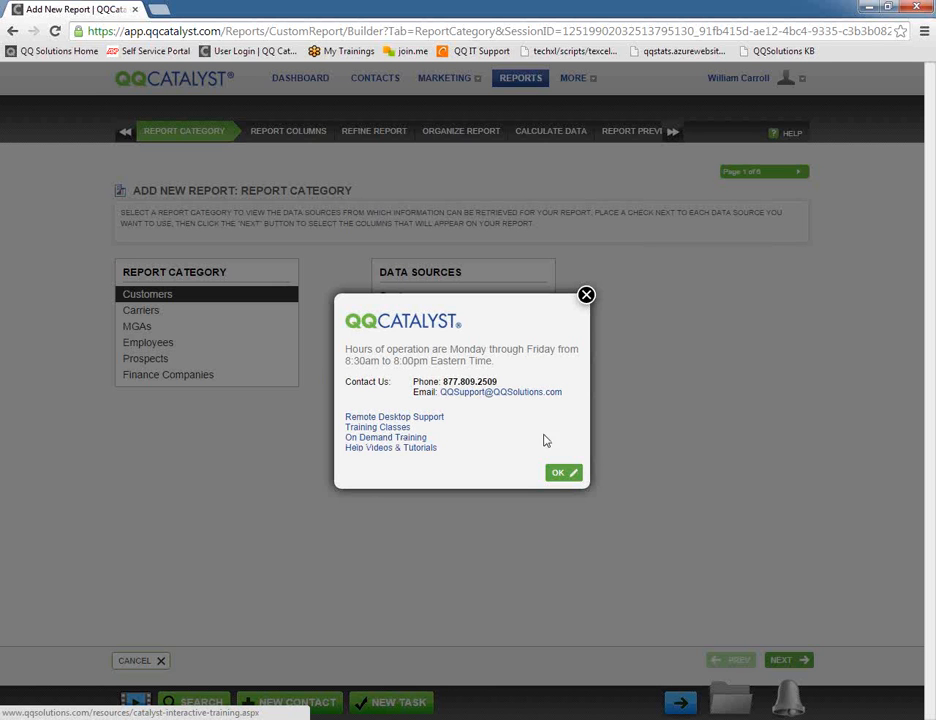
click(561, 476)
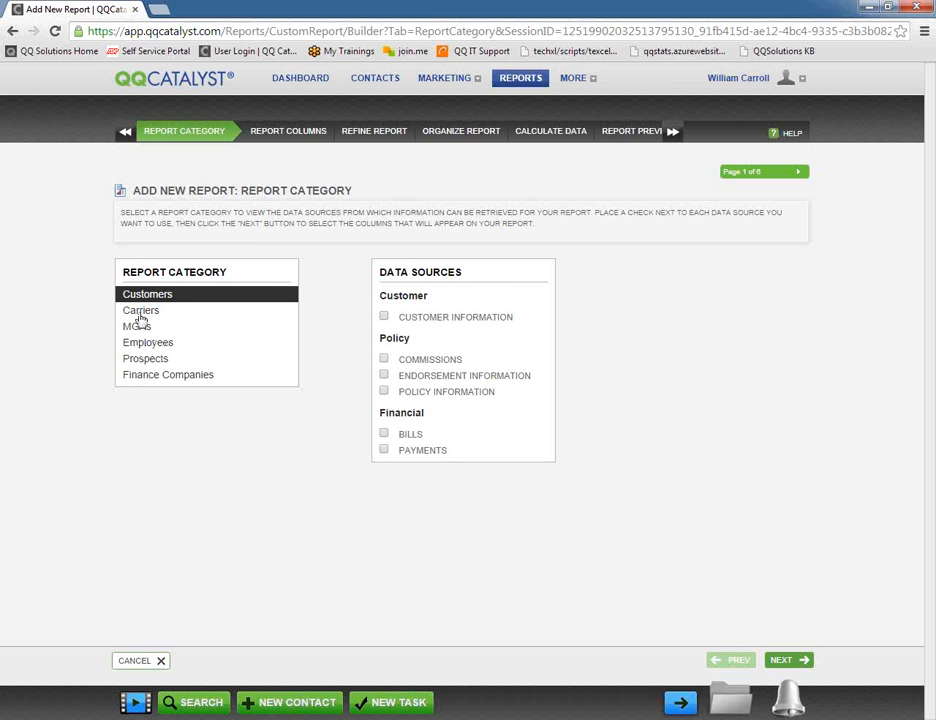
Compare the data sources offered for the Carriers, MGAs and Employees report categories
click(140, 313)
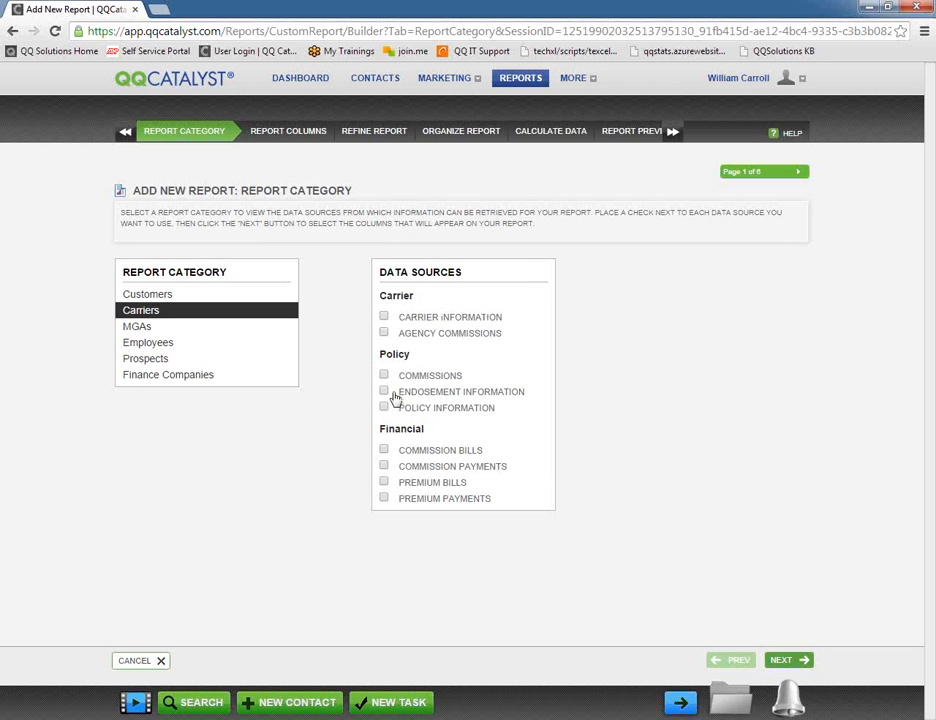
click(133, 330)
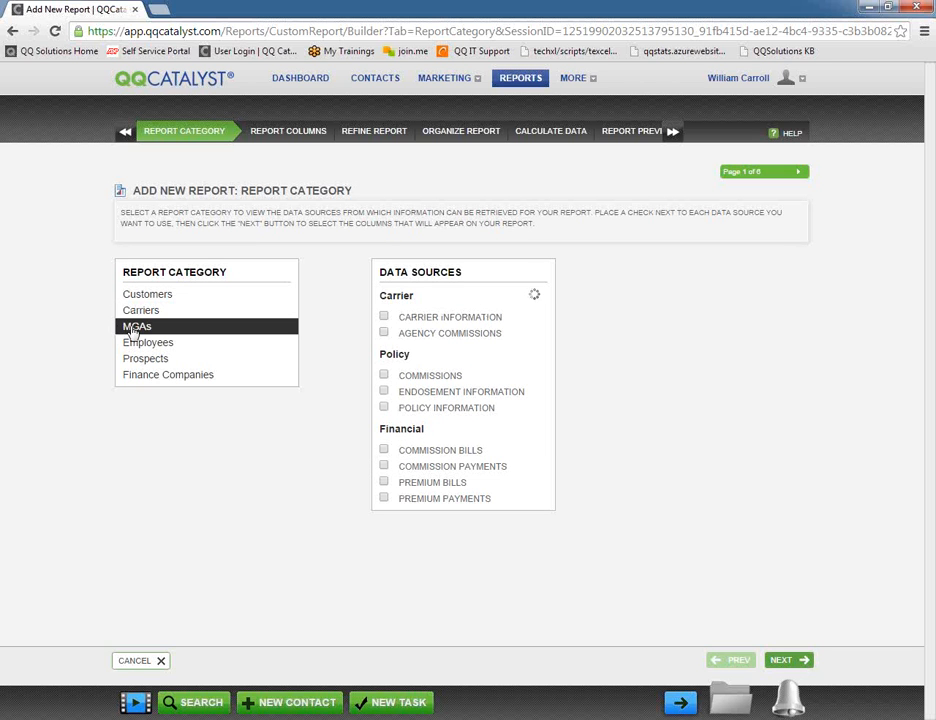
click(140, 344)
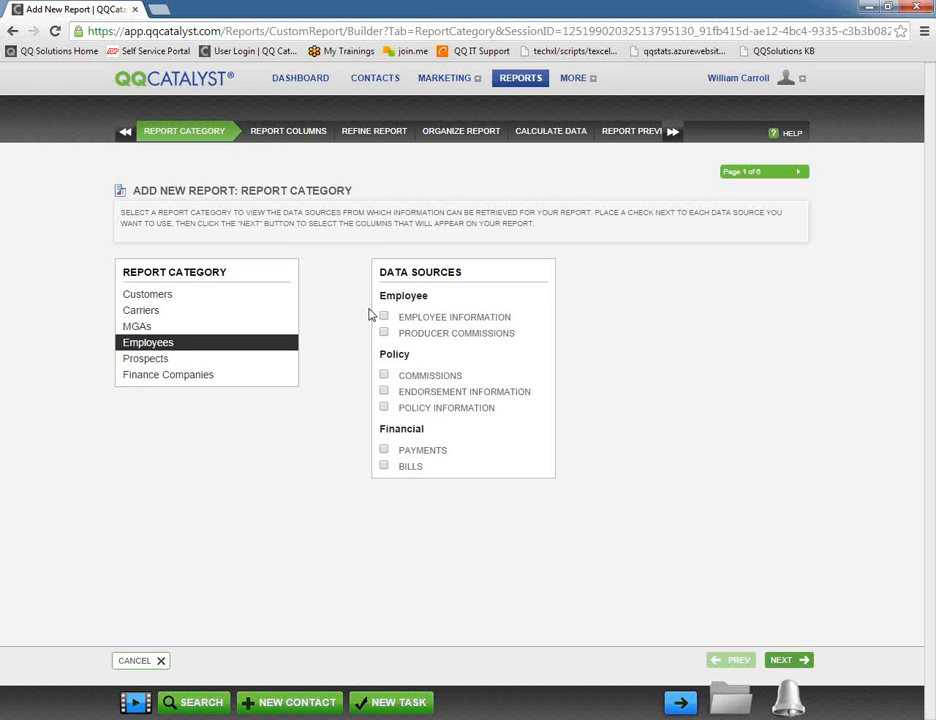
Choose the Customers category and include the customer information, commissions, endorsement information, policy information, payments and bills data sources
click(151, 299)
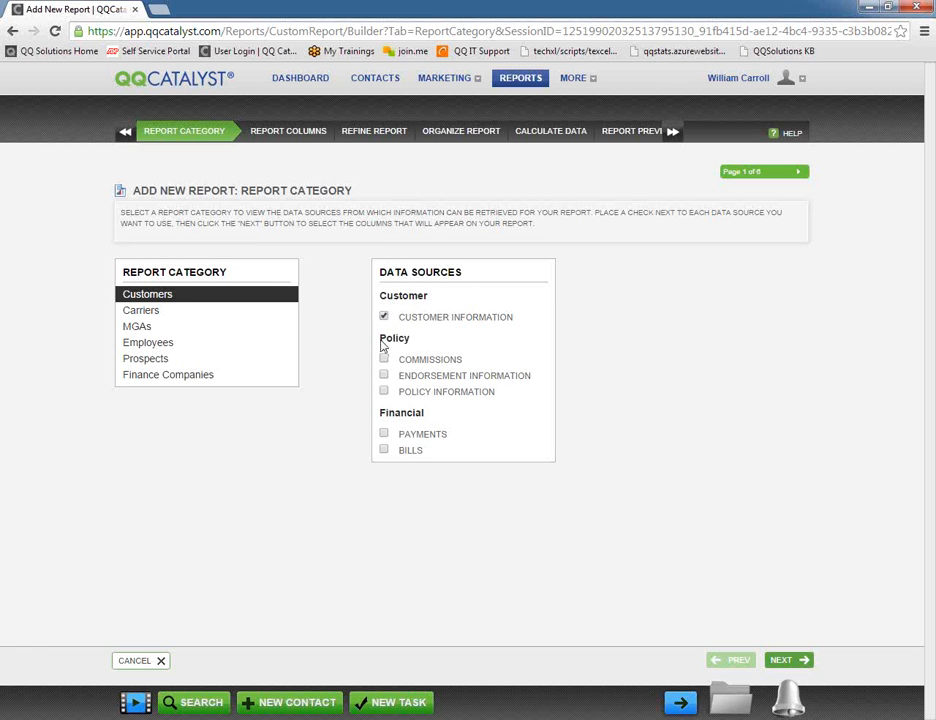
drag(381, 342, 410, 340)
click(385, 360)
click(384, 435)
click(384, 451)
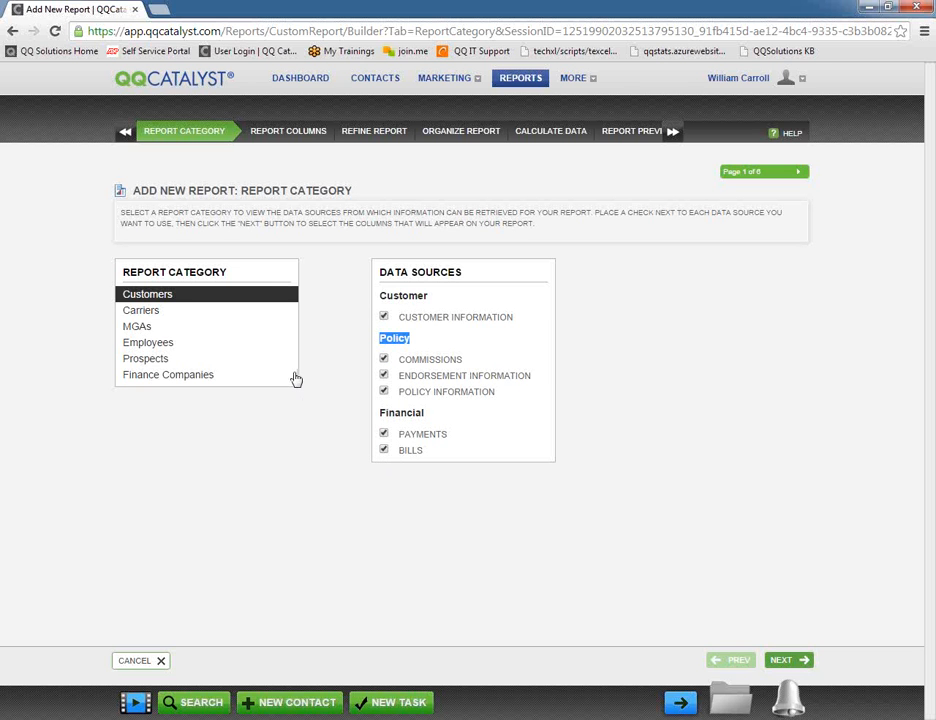
Exclude the Payments and Bills data sources and continue to the report columns
click(383, 436)
click(383, 450)
click(383, 434)
click(786, 662)
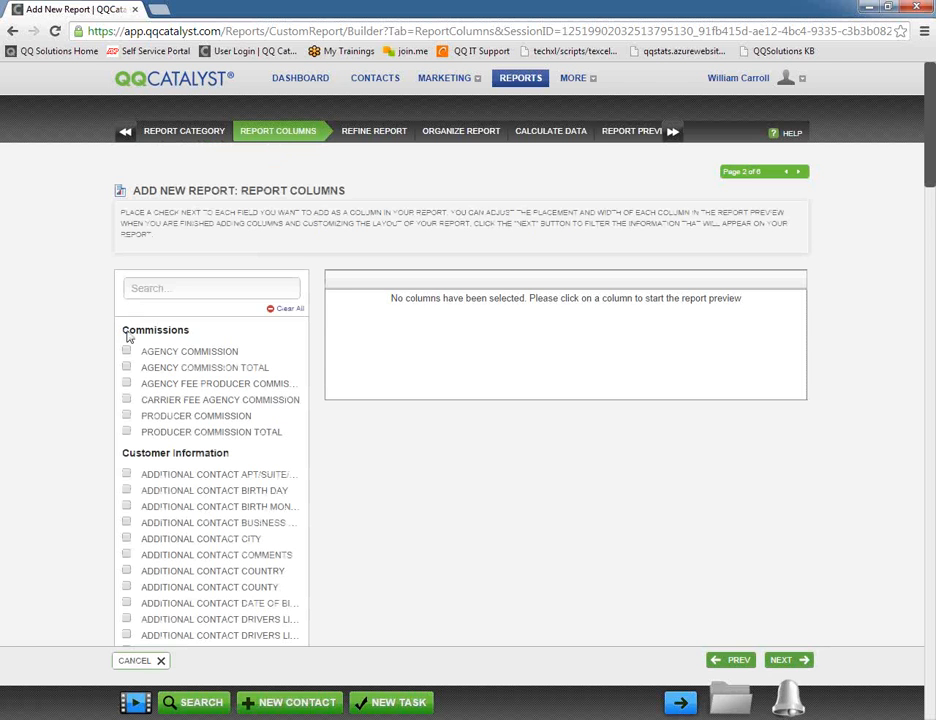
Examine the columns offered under Commissions, Customer Information, Endorsement Information and Policy Information
drag(127, 337, 202, 335)
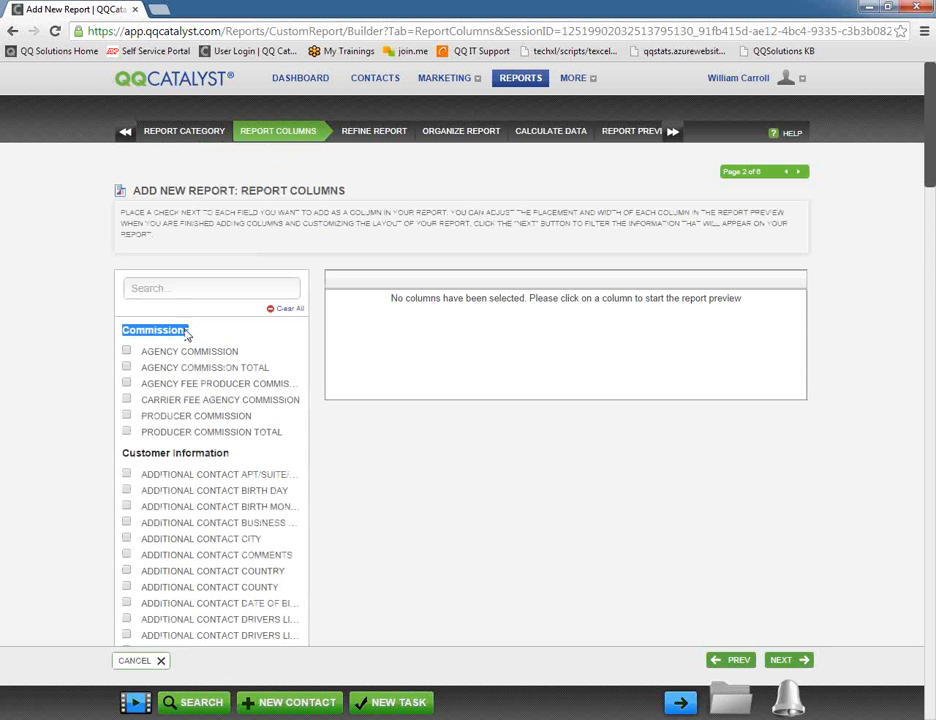
click(127, 456)
drag(127, 456, 244, 455)
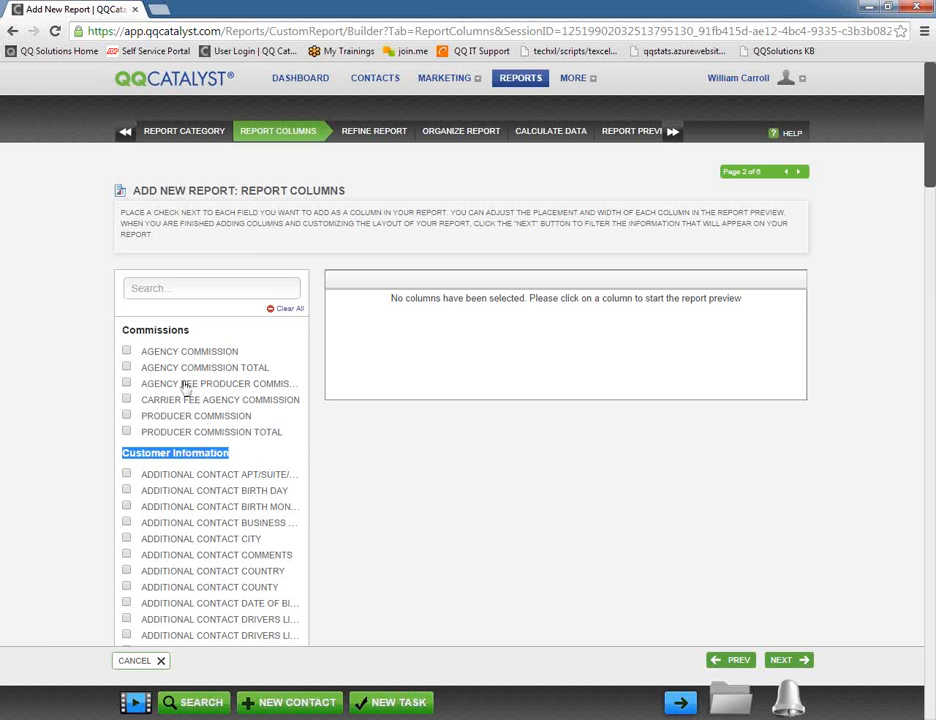
scroll(105, 317, down, 3)
scroll(105, 317, down, 15)
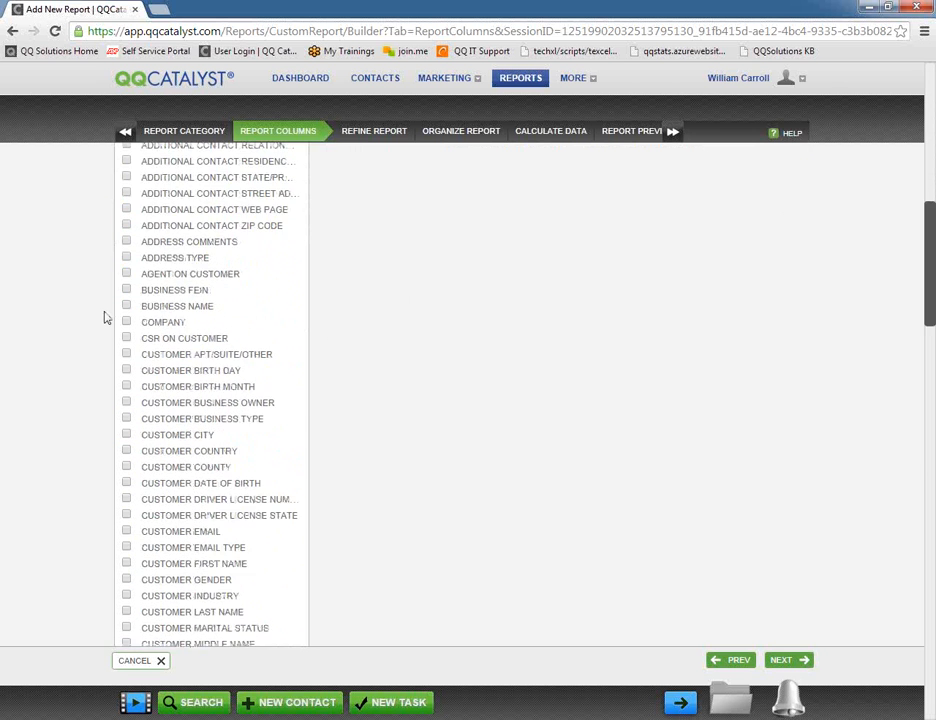
scroll(105, 317, down, 4)
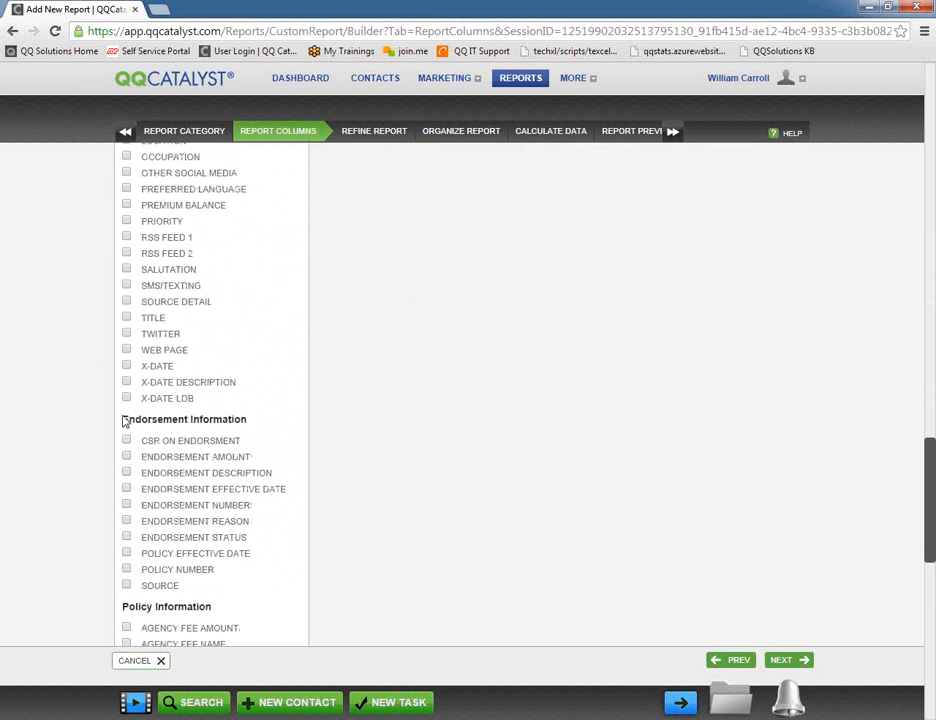
drag(123, 419, 253, 421)
scroll(250, 420, down, 3)
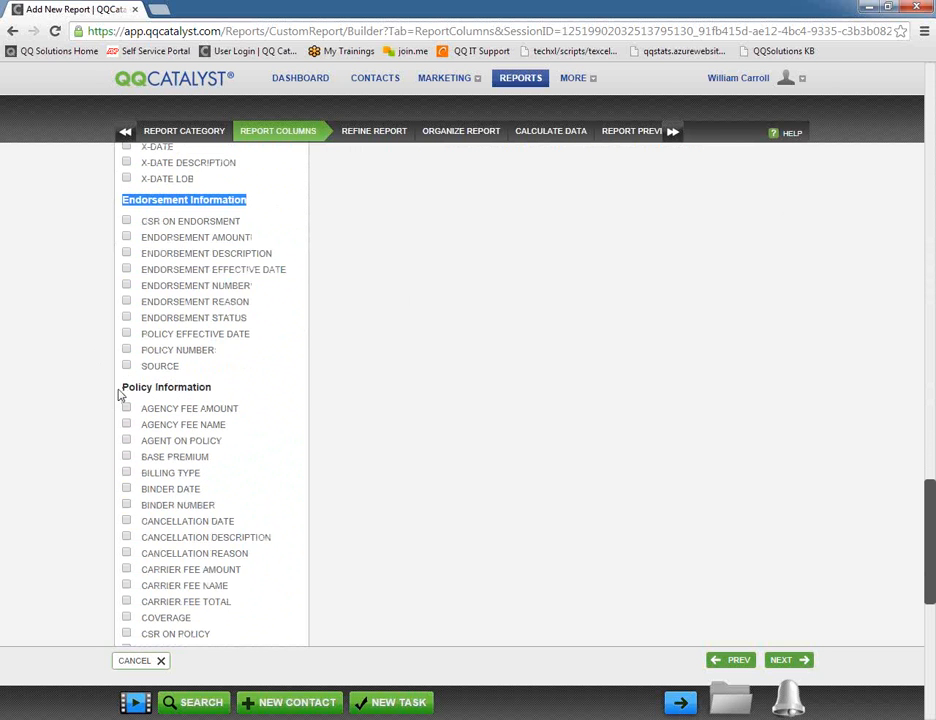
drag(121, 390, 213, 391)
scroll(243, 378, down, 6)
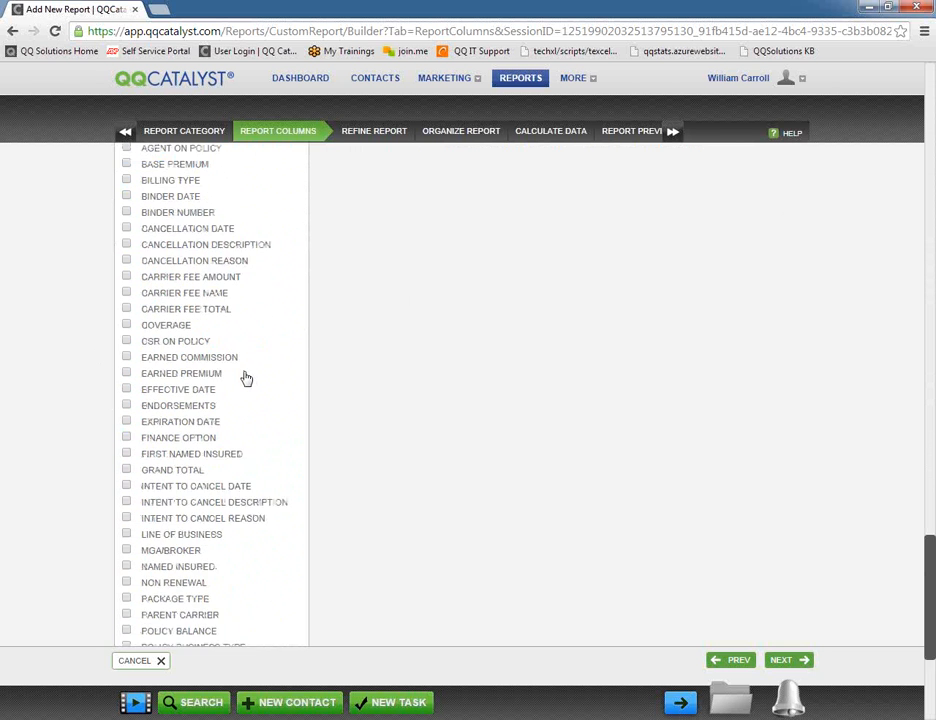
scroll(245, 378, up, 3)
scroll(245, 378, up, 3)
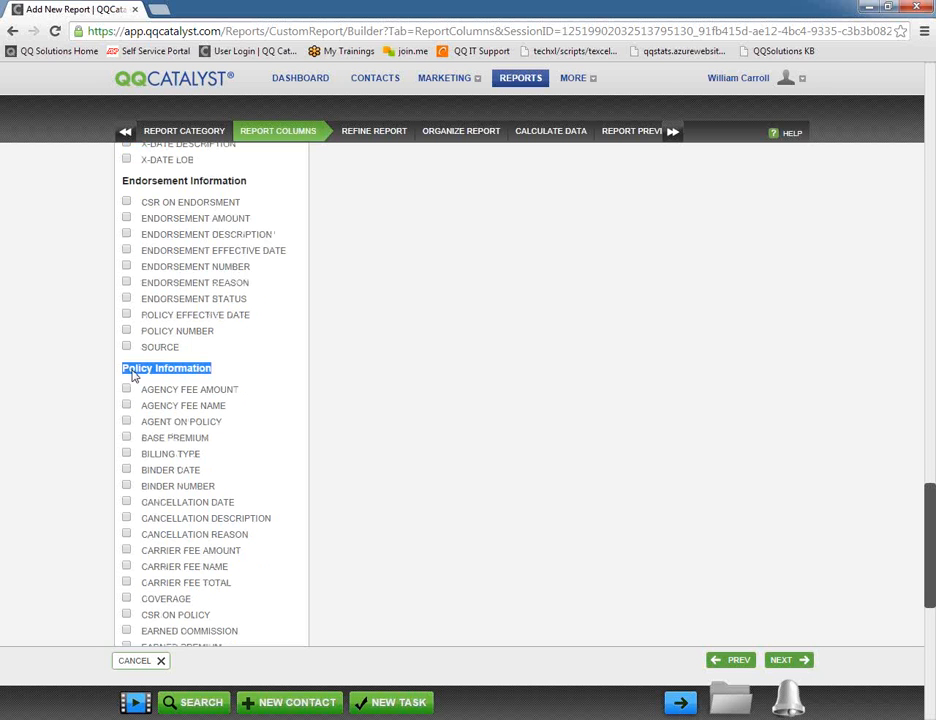
scroll(134, 376, up, 1)
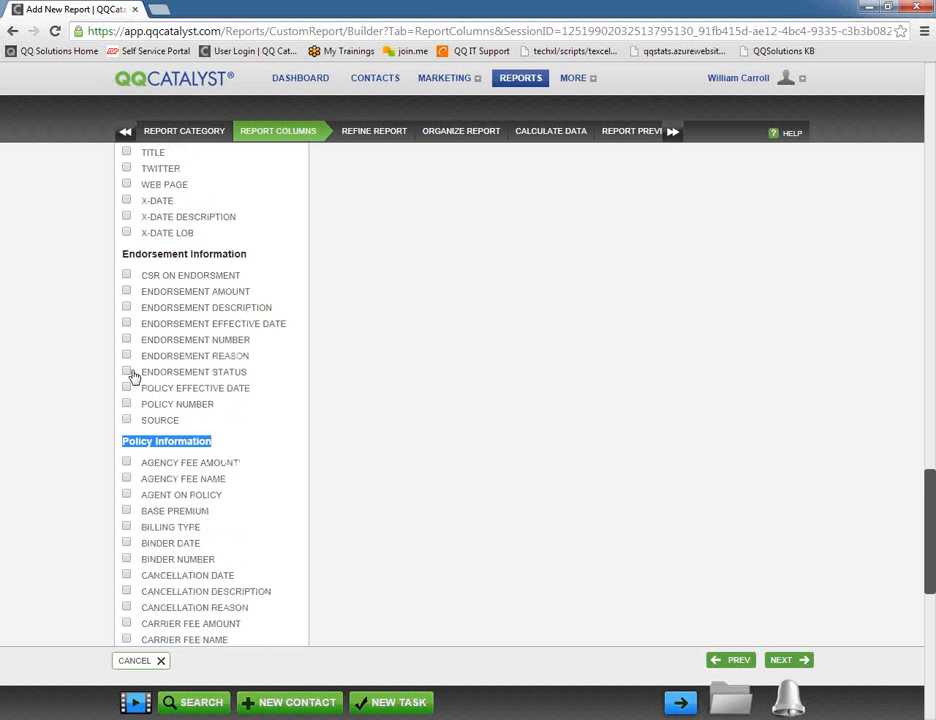
Add the Agency Commission, Agency Commission Total and Agency Fee Producer Commission columns to the report
scroll(134, 376, up, 15)
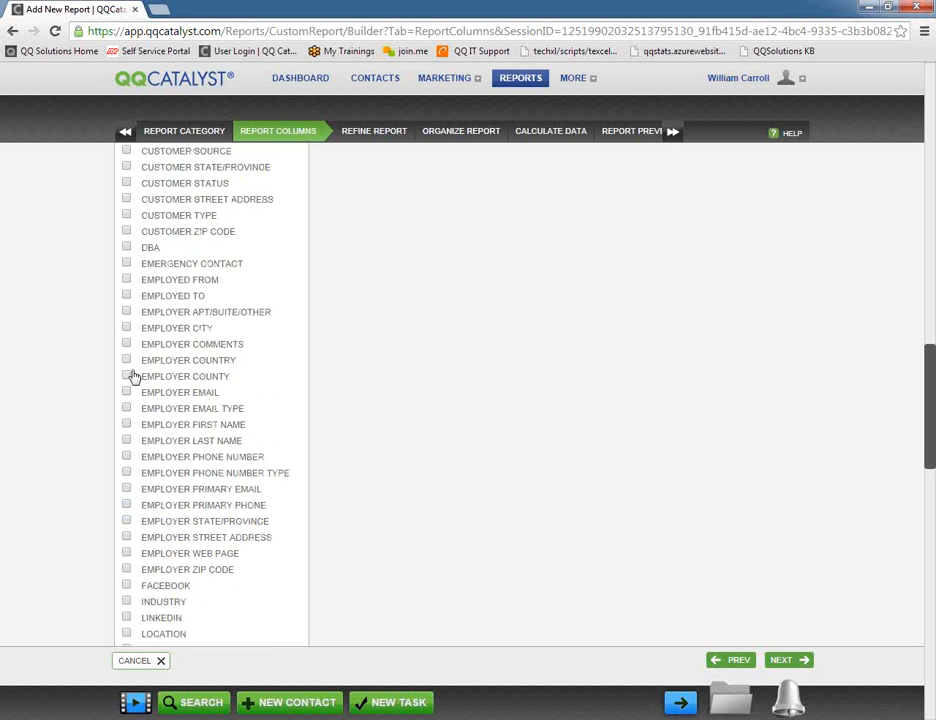
scroll(134, 376, up, 5)
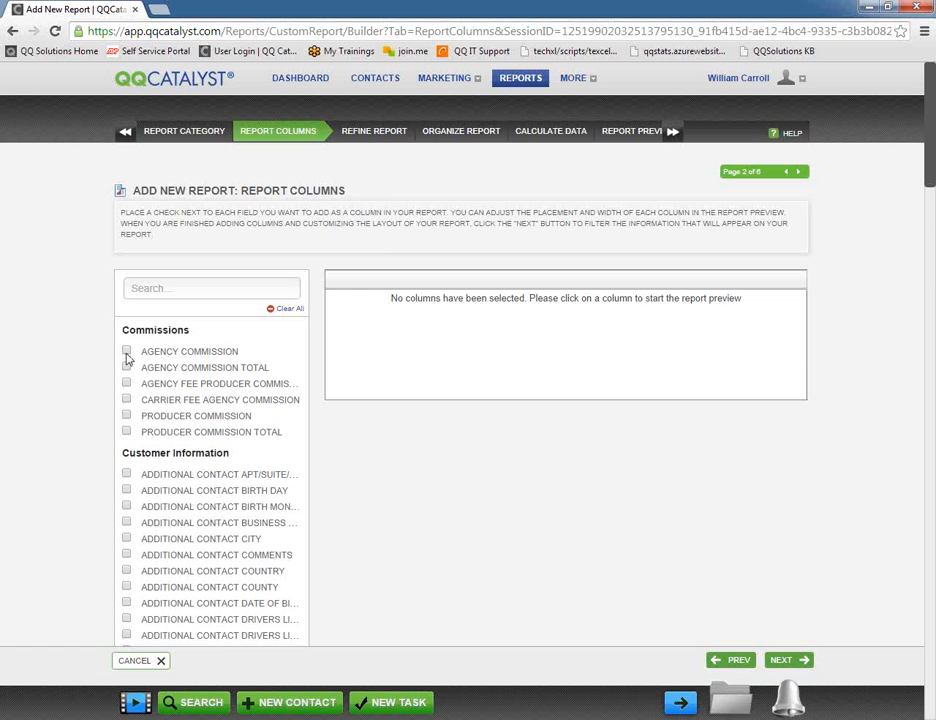
click(127, 353)
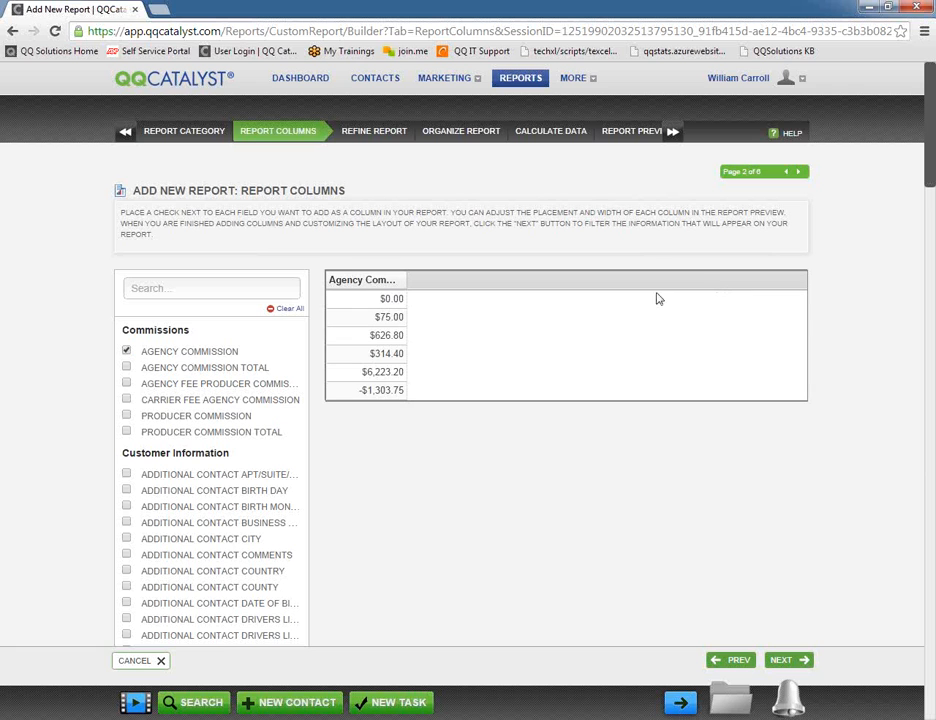
click(126, 367)
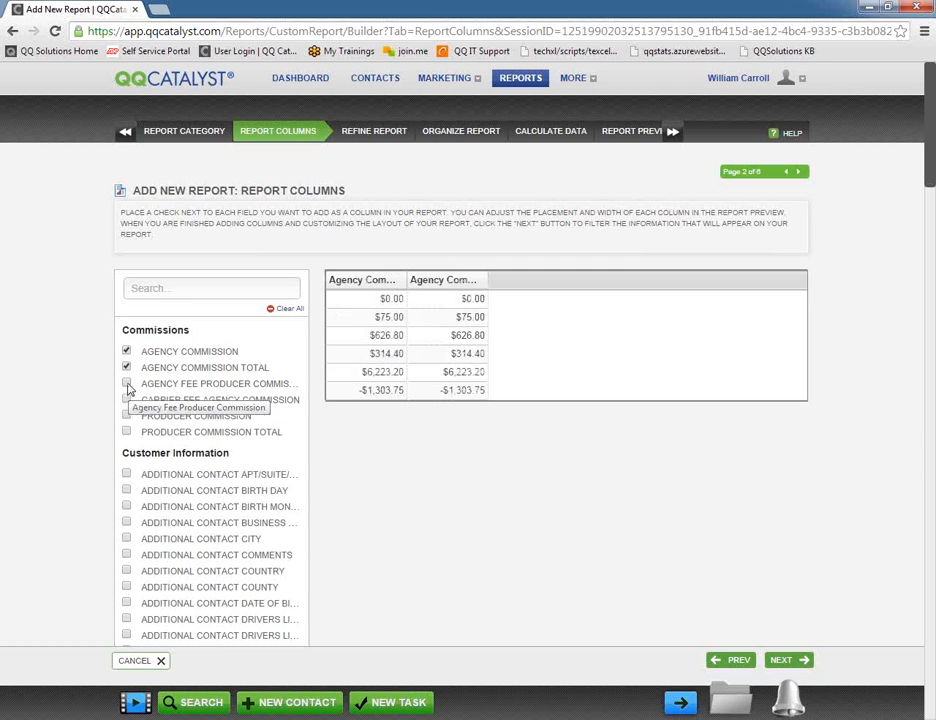
click(127, 385)
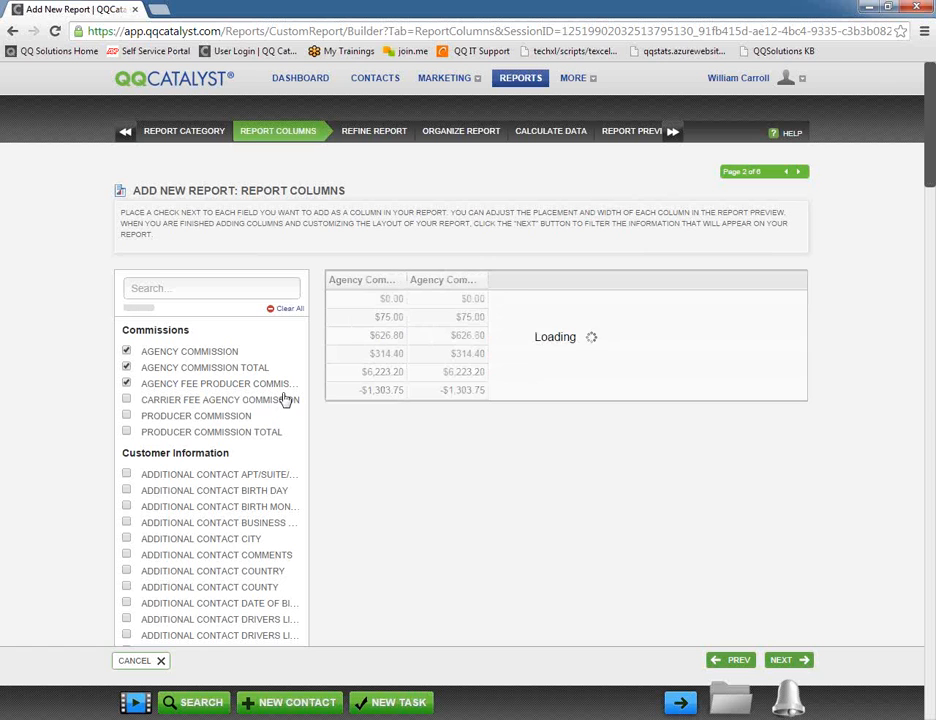
Filter the available columns by "name" and clear all columns selected so far
click(147, 287)
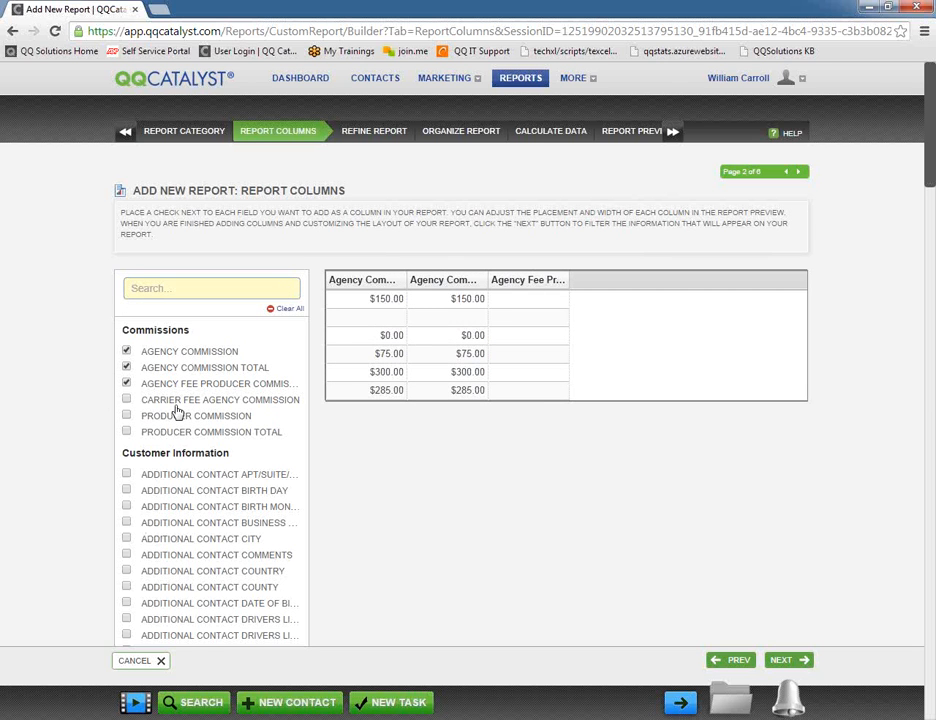
text(name)
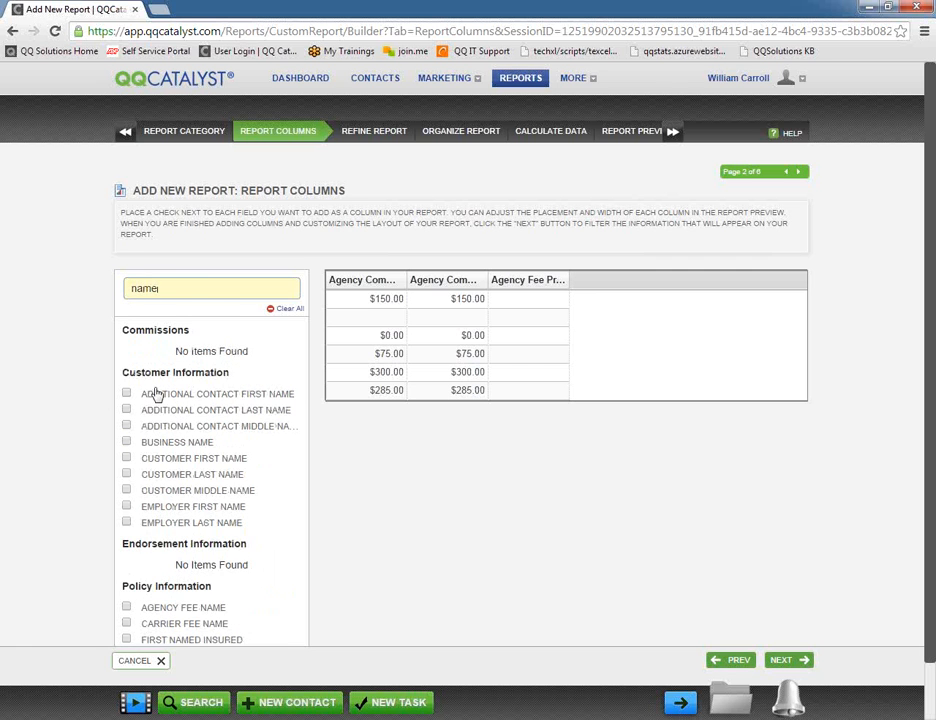
scroll(158, 395, down, 1)
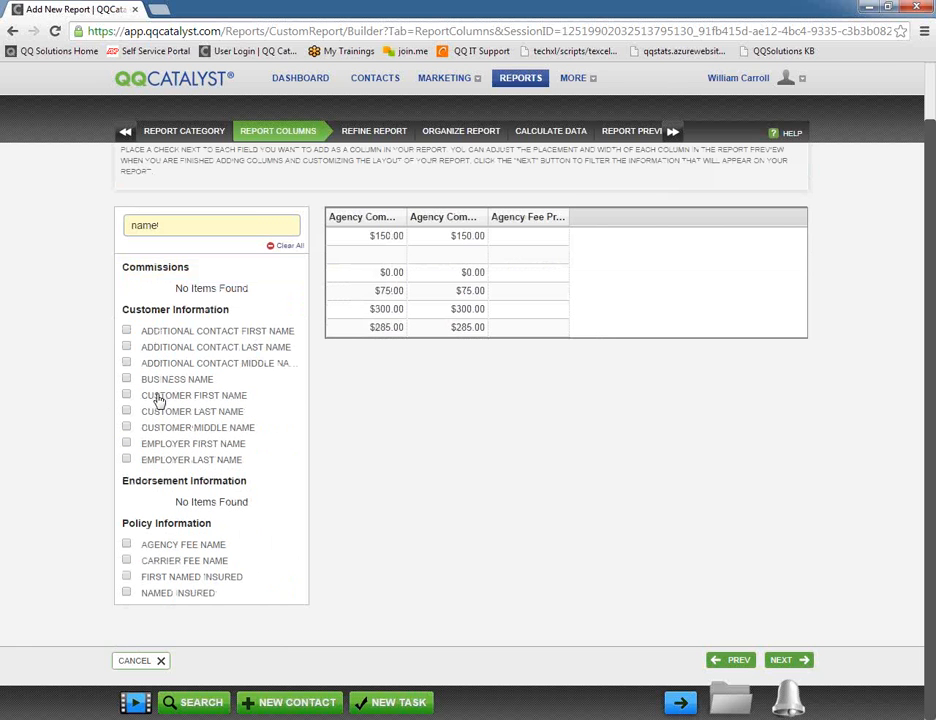
scroll(228, 382, up, 1)
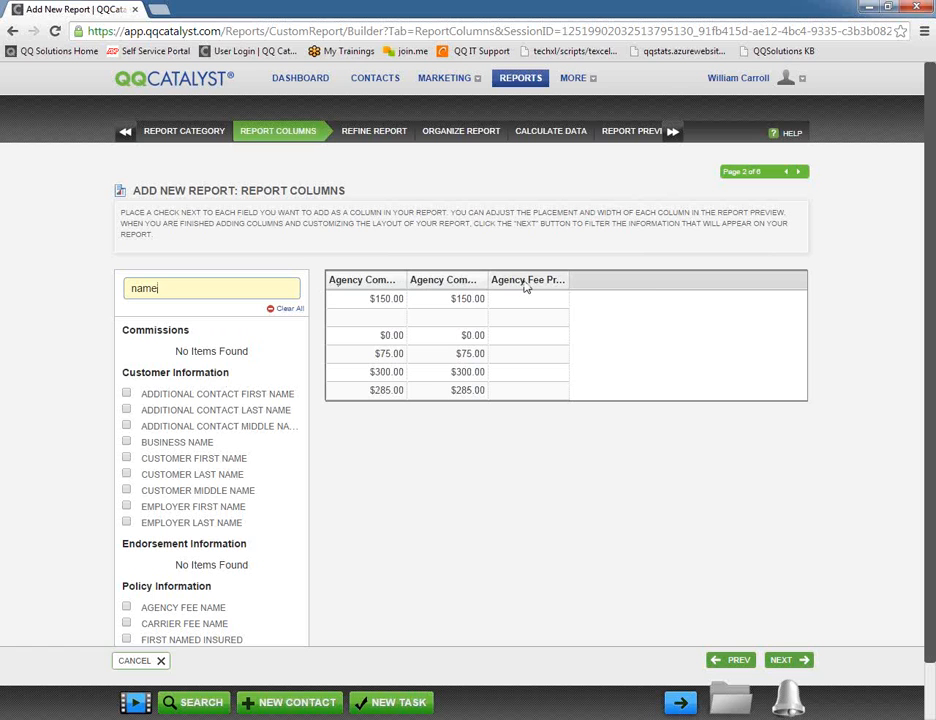
click(288, 311)
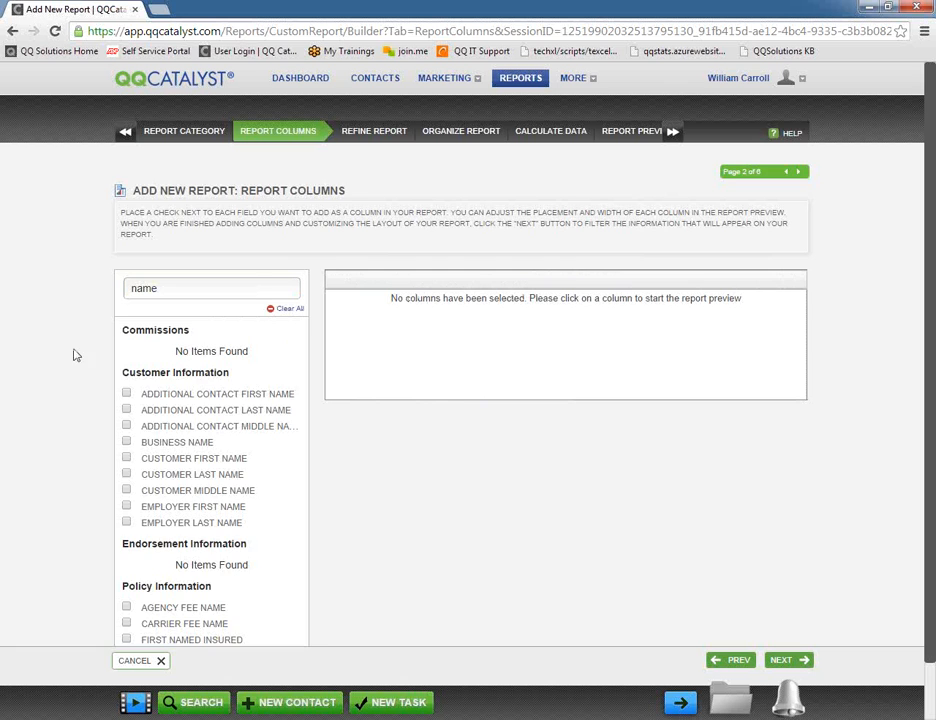
Add the Customer First Name and Customer Last Name columns to the report
scroll(60, 362, down, 1)
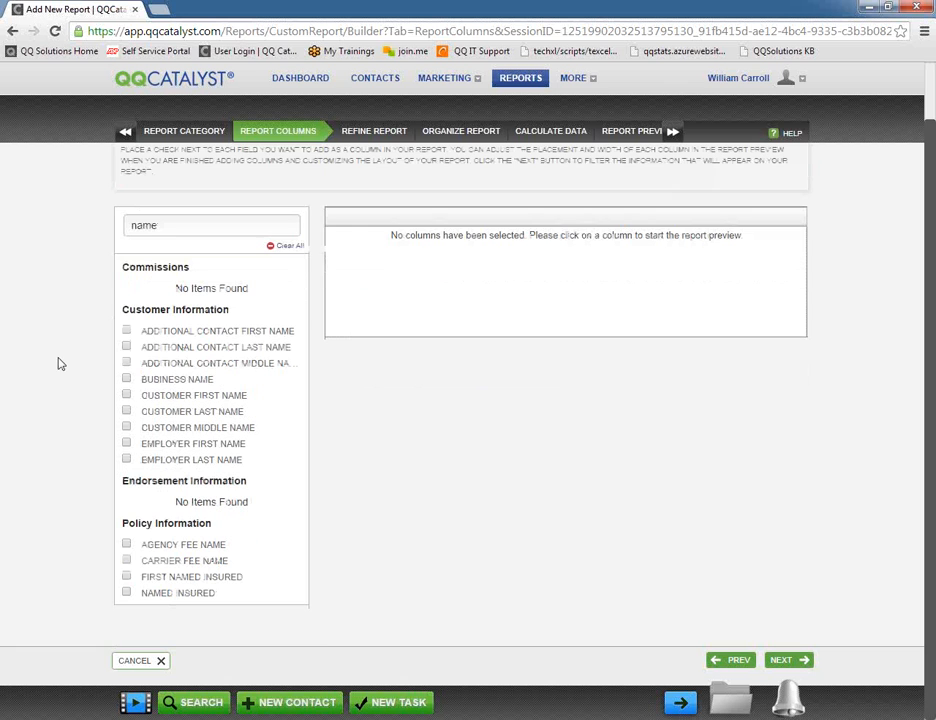
click(126, 395)
click(126, 411)
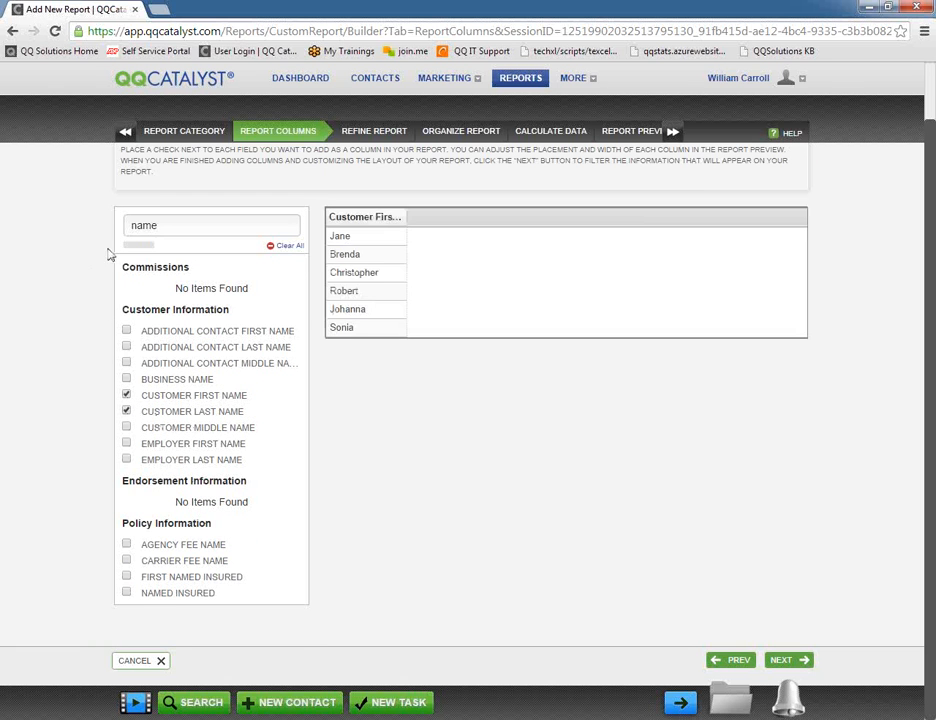
Filter the columns by "birth" and add Customer Date of Birth, Customer Birth Month and Customer Birth Day
drag(192, 226, 80, 230)
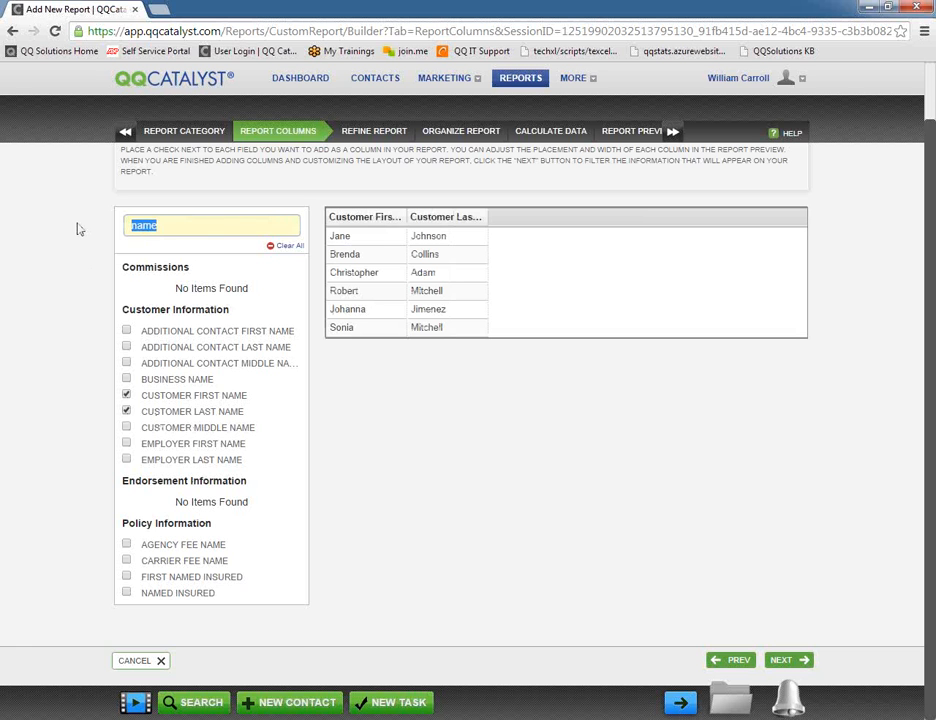
key(BackSpace)
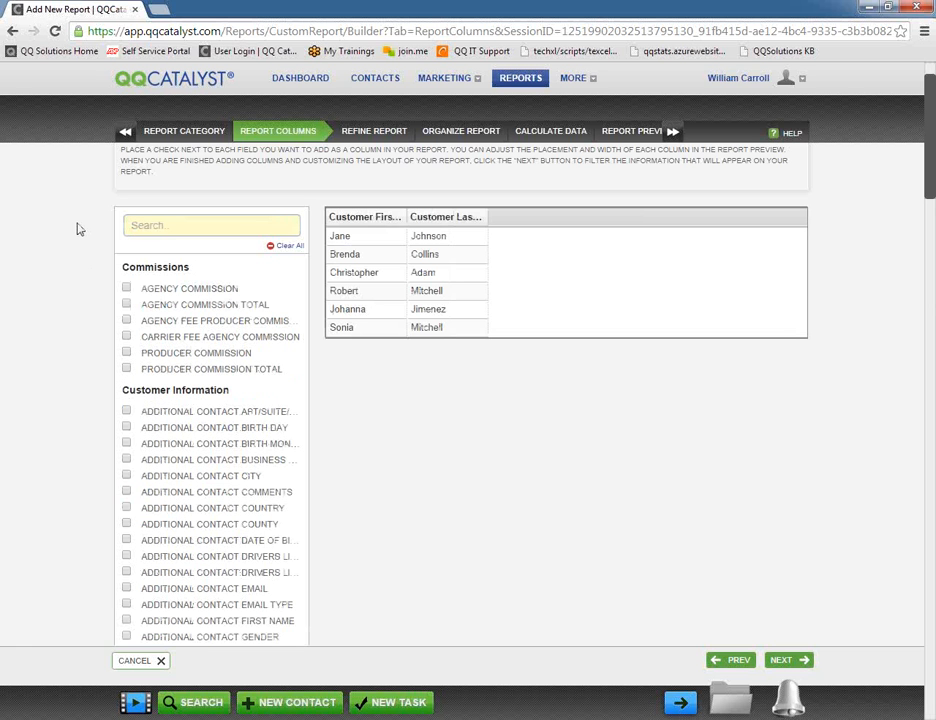
text(birth)
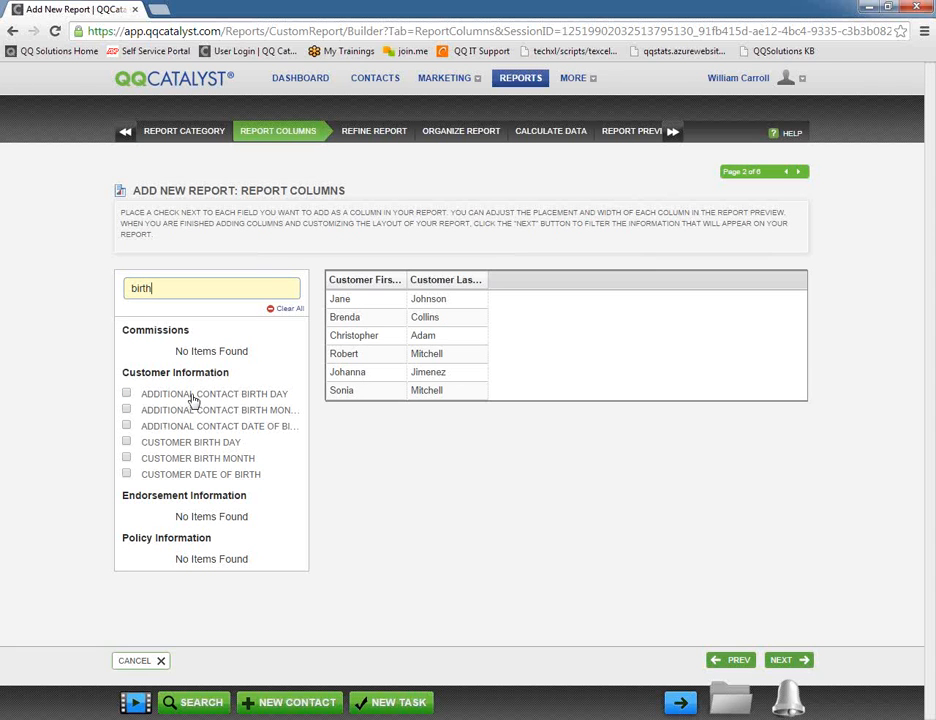
click(127, 477)
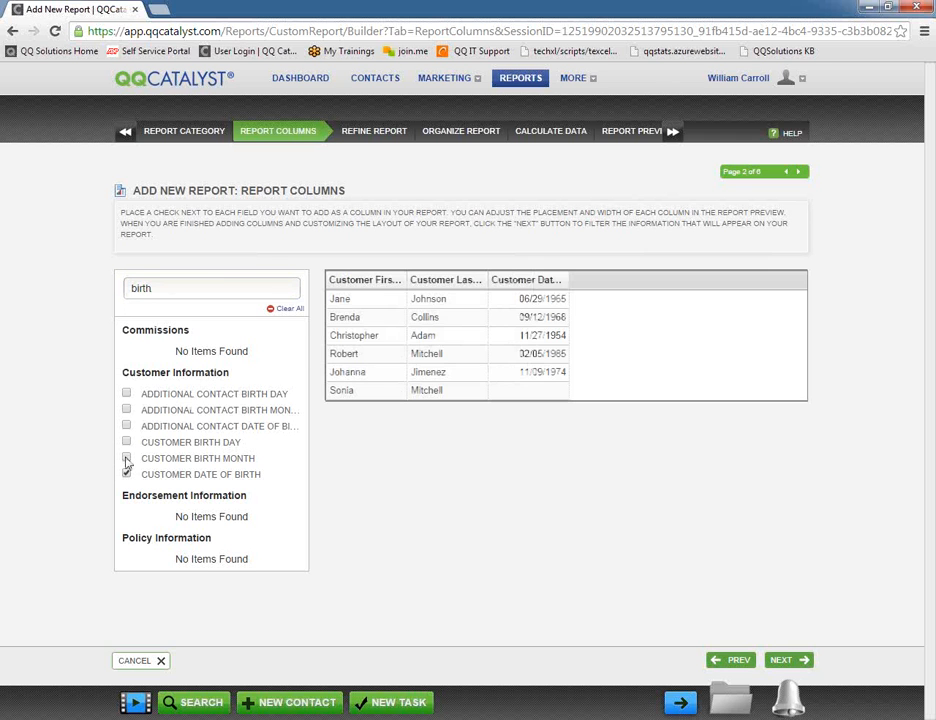
click(126, 458)
click(126, 442)
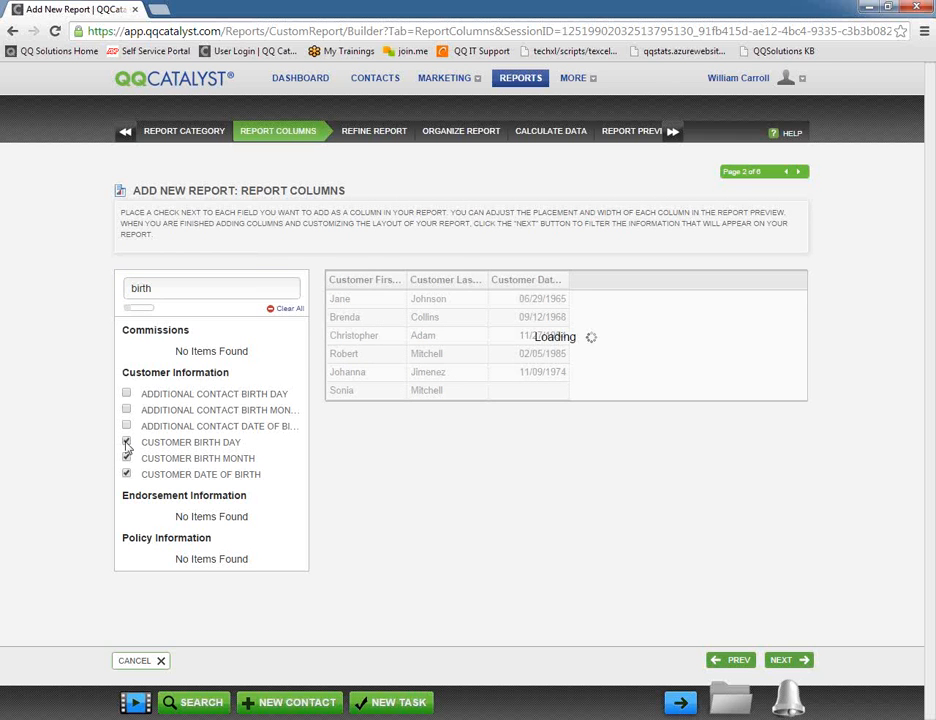
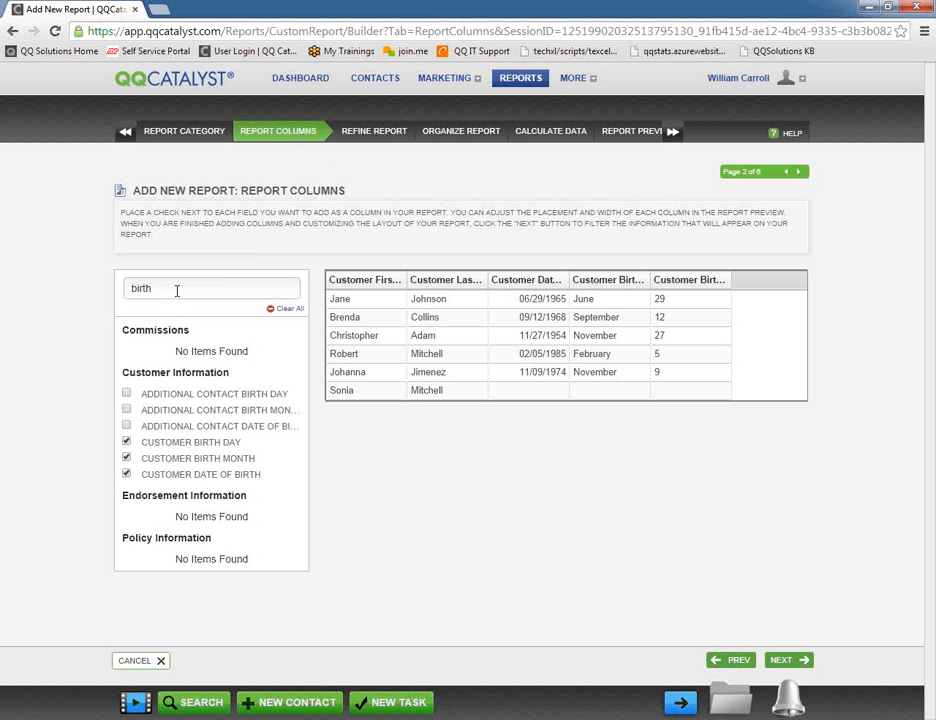
Remove the Customer Date of Birth column from the report
drag(171, 289, 3, 292)
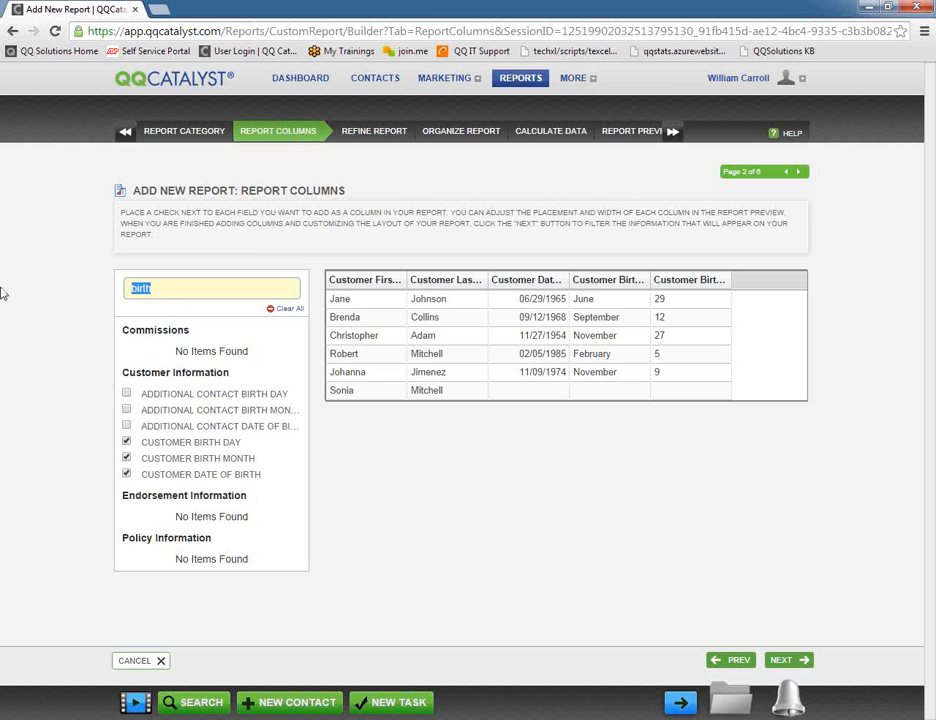
click(127, 476)
click(127, 476)
click(127, 476)
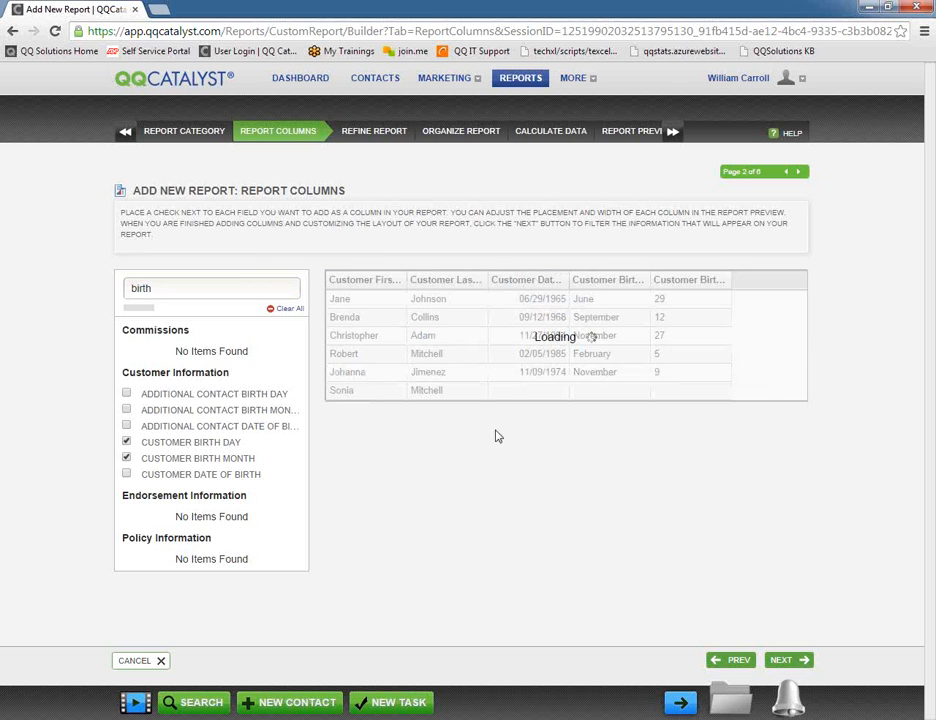
Find the address columns by searching "street" and "city", and add Customer Street Address and Customer City
drag(169, 290, 40, 296)
text(stret)
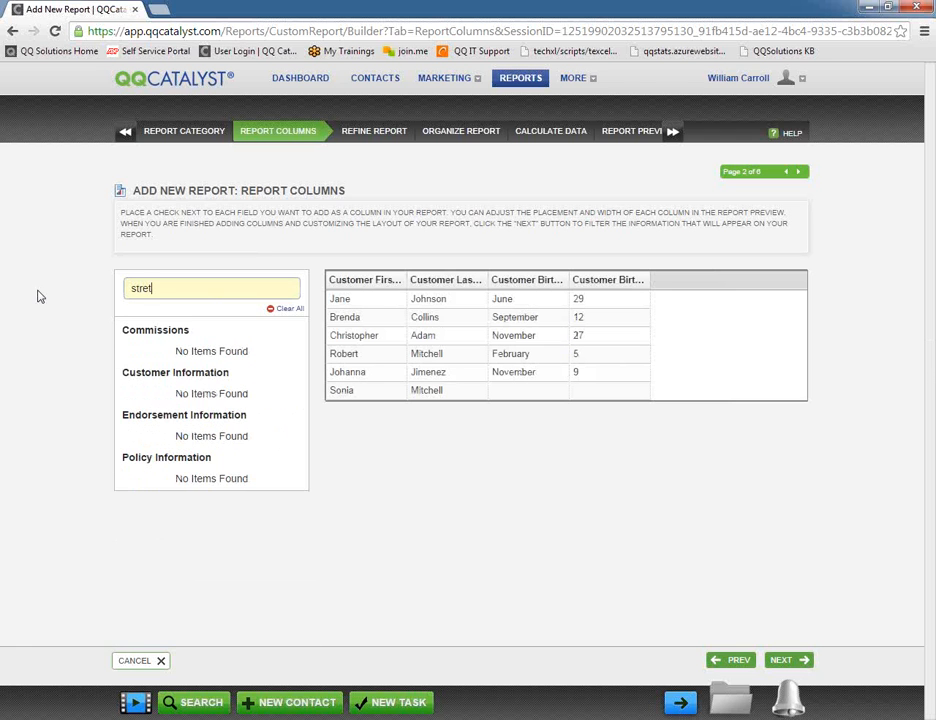
key(BackSpace)
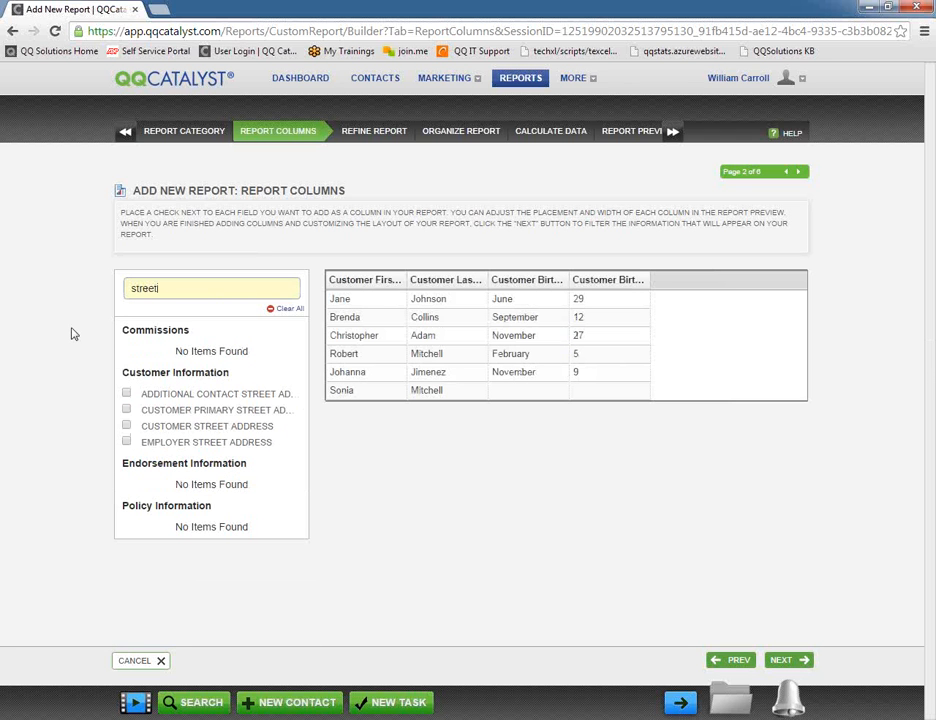
click(126, 427)
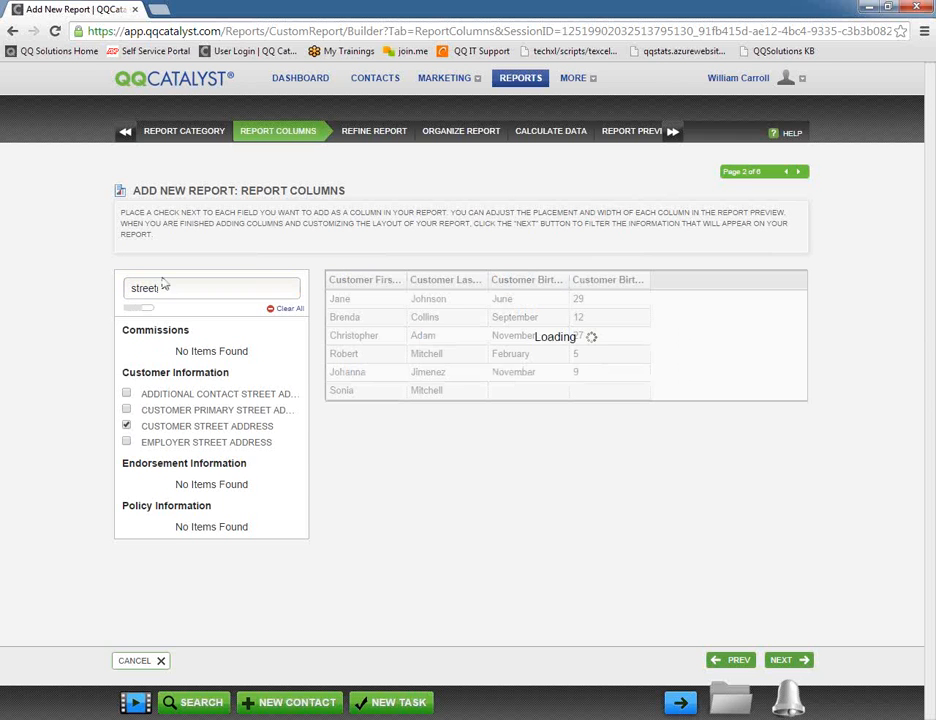
drag(179, 288, 3, 305)
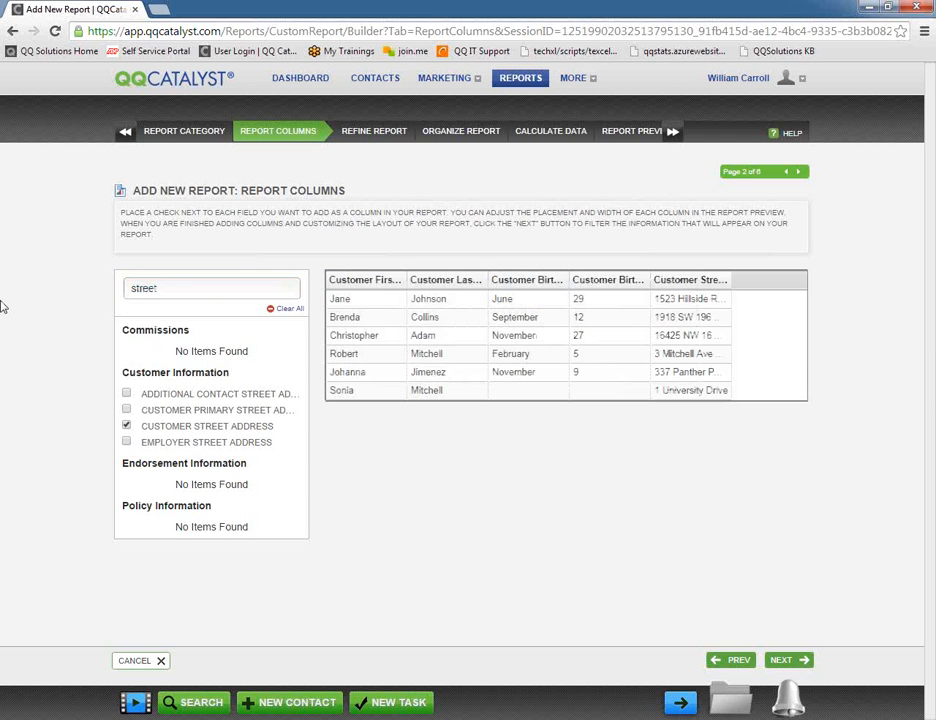
drag(178, 289, 31, 286)
text(city)
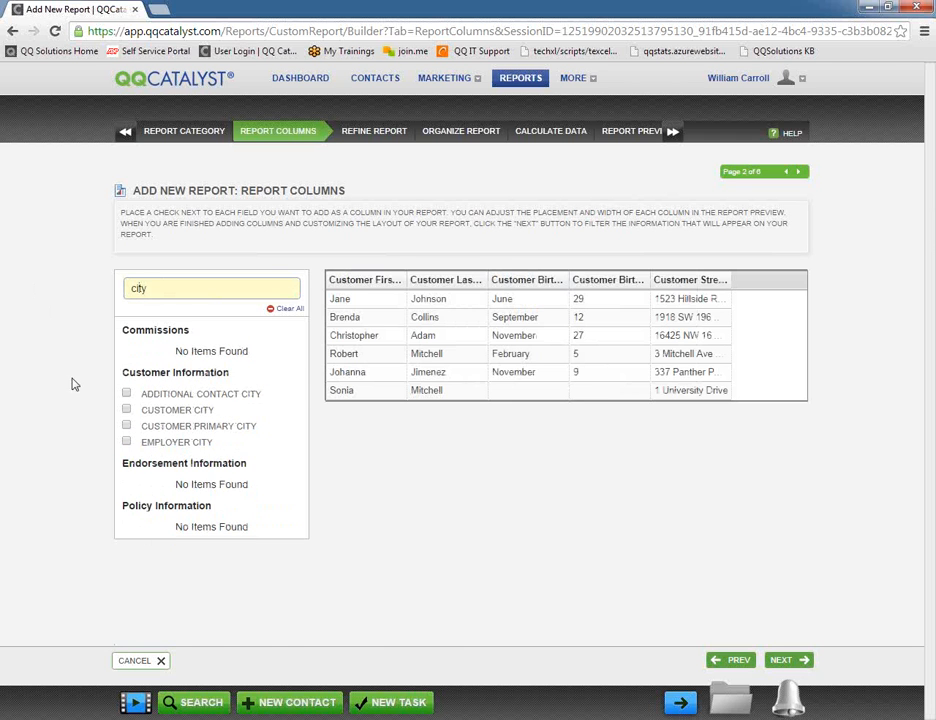
click(126, 410)
Find columns by searching "state" and "zip", and add Customer State/Province and Customer Zip Code to the report
double_click(126, 290)
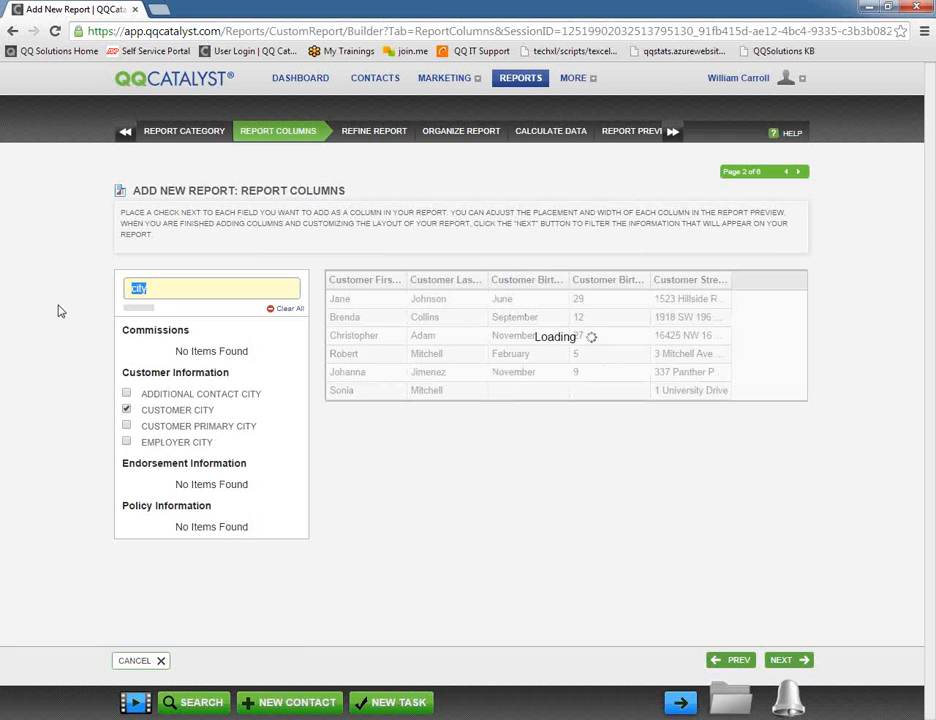
text(state)
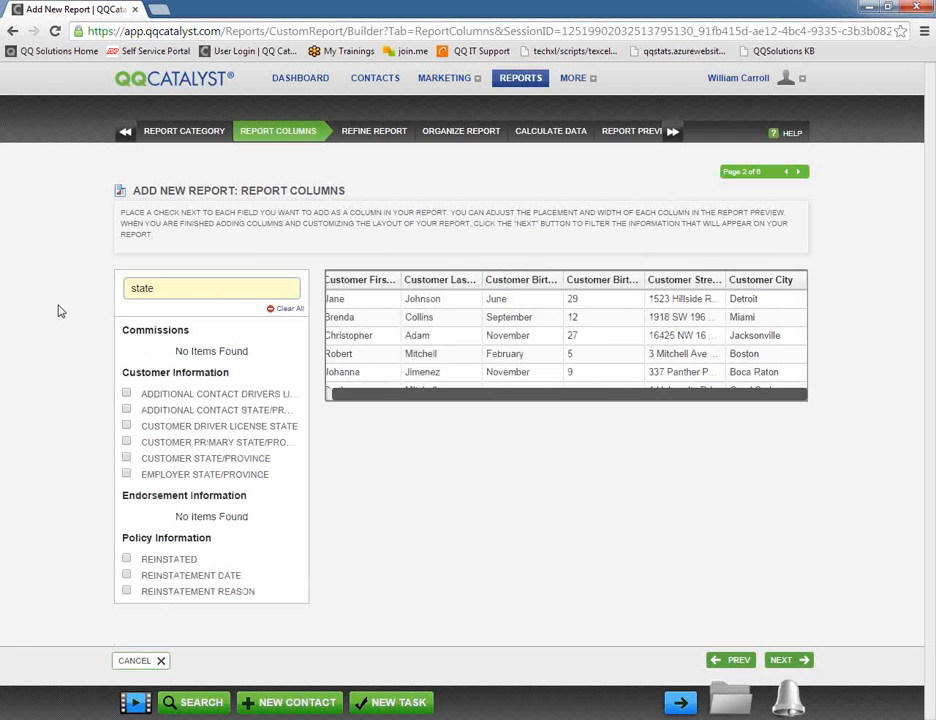
click(126, 457)
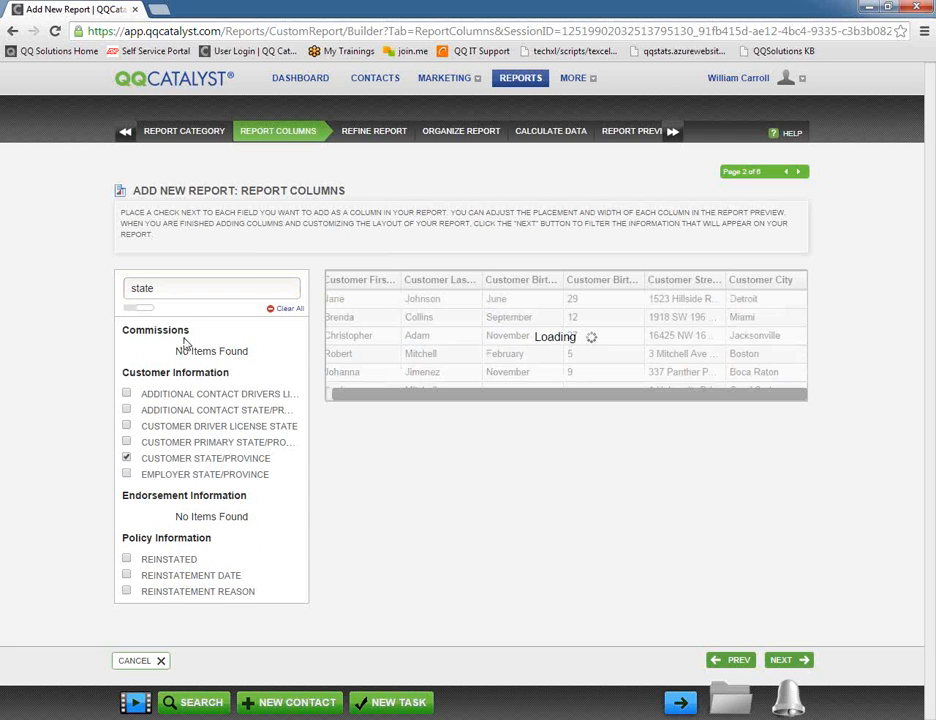
drag(179, 292, 3, 300)
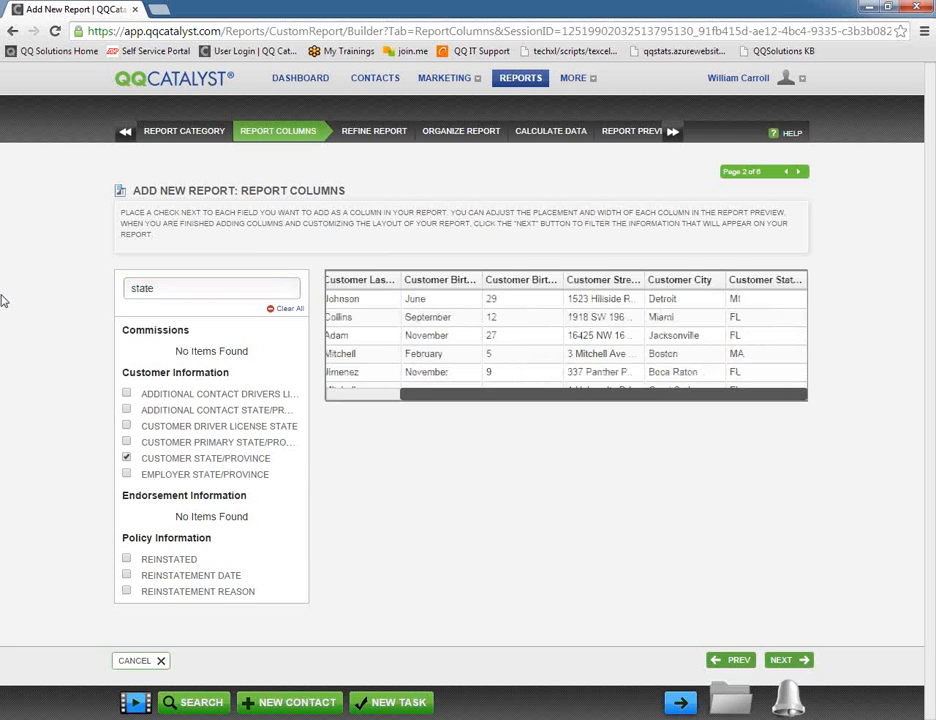
text(zip)
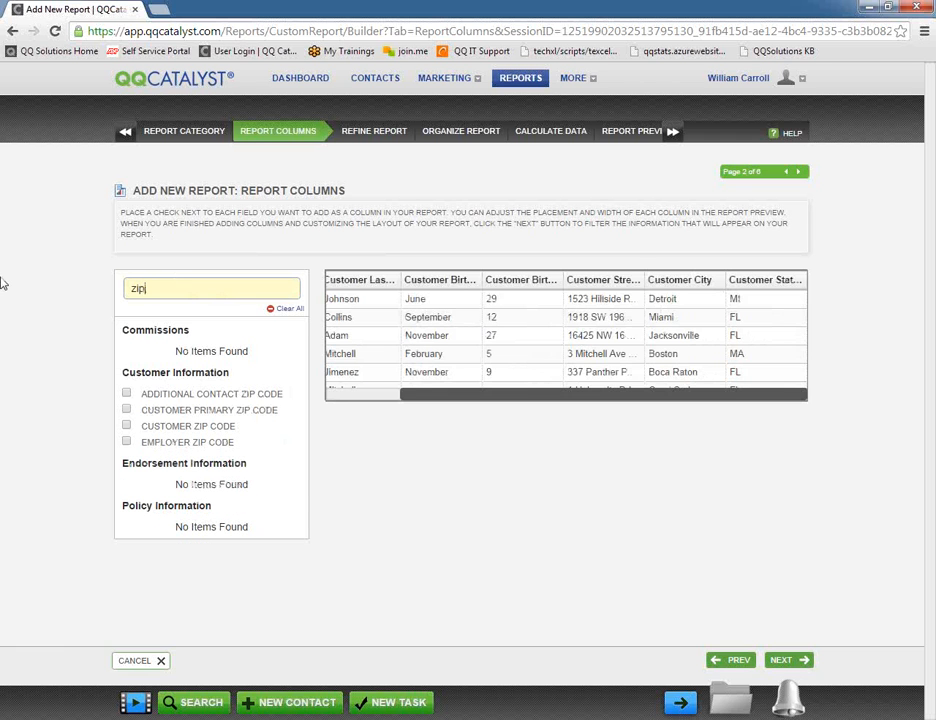
click(126, 426)
Find columns by searching "phone" and "email", and add Customer Phone Number and Customer Email to the report
double_click(182, 288)
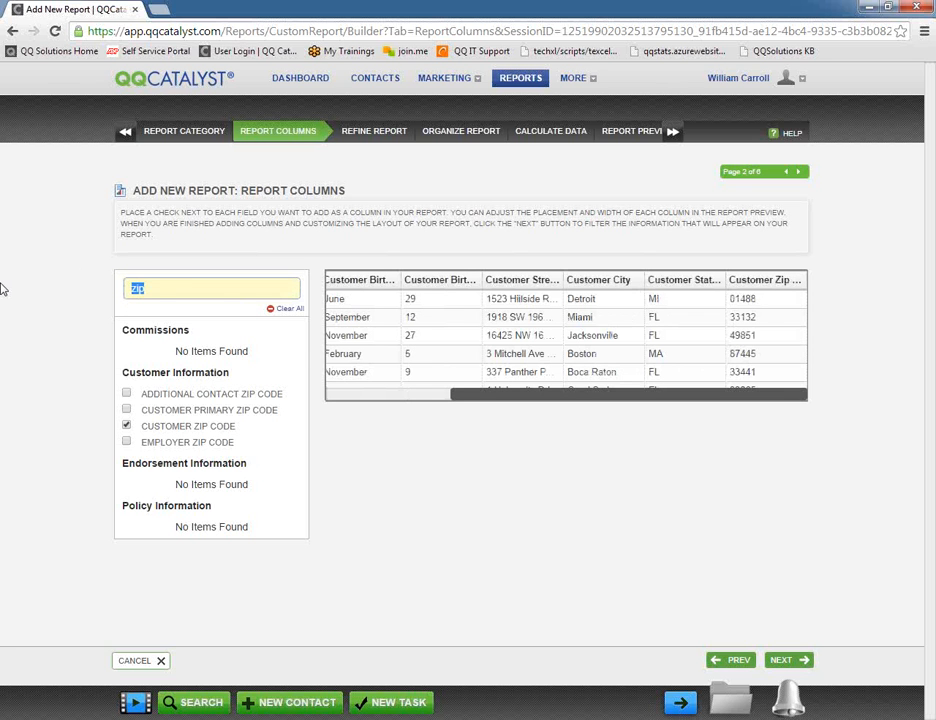
text(phone)
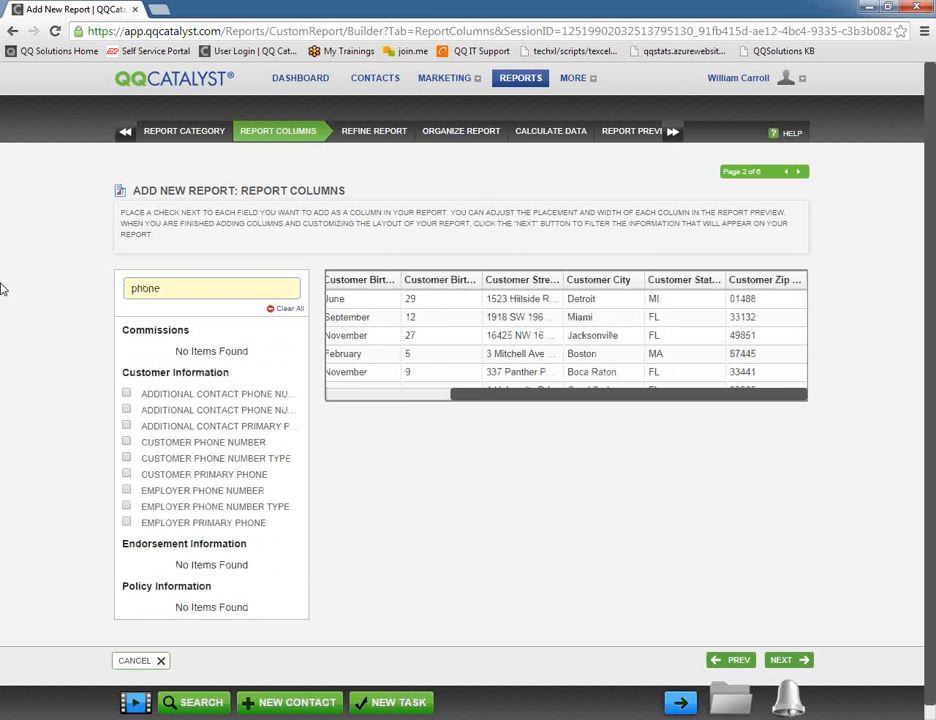
click(126, 442)
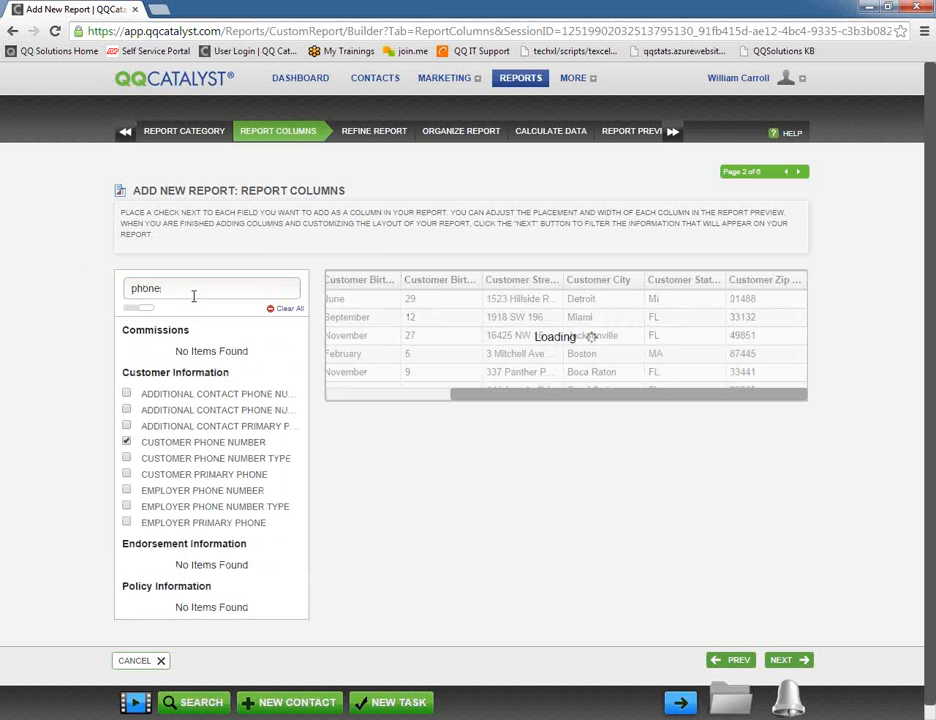
text(email)
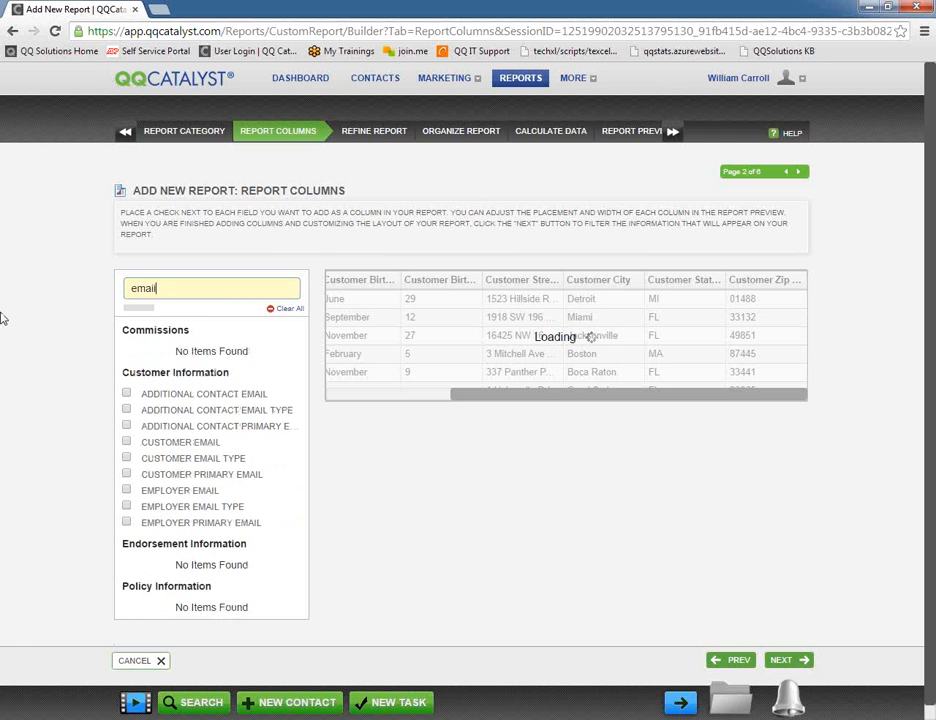
click(126, 442)
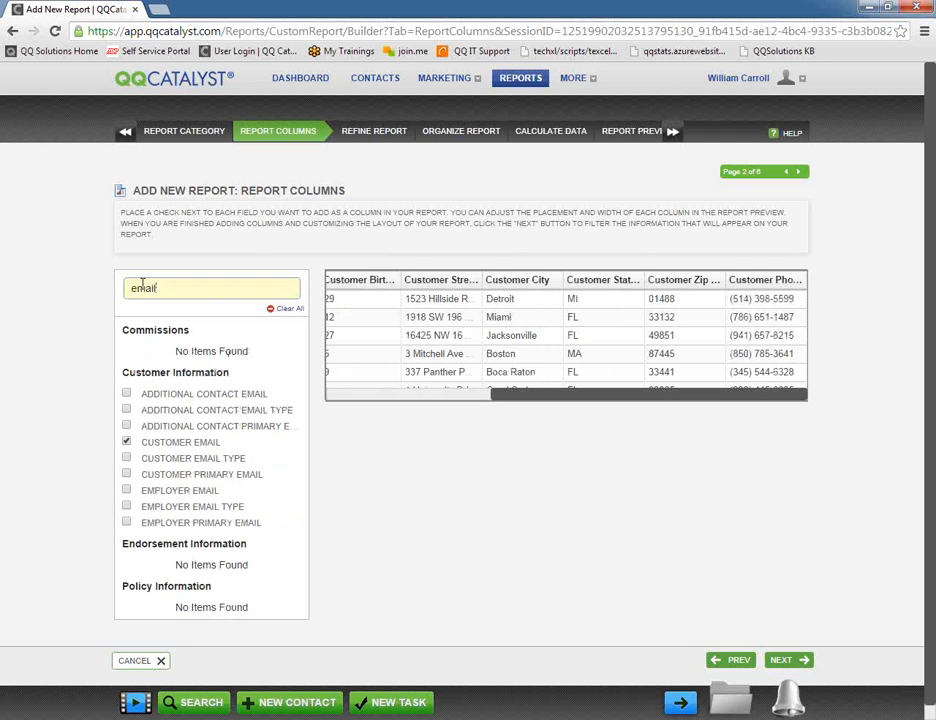
Find columns by searching "agent" and "csr", and add Agent On Customer and CSR On Customer to the report
click(205, 289)
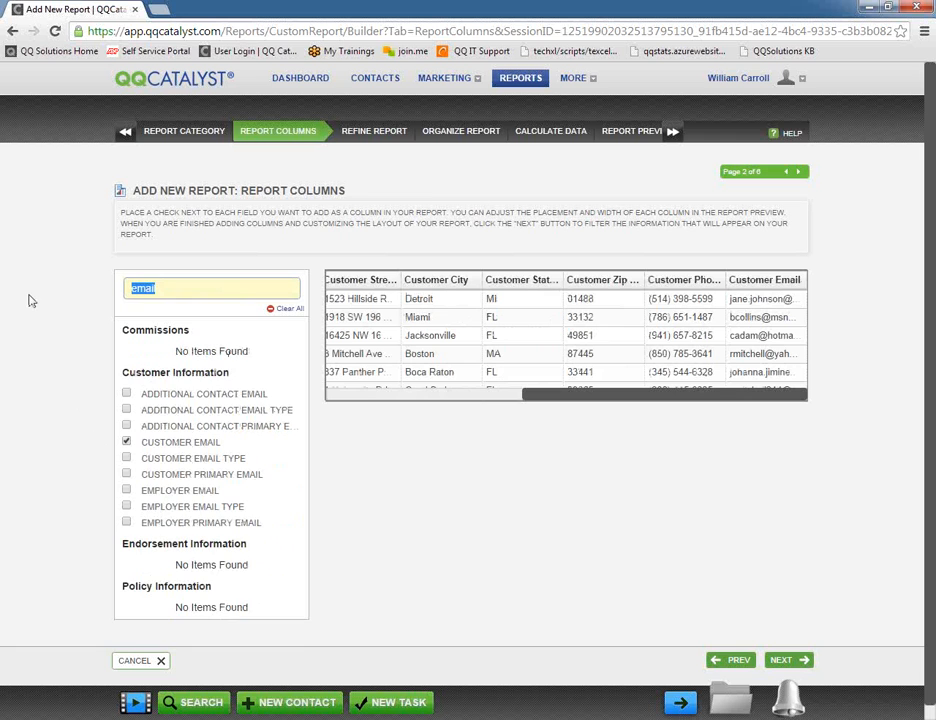
text(agent)
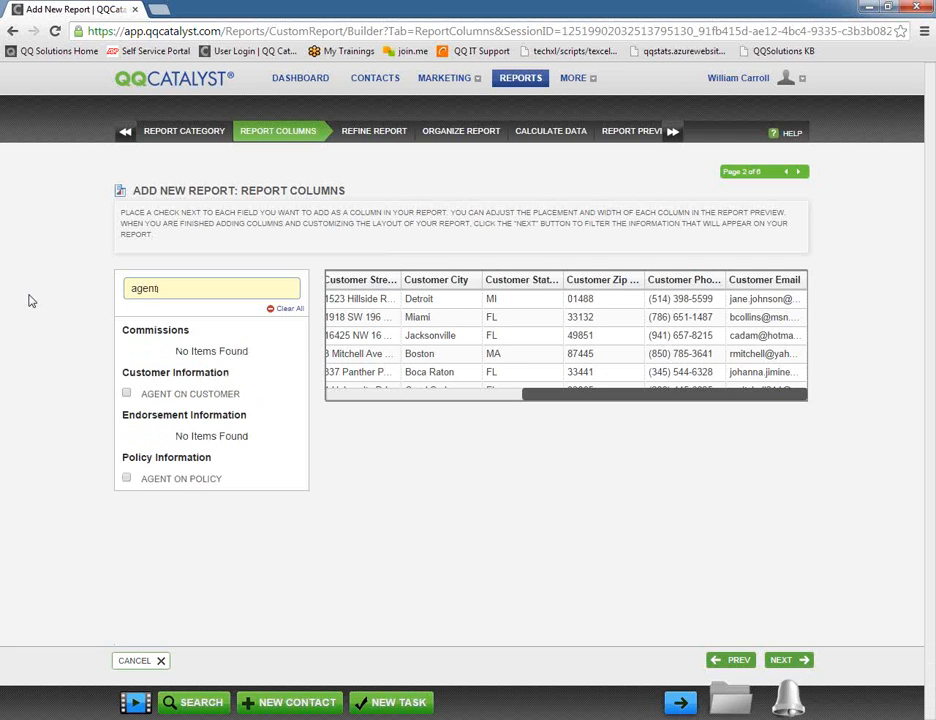
click(127, 394)
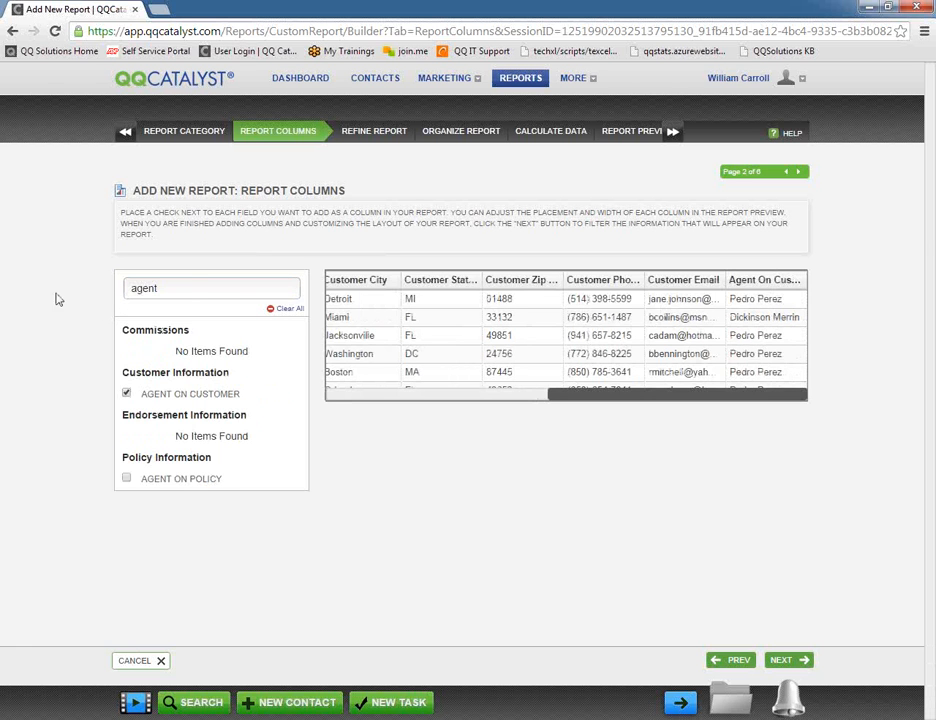
click(186, 290)
key(ctrl+a)
text(csr)
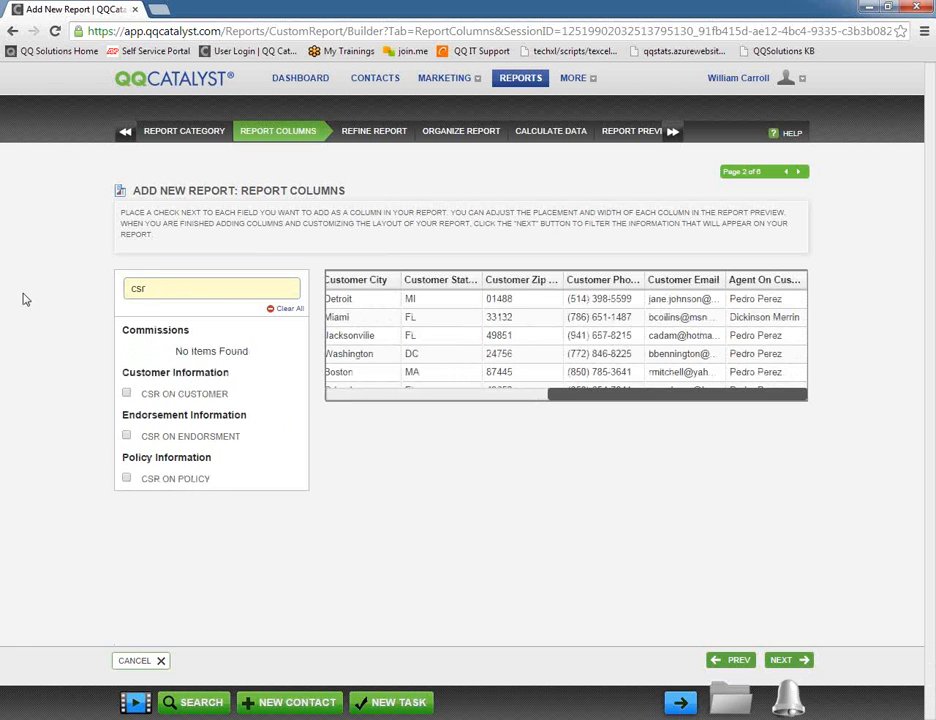
click(127, 394)
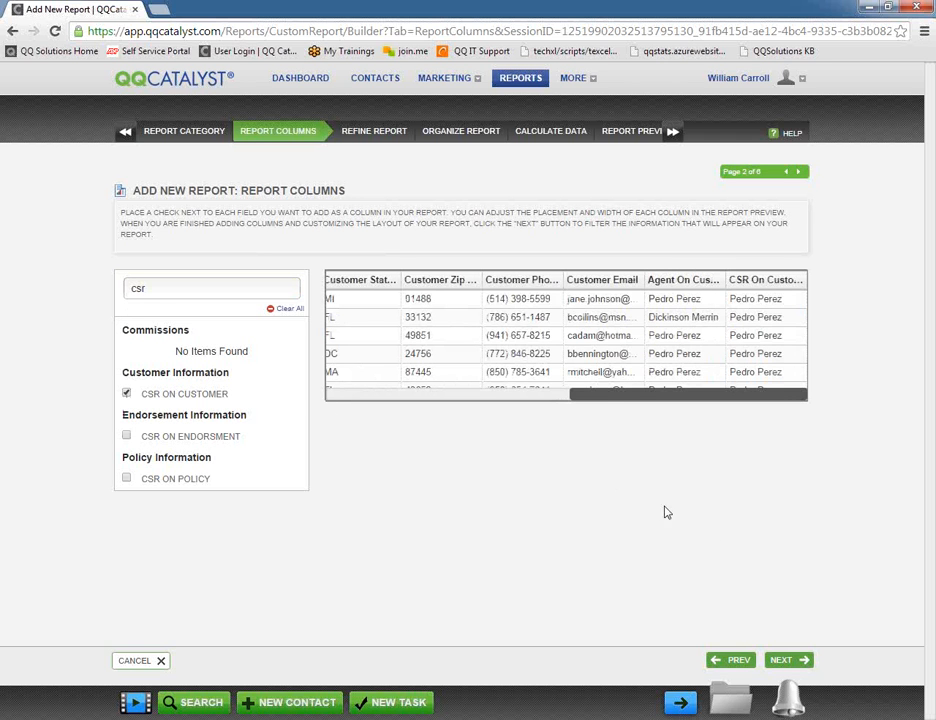
Try reordering the preview columns, ending with first name, last name, Customer Birth Day and Customer Birth Month at the start
drag(604, 398, 352, 395)
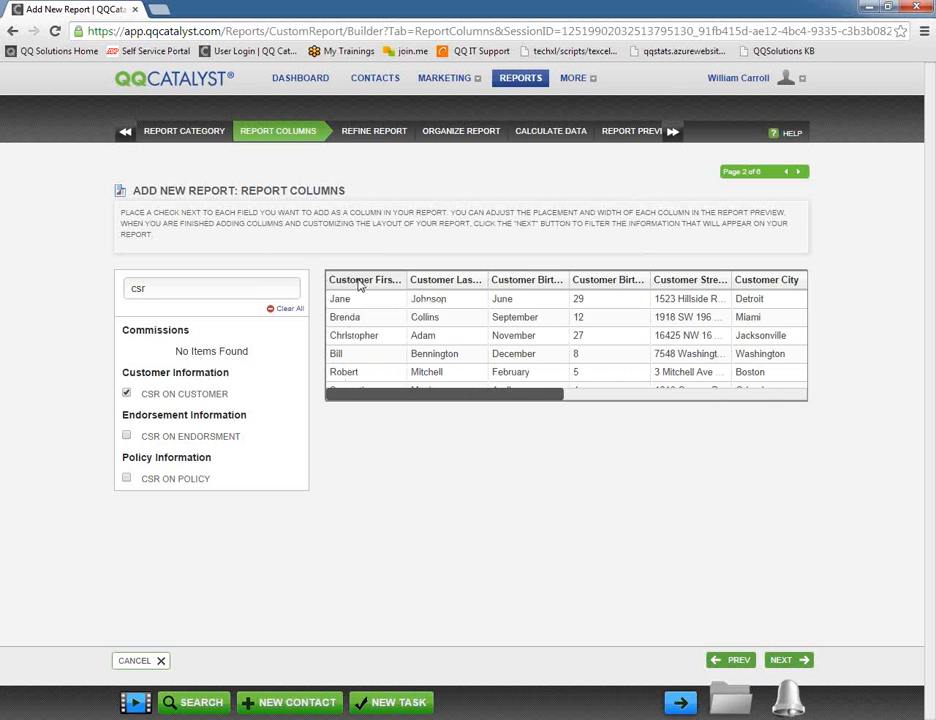
drag(360, 285, 543, 288)
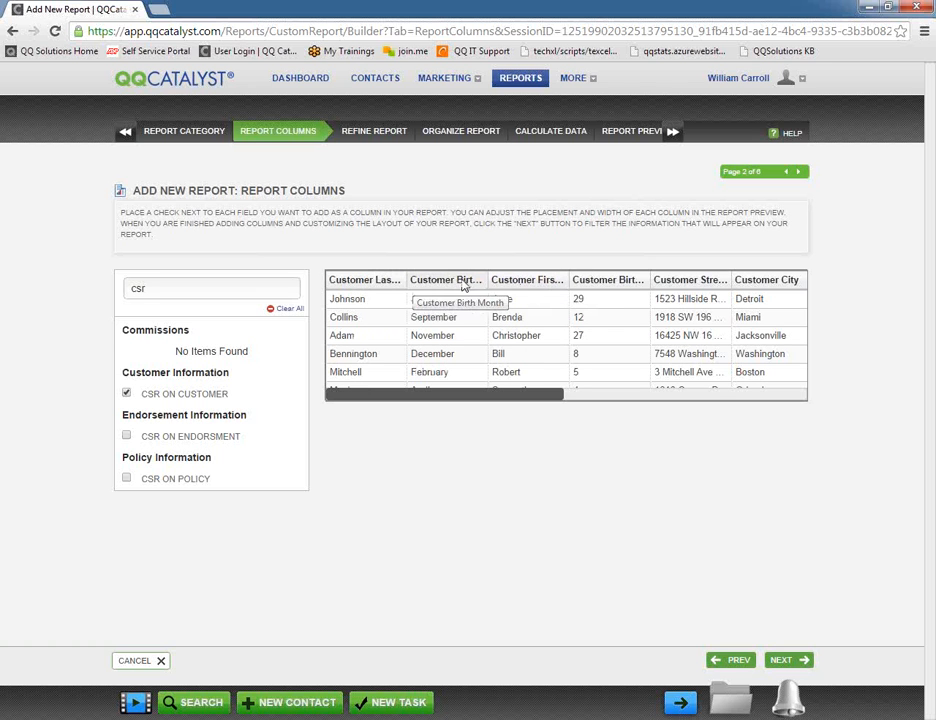
drag(602, 289, 476, 287)
drag(700, 280, 556, 277)
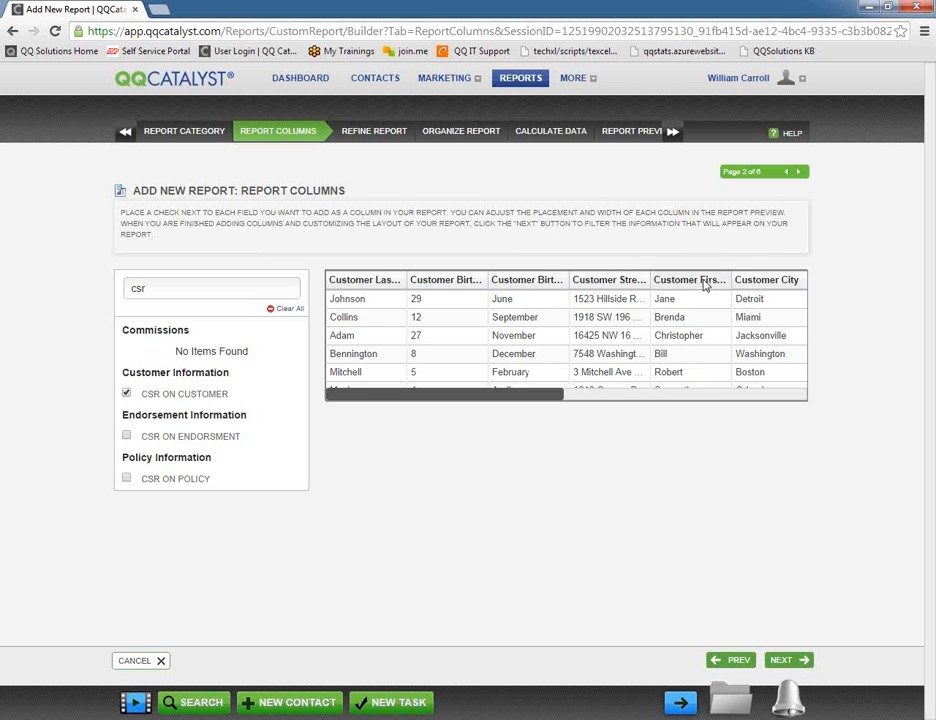
drag(706, 280, 363, 277)
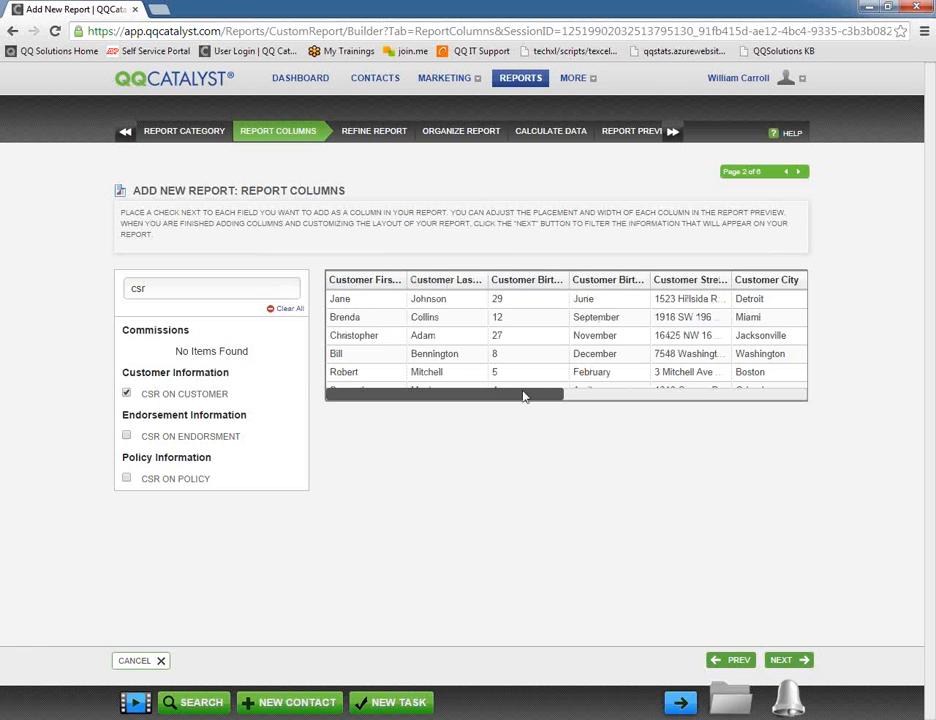
Move the Customer Street Address, City, State/Province and Zip Code columns between the last name and birthday columns
drag(522, 393, 500, 378)
drag(691, 285, 481, 303)
drag(783, 282, 592, 291)
drag(516, 400, 585, 394)
drag(650, 288, 537, 283)
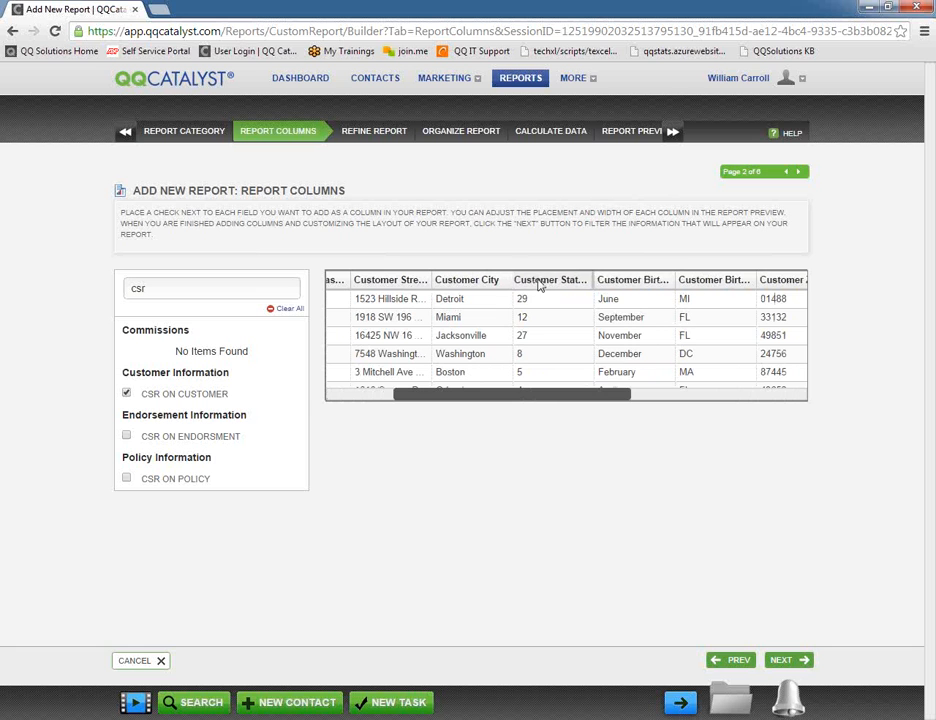
drag(720, 287, 612, 284)
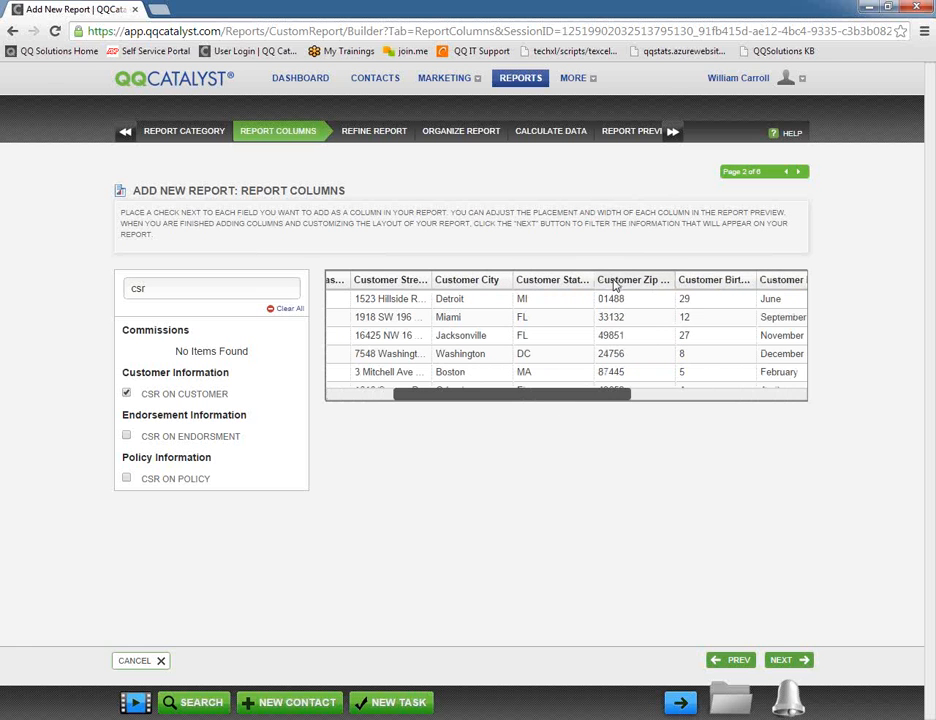
Place Customer Birth Month ahead of Customer Birth Day, and Customer Email ahead of Customer Phone Number
drag(562, 401, 655, 394)
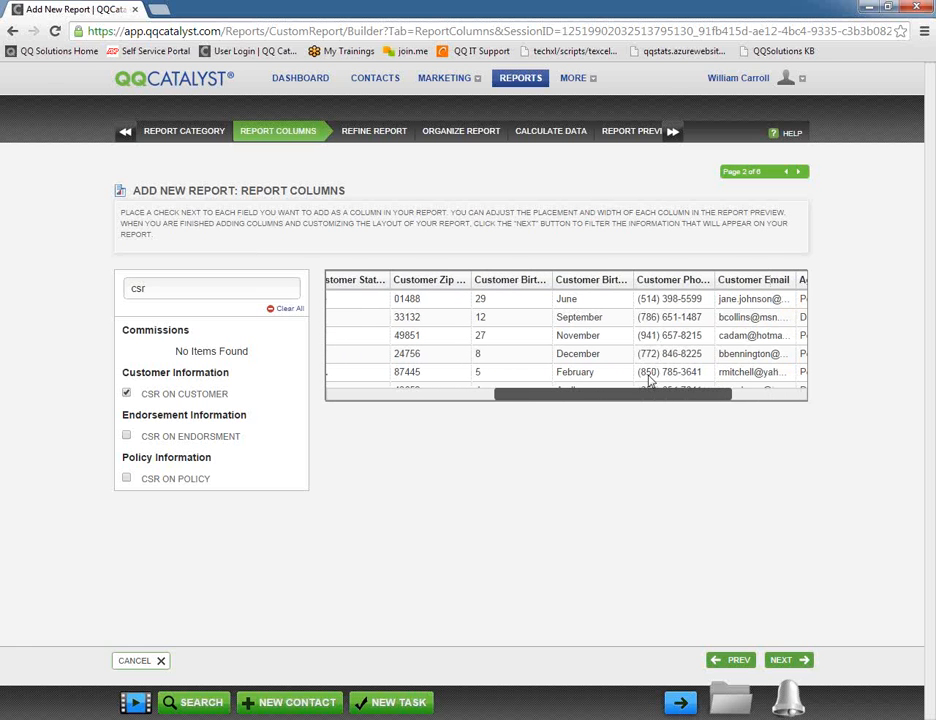
drag(617, 281, 497, 282)
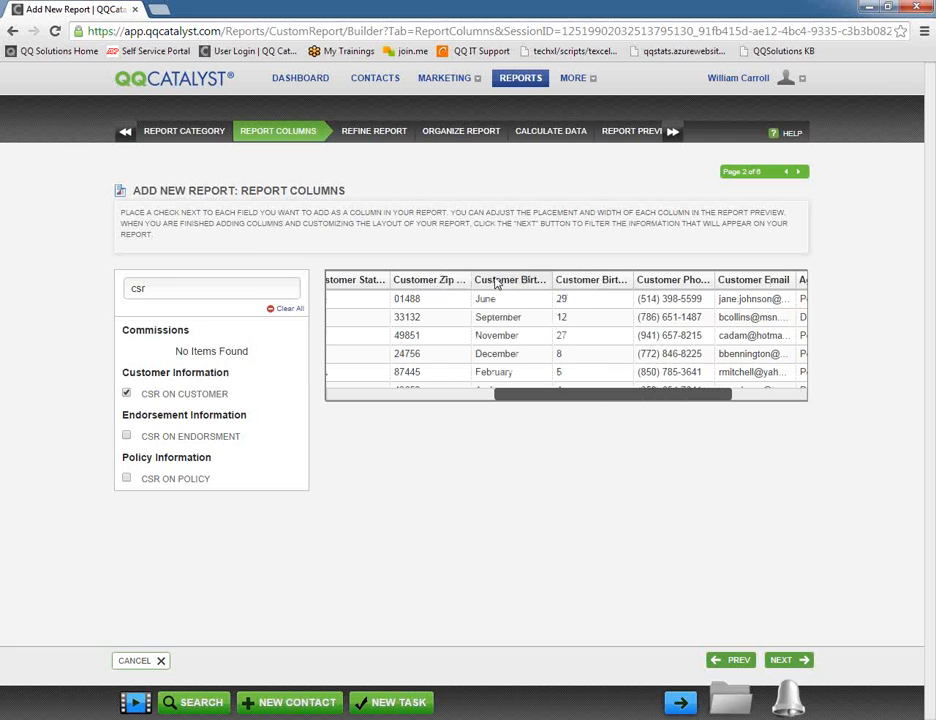
drag(622, 399, 664, 405)
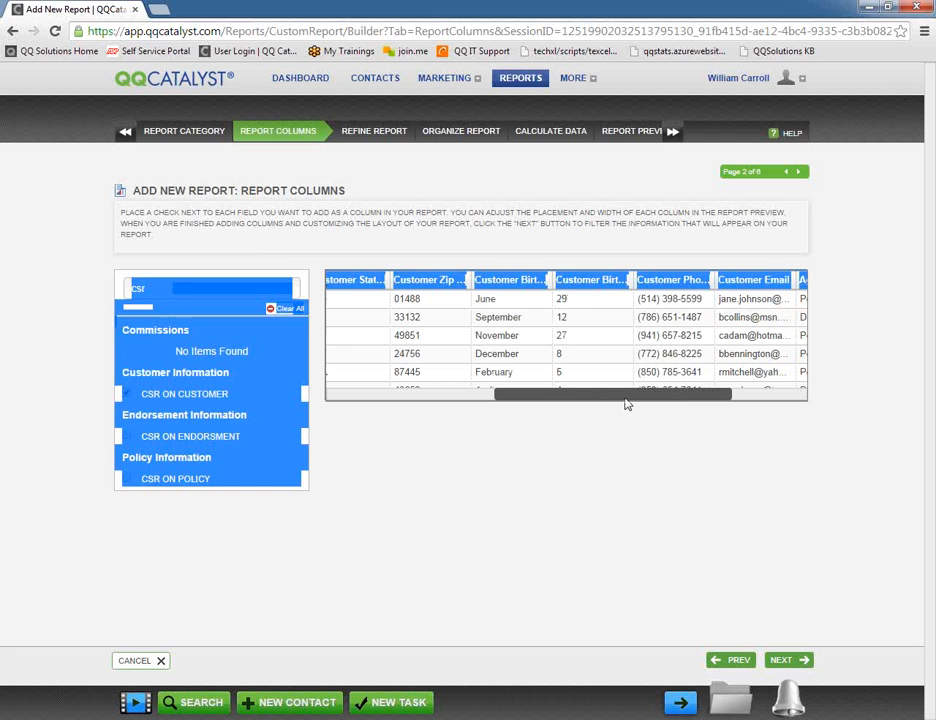
click(570, 434)
drag(561, 394, 641, 367)
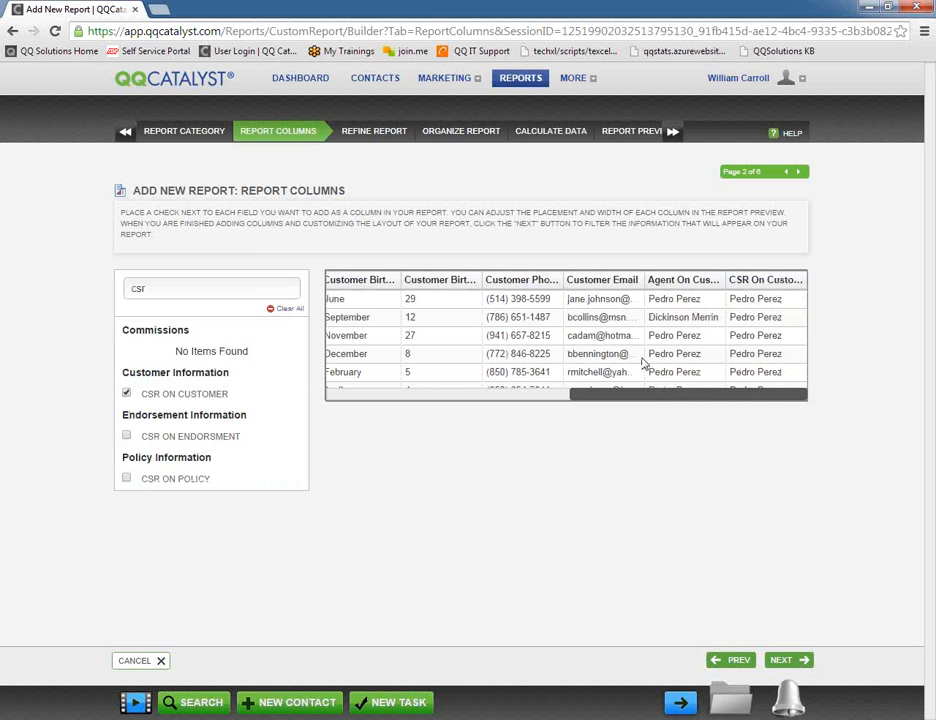
drag(606, 282, 510, 284)
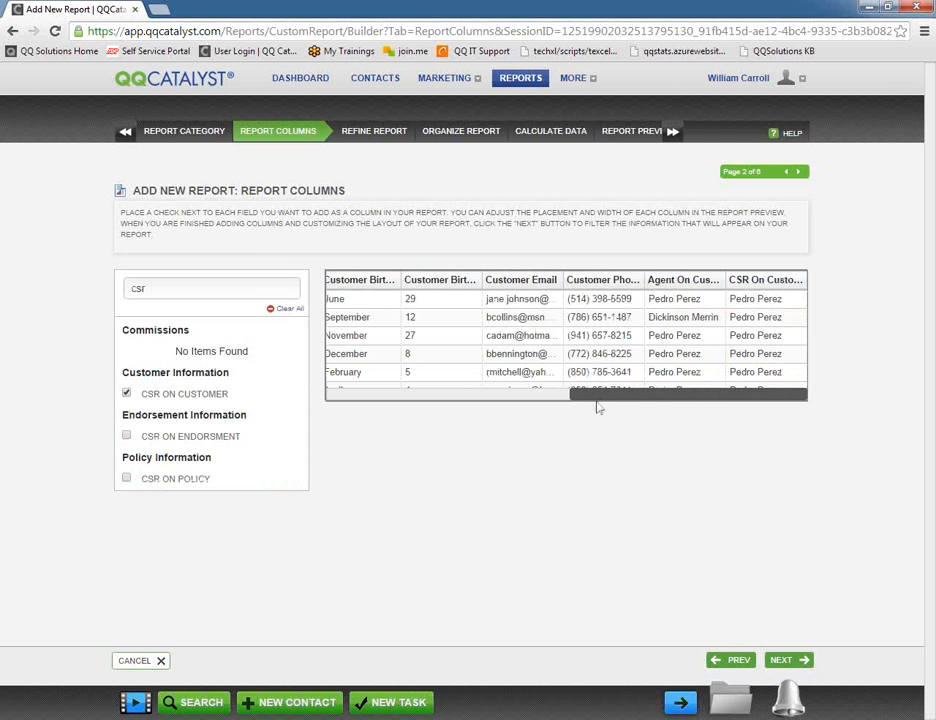
drag(624, 401, 368, 393)
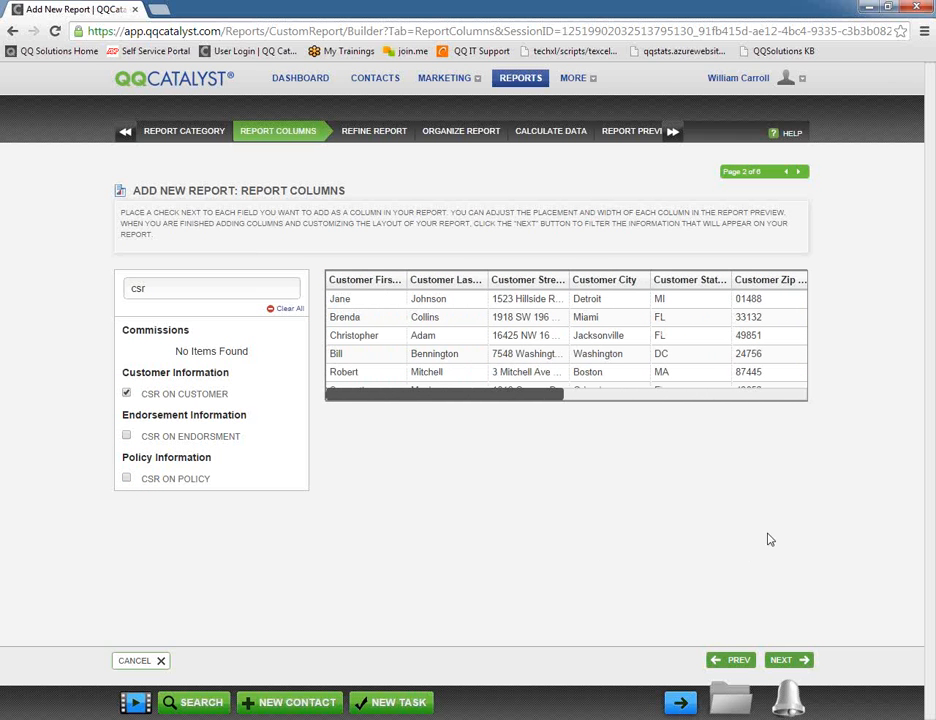
Continue to the Refine Report page and add four filter rows
click(786, 662)
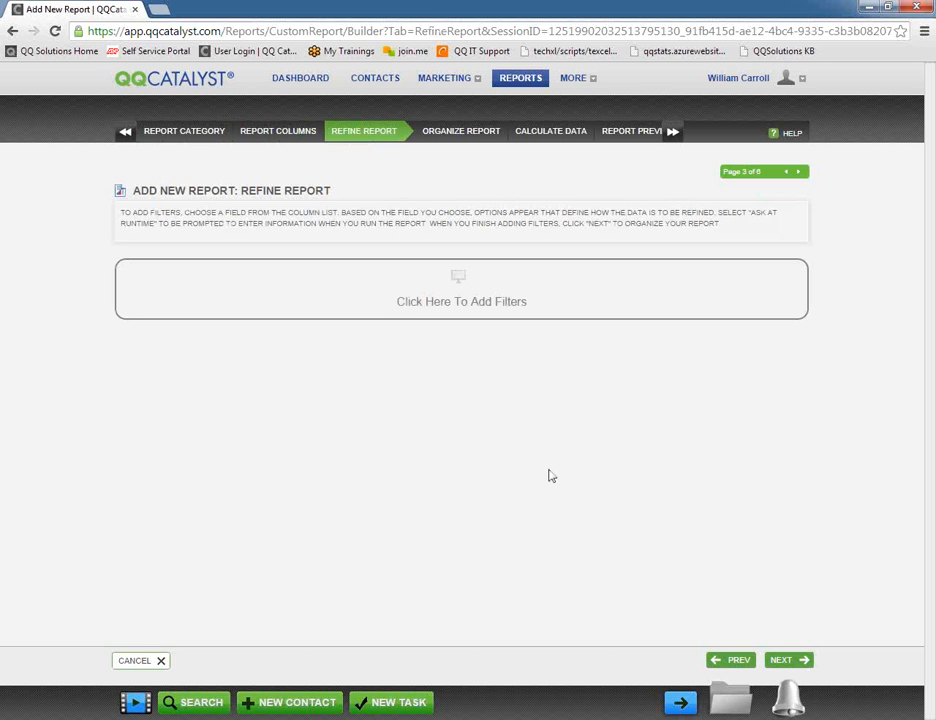
click(392, 290)
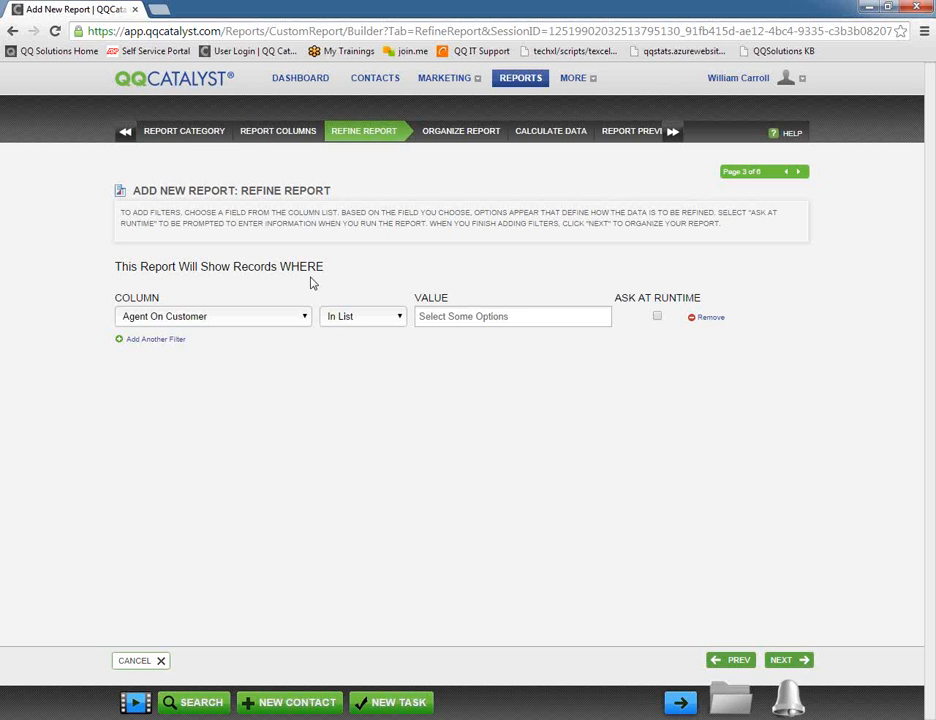
click(140, 341)
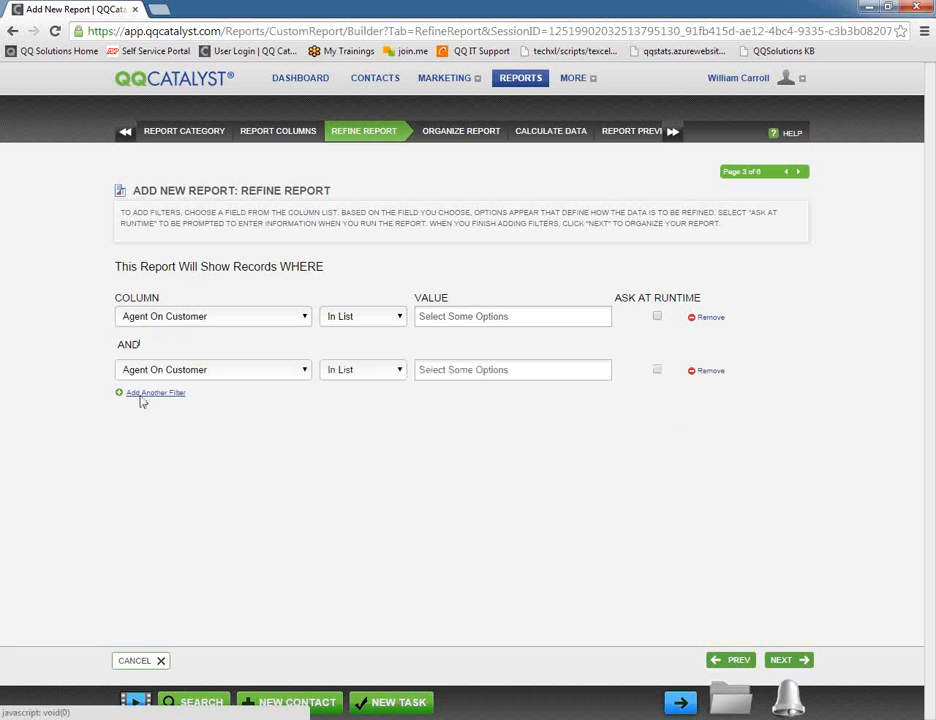
click(140, 396)
click(144, 448)
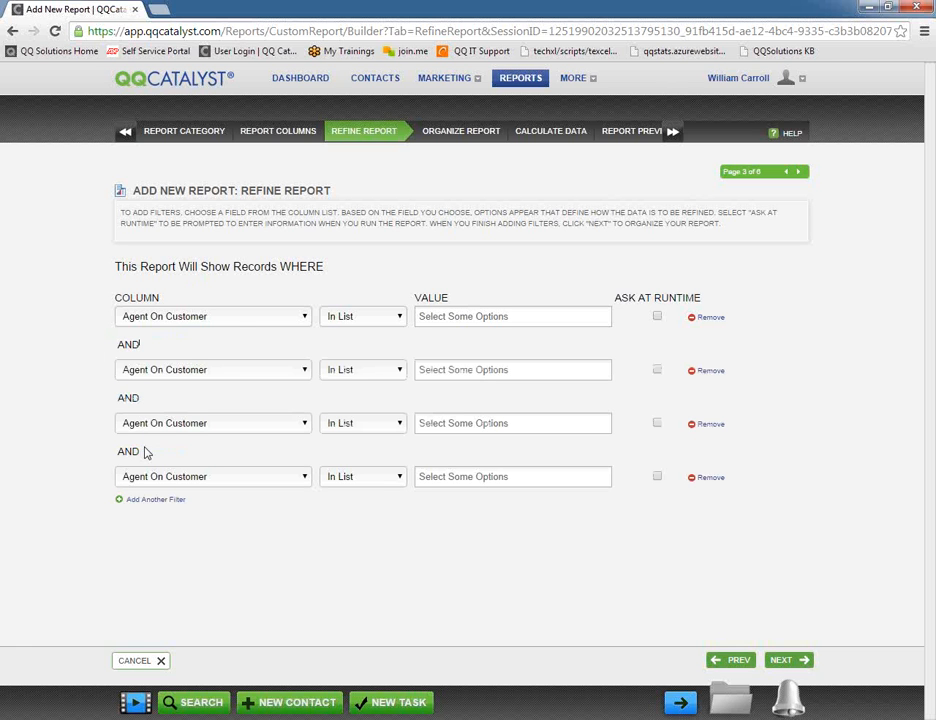
Set the first filter to Agent On Customer, In List, with the signed-in user's name as its value
click(180, 318)
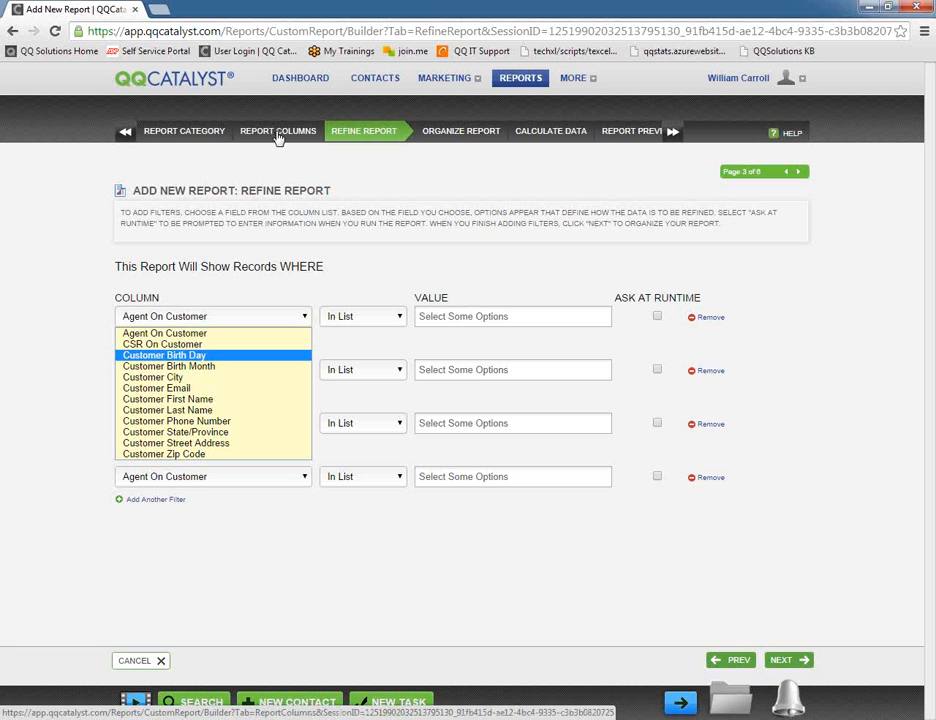
click(185, 337)
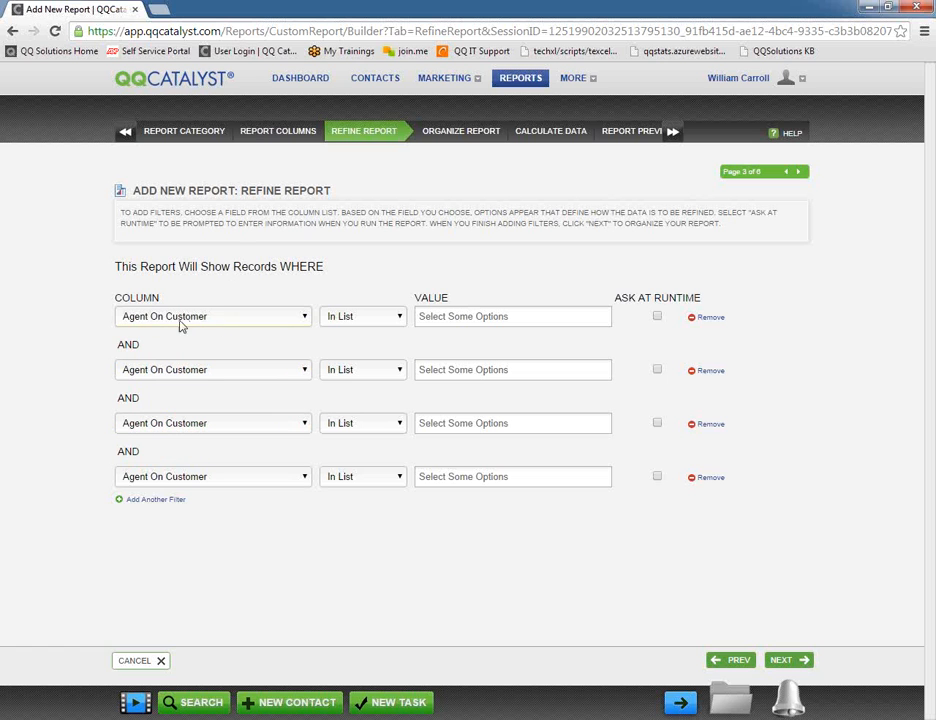
click(357, 318)
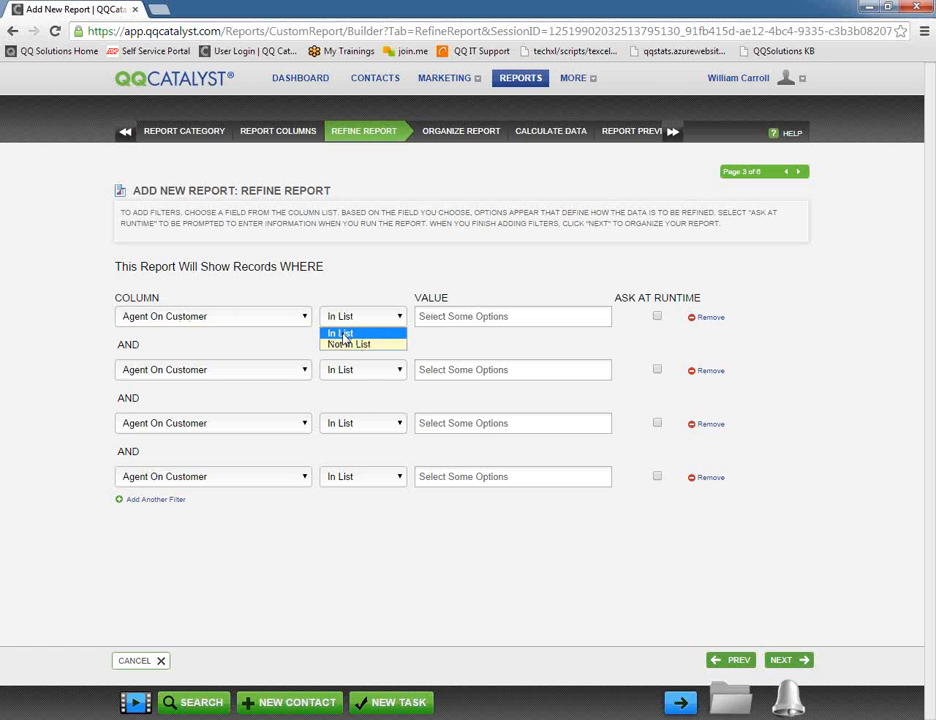
click(472, 322)
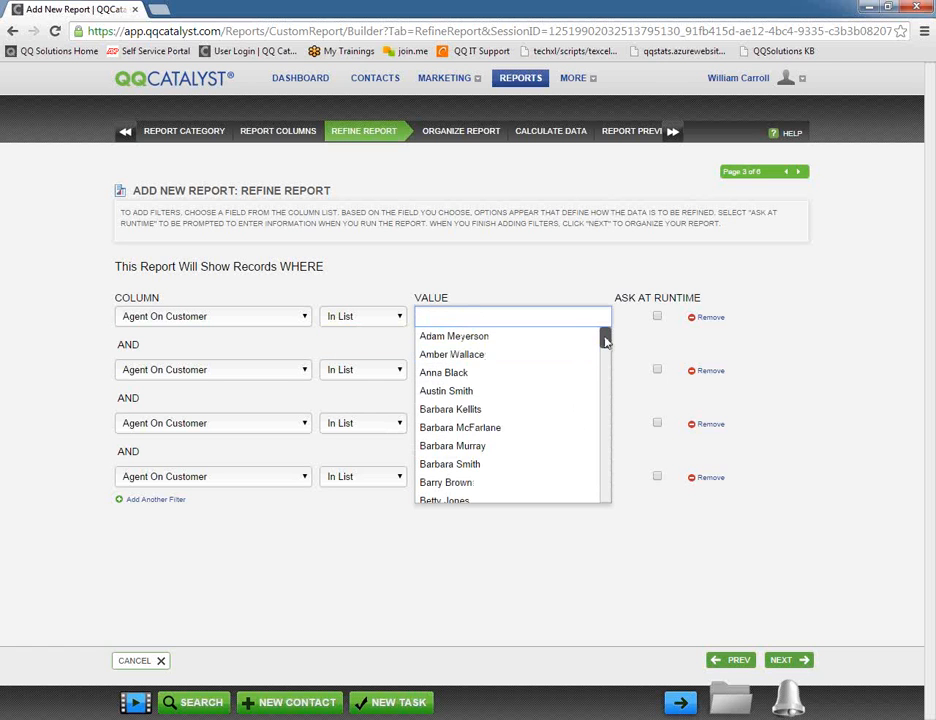
scroll(605, 460, down, 10)
scroll(435, 483, down, 5)
click(435, 483)
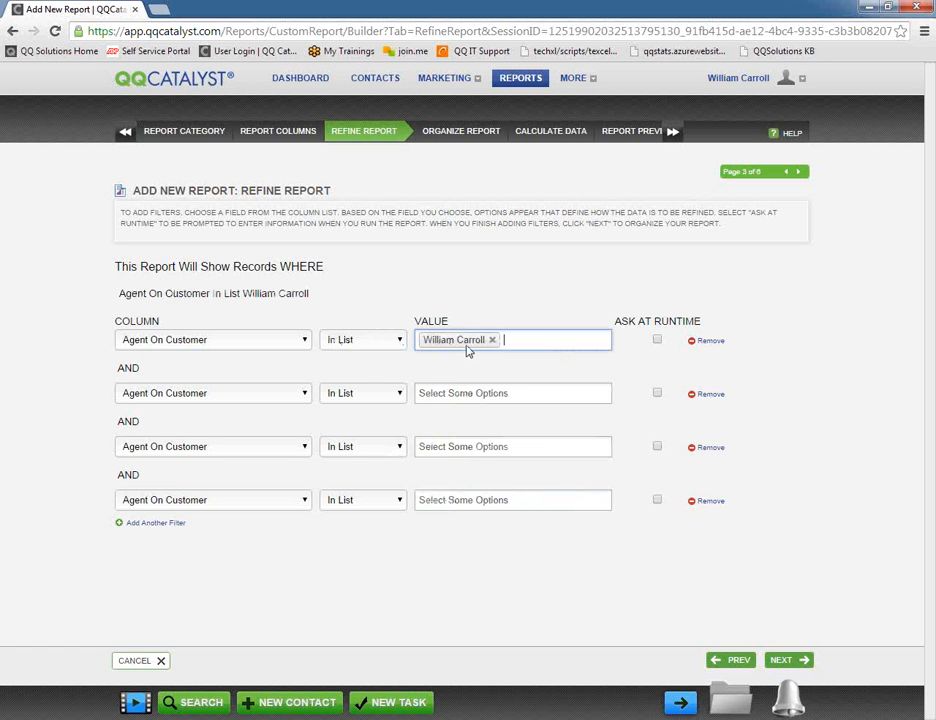
Try Not In List with the signed-in user's name in the first filter, clear the value and restore In List
click(393, 342)
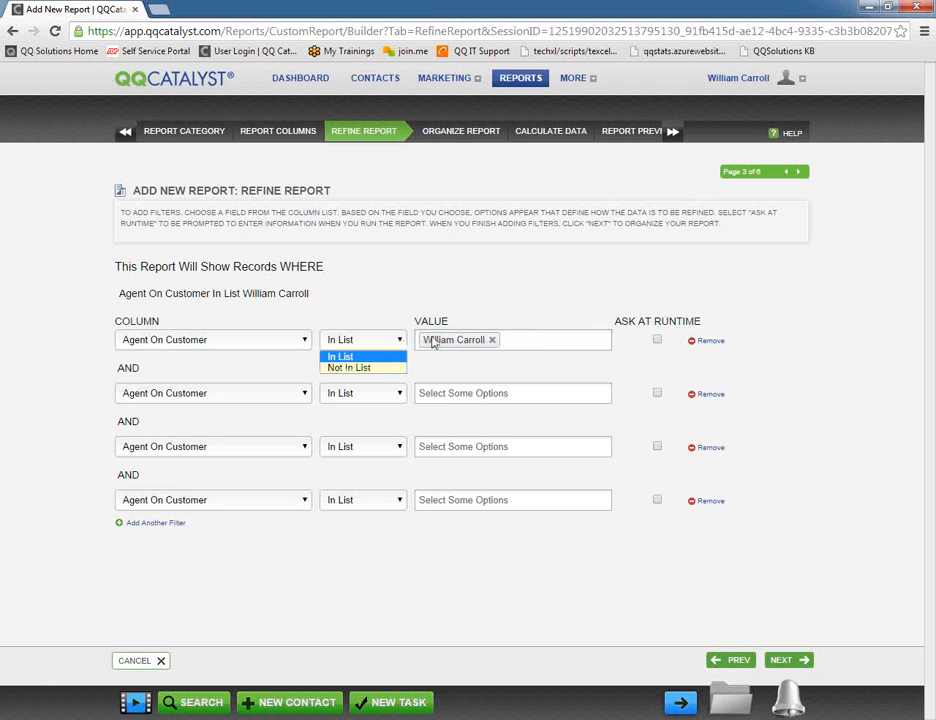
click(338, 369)
click(460, 316)
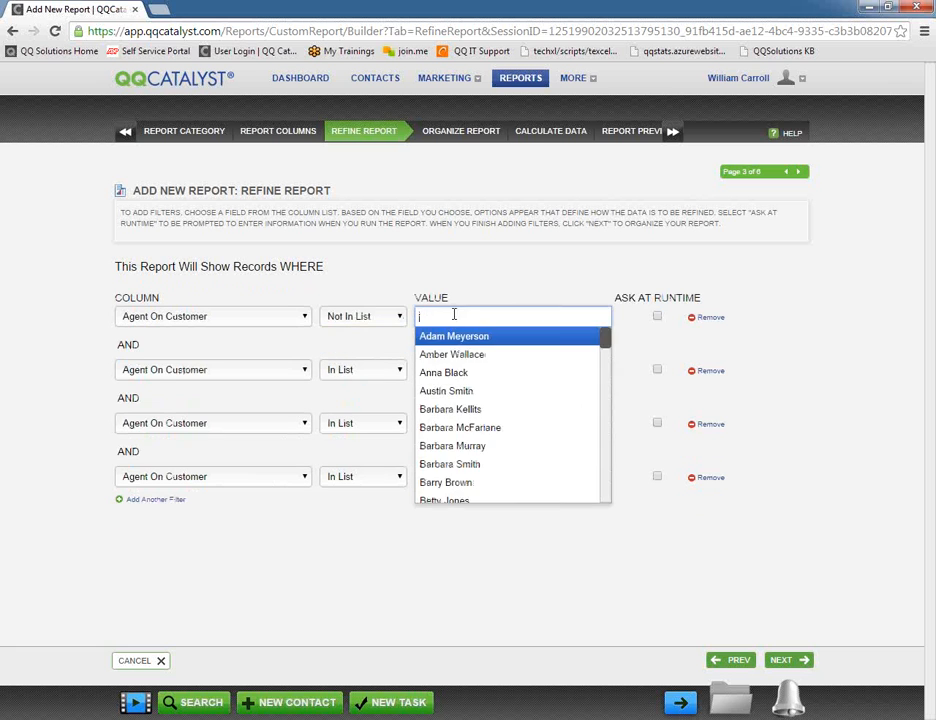
scroll(500, 428, down, 10)
click(462, 477)
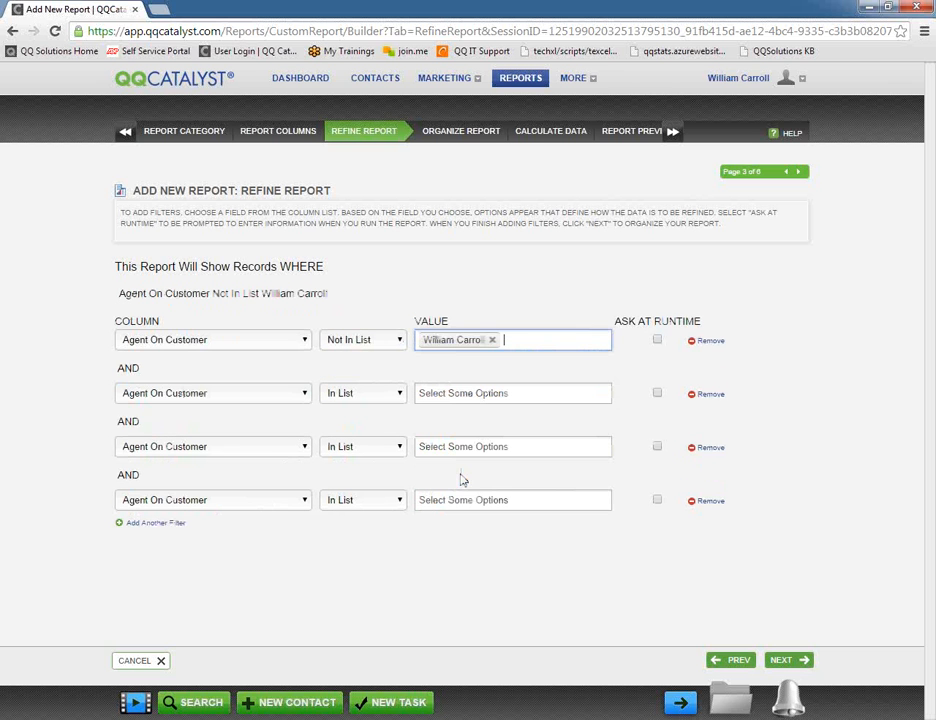
click(492, 341)
click(341, 320)
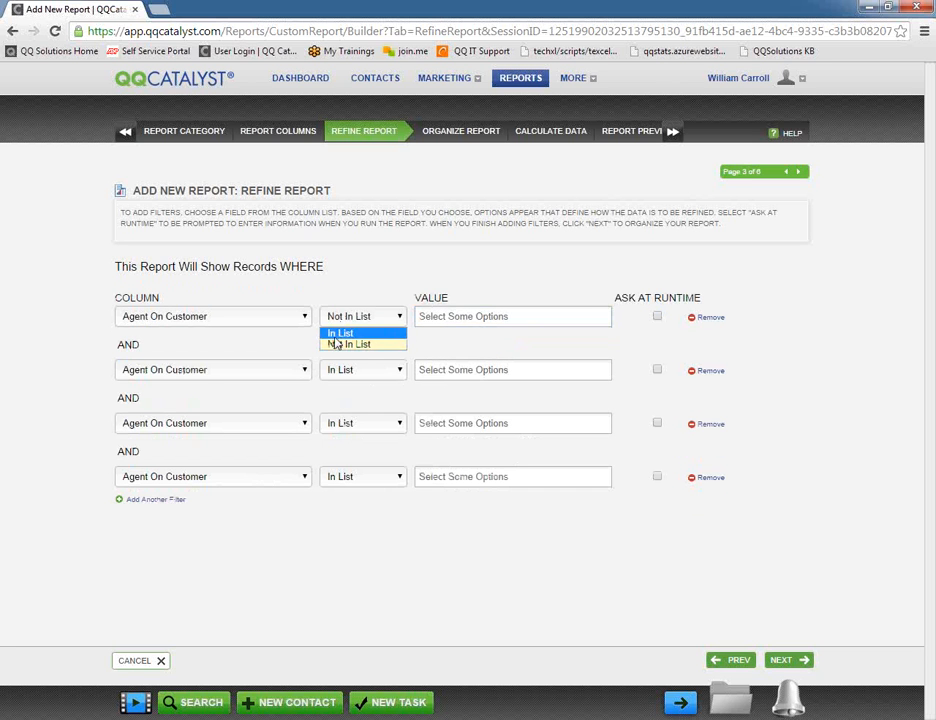
click(340, 332)
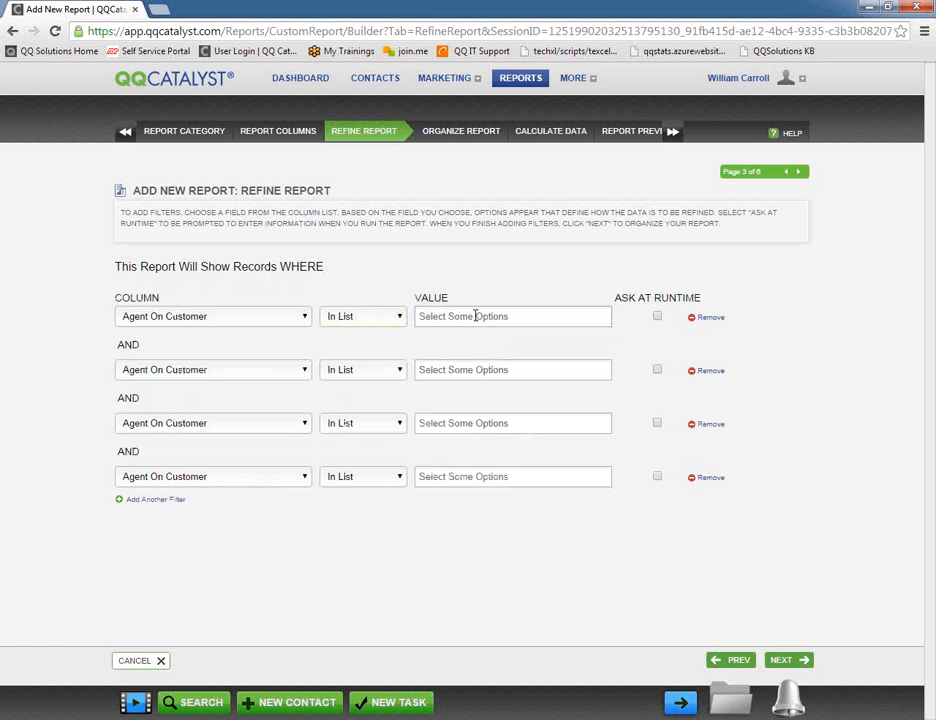
Enable Ask At Runtime for the Agent On Customer filter and choose the signed-in user's name as its value
click(657, 317)
click(436, 317)
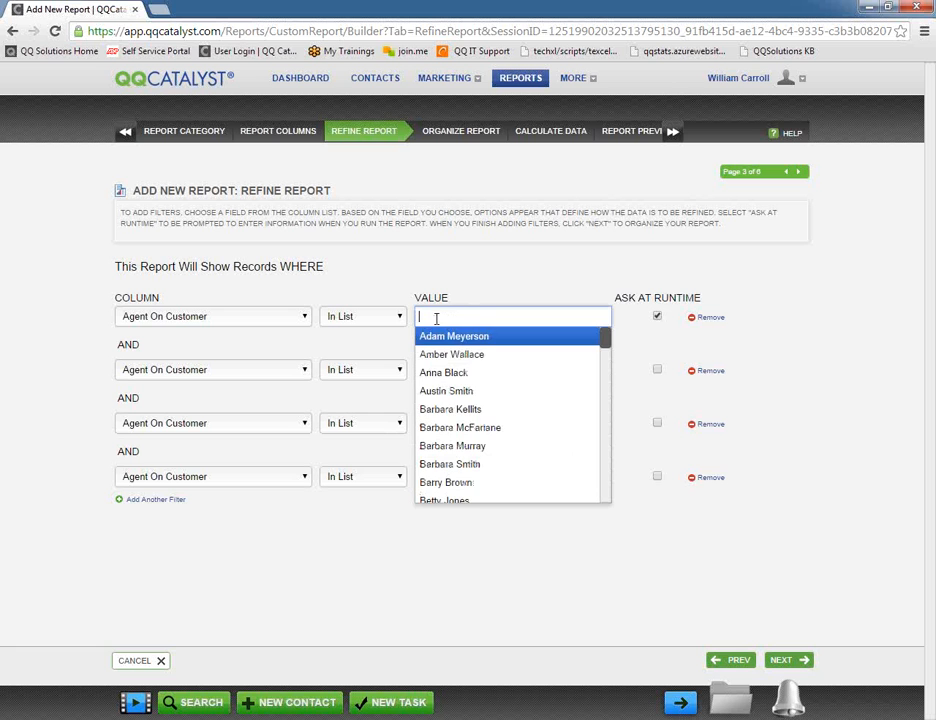
drag(605, 340, 604, 517)
click(489, 477)
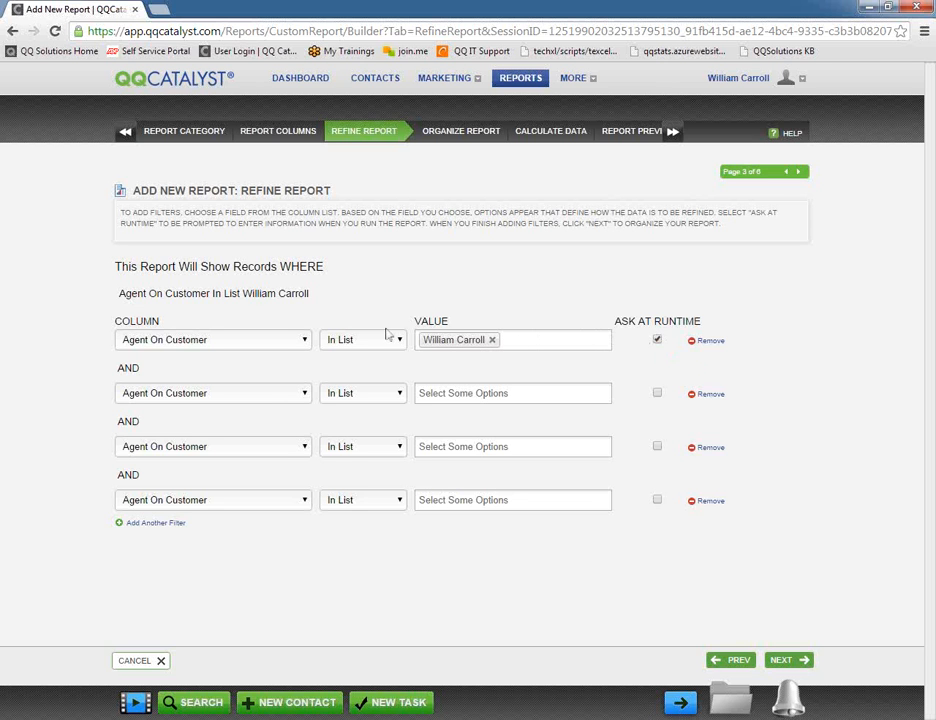
Open the column choices for the second filter
click(270, 395)
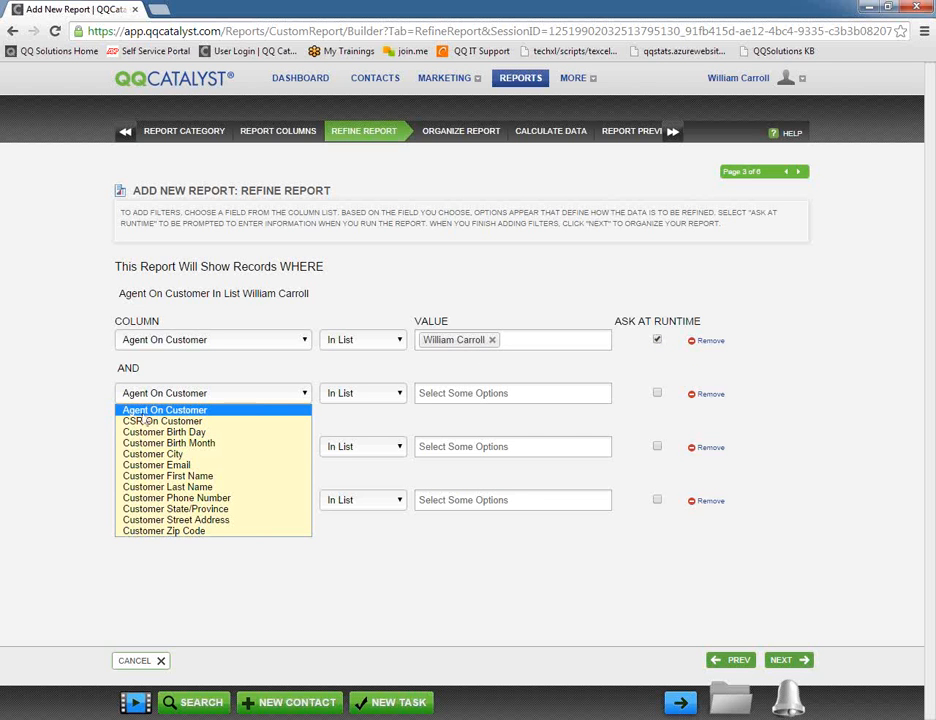
Set the second filter's column to CSR On Customer and choose the first employee, the same one as in the agent filter, as its value
click(135, 420)
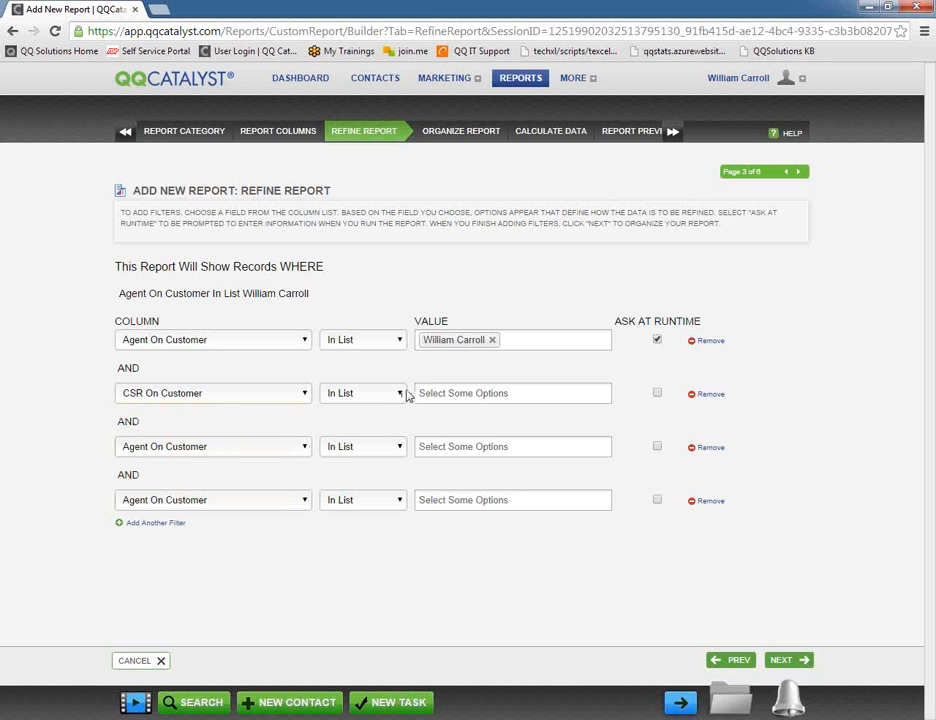
click(657, 393)
click(485, 392)
drag(606, 411, 608, 589)
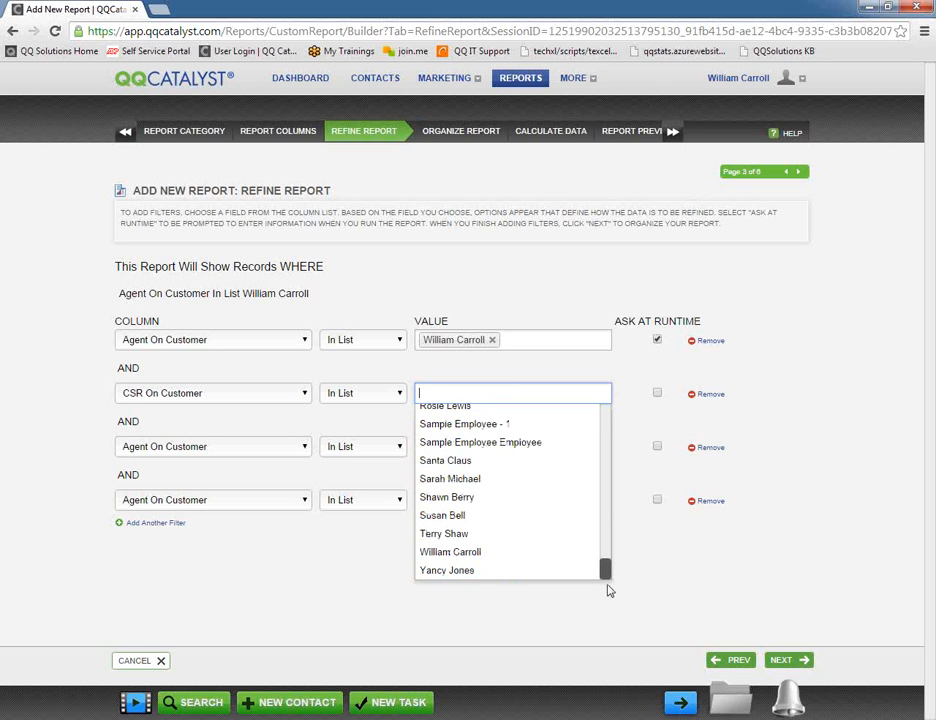
click(478, 555)
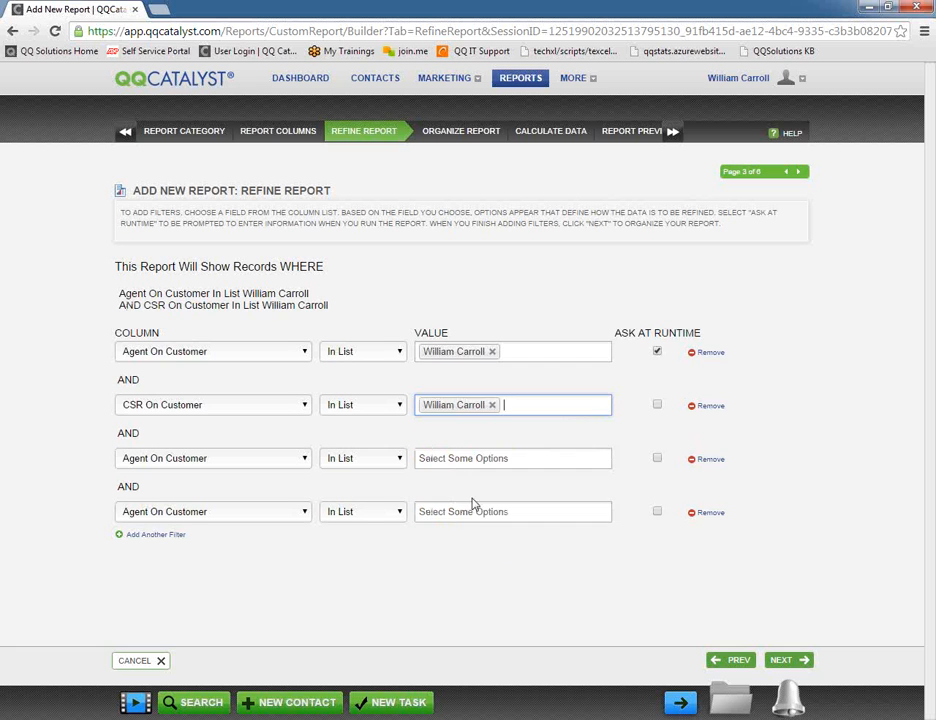
Add three more employees to the values of the CSR On Customer filter
click(514, 405)
text(ope)
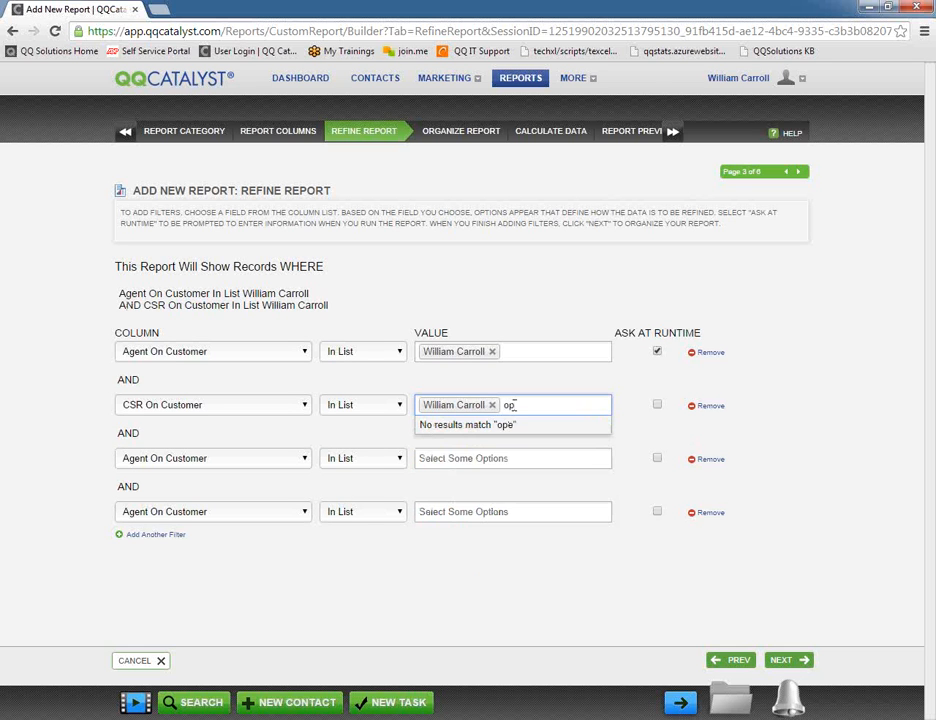
key(BackSpace)
key(BackSpace)
text(pedro)
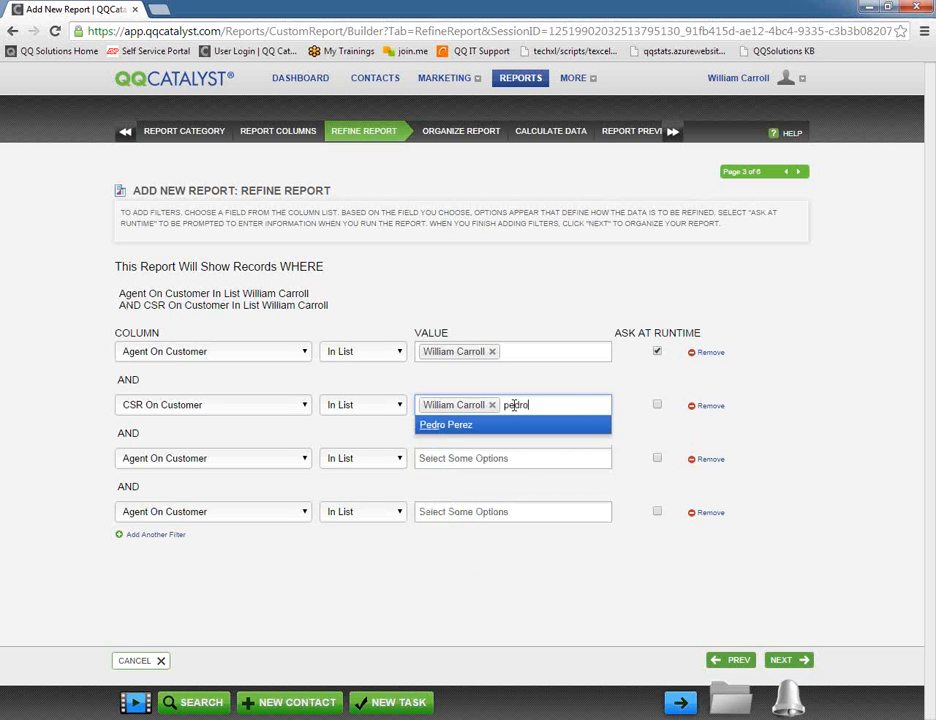
key(Return)
text(eliz)
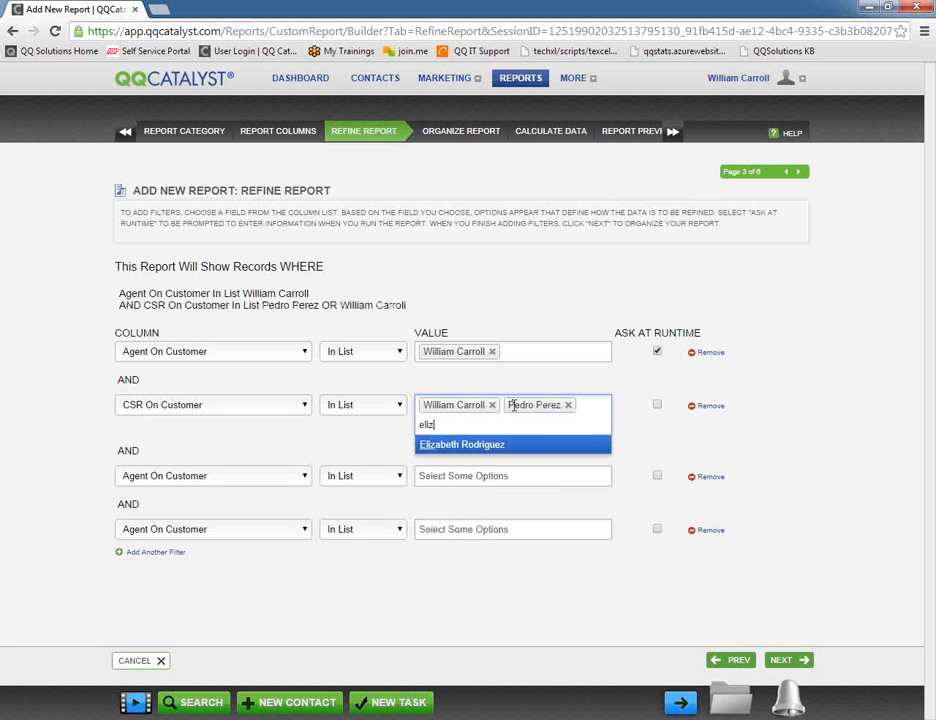
key(Return)
text(judy)
key(Return)
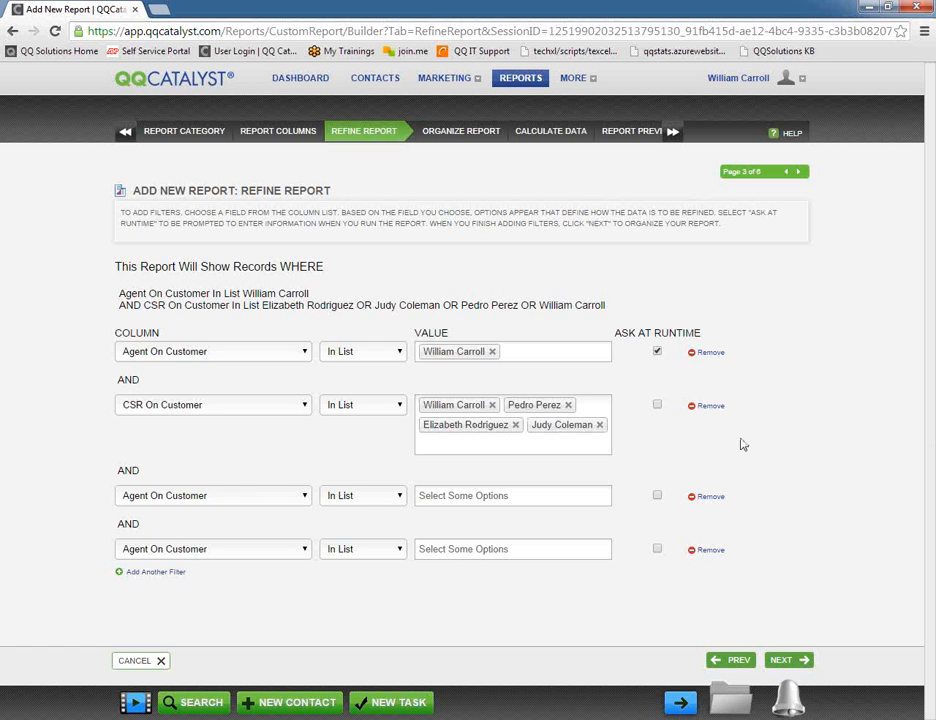
Set the third filter to Customer Birth Month in October, November and December, with its values asked at runtime
click(255, 503)
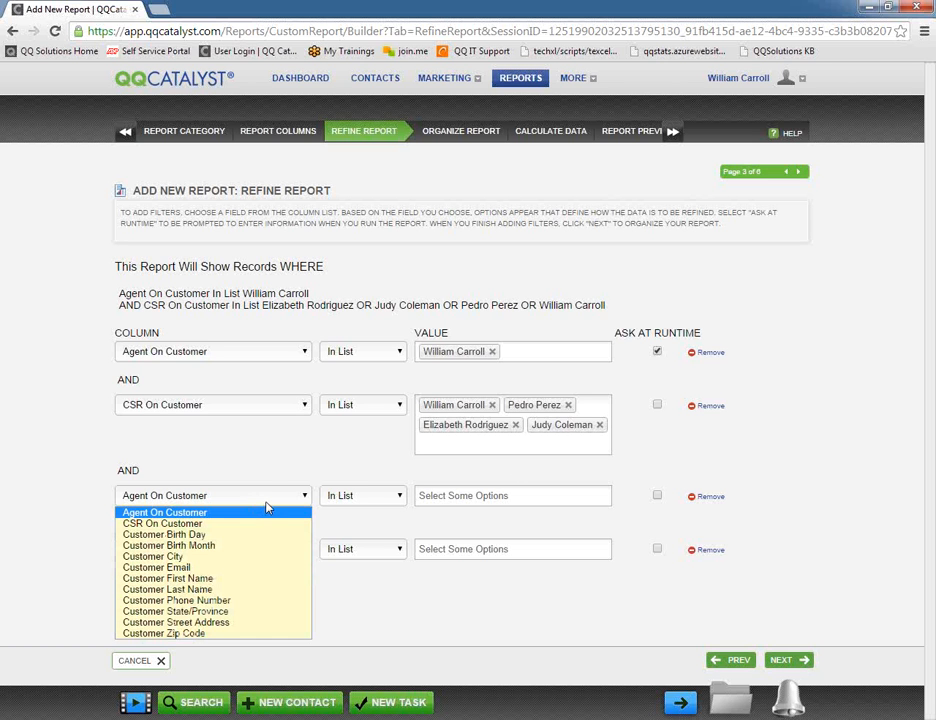
click(207, 546)
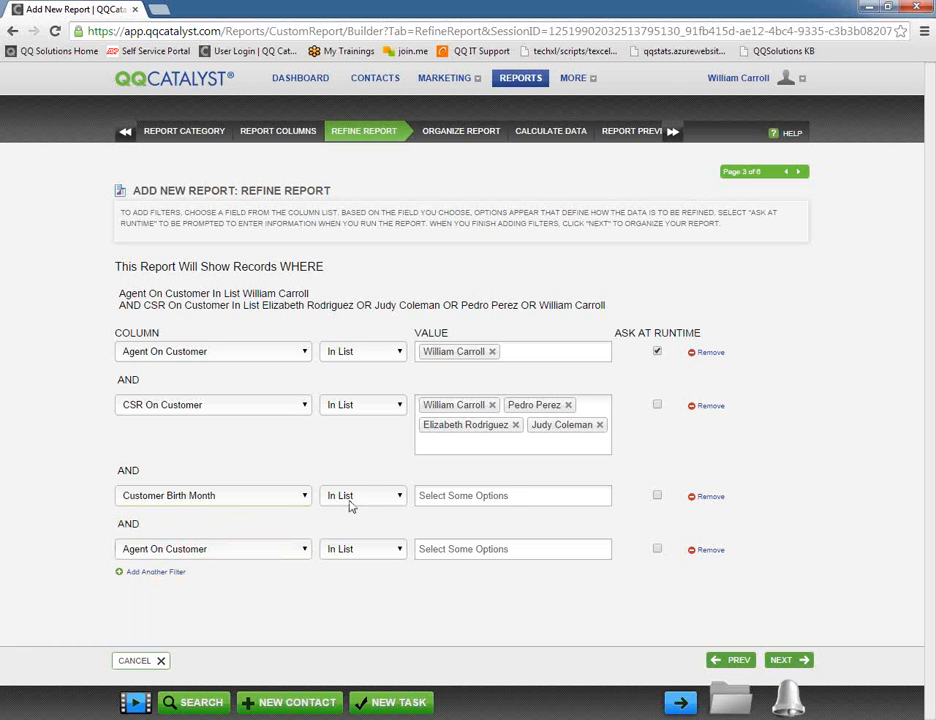
click(558, 493)
drag(606, 556, 600, 665)
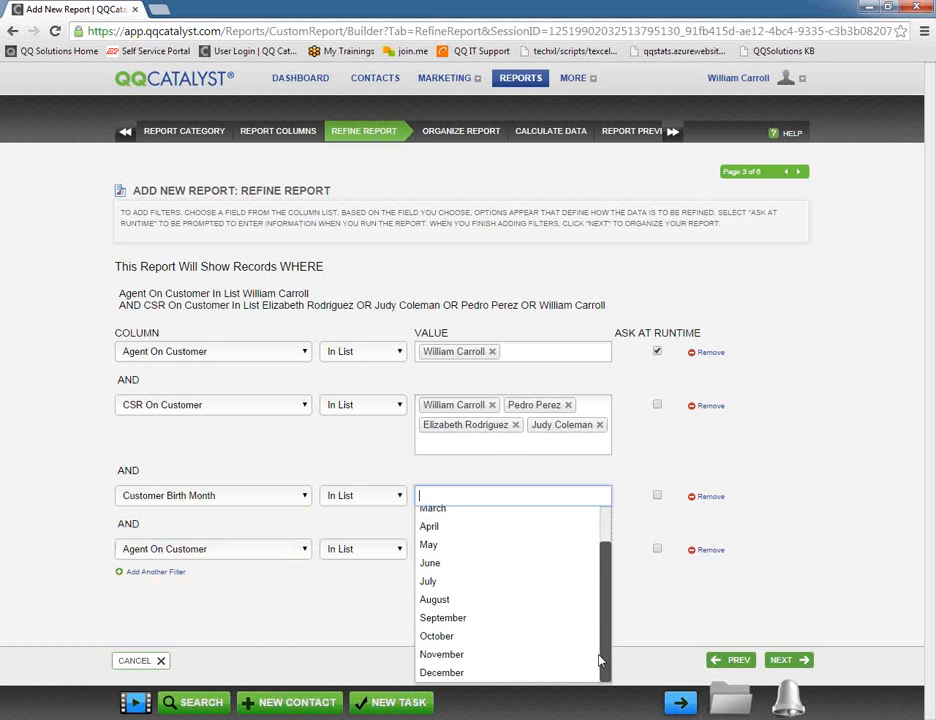
click(448, 638)
click(495, 507)
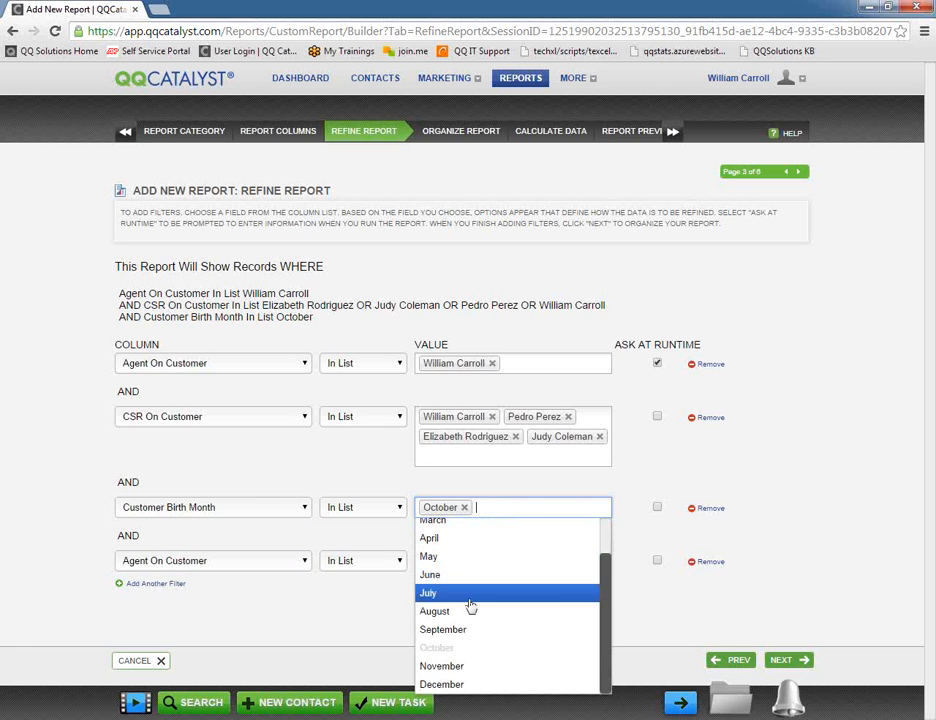
click(447, 665)
click(587, 497)
scroll(497, 590, down, 2)
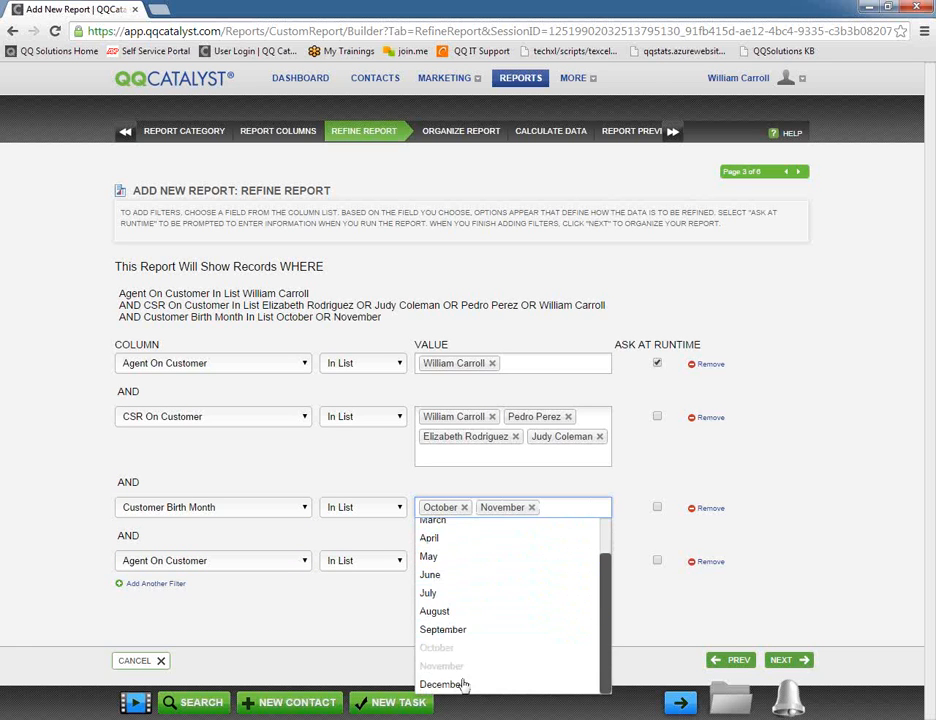
click(463, 684)
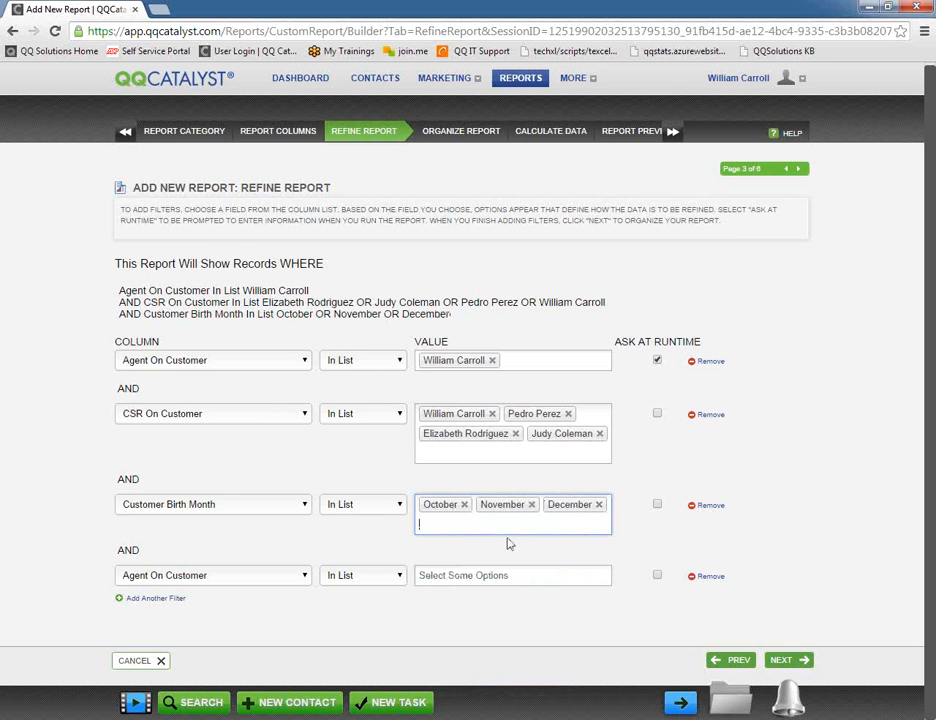
click(658, 506)
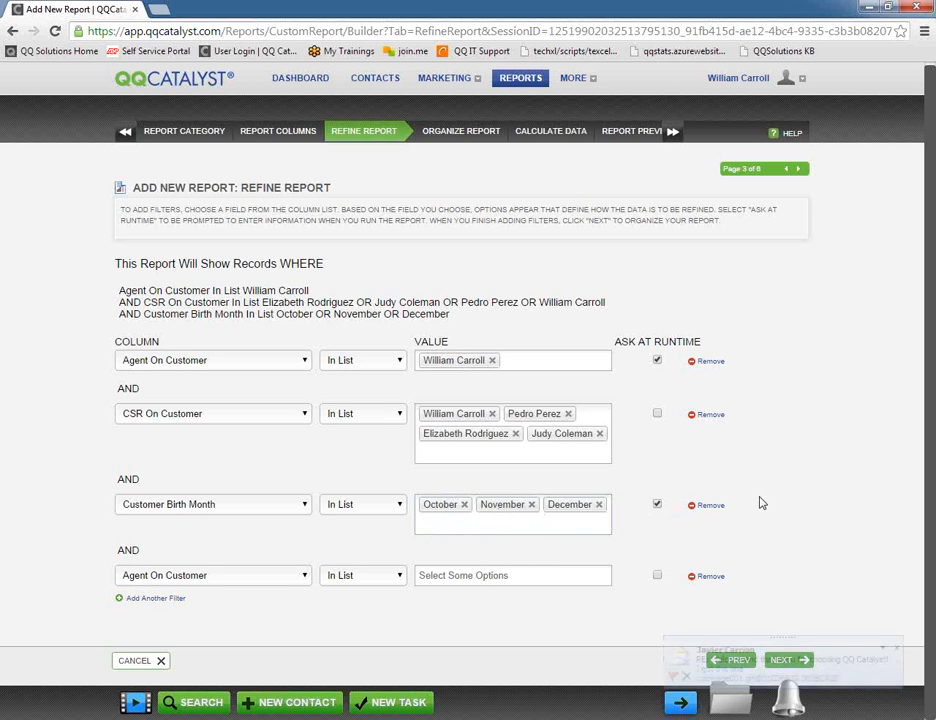
click(897, 648)
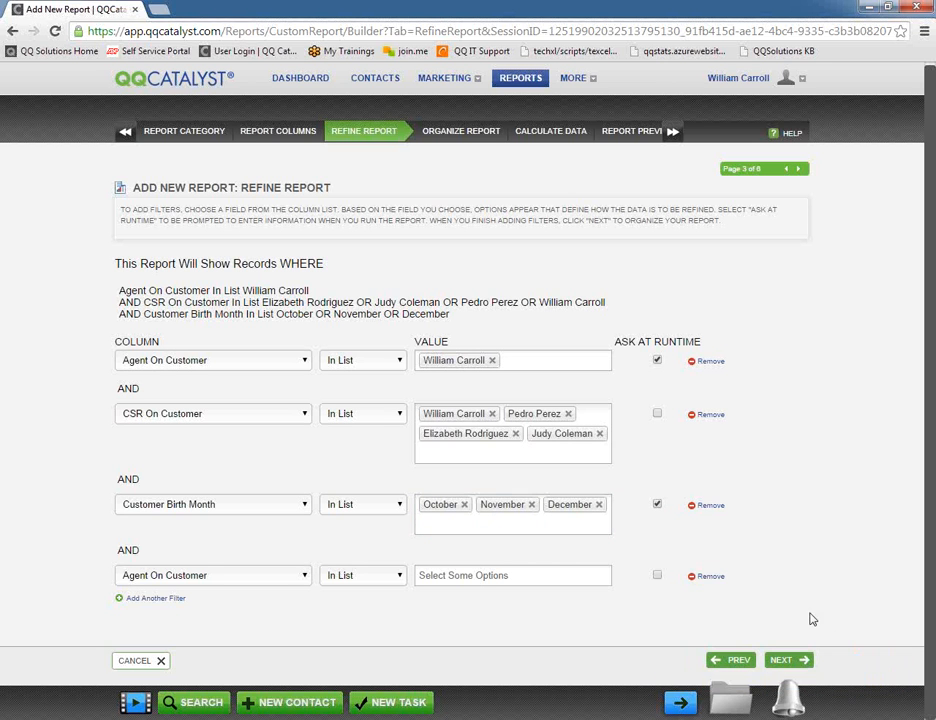
Set the fourth filter's column to Customer Zip Code, toggle its ask-at-runtime option, and continue to the Organize Report page
click(458, 575)
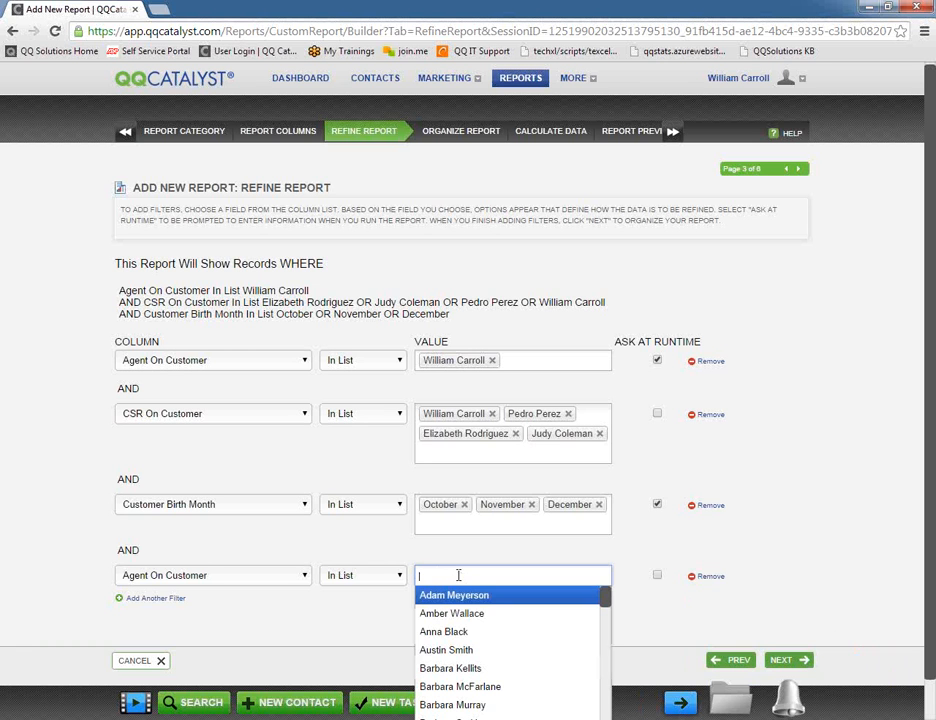
click(737, 563)
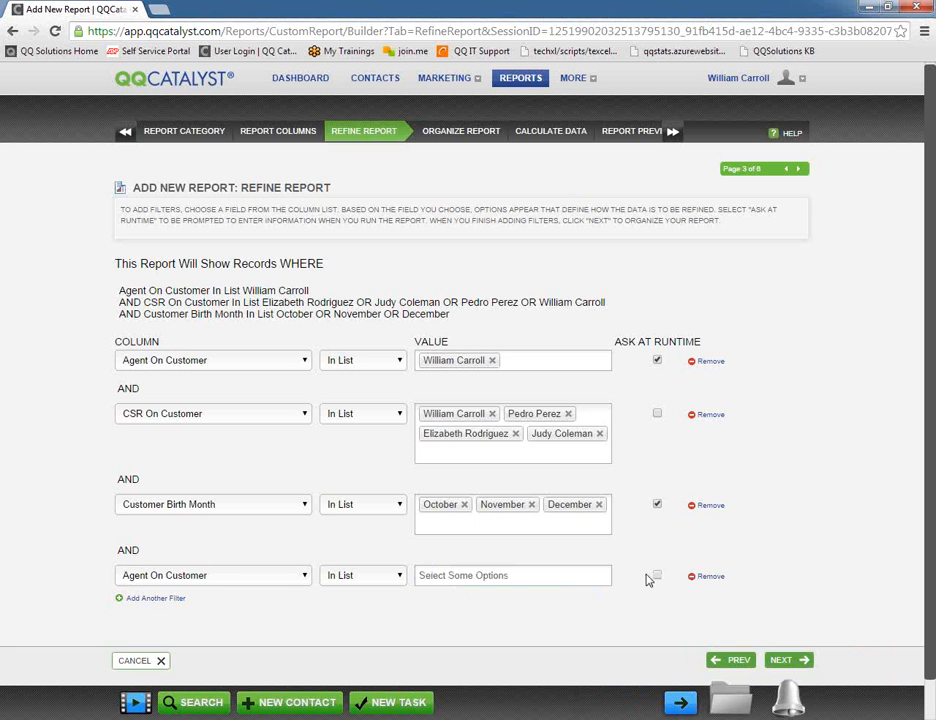
click(223, 578)
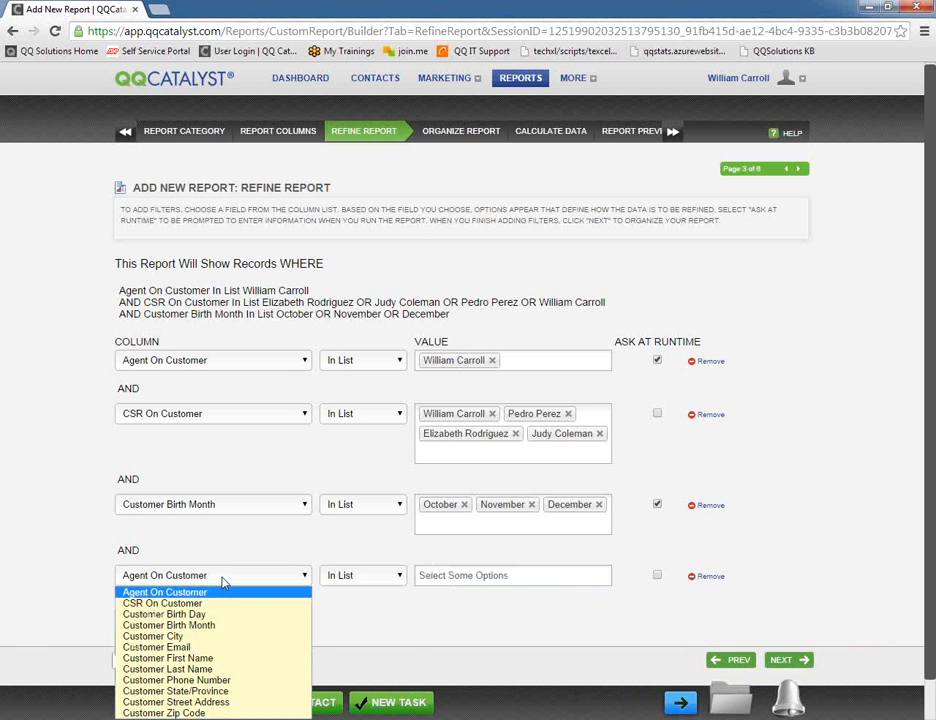
click(185, 713)
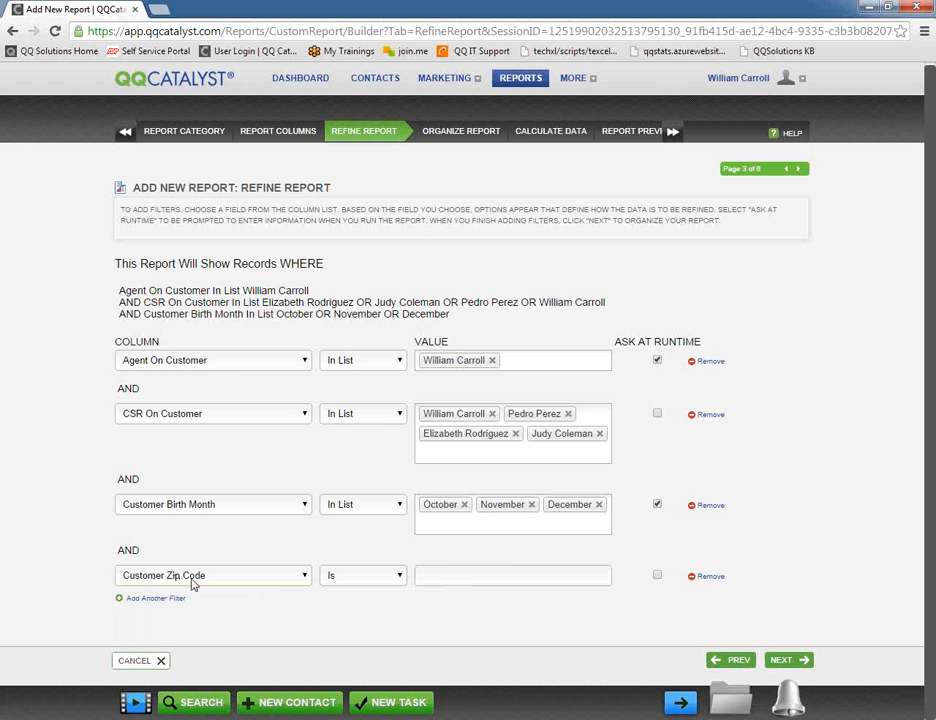
click(463, 578)
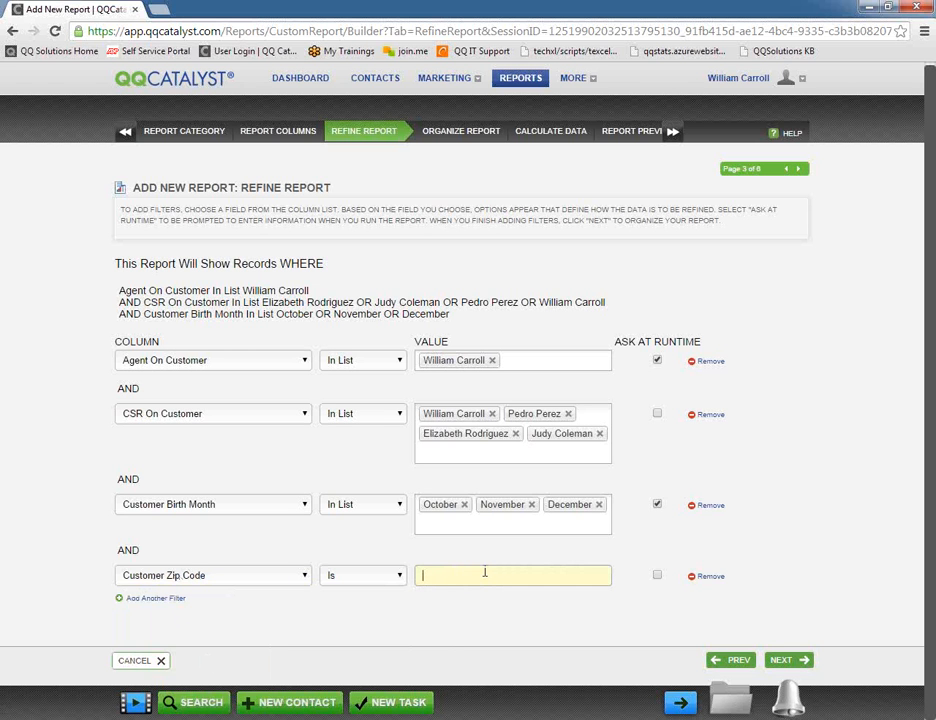
click(657, 576)
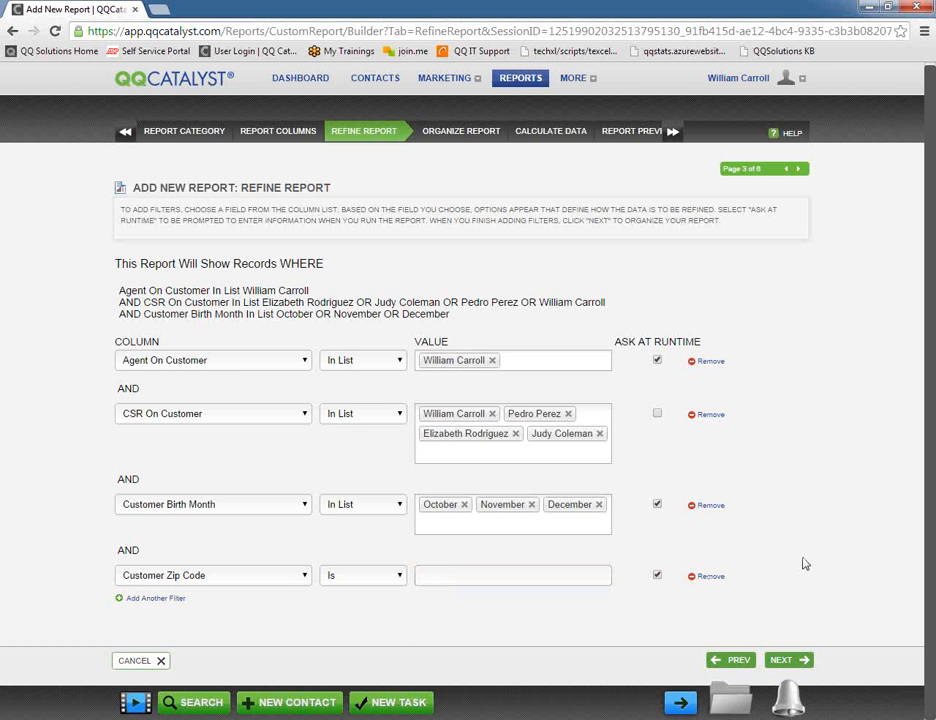
click(657, 576)
click(784, 663)
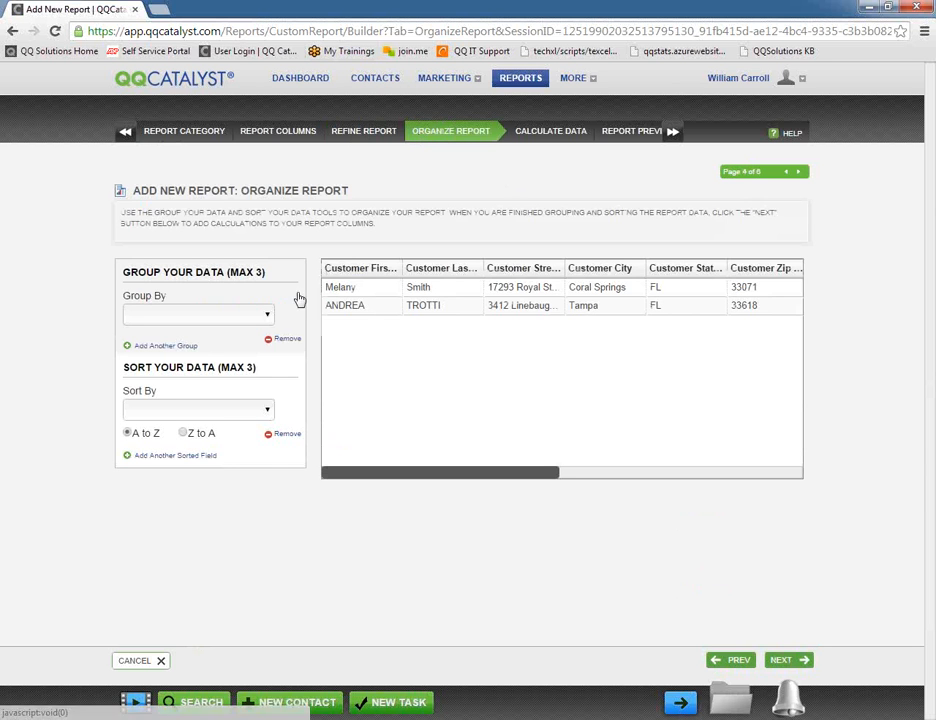
click(268, 314)
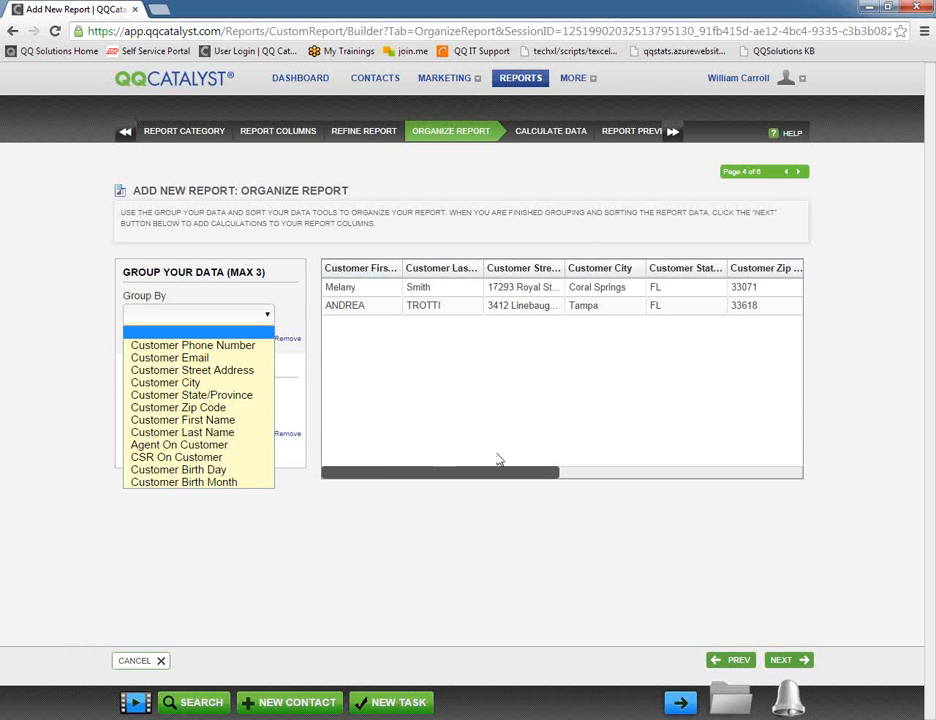
click(382, 472)
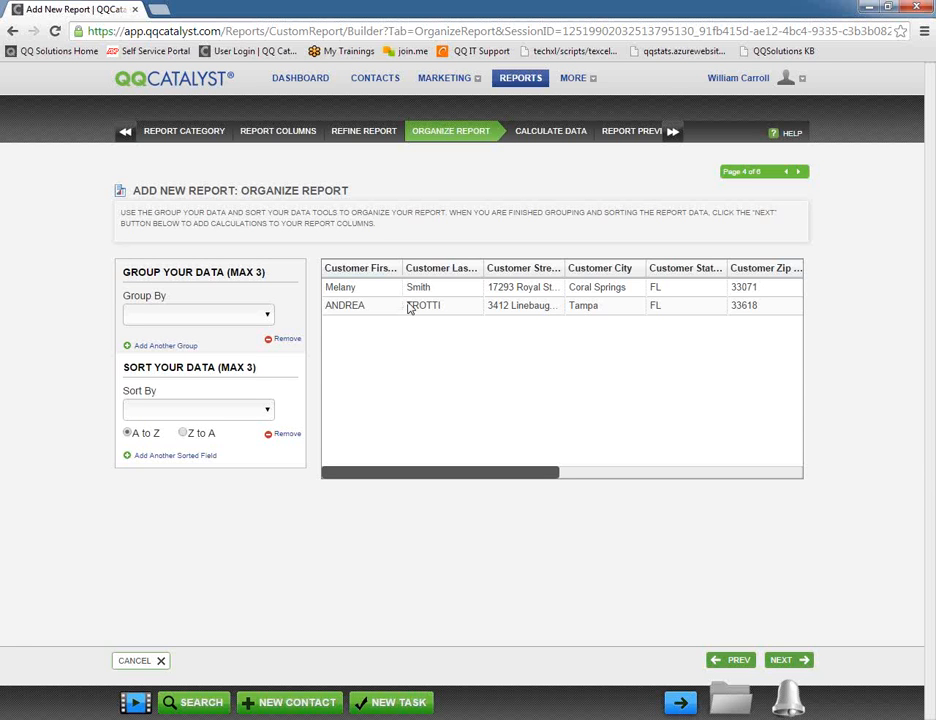
click(155, 316)
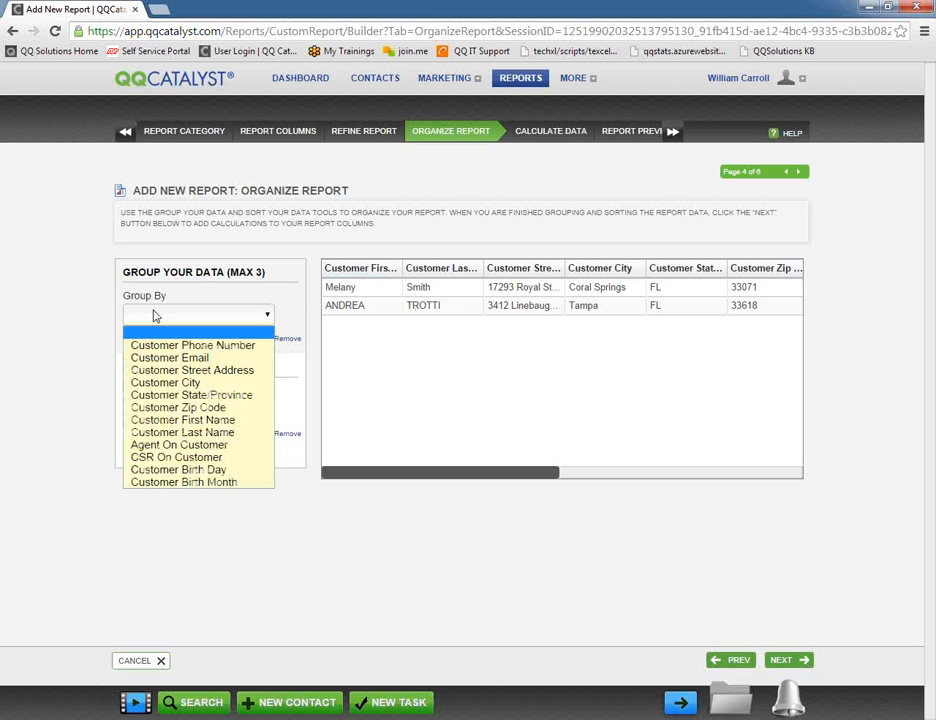
click(67, 470)
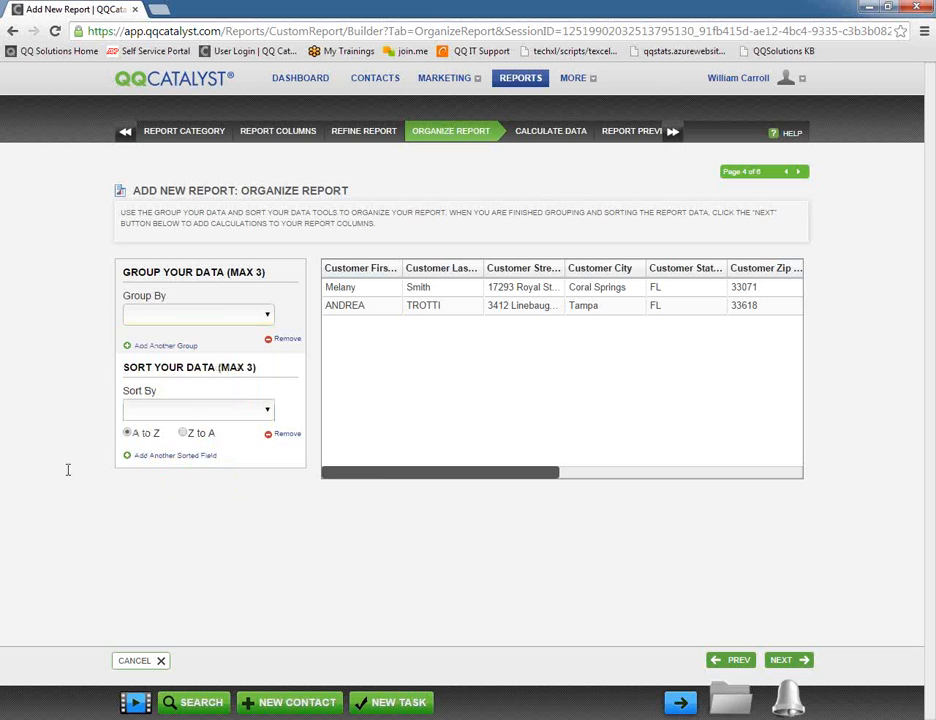
click(206, 411)
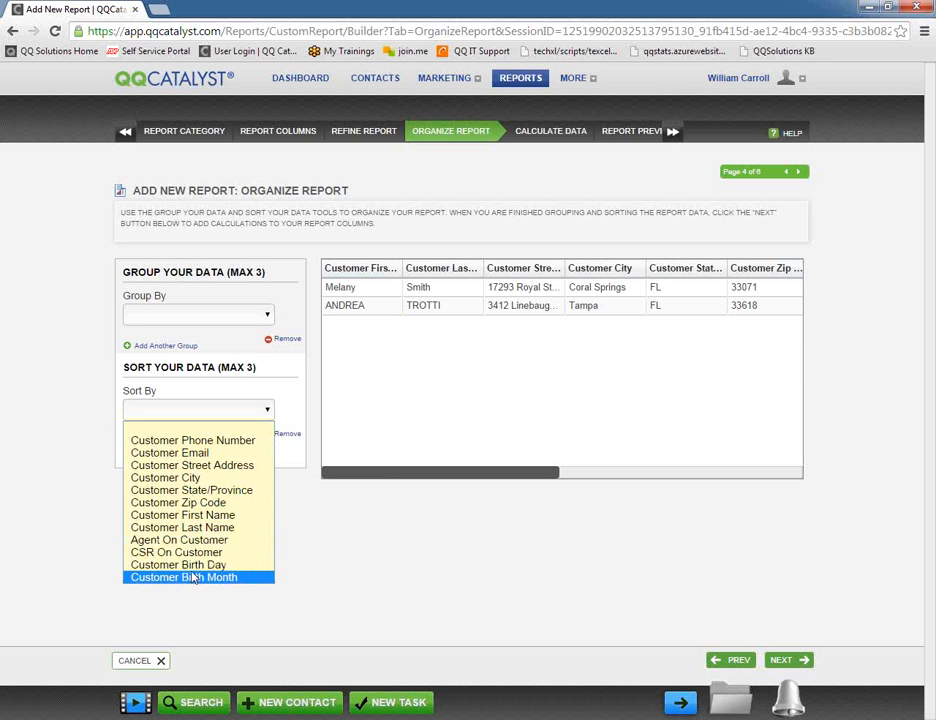
Group the report data by Customer Birth Month and look through the columns of the grouped preview
click(126, 313)
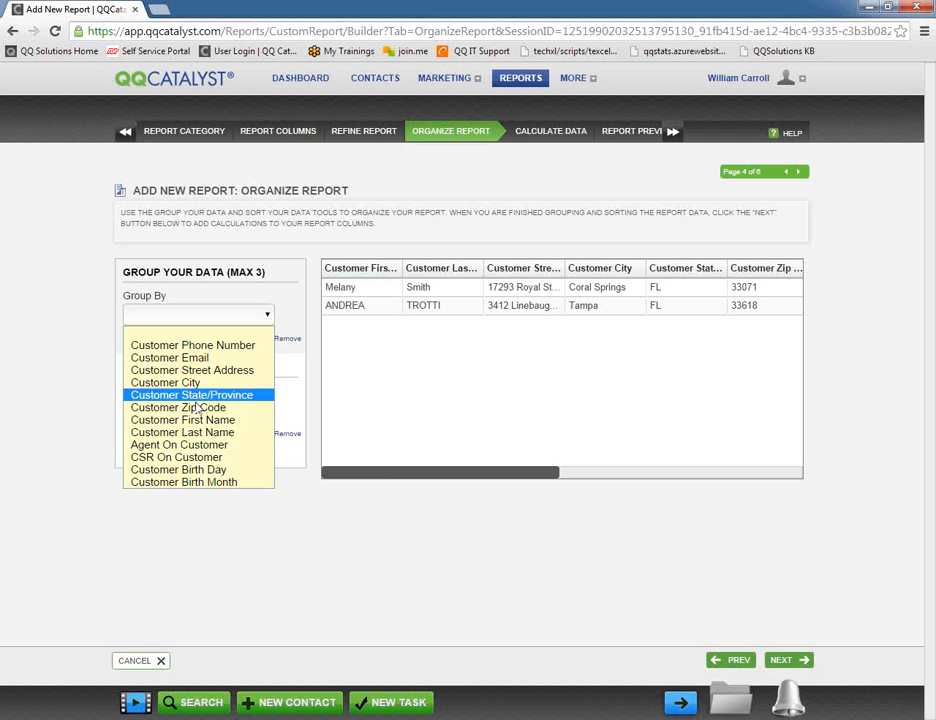
click(184, 482)
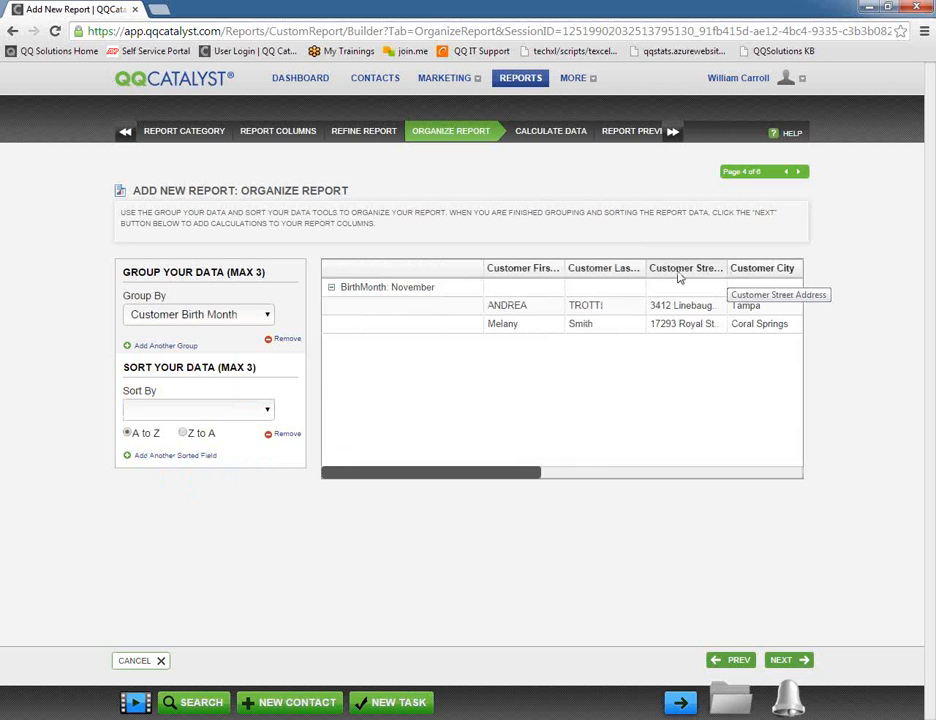
drag(455, 477, 508, 478)
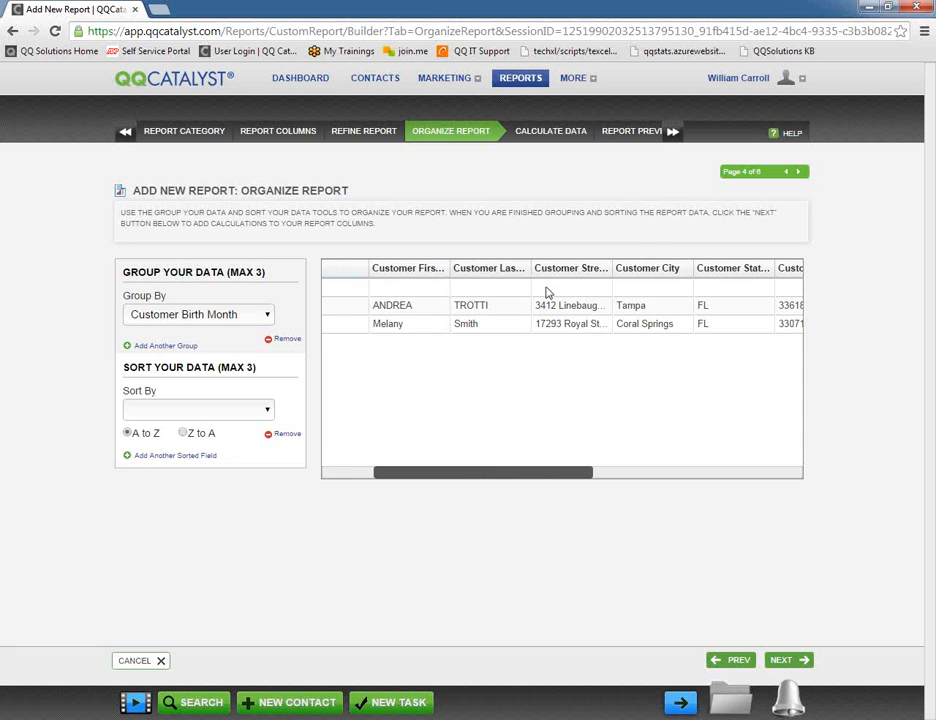
drag(488, 476, 673, 470)
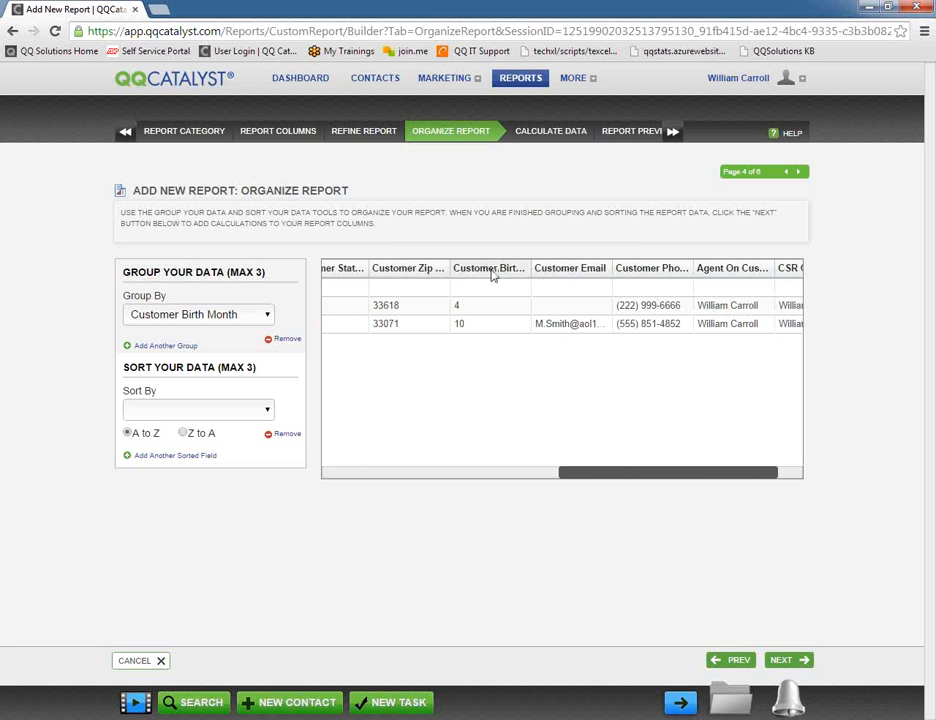
drag(566, 472, 317, 454)
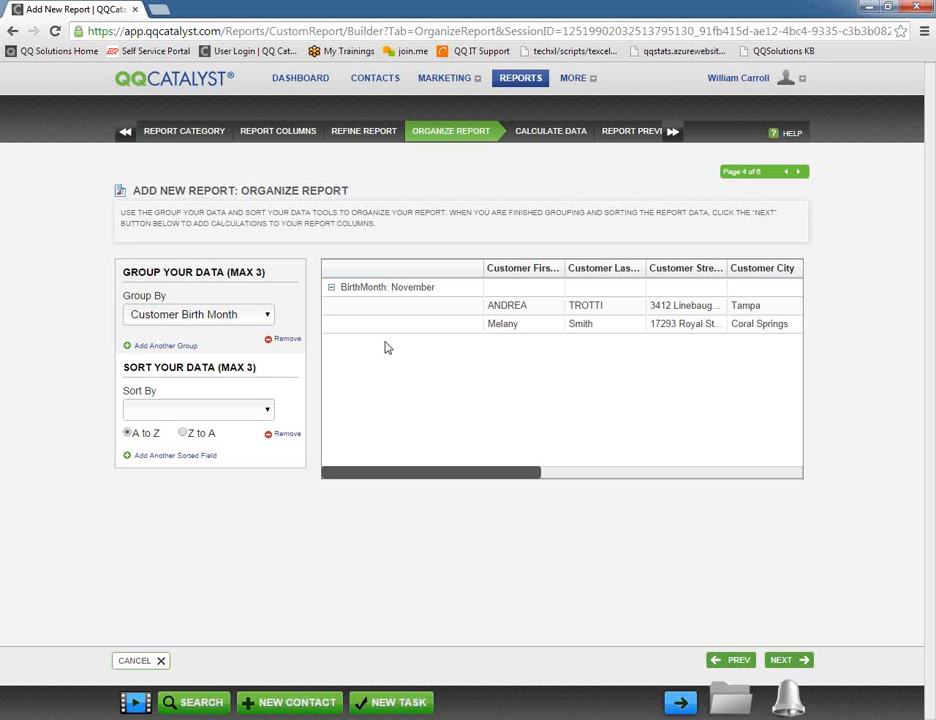
Try grouping secondarily by Customer Birth Day with a third grouping level added, and remove both extra levels
click(150, 347)
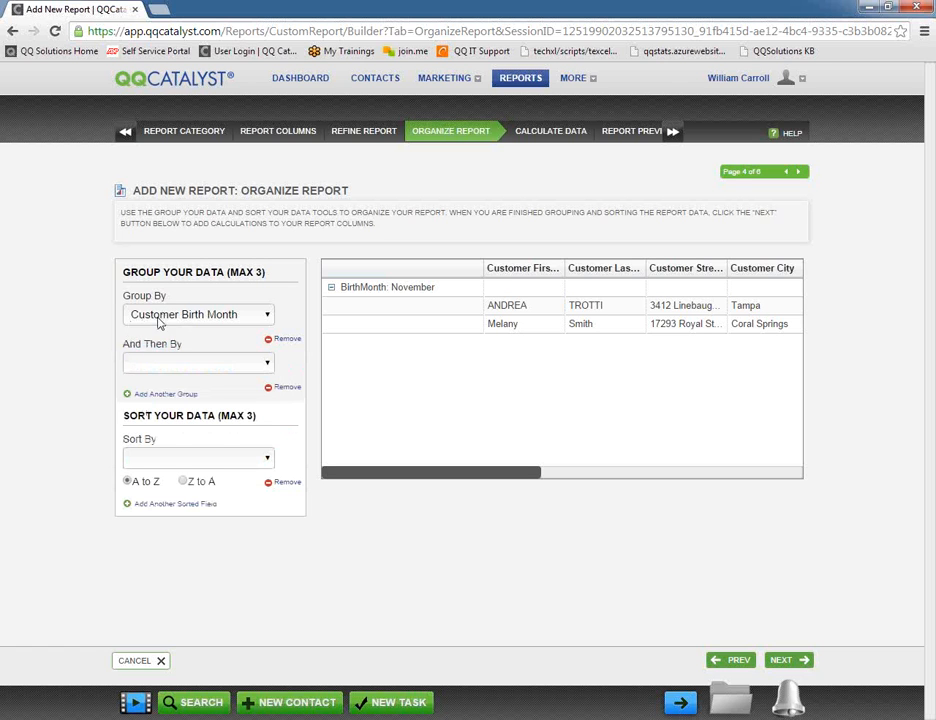
drag(119, 350, 189, 350)
click(153, 400)
drag(121, 392, 189, 394)
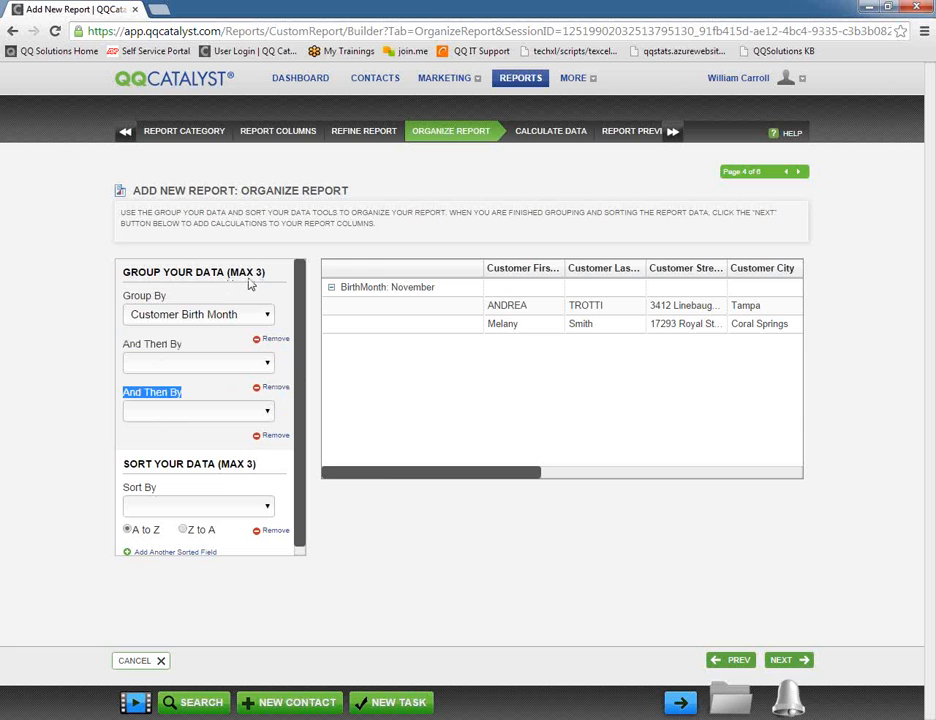
click(264, 363)
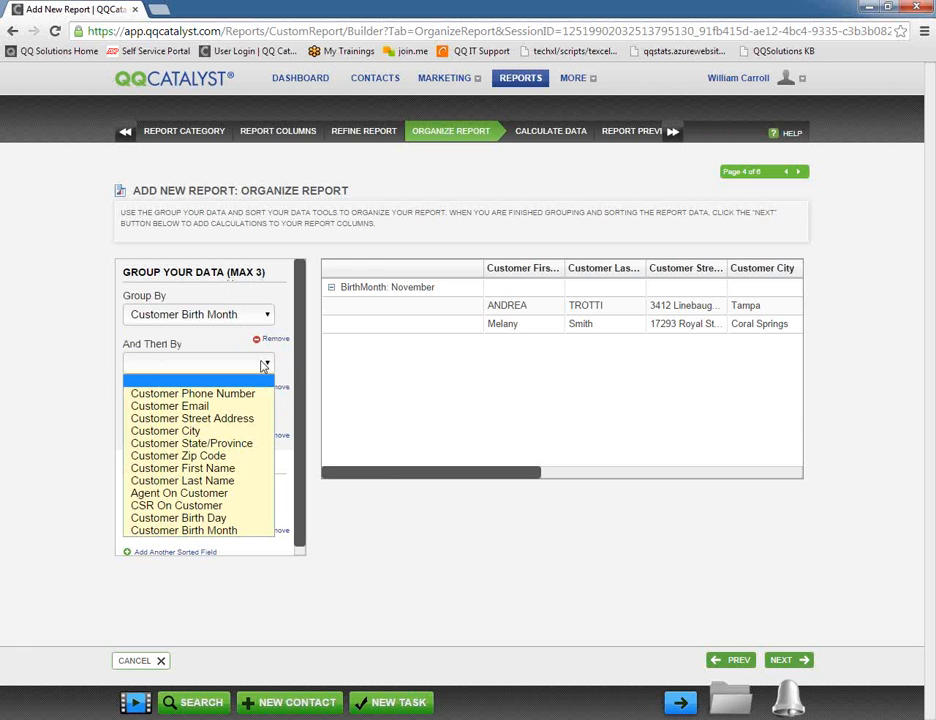
click(185, 518)
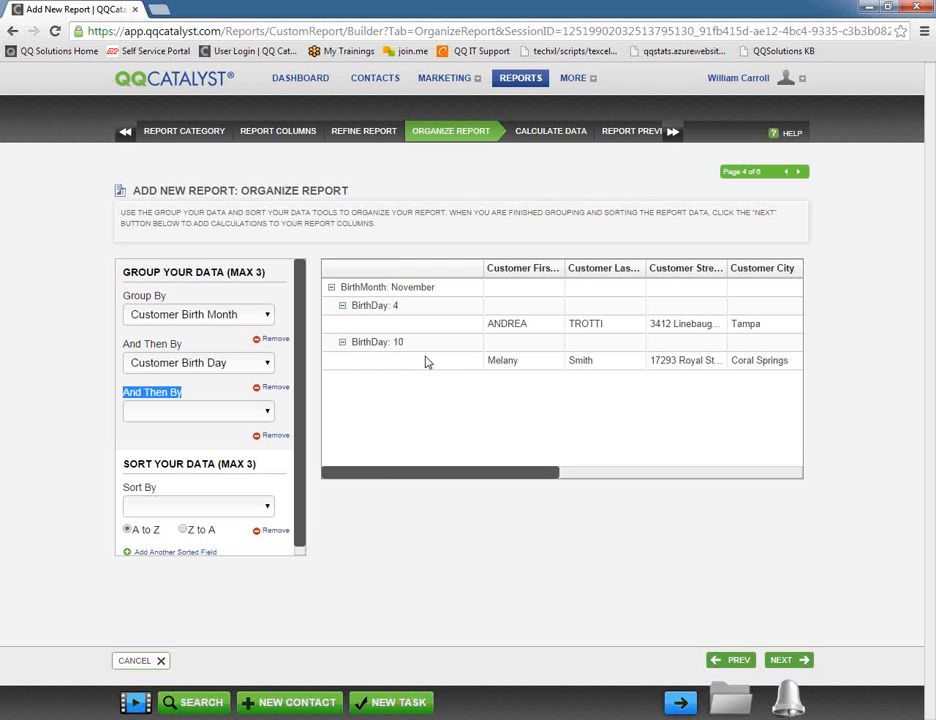
click(271, 392)
click(278, 389)
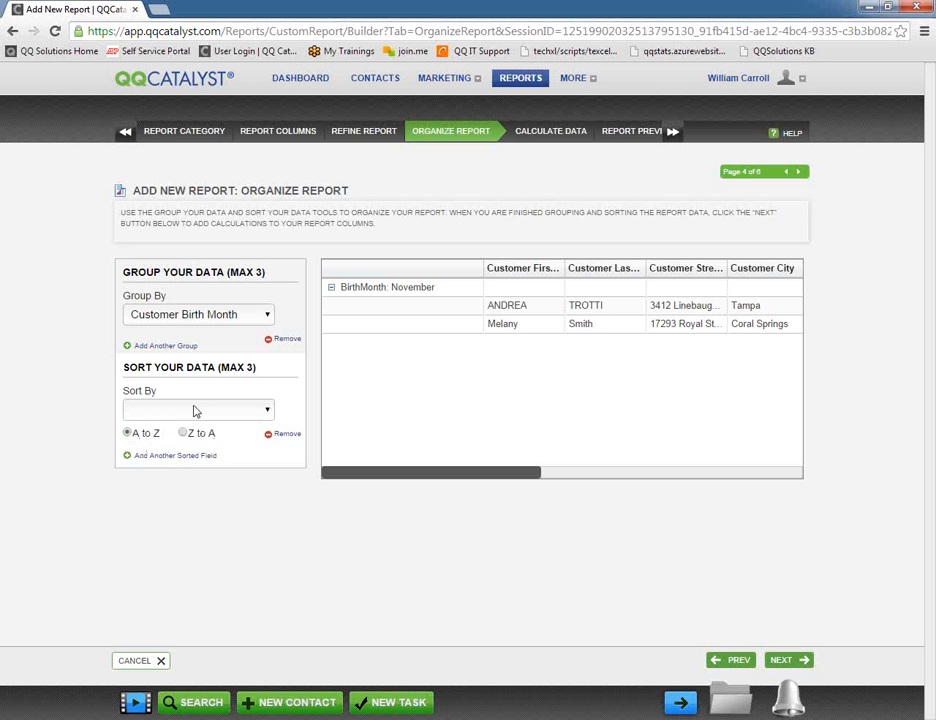
Sort the report data by Customer Birth Day from A to Z and check the birth day column in the preview
click(266, 412)
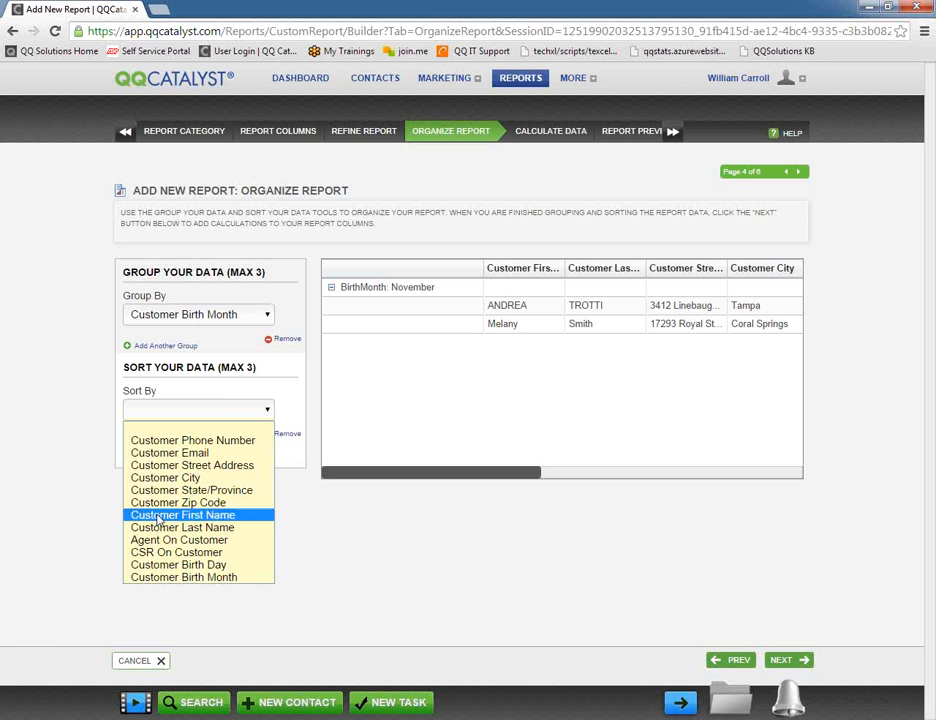
click(160, 565)
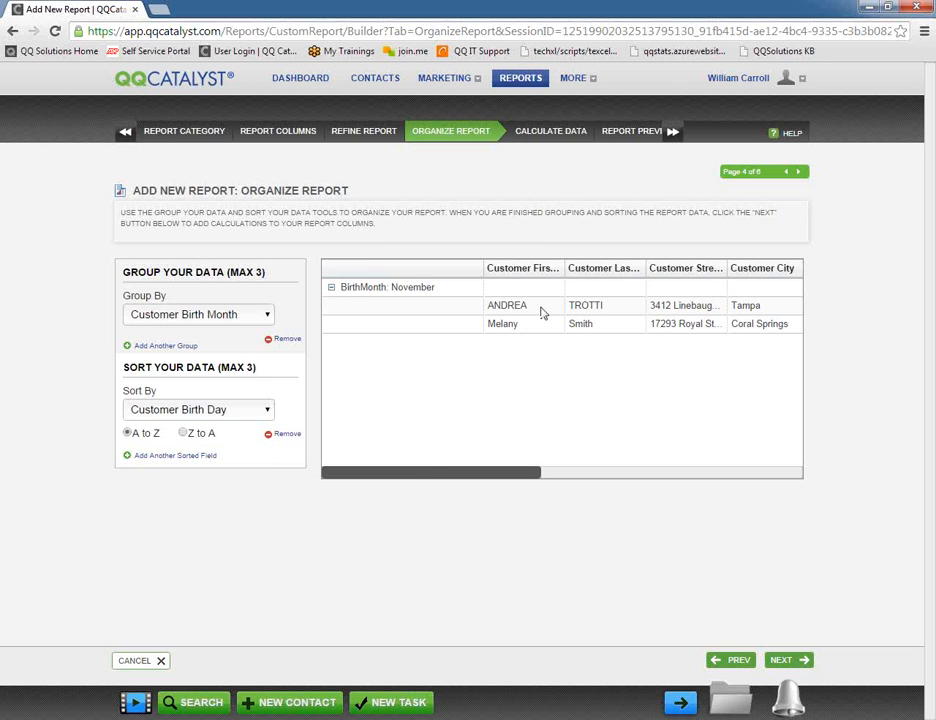
drag(518, 480, 734, 476)
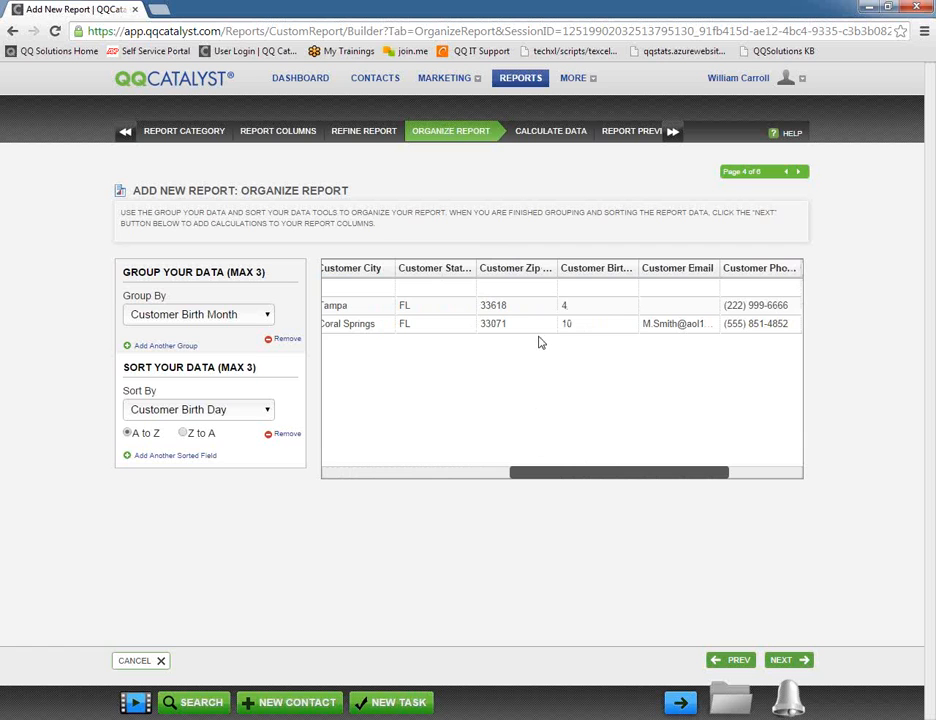
Try two additional sort fields, setting the second to Customer Last Name, and remove both extra fields
click(169, 457)
click(161, 518)
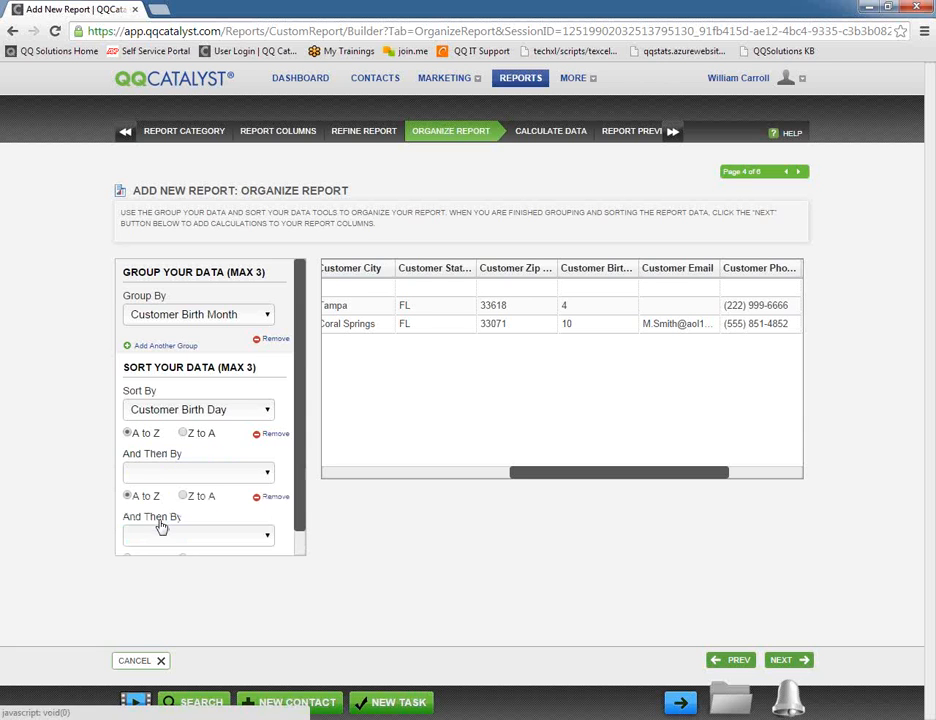
drag(303, 444, 310, 497)
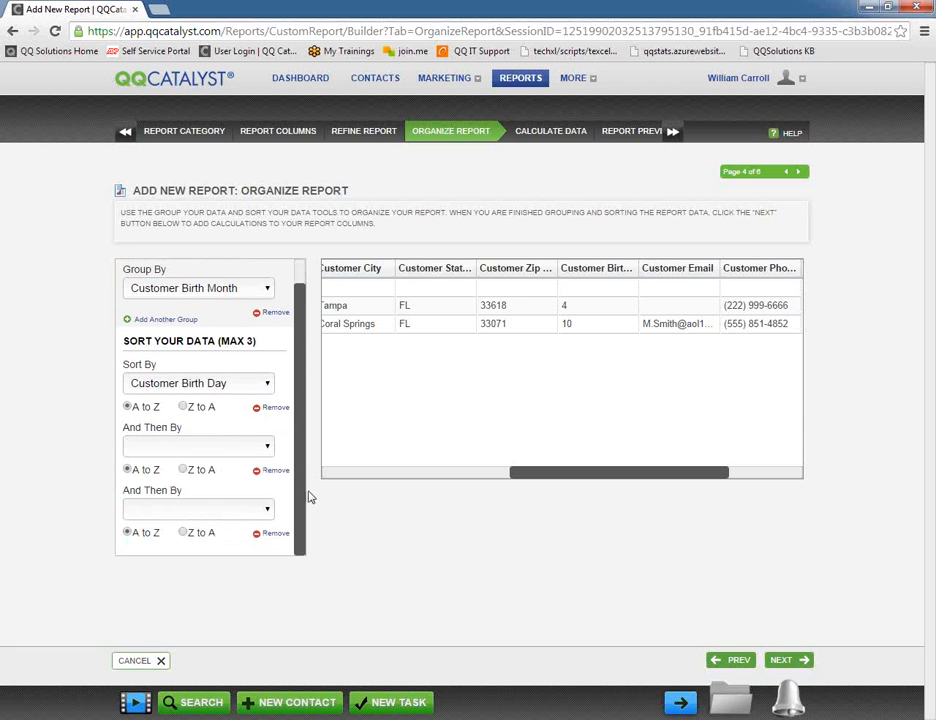
triple_click(139, 369)
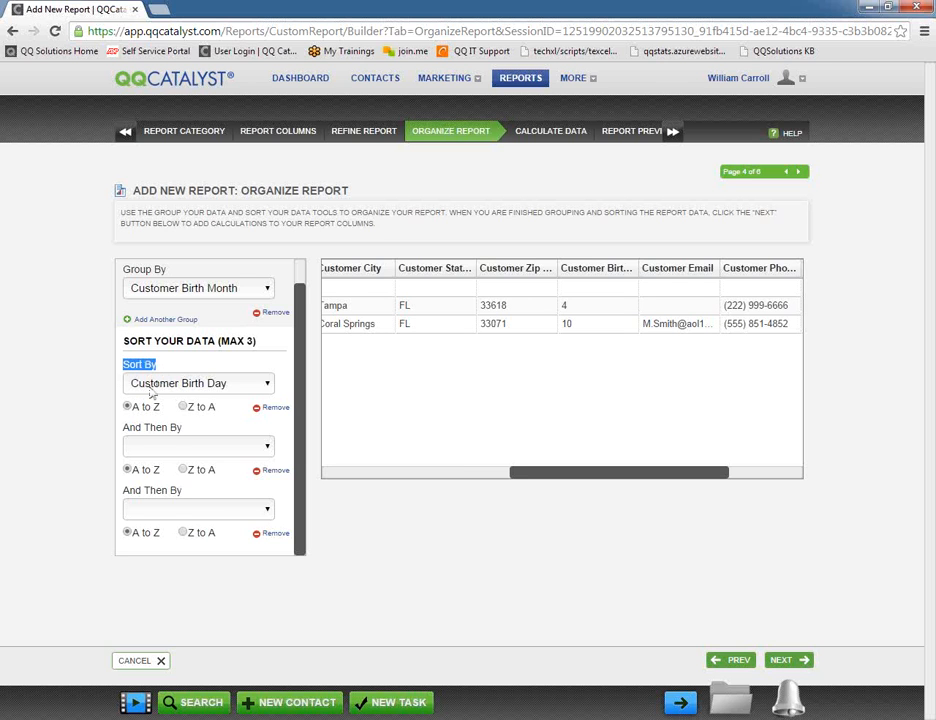
click(267, 447)
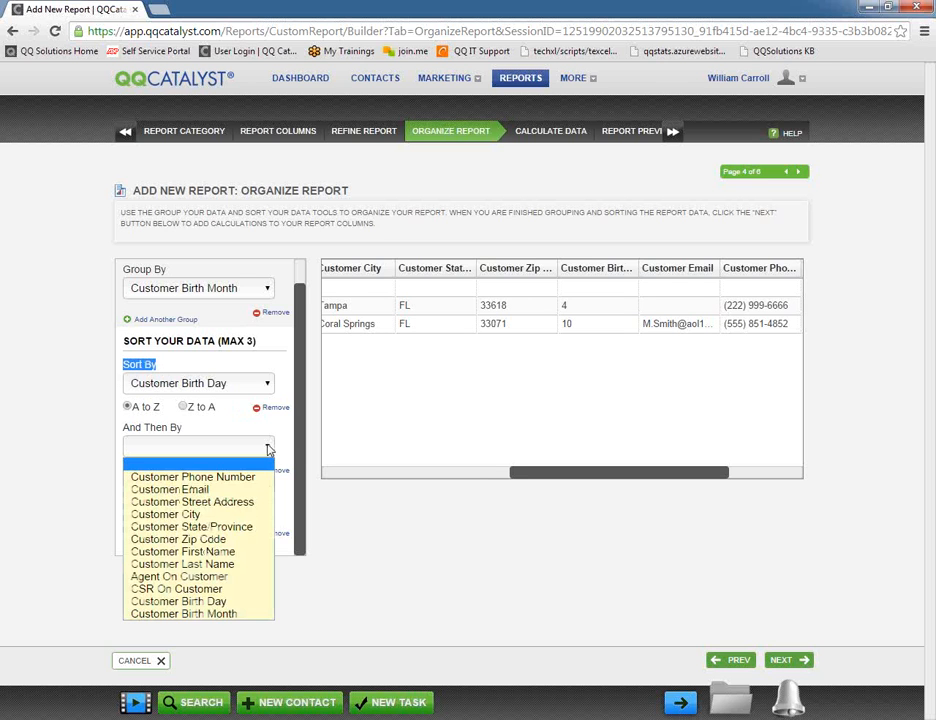
click(203, 564)
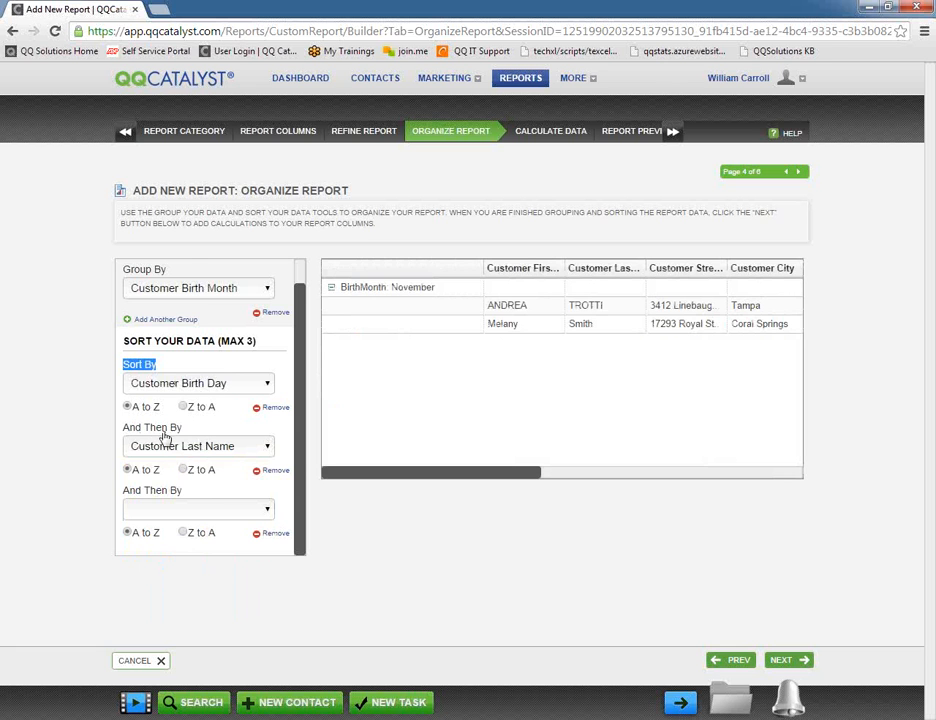
click(275, 470)
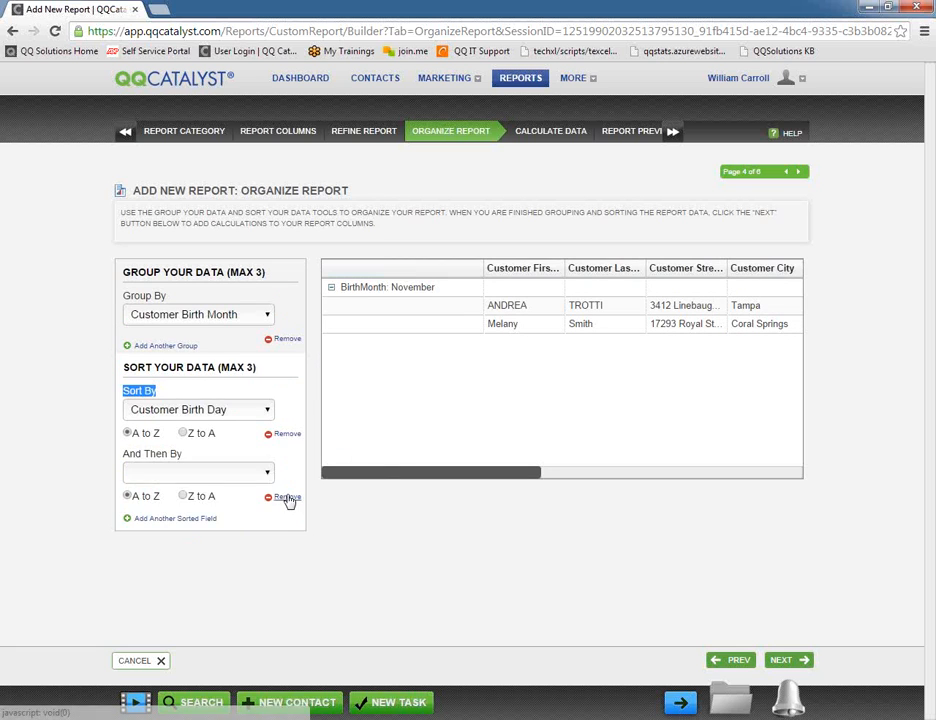
click(288, 499)
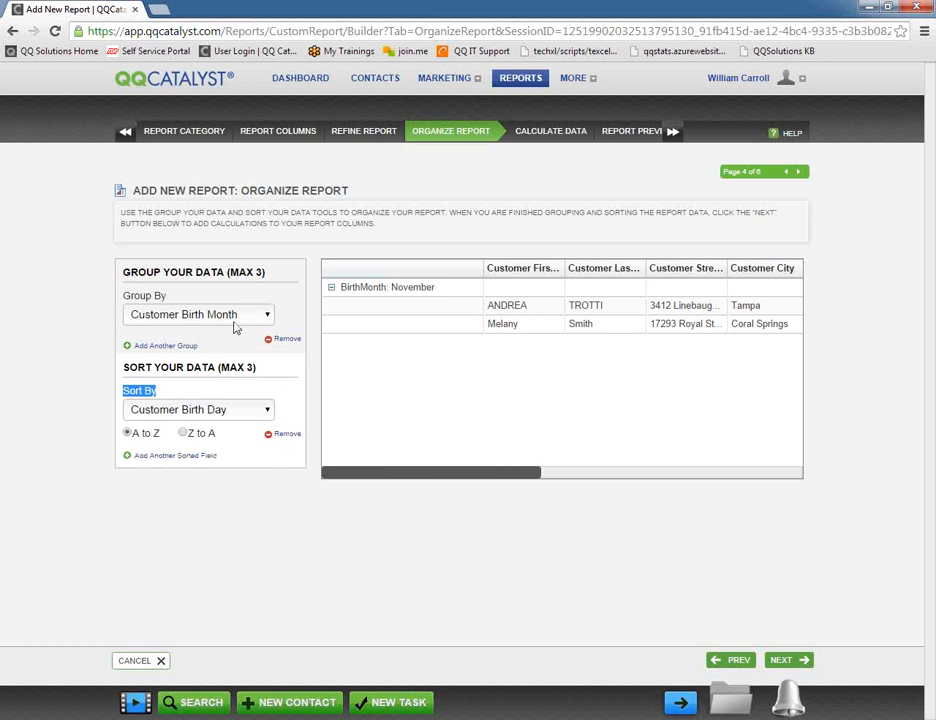
Continue to Calculate Data, look through its preview and calculation column choices, and continue to Report Preview without adding a calculation
click(803, 661)
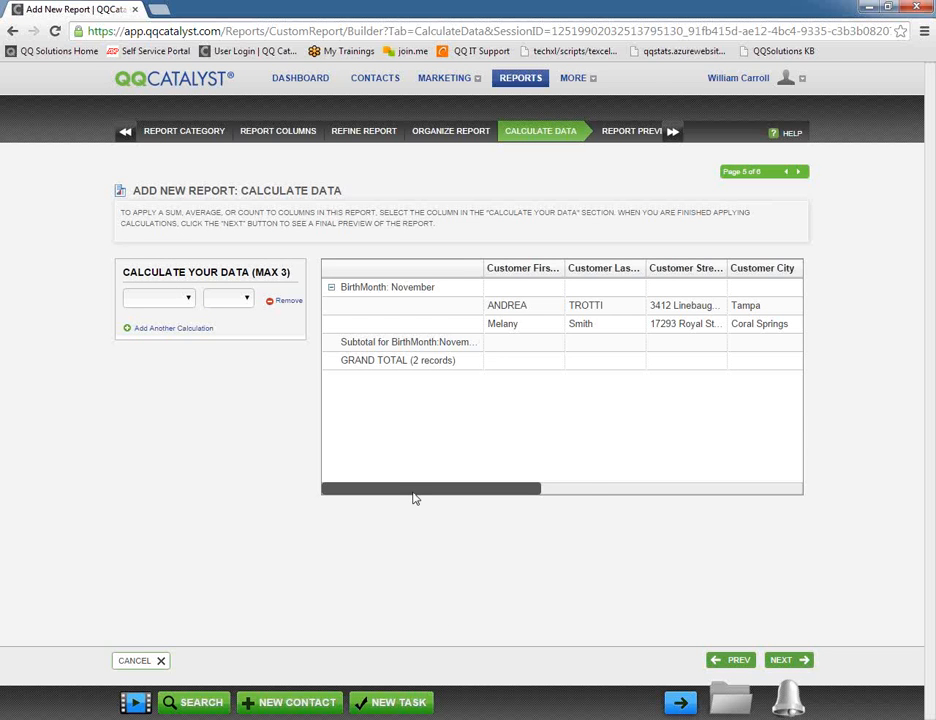
drag(399, 494, 677, 499)
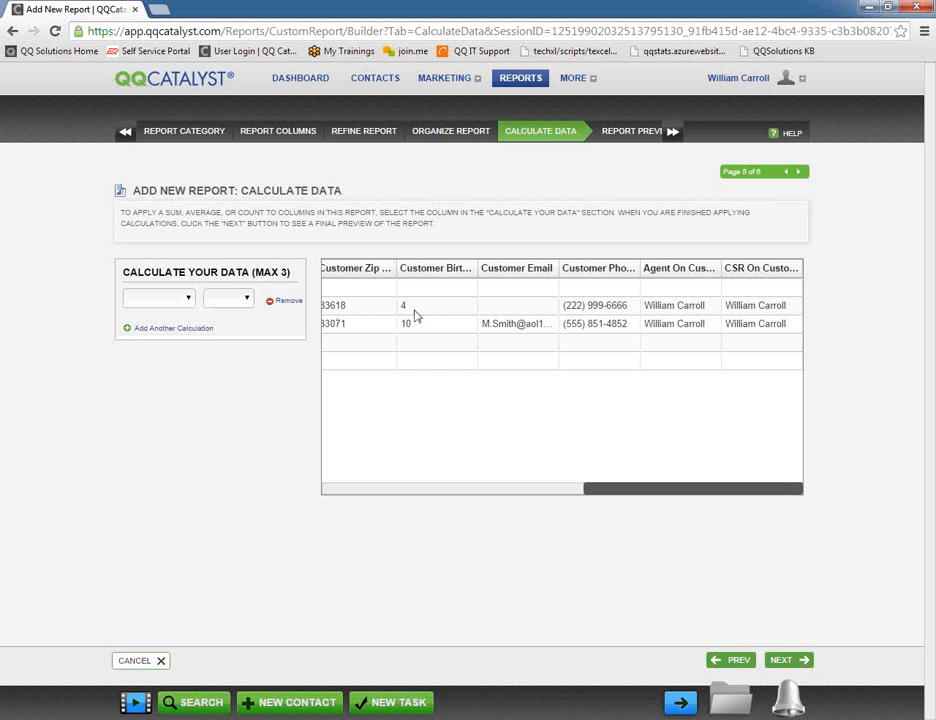
drag(672, 488, 280, 390)
click(186, 298)
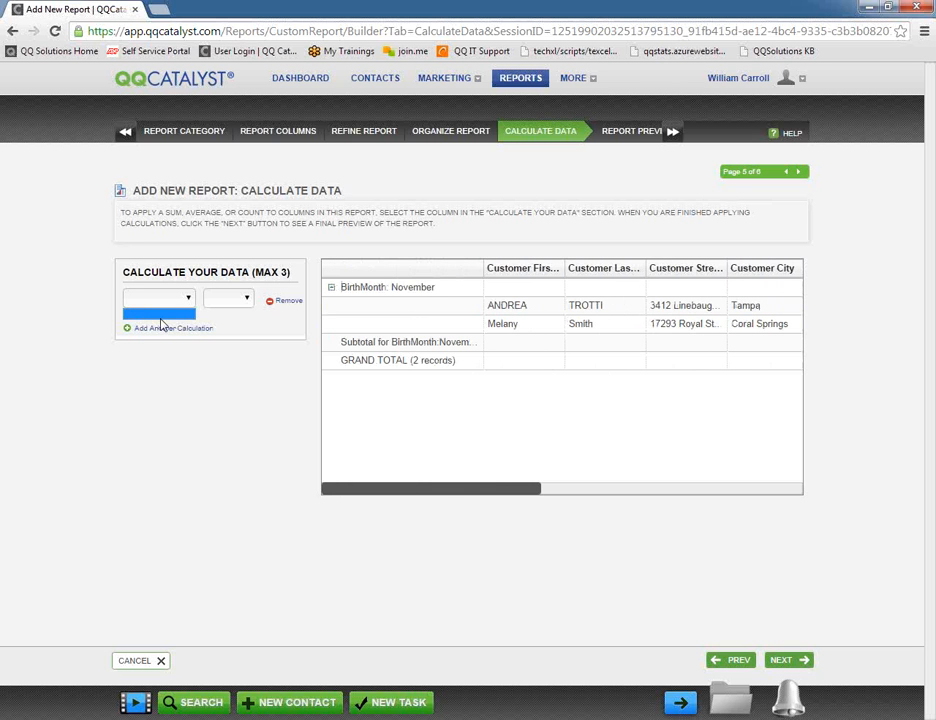
click(148, 392)
click(785, 660)
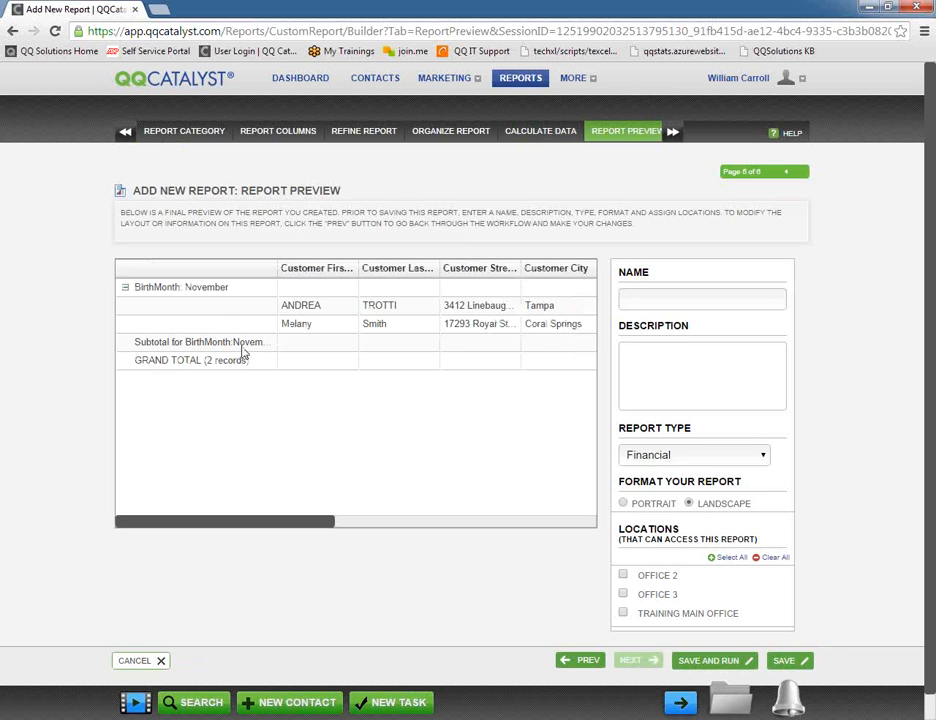
Name the report "Birthday Report" and enter "By Month" as its description
click(650, 302)
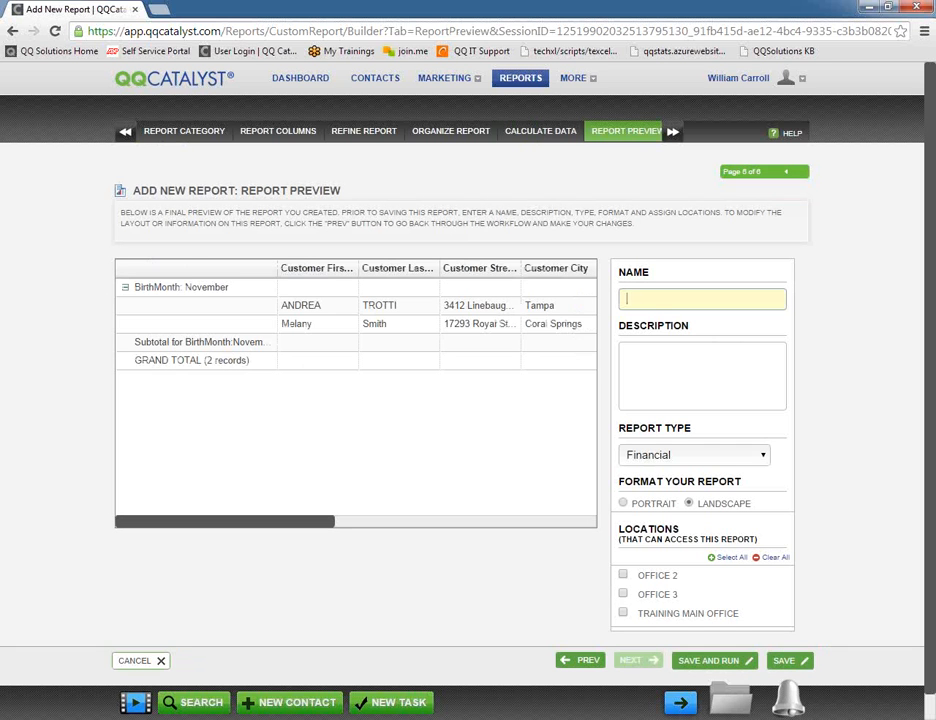
text(Birthday Report)
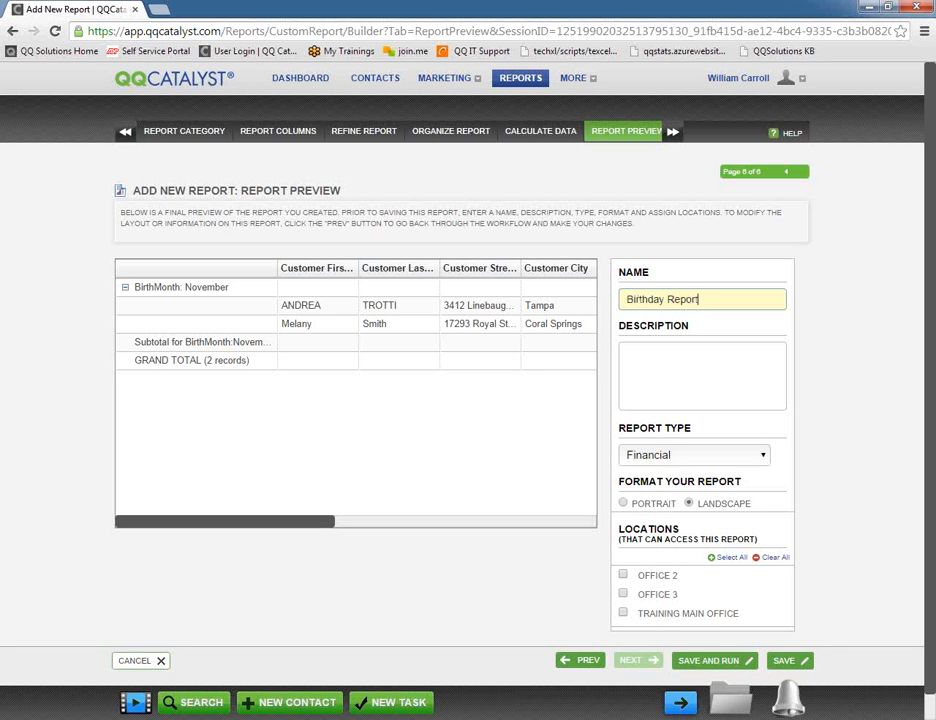
key(Tab)
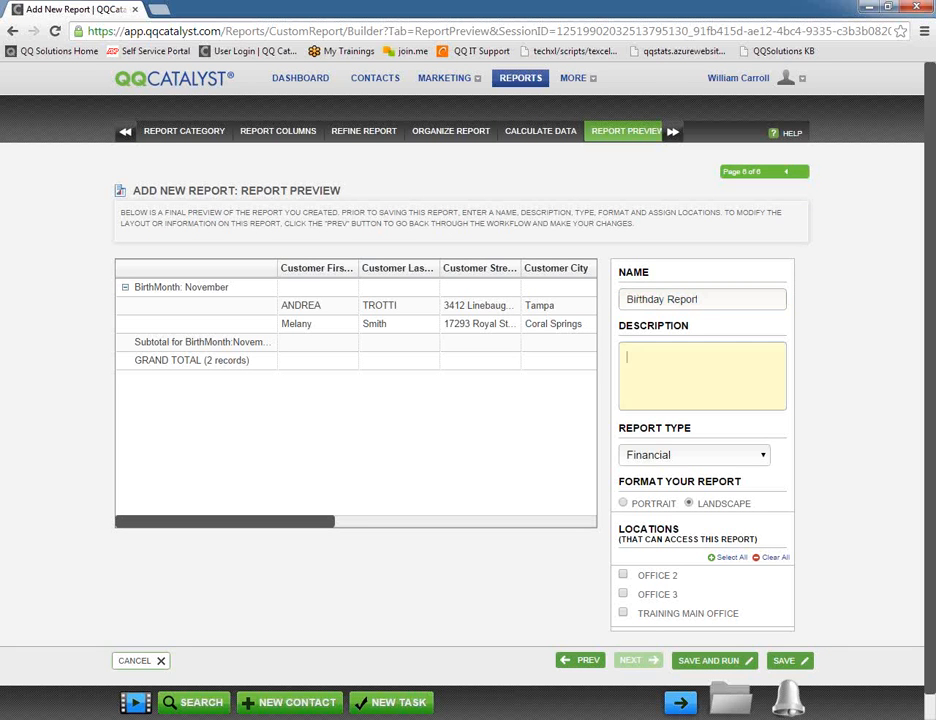
text(By Month)
click(846, 464)
scroll(846, 464, down, 1)
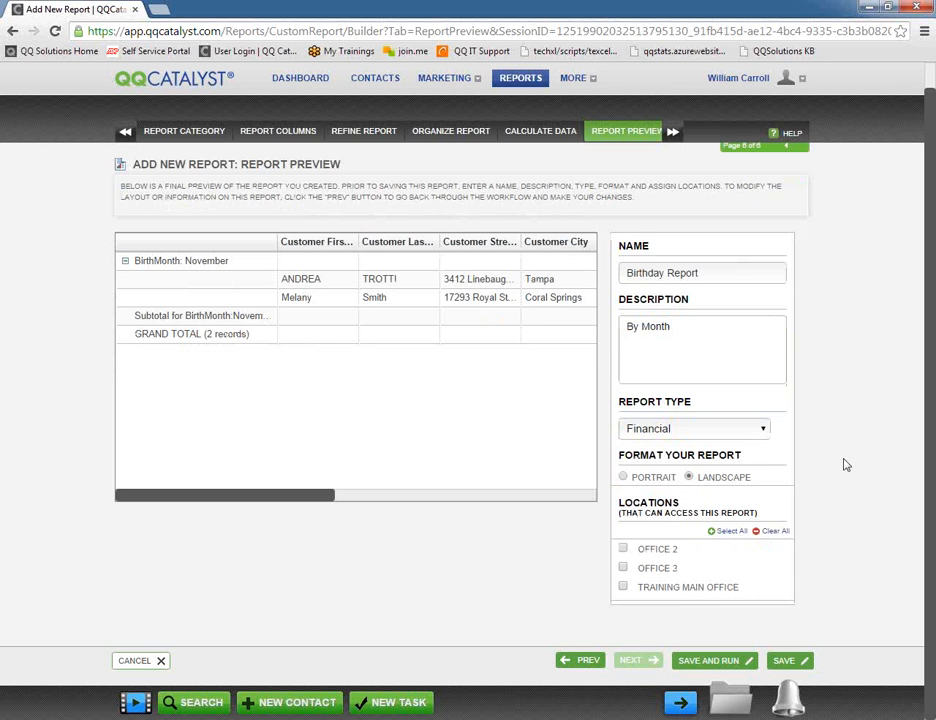
Set the report type to Customer and give only the Training Main Office location access to the report
click(672, 430)
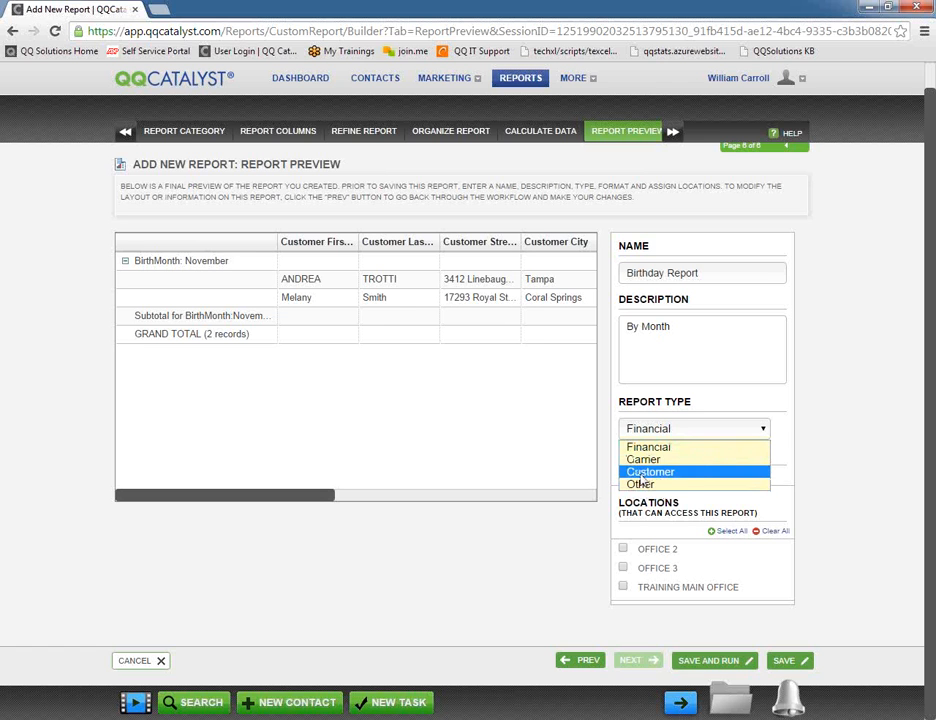
click(645, 472)
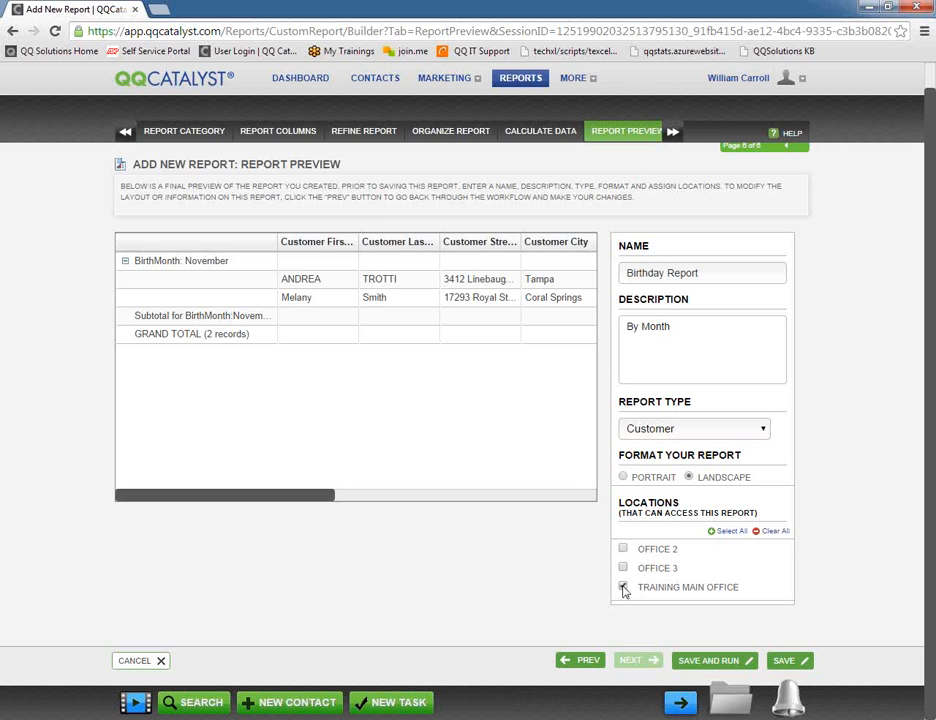
click(623, 549)
click(623, 549)
Try to save and run the report, rename it "Birthday Report1", and save and run it again
click(713, 664)
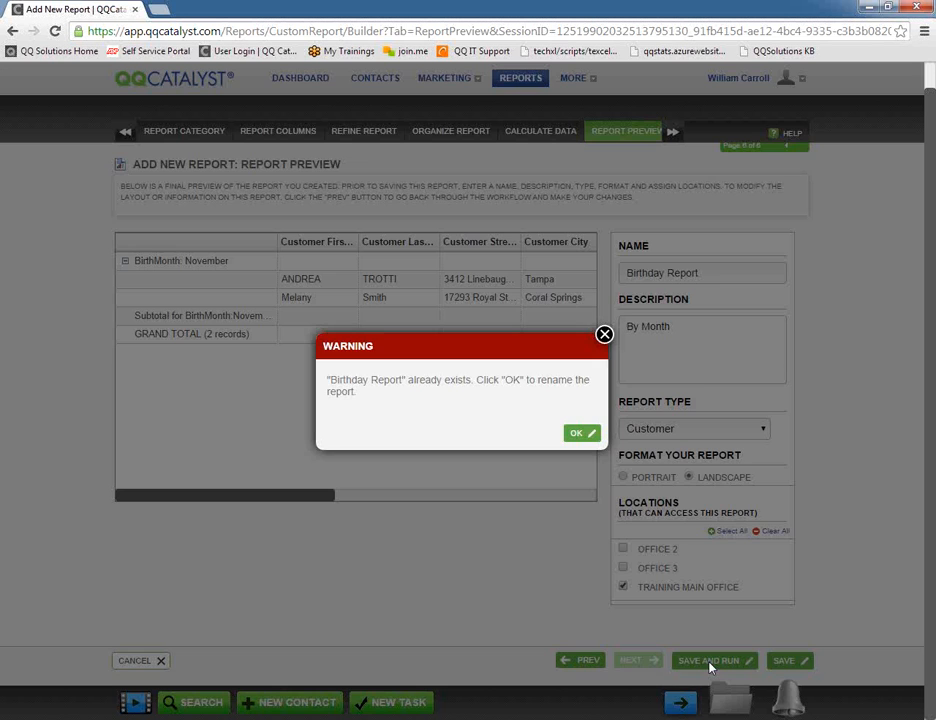
click(584, 433)
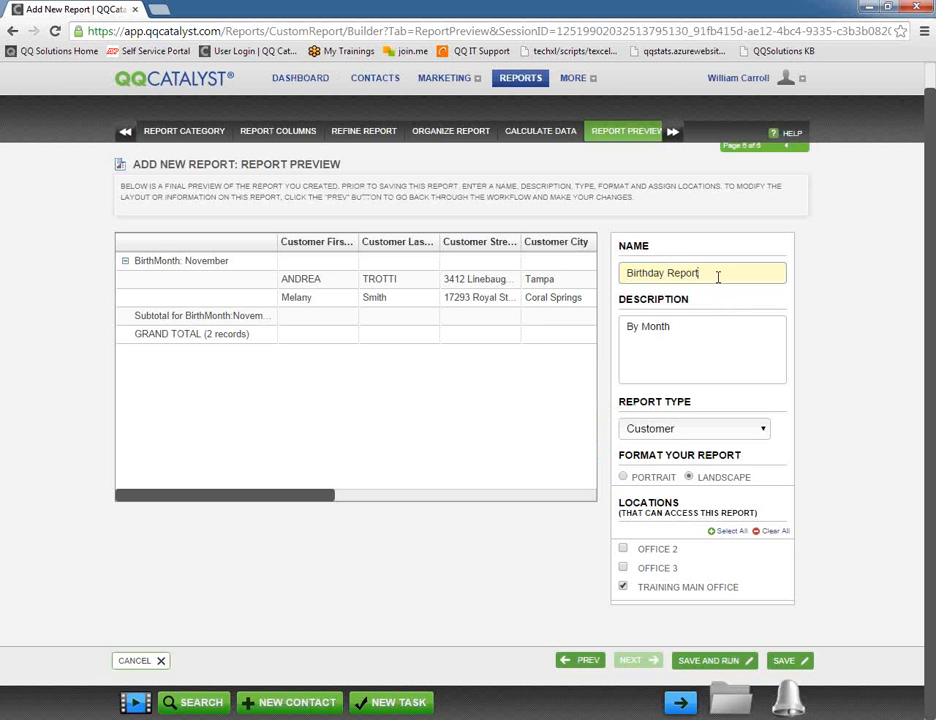
click(716, 664)
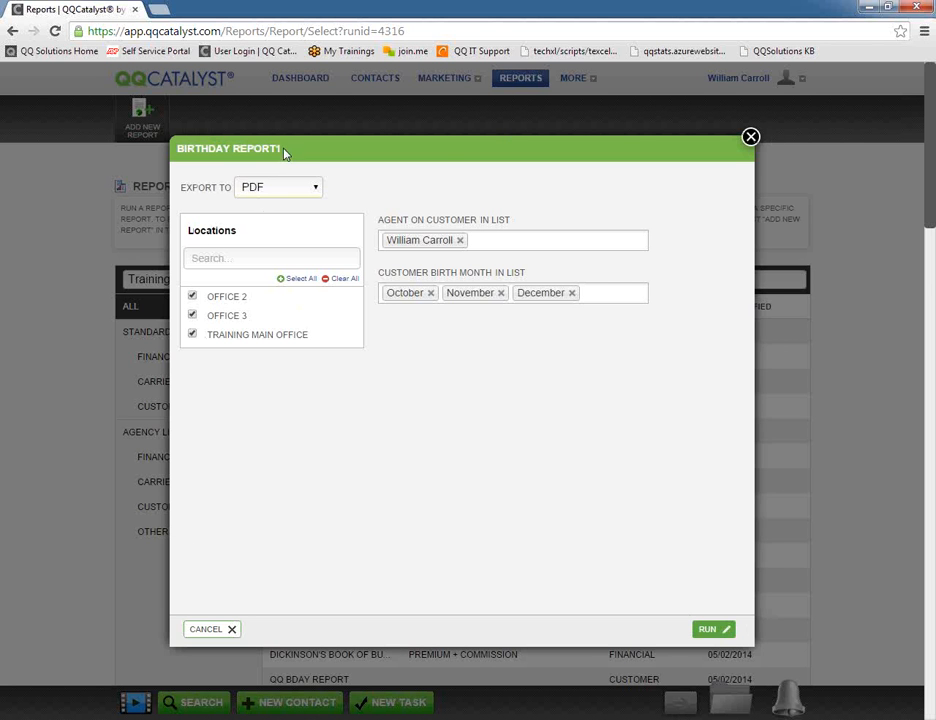
Check the report title and the available export formats, keeping PDF as the export format
drag(258, 143, 131, 106)
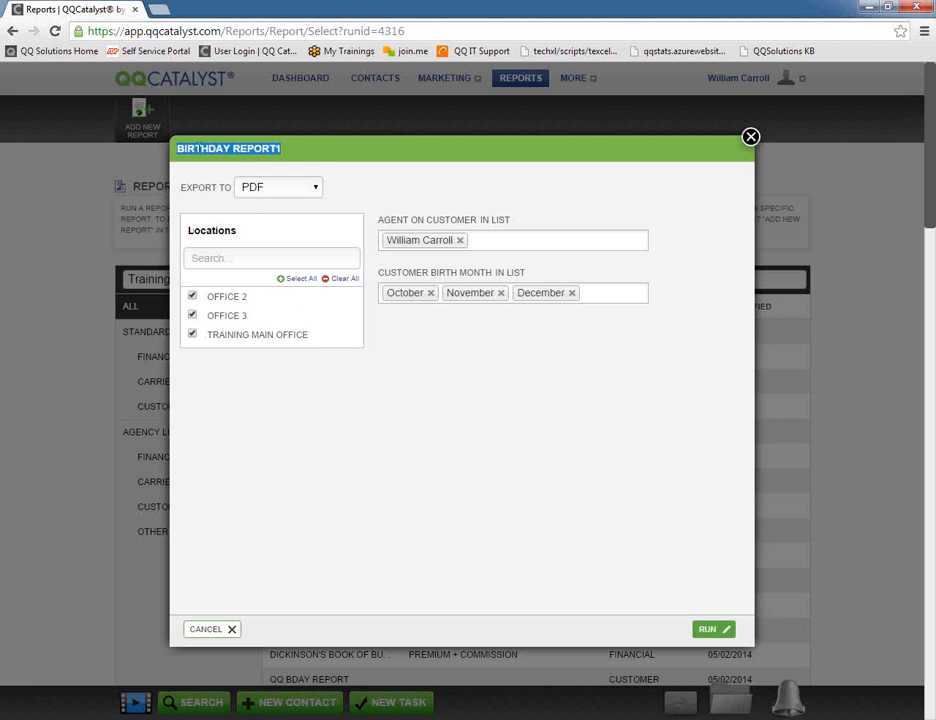
click(265, 190)
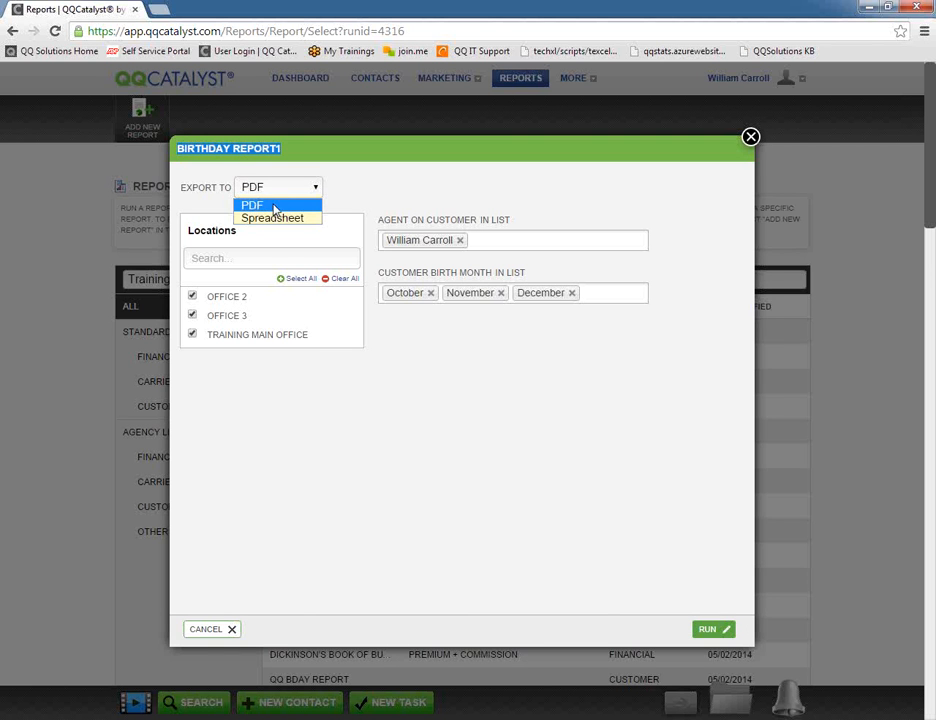
click(373, 175)
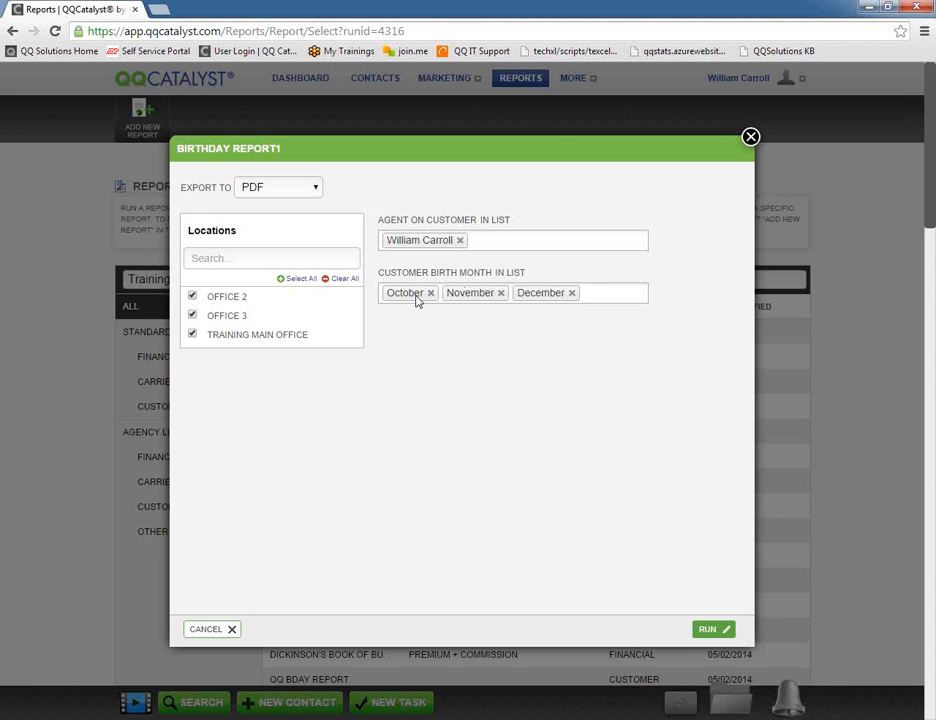
Remove December and November from the Customer Birth Month runtime filter and add April
click(572, 293)
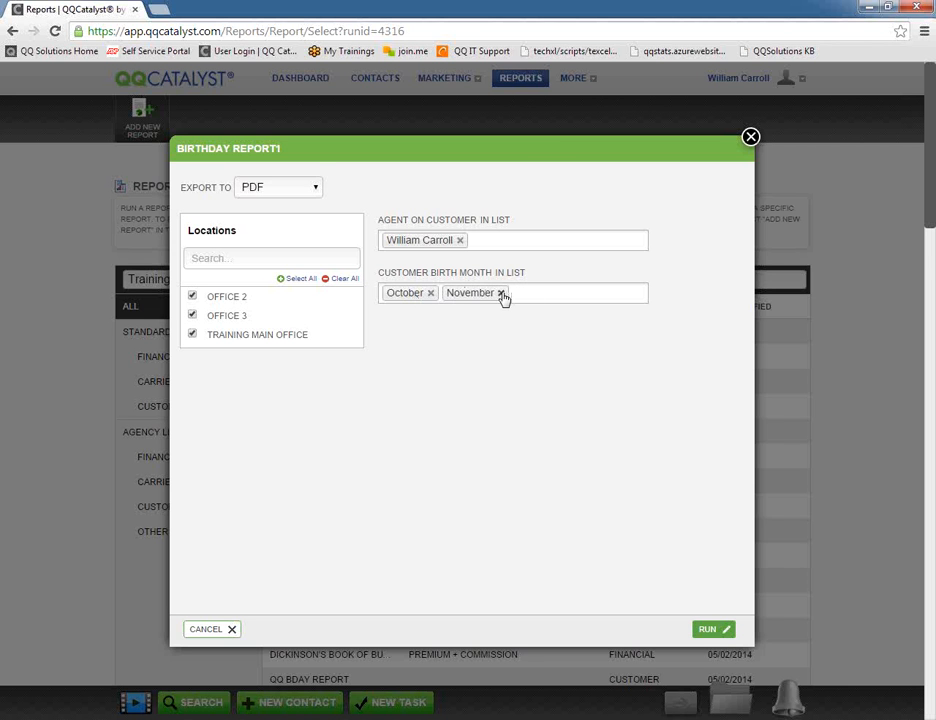
click(501, 293)
click(501, 293)
click(425, 374)
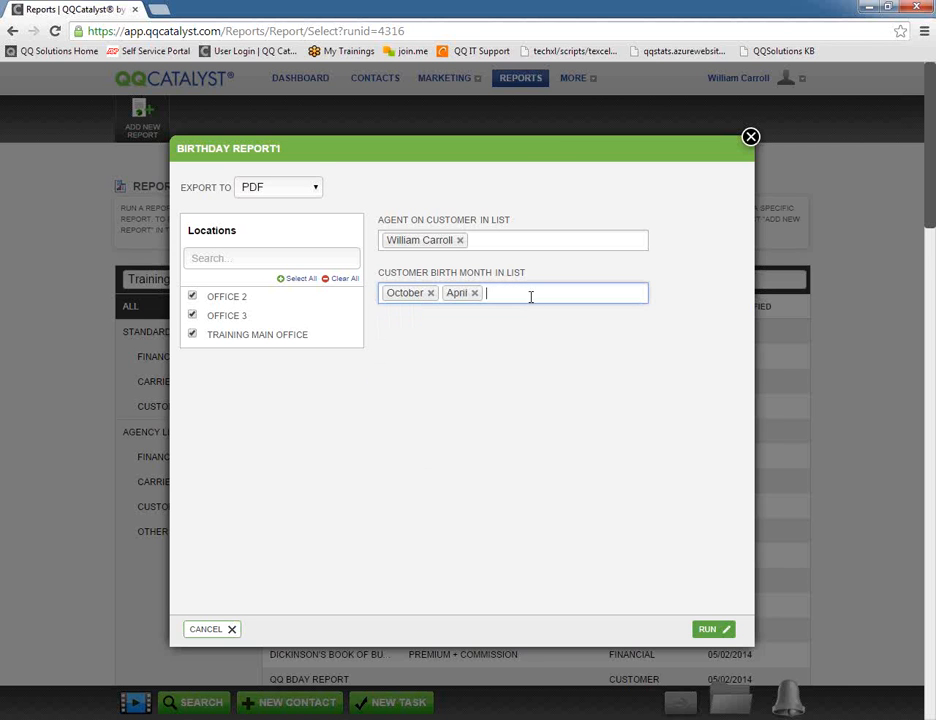
Add November and December to the Customer Birth Month runtime filter
click(531, 294)
scroll(506, 328, down, 3)
click(412, 451)
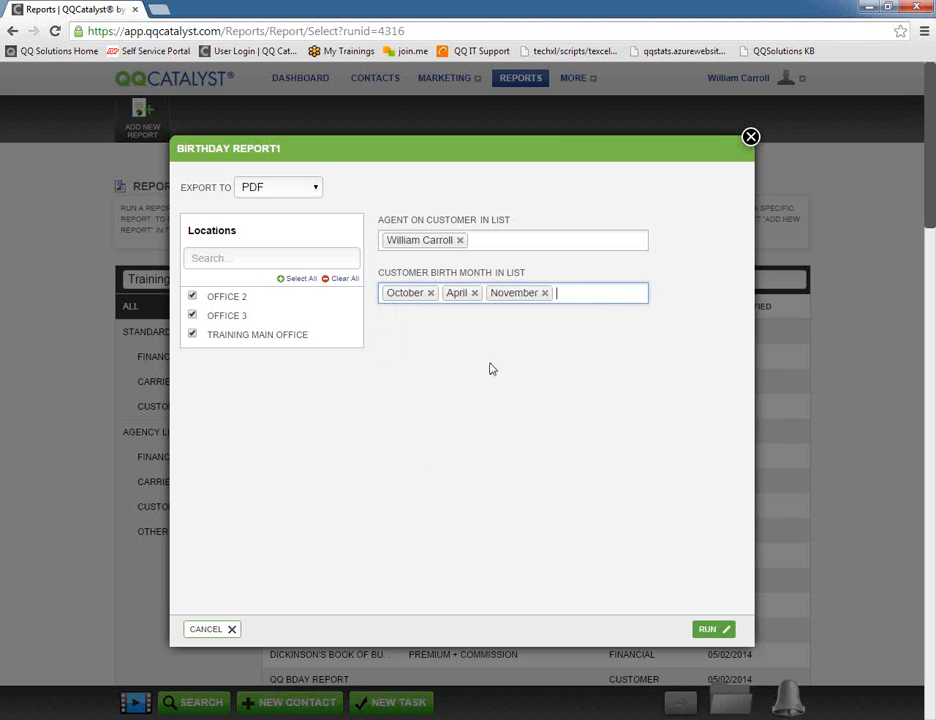
click(572, 290)
scroll(410, 460, down, 3)
click(404, 470)
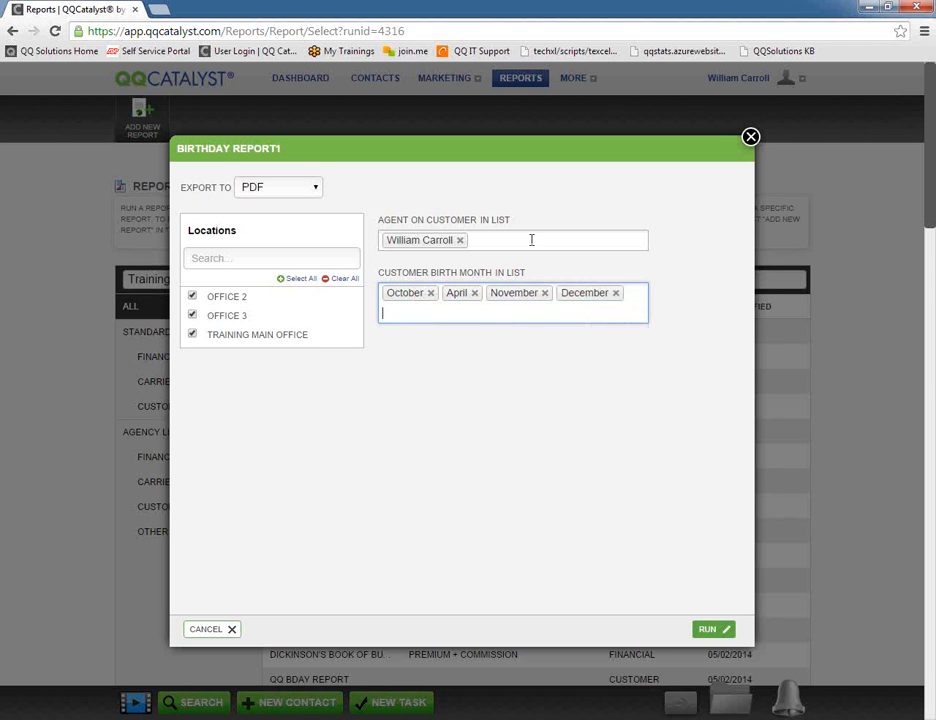
Remove April from the Customer Birth Month runtime filter and add three more agents to the Agent on Customer filter
click(474, 293)
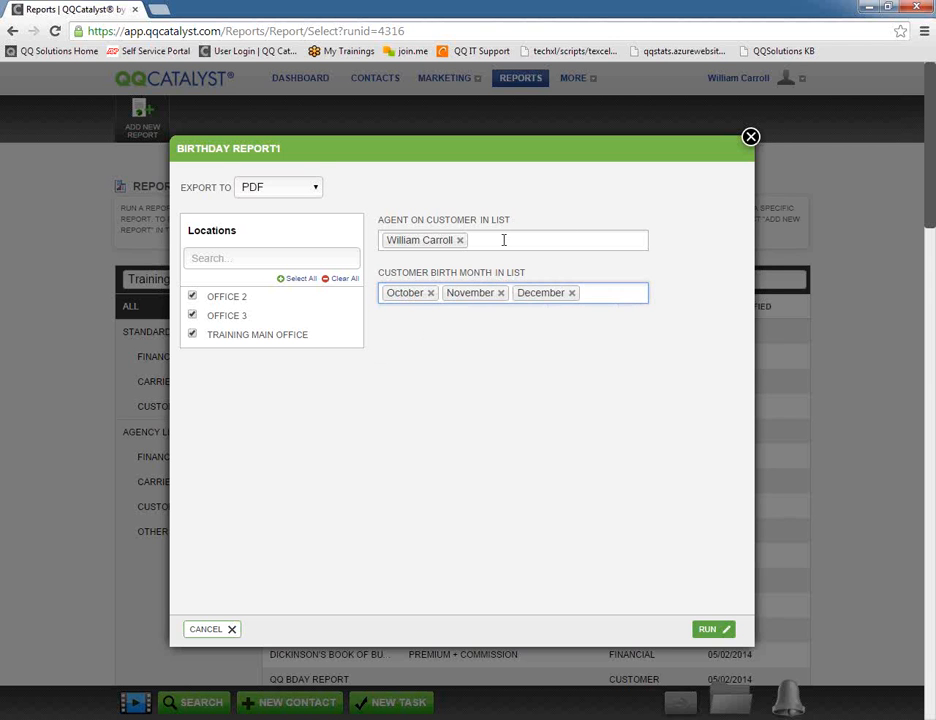
click(503, 240)
text(judy)
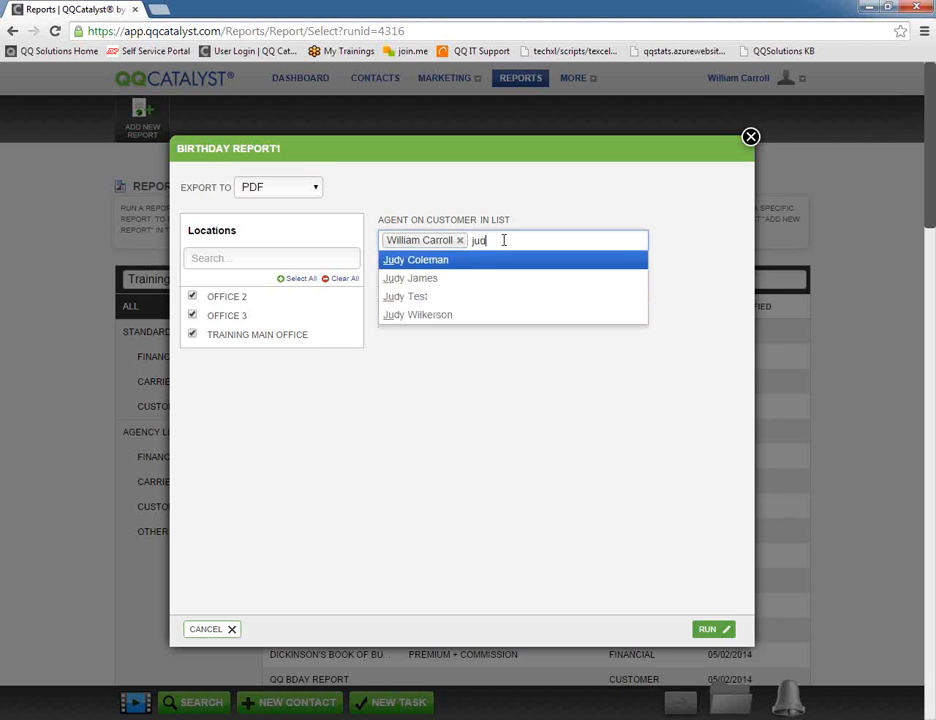
click(476, 259)
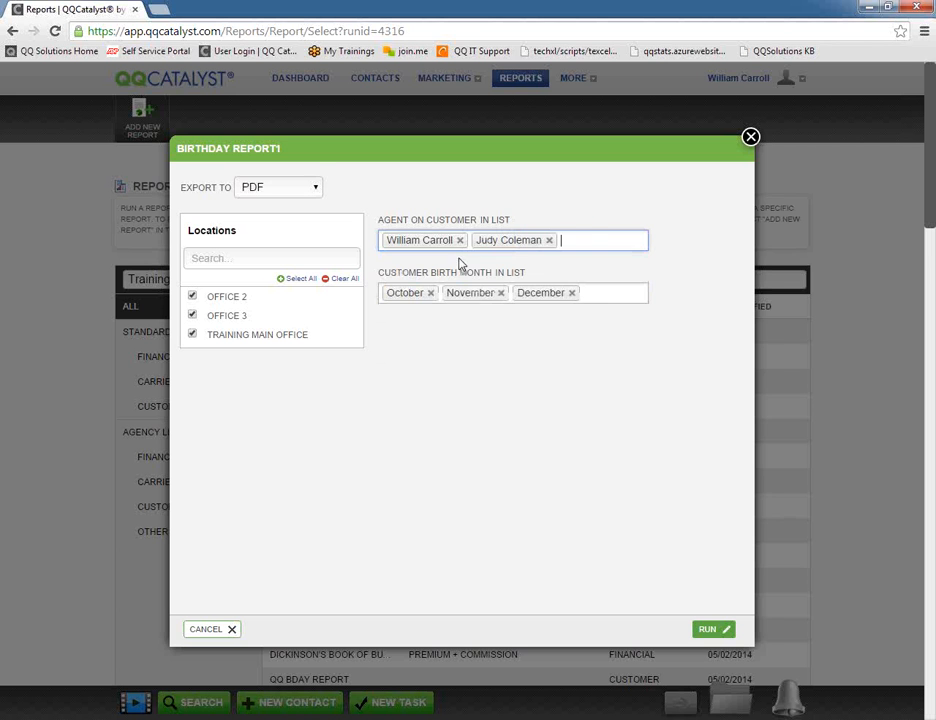
click(590, 243)
text(pedro)
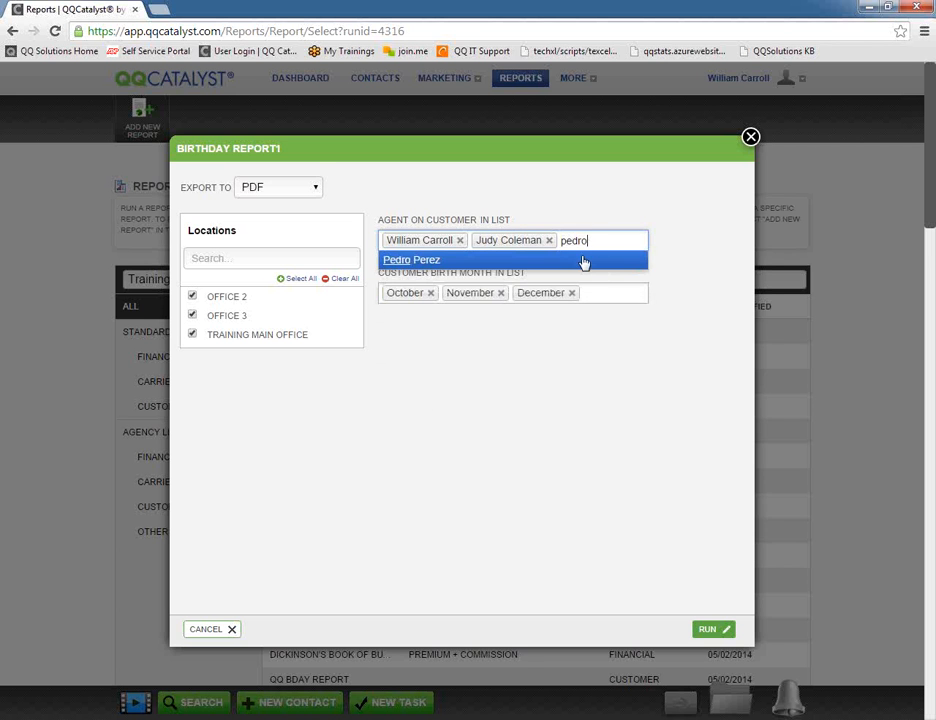
click(586, 260)
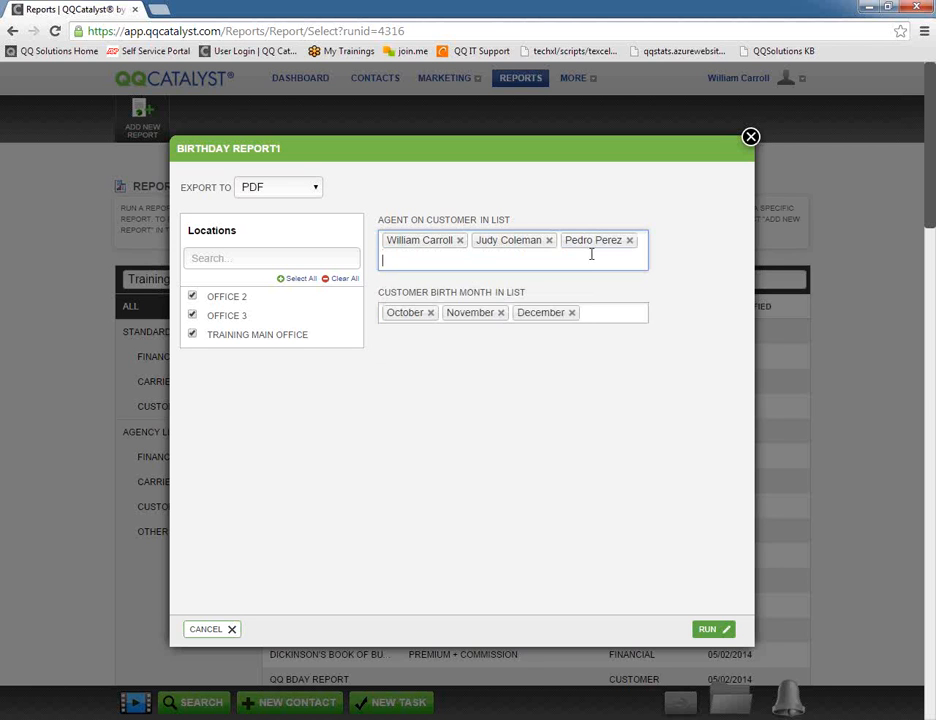
text(eliz)
key(Return)
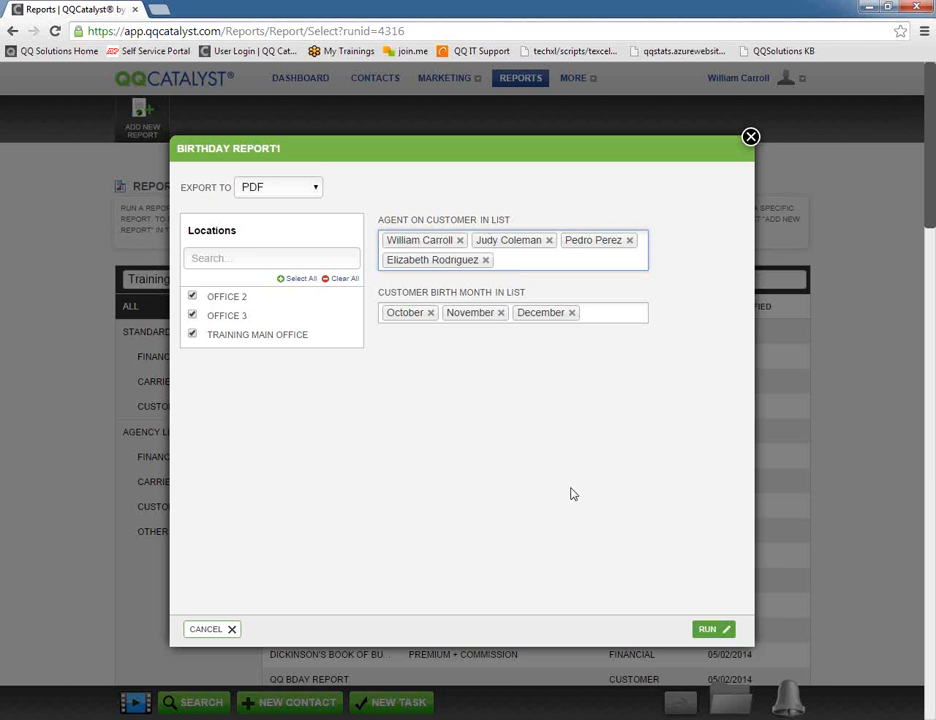
Run Birthday Report1 as a PDF and review its title, filter criteria and column headings in a maximized window
click(710, 630)
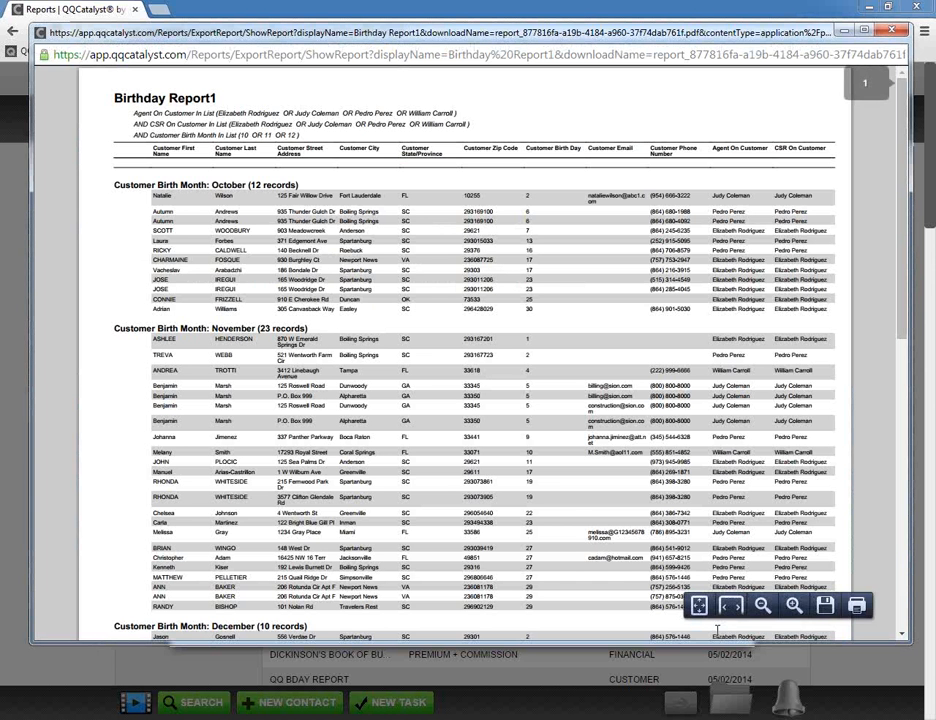
click(858, 36)
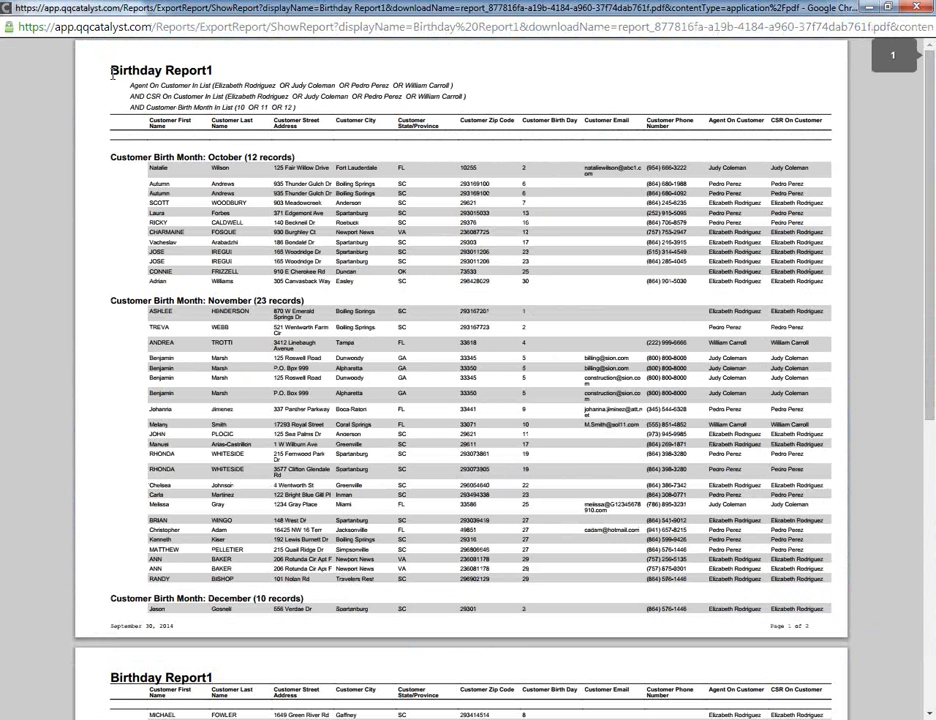
drag(110, 68, 212, 69)
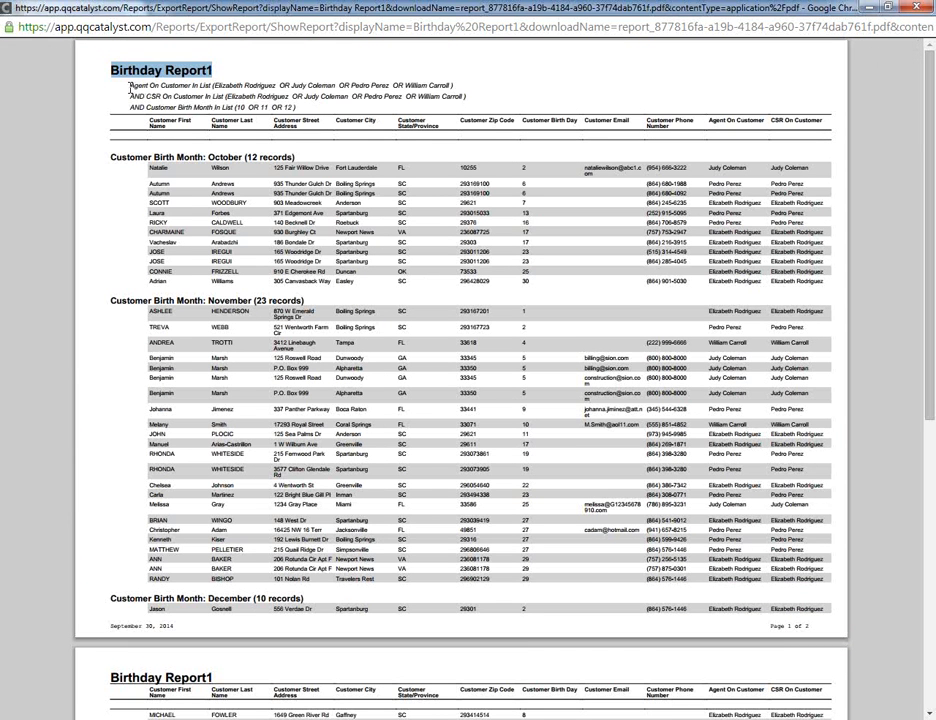
drag(129, 87, 287, 107)
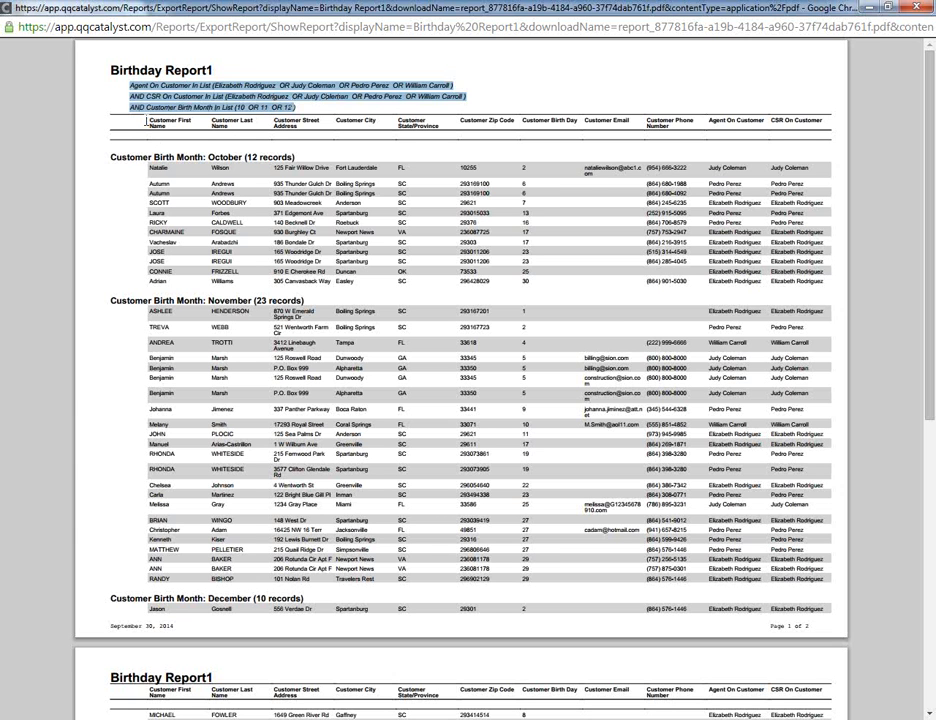
drag(150, 121, 561, 125)
drag(705, 119, 848, 135)
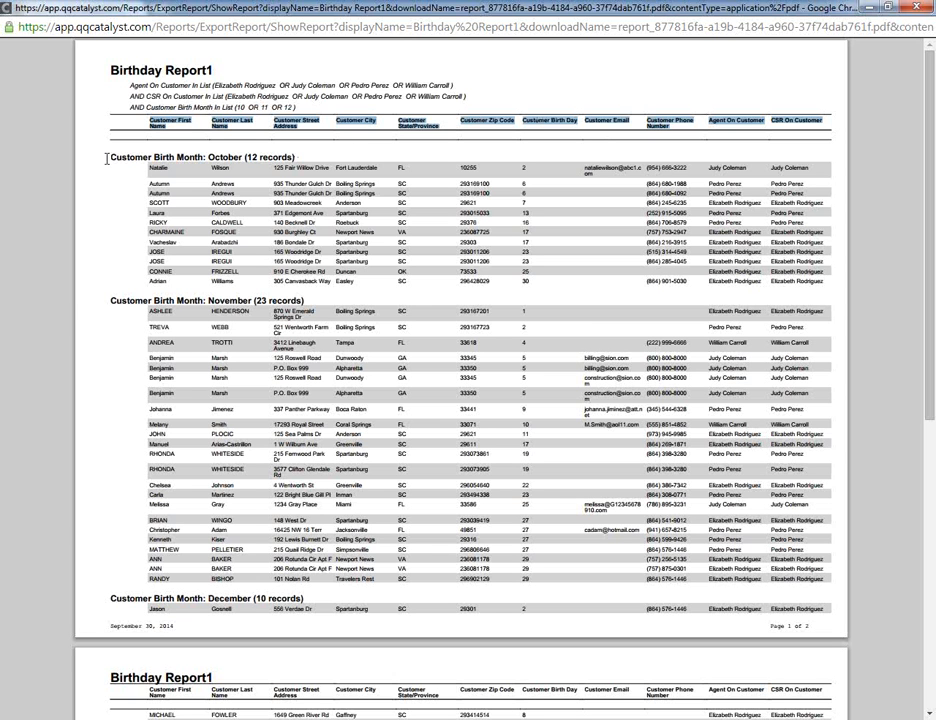
Examine the October, November and December birth month groups, the birth day order and the grand total
drag(77, 152, 293, 159)
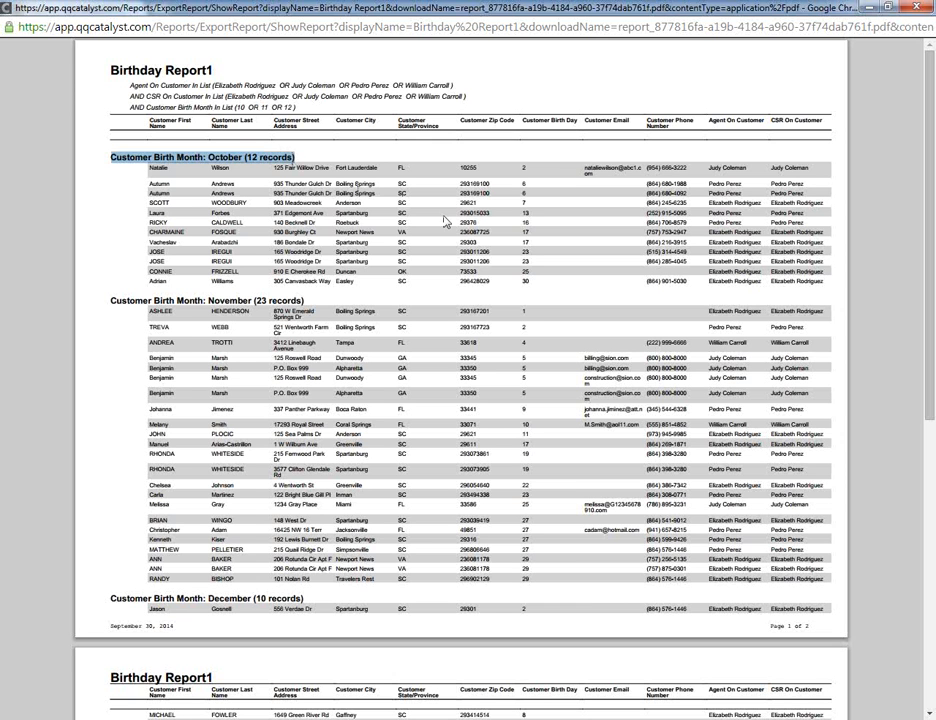
drag(521, 170, 530, 215)
click(522, 163)
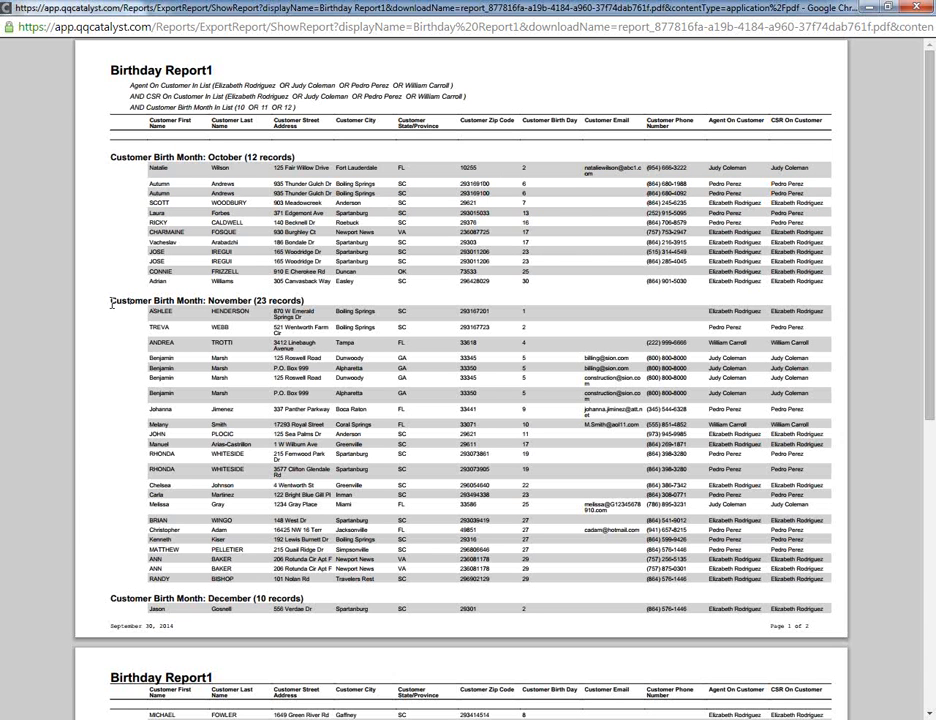
drag(110, 300, 312, 300)
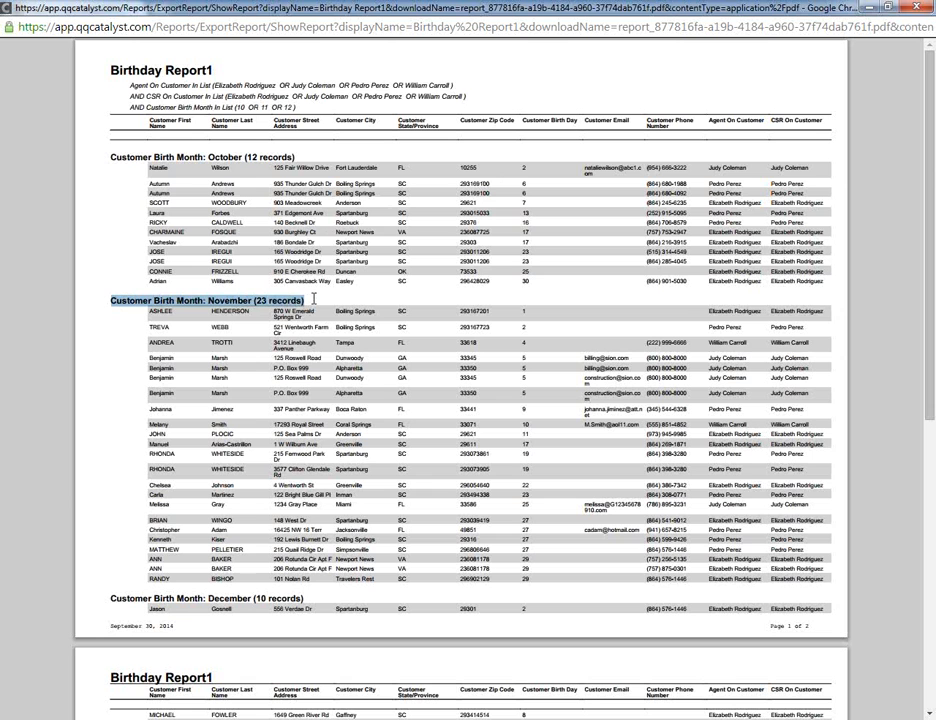
scroll(300, 320, down, 2)
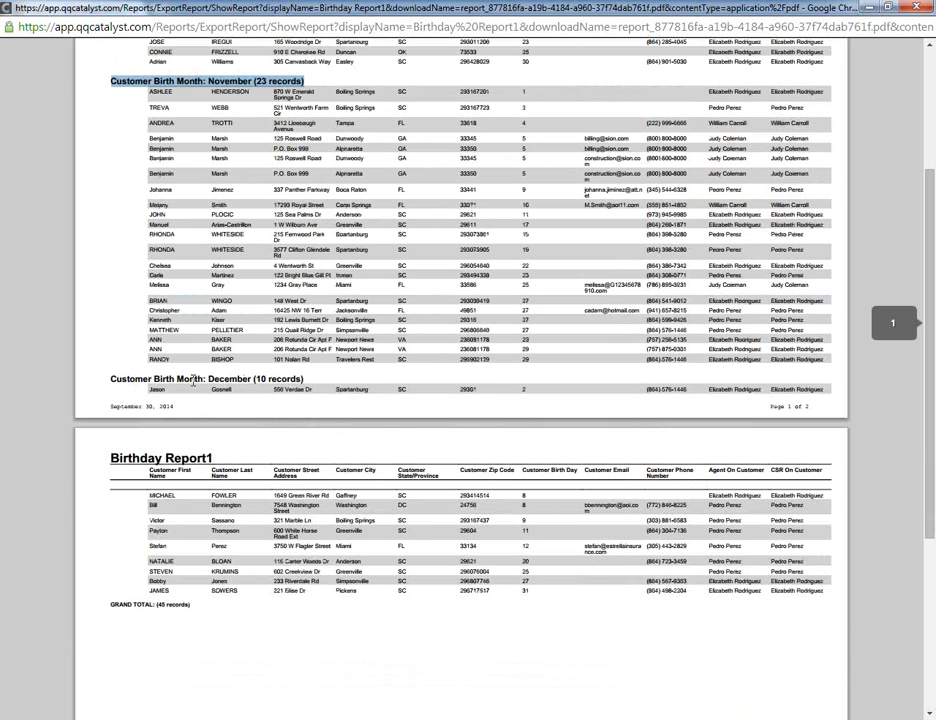
drag(206, 378, 310, 376)
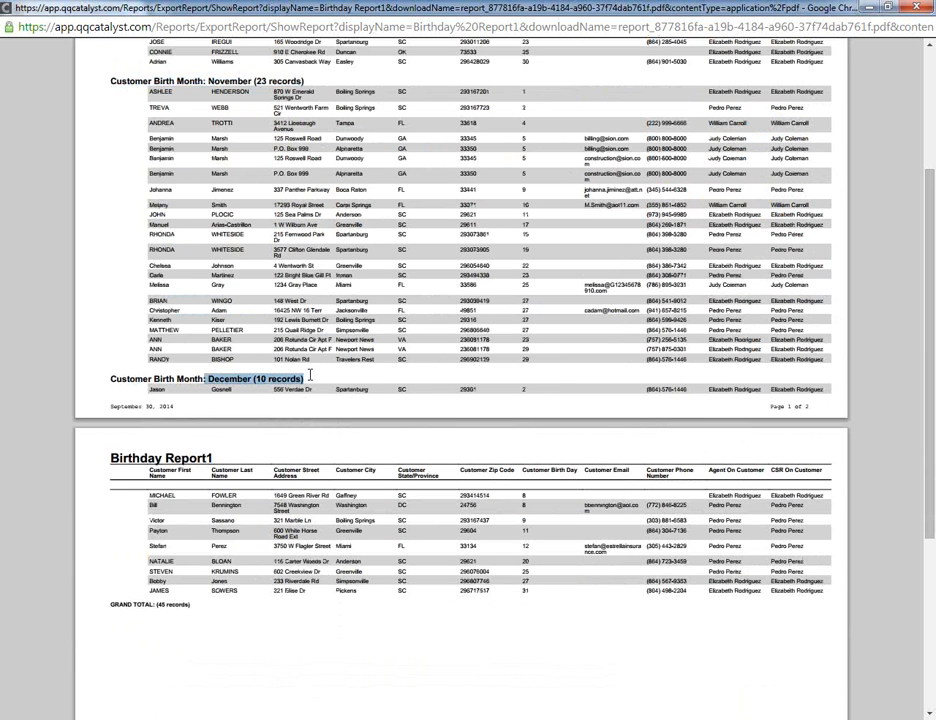
scroll(220, 270, down, 1)
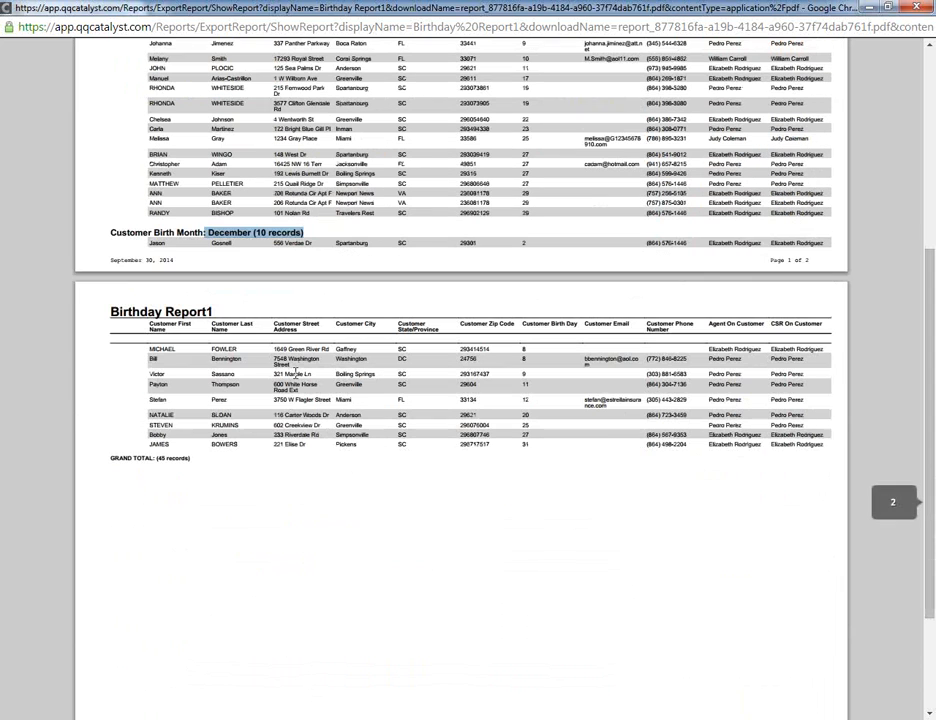
drag(156, 458, 191, 458)
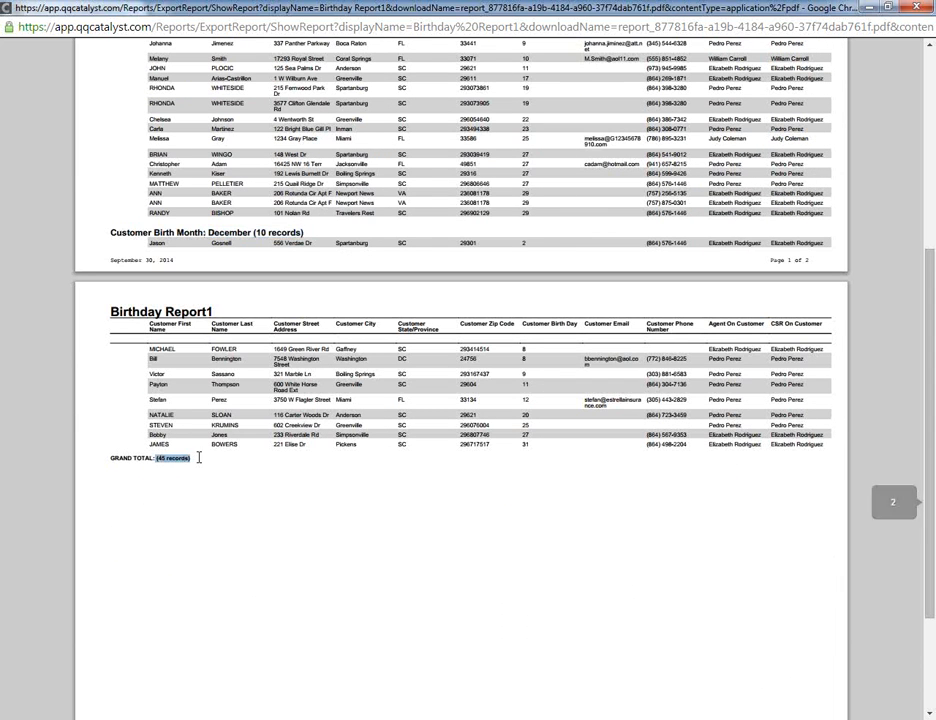
Check the run date and page numbering in the report's footer, and close the PDF report
scroll(303, 413, up, 1)
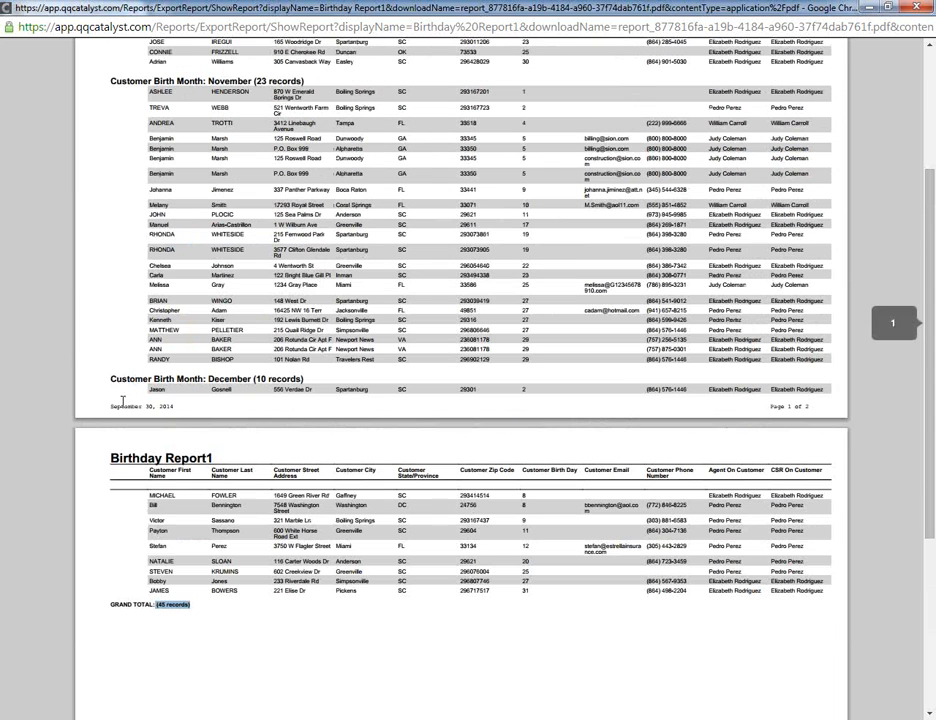
drag(108, 407, 181, 409)
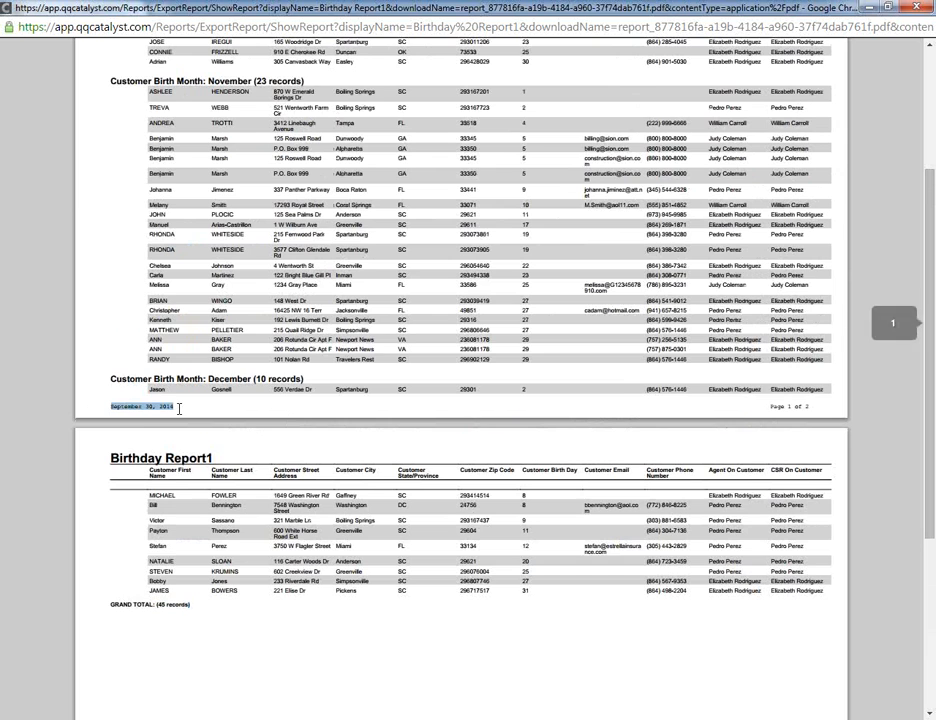
scroll(160, 410, up, 2)
scroll(141, 410, down, 5)
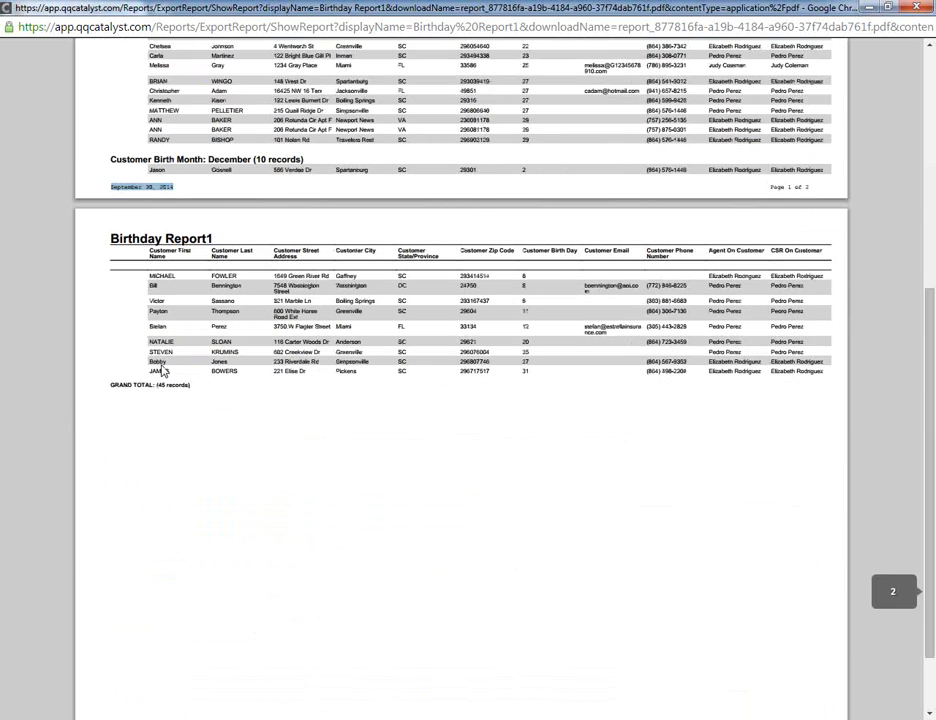
drag(769, 97, 820, 101)
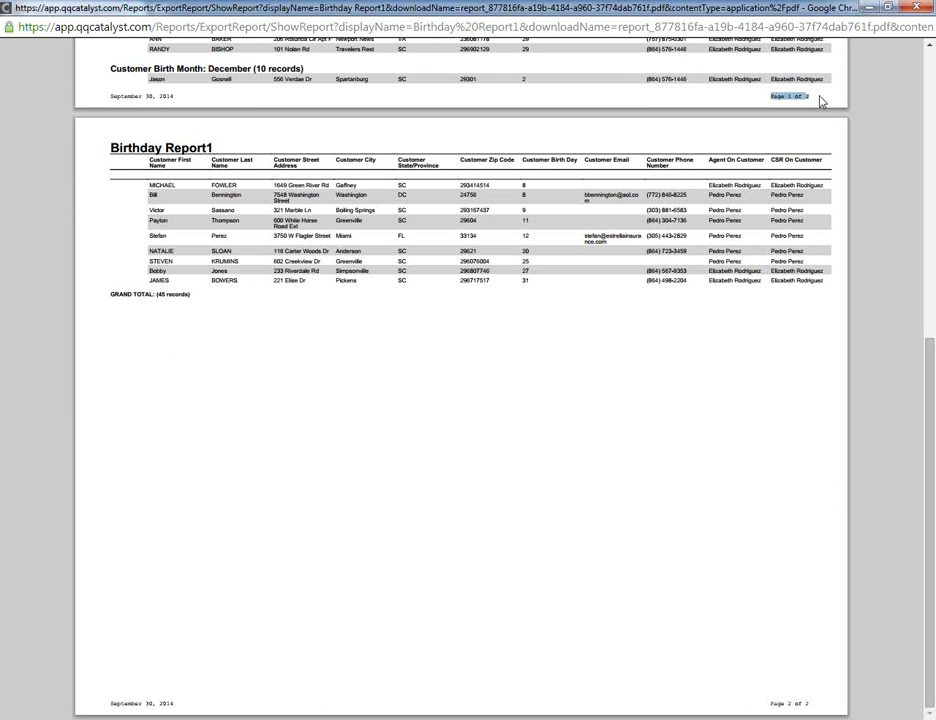
click(483, 569)
click(913, 9)
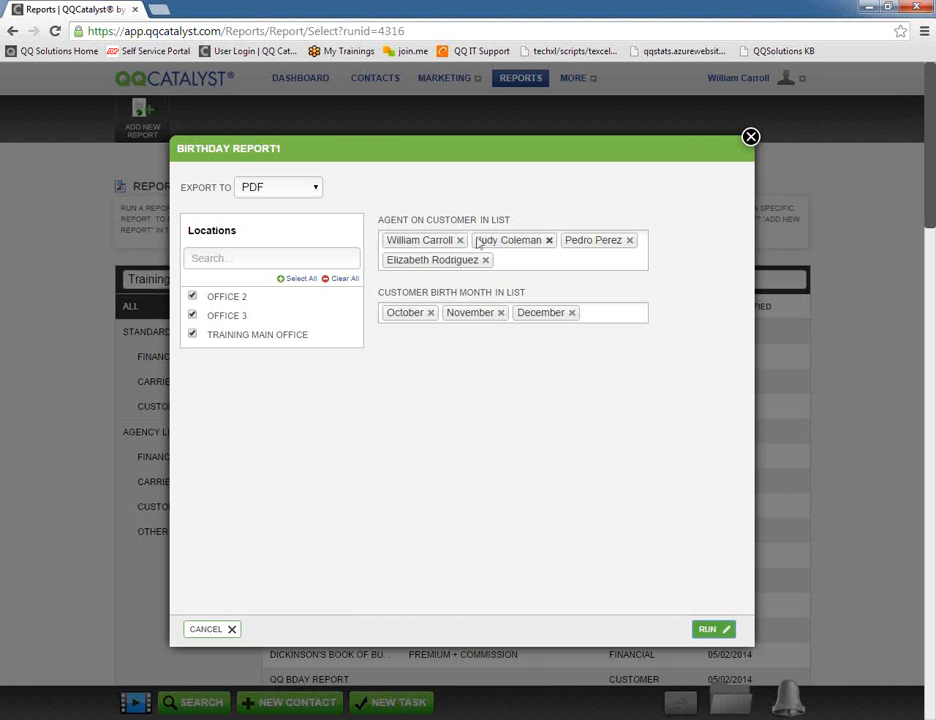
Check the available export formats, keeping PDF, and close the run settings of Birthday Report1
click(310, 190)
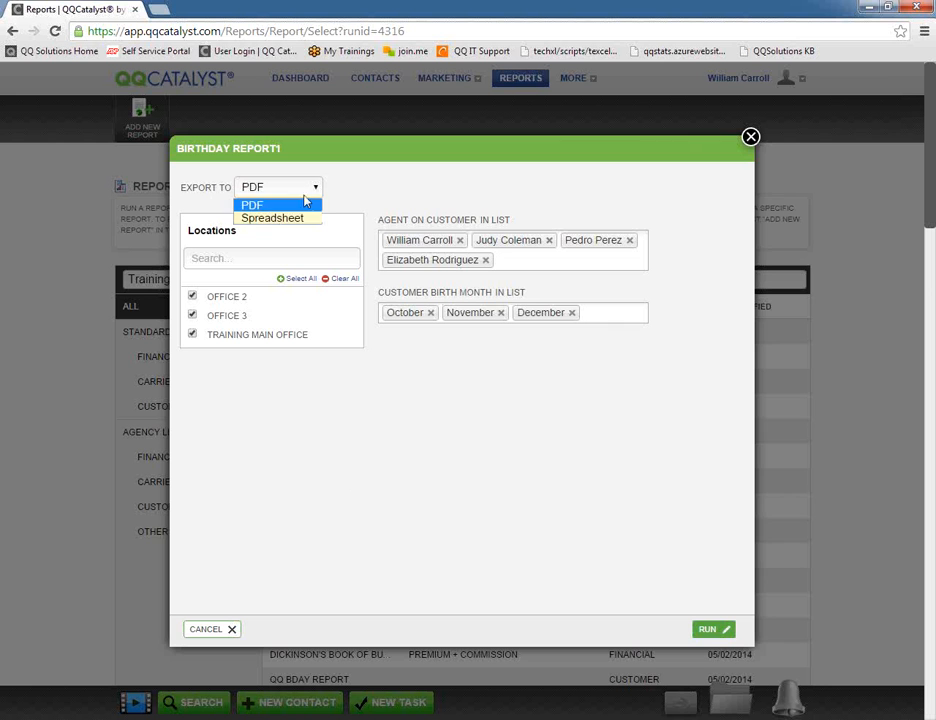
key(Escape)
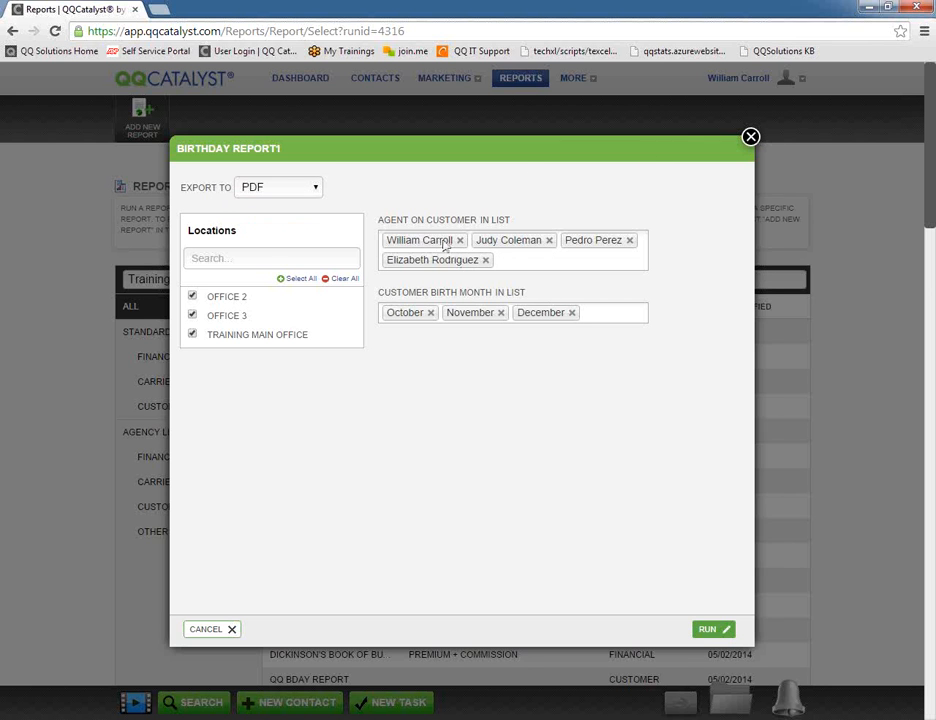
click(750, 137)
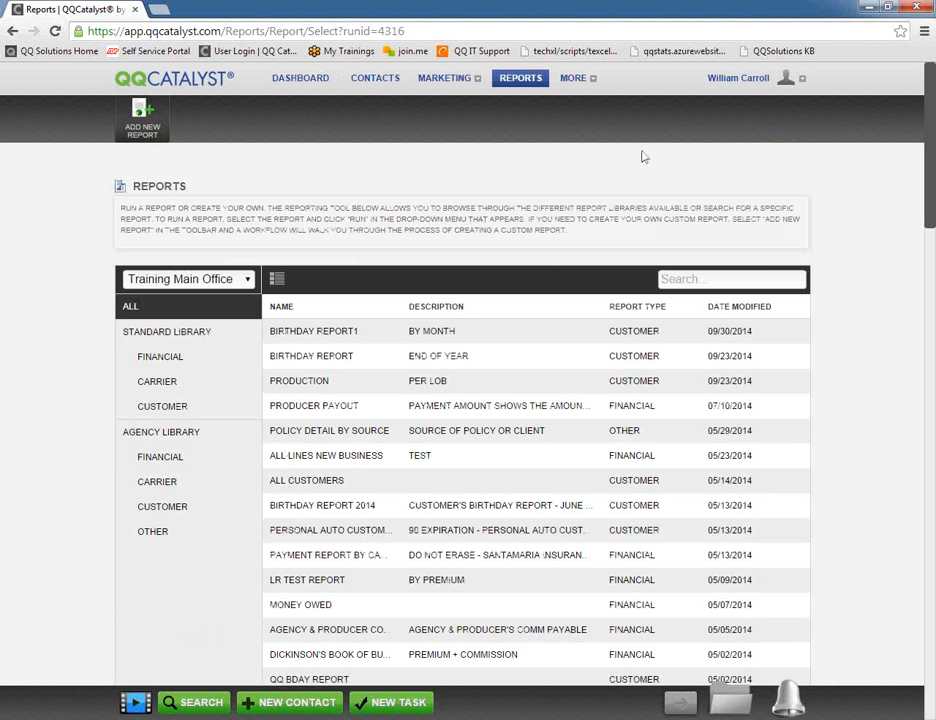
Reopen the run settings of Birthday Report1 from the reports list, check its saved runtime filters, and close them
click(306, 336)
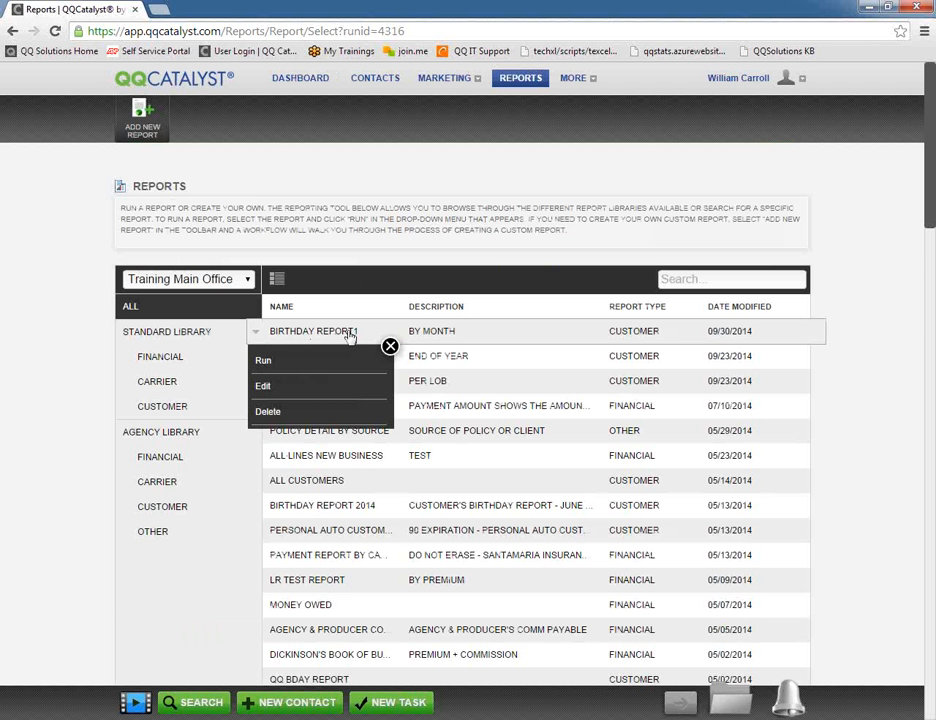
click(268, 364)
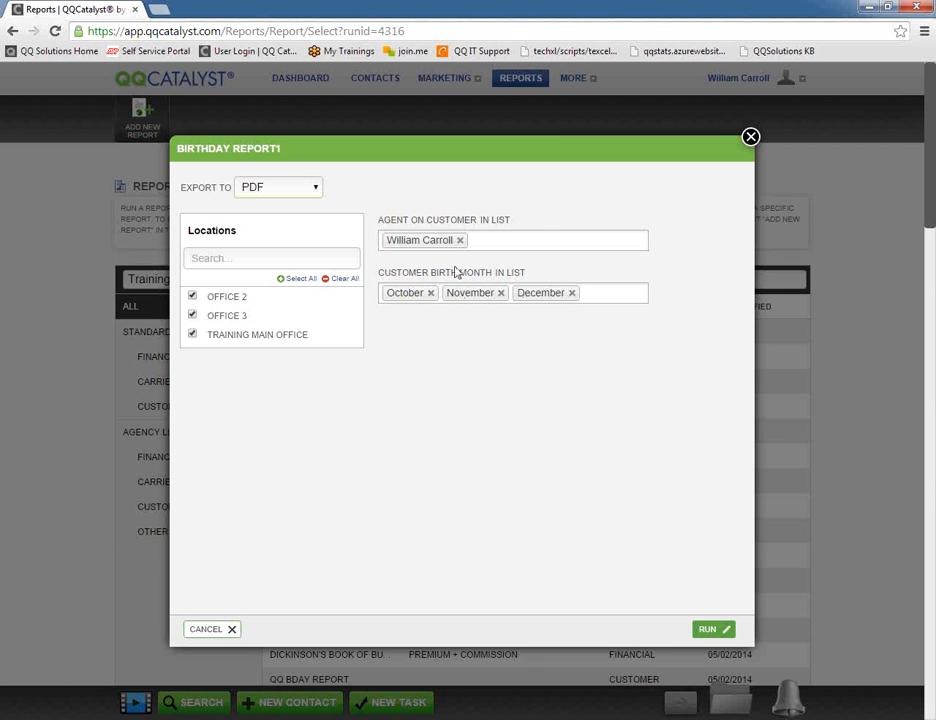
click(750, 138)
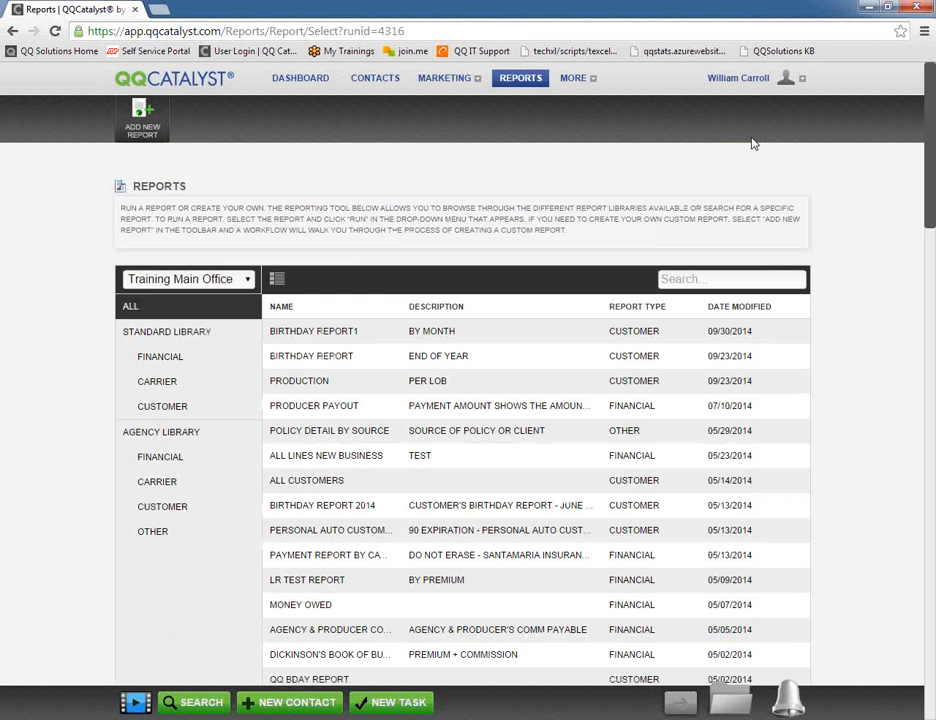
Edit Birthday Report1 so its CSR on Customer filter is asked at runtime, and save and run the report
click(293, 339)
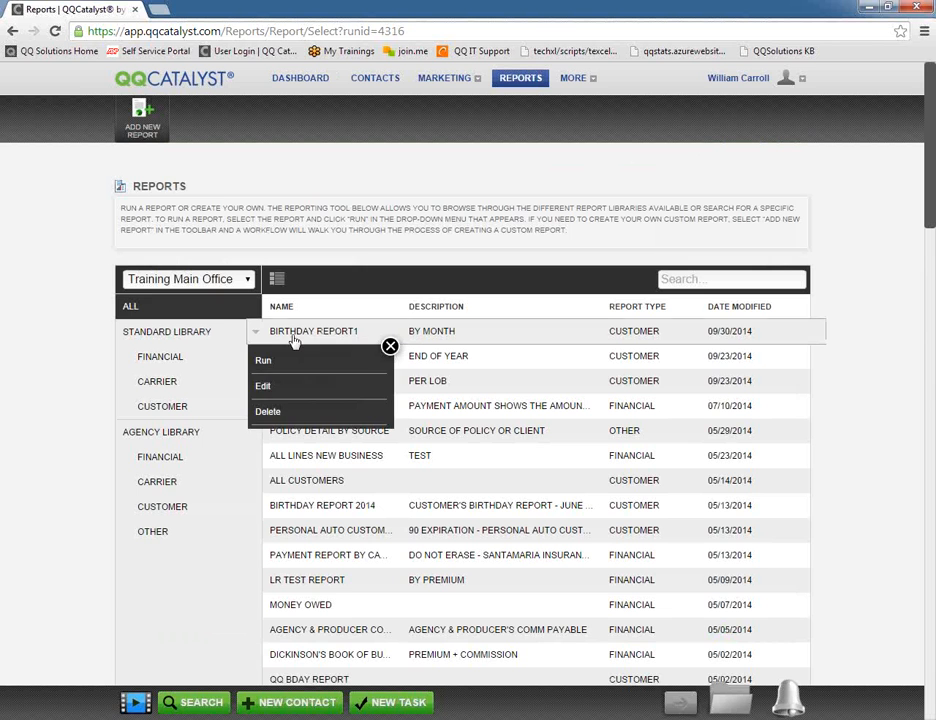
click(266, 388)
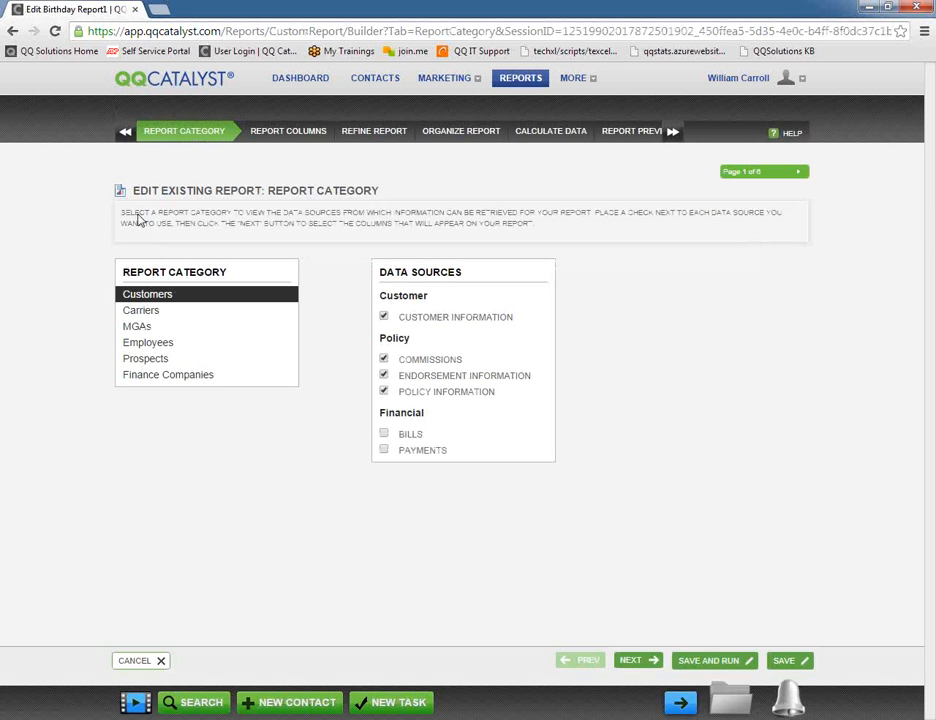
click(268, 134)
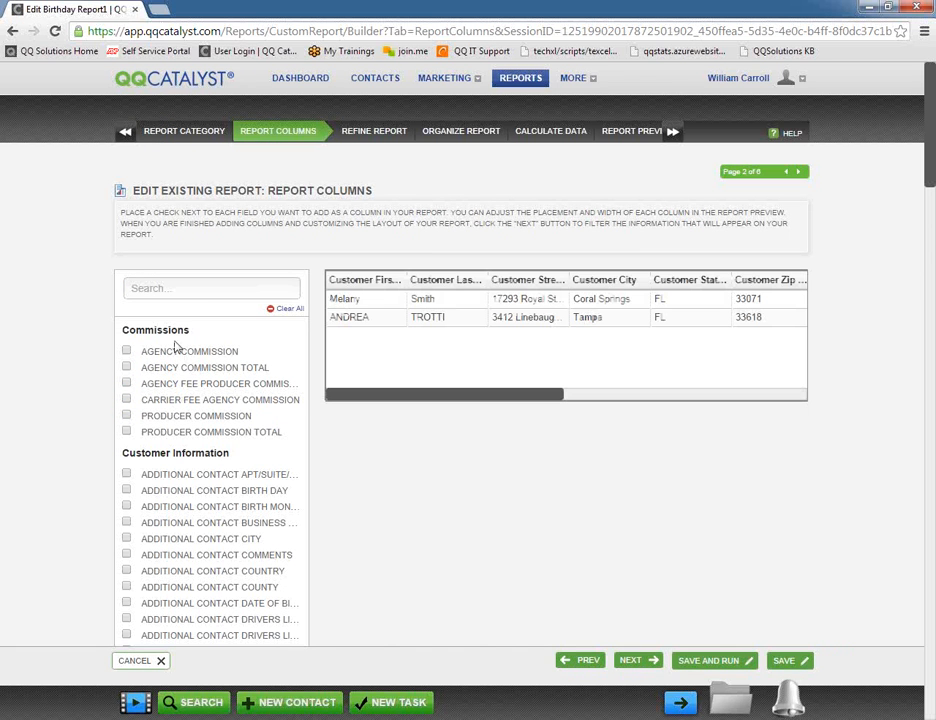
click(370, 140)
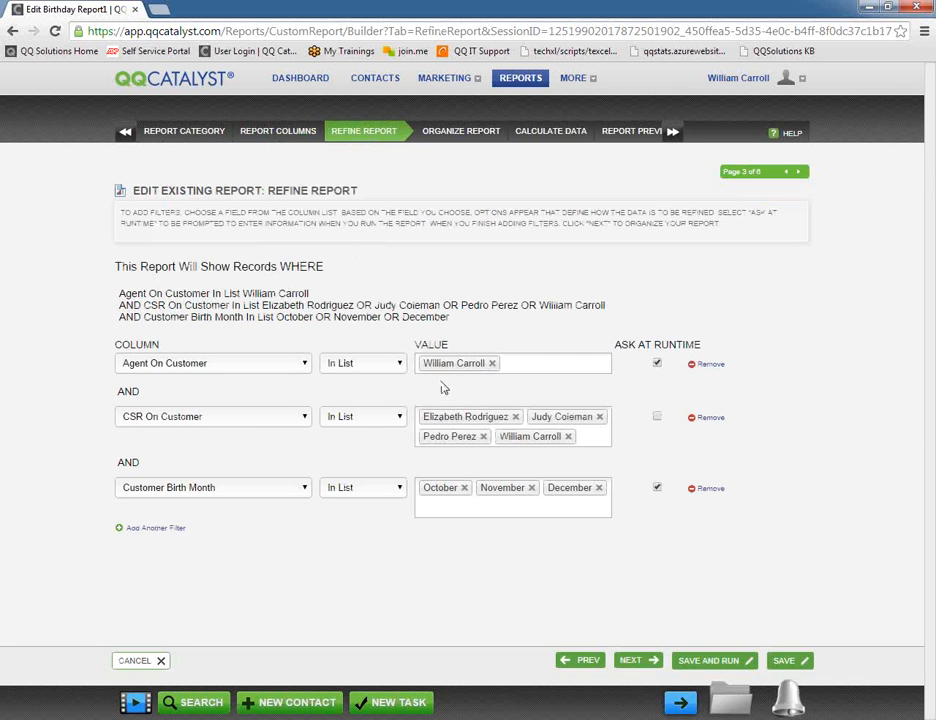
click(657, 418)
click(705, 662)
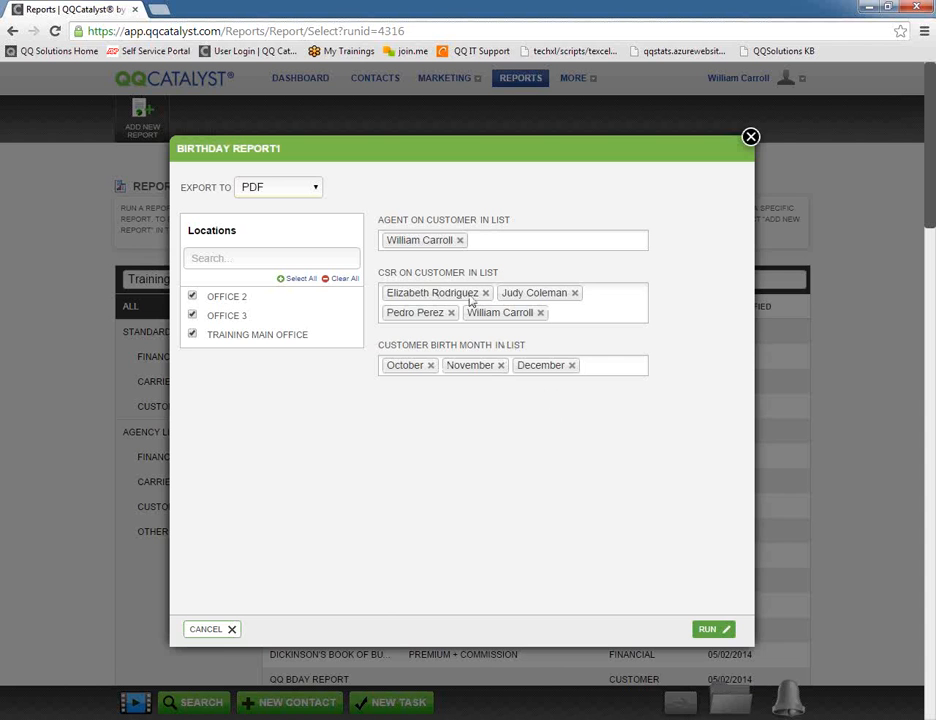
click(751, 137)
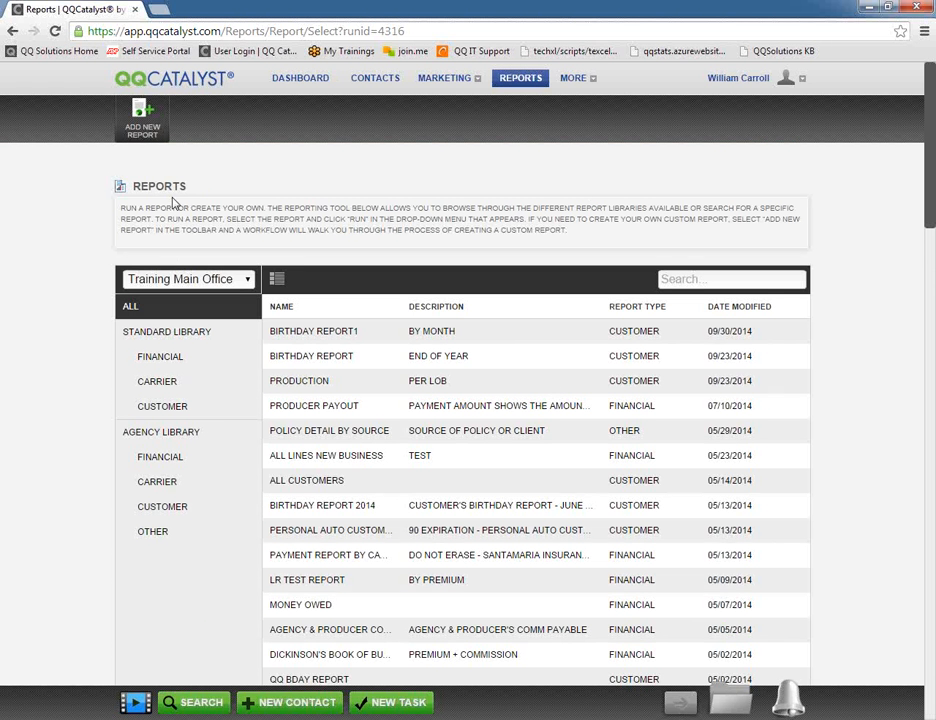
Start a new custom report in the Customers category with Customer Information, Commissions and Policy Information as data sources
click(145, 128)
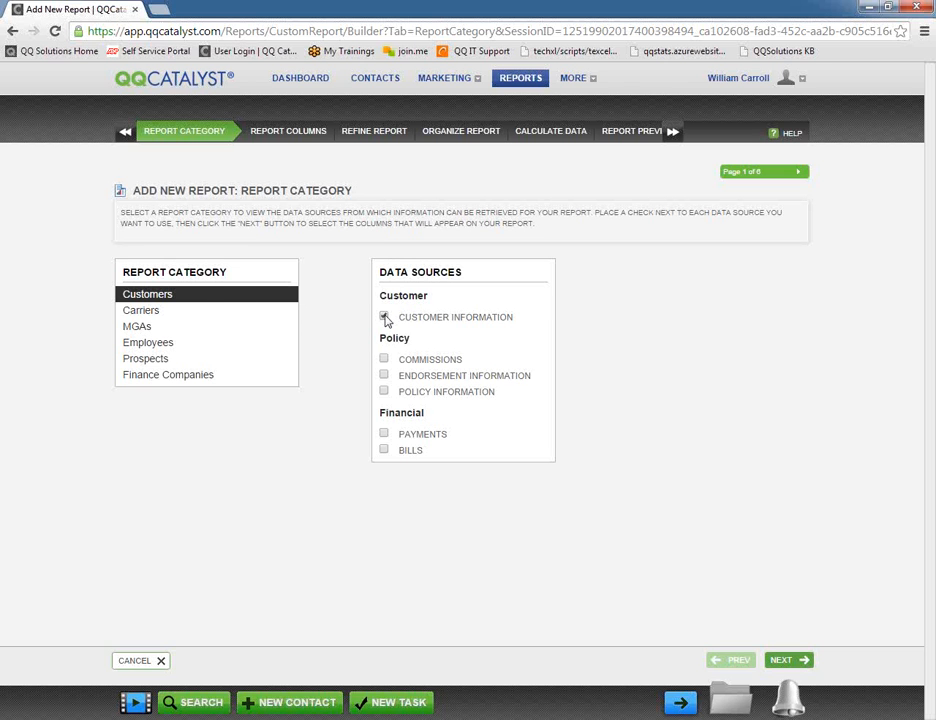
click(385, 318)
click(783, 664)
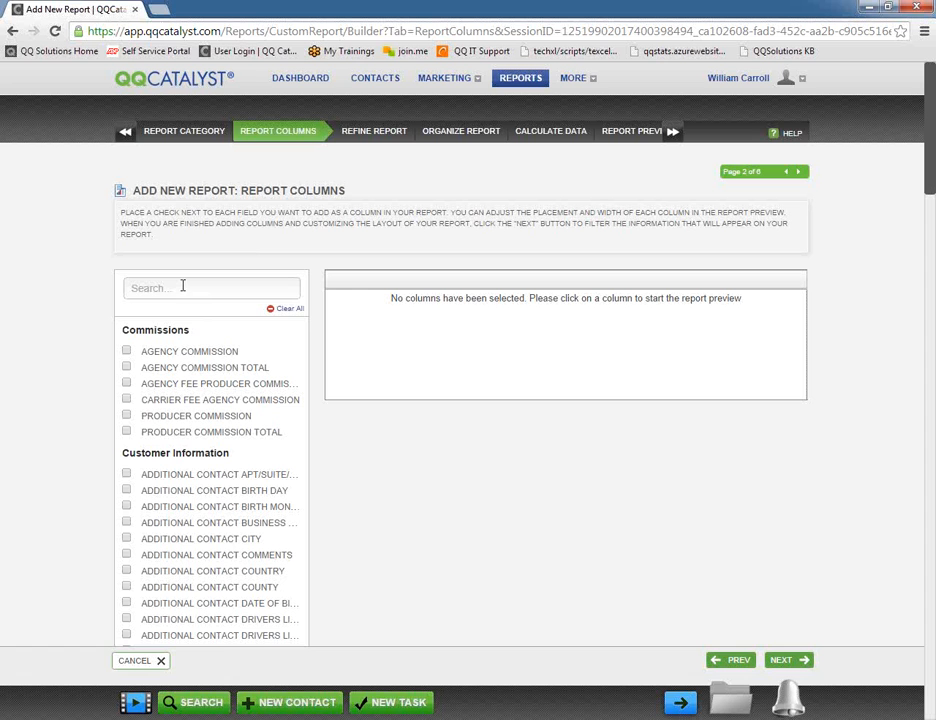
Find the policy fields and add Policy Number, Policy Premium, Policy Status and Policy Business Type as report columns
click(184, 287)
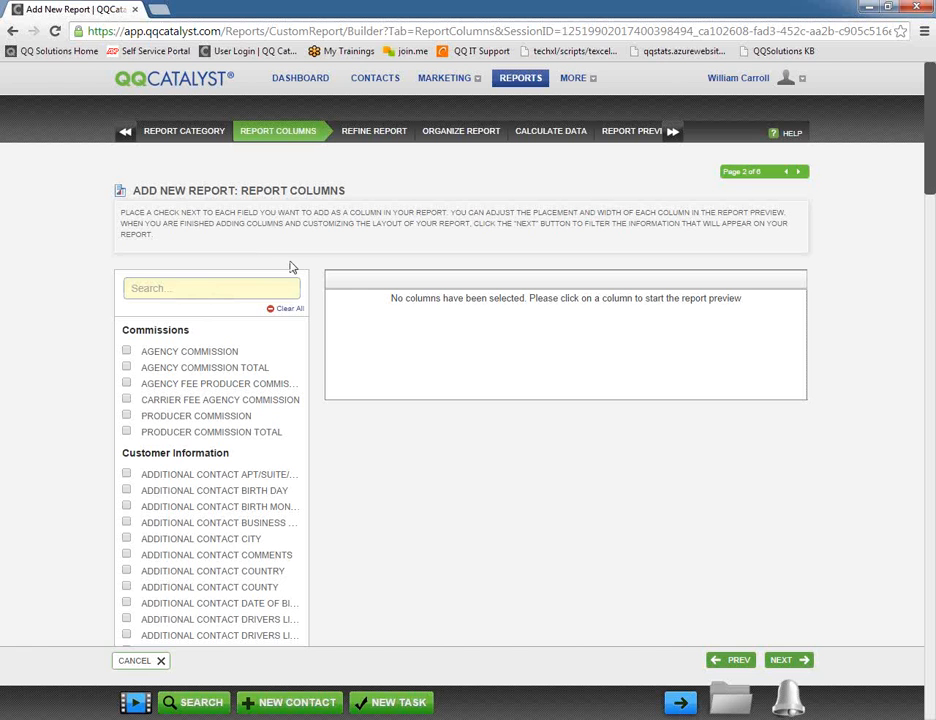
text(policy)
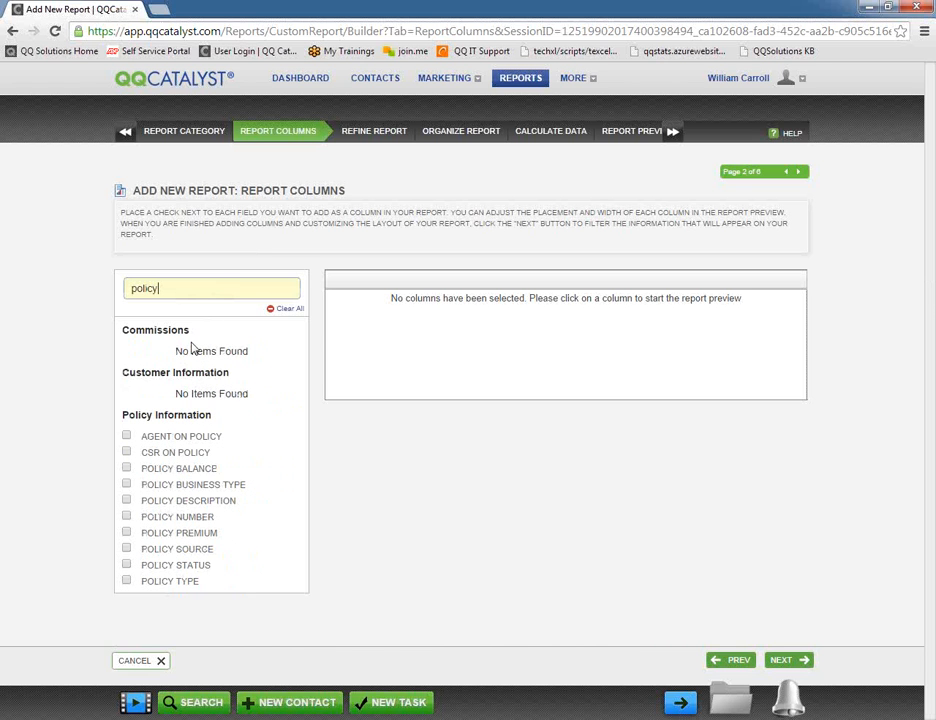
click(127, 533)
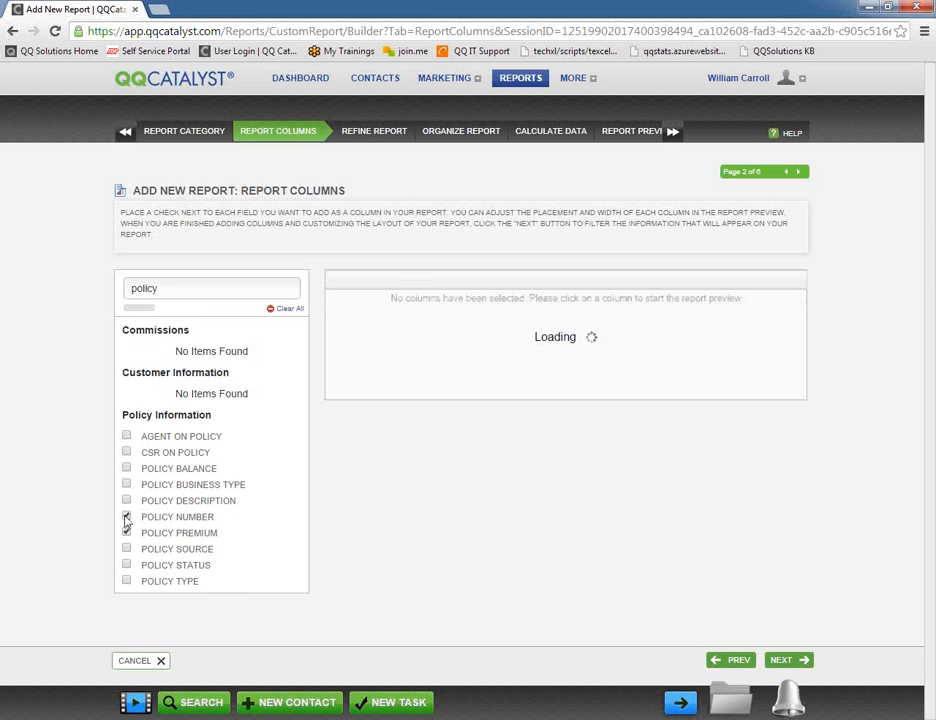
click(126, 566)
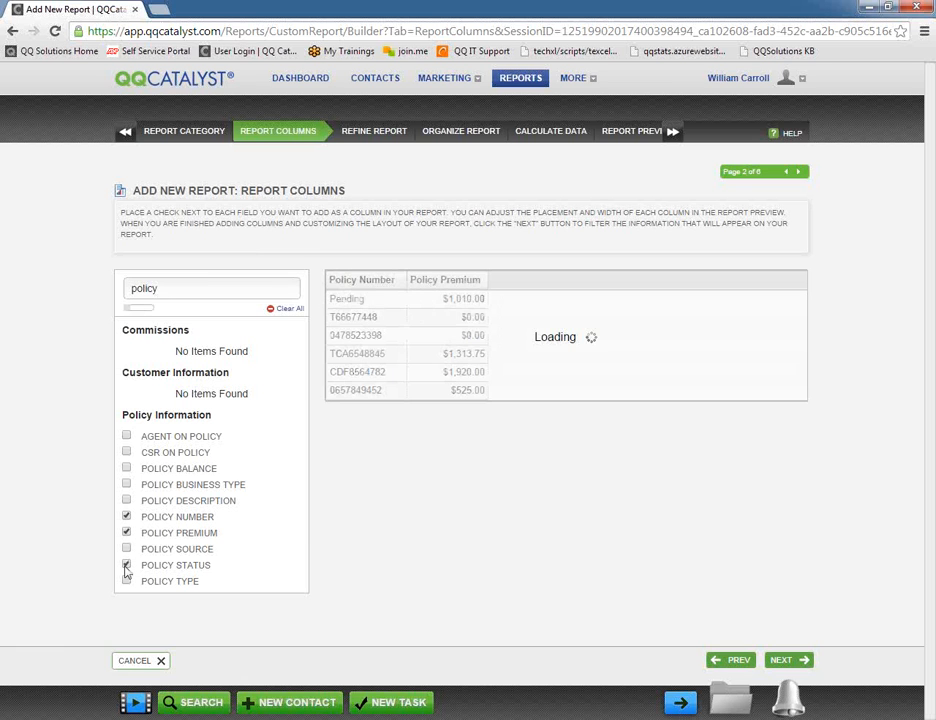
click(127, 485)
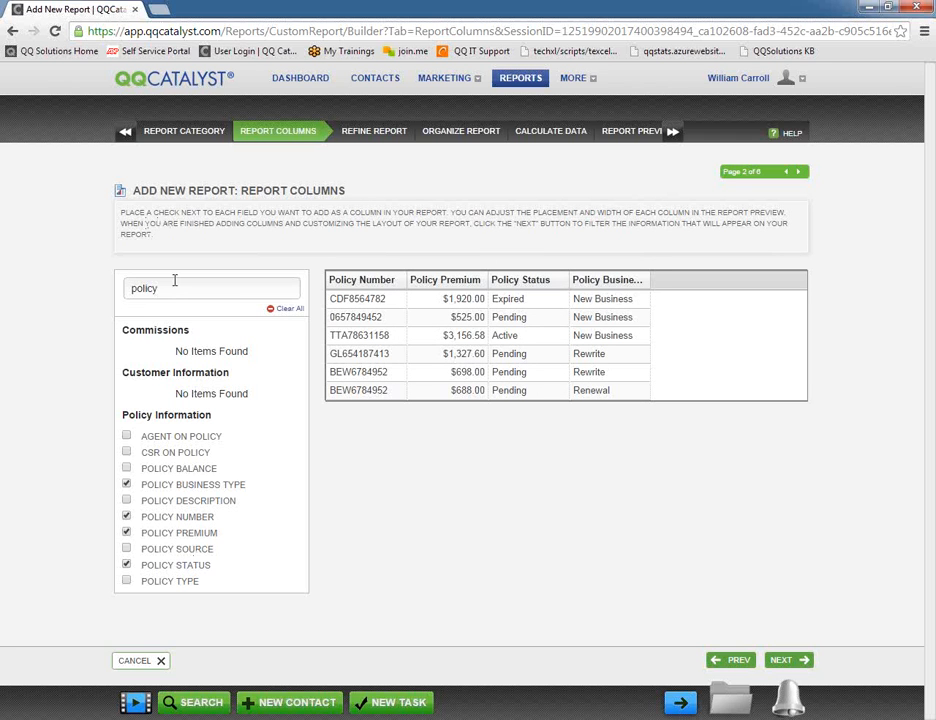
Find the producer and commission fields and add Producer, Producer Commission and Agency Commission as report columns
drag(174, 280, 2, 283)
text(producer)
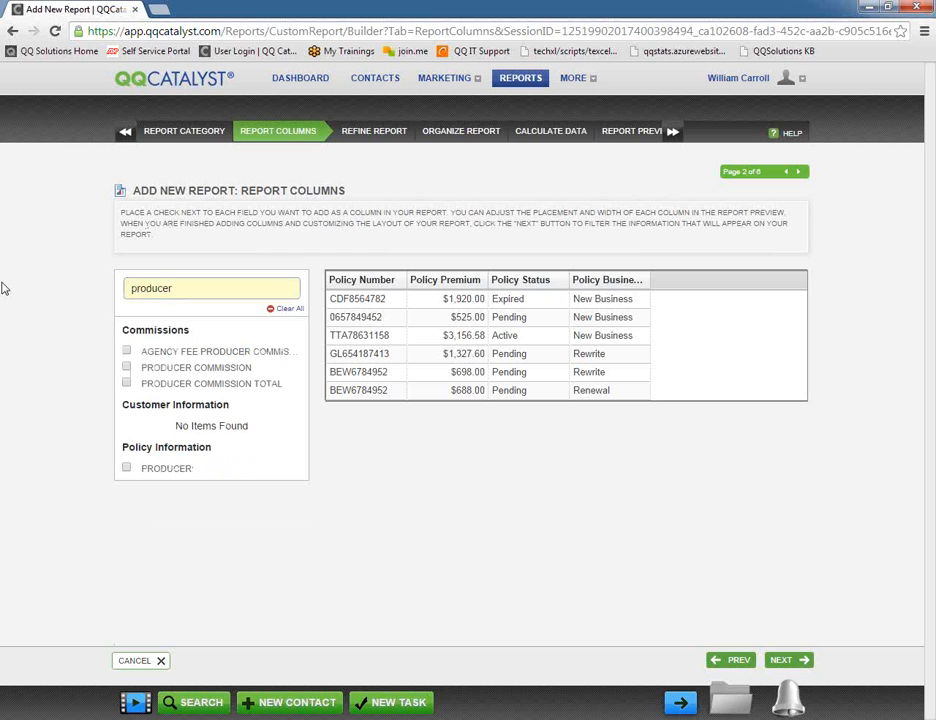
click(127, 468)
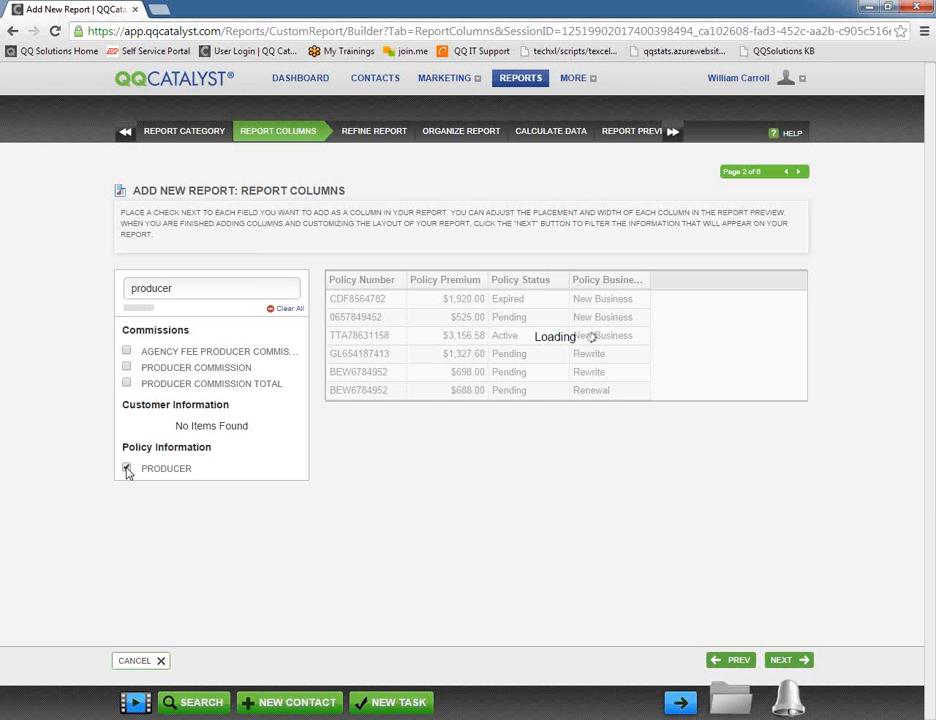
click(126, 368)
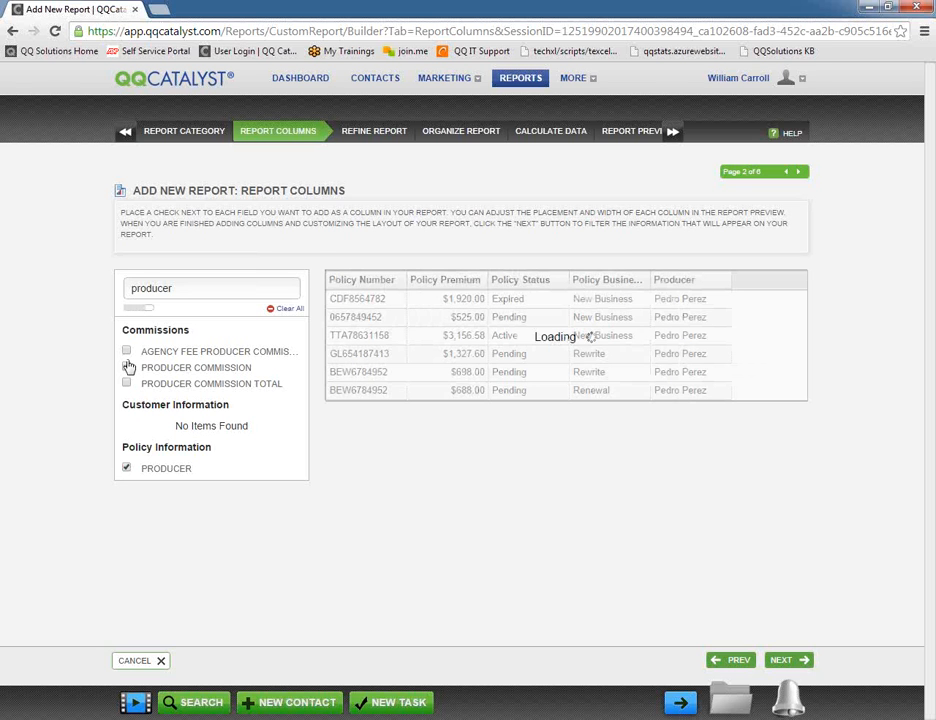
drag(200, 288, 84, 288)
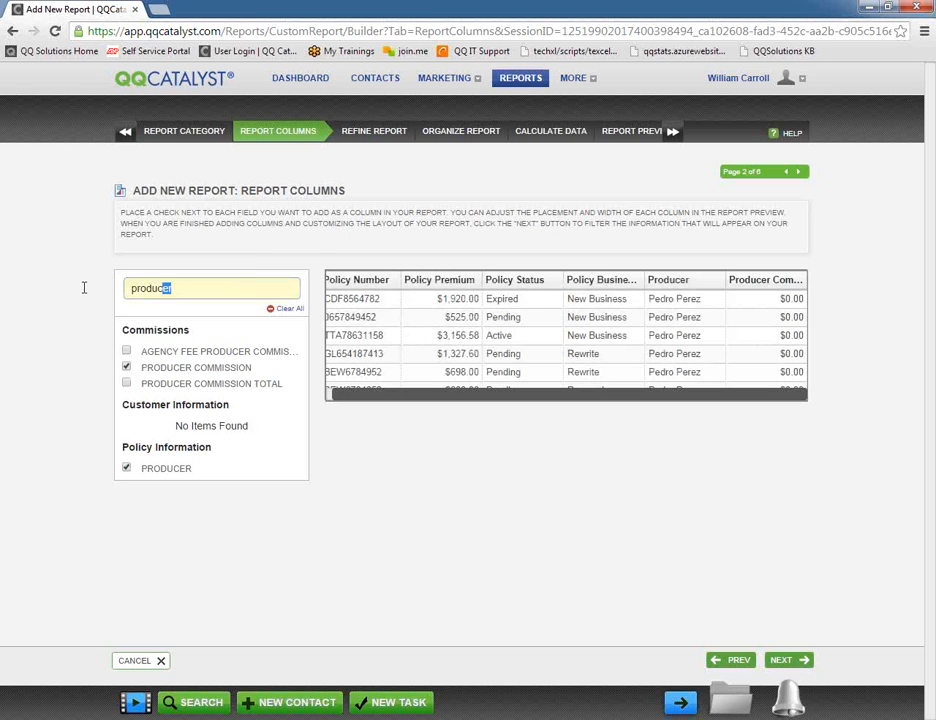
key(BackSpace)
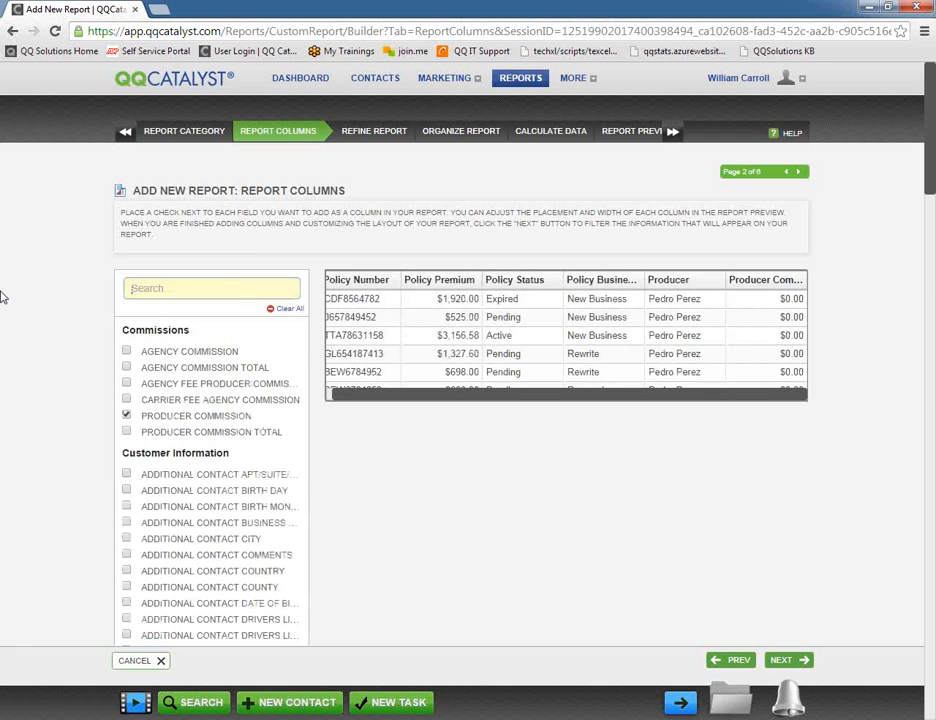
text(comm)
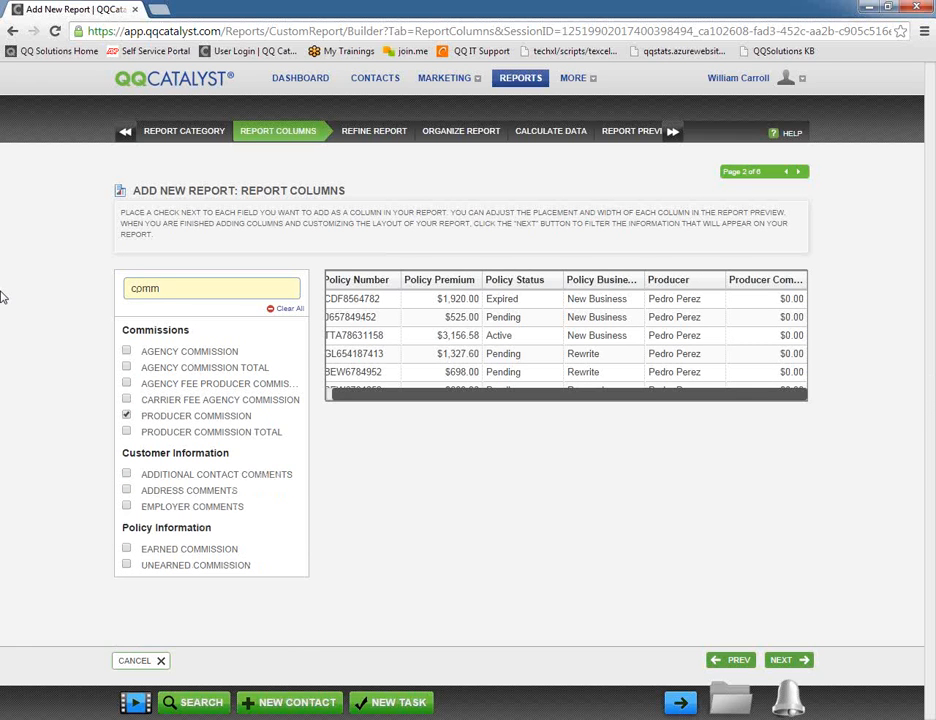
click(128, 353)
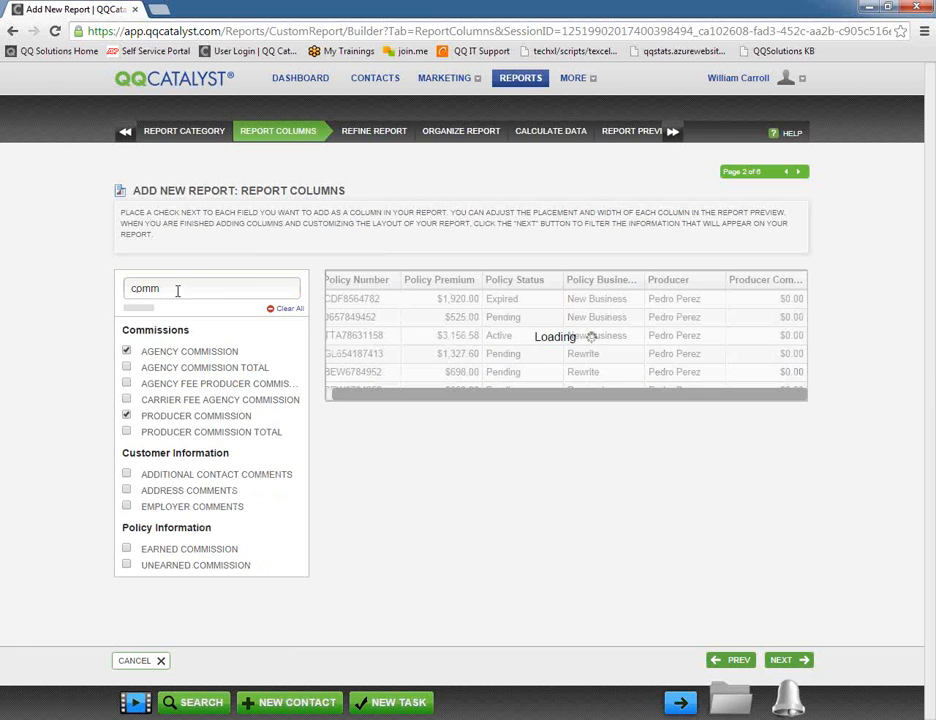
Find and add the Named Insured and Line of Business fields as report columns
drag(188, 288, 29, 282)
text(named)
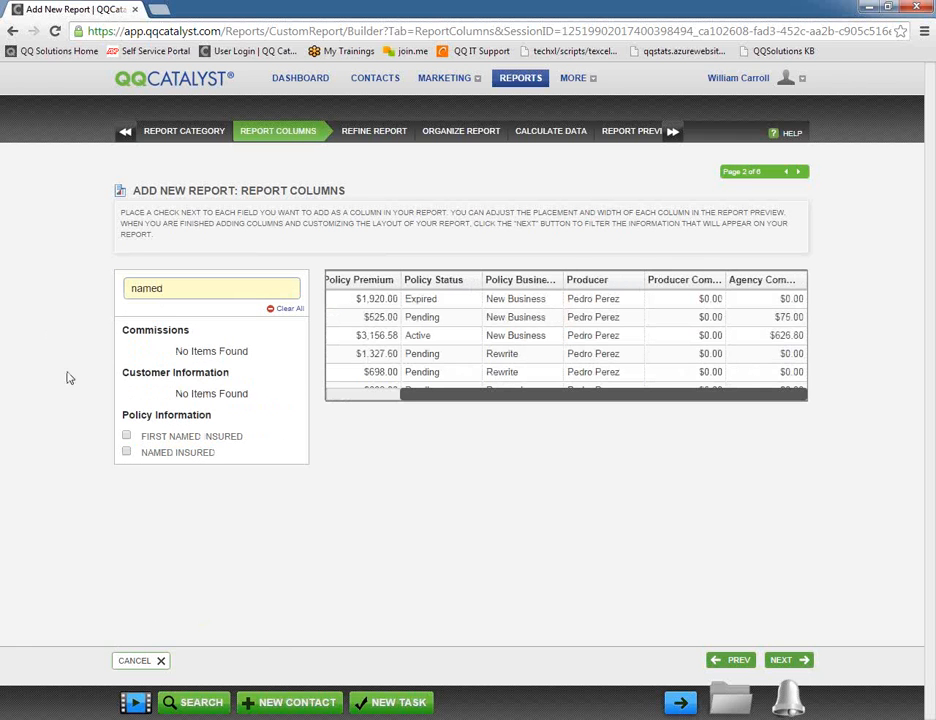
click(126, 452)
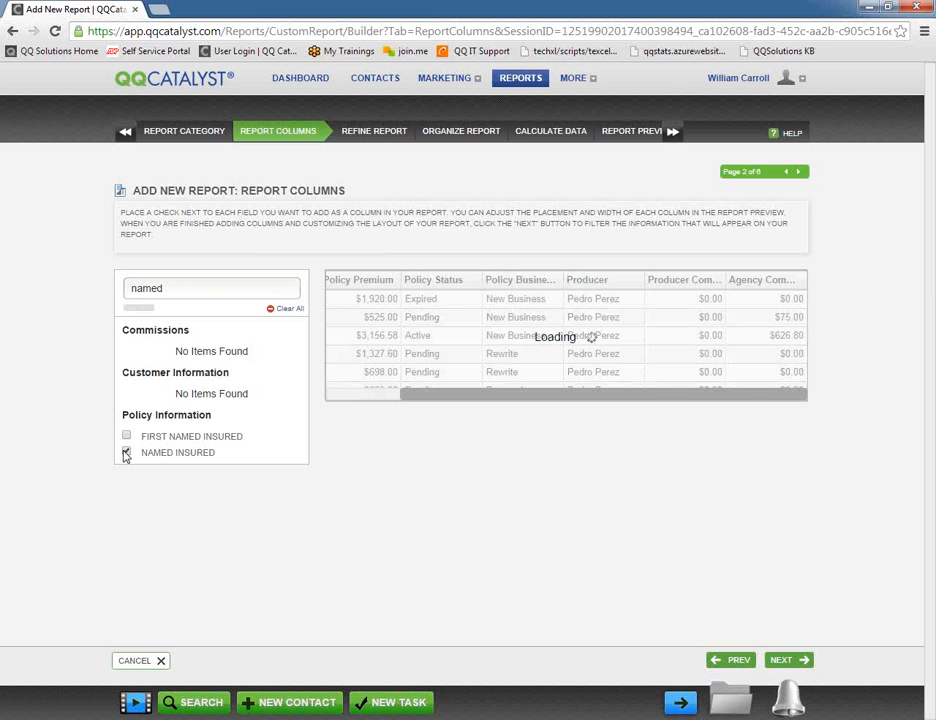
drag(190, 288, 3, 300)
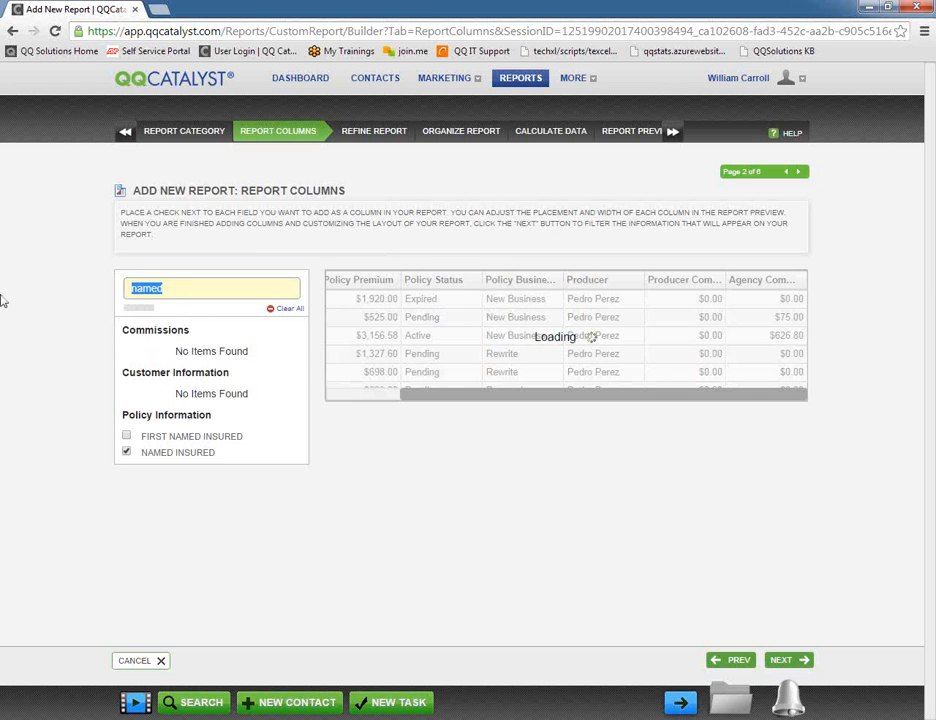
text(line of)
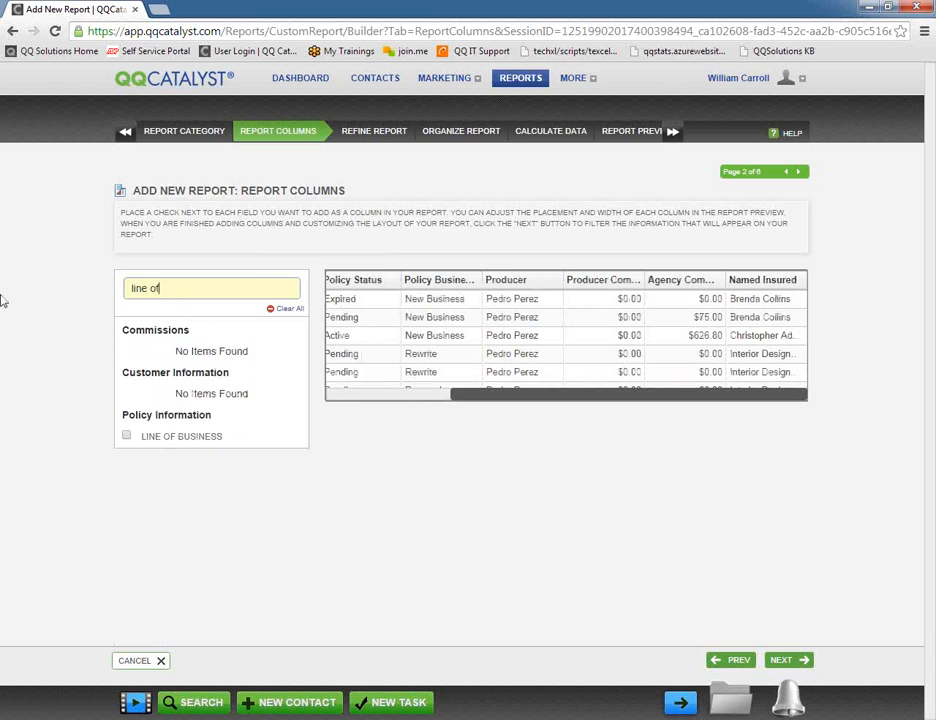
click(127, 437)
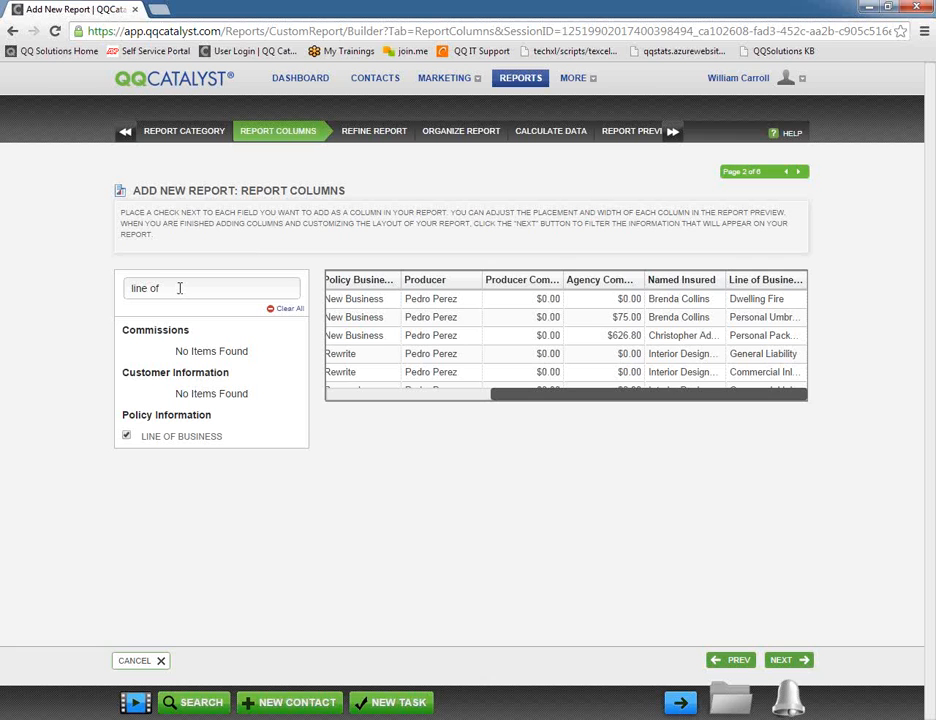
Move the Named Insured column to the front of the report, ahead of Policy Number
drag(547, 395, 310, 421)
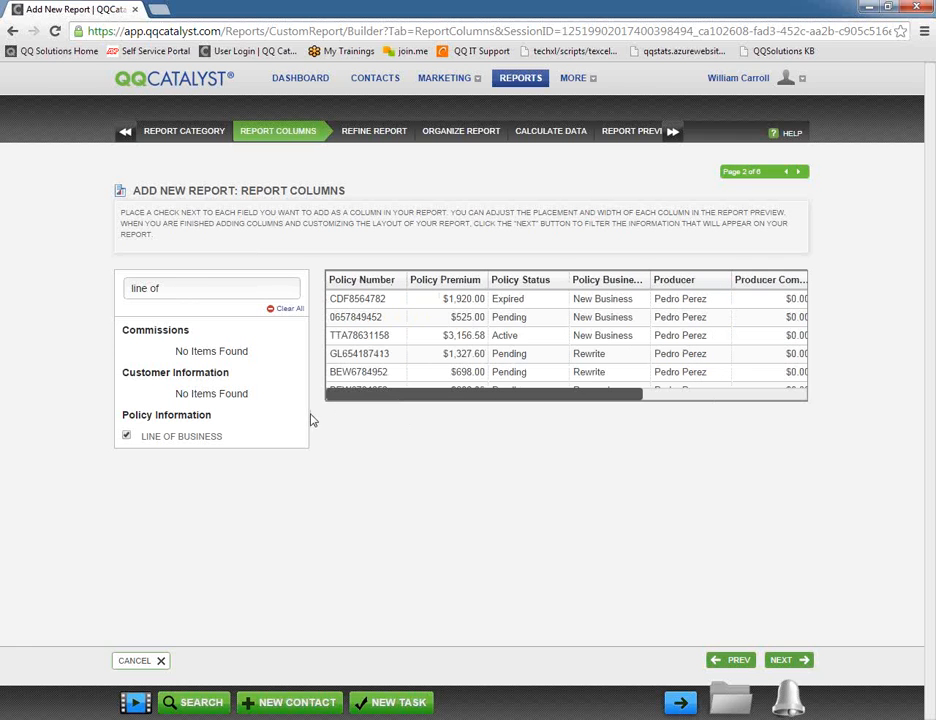
drag(361, 396, 575, 379)
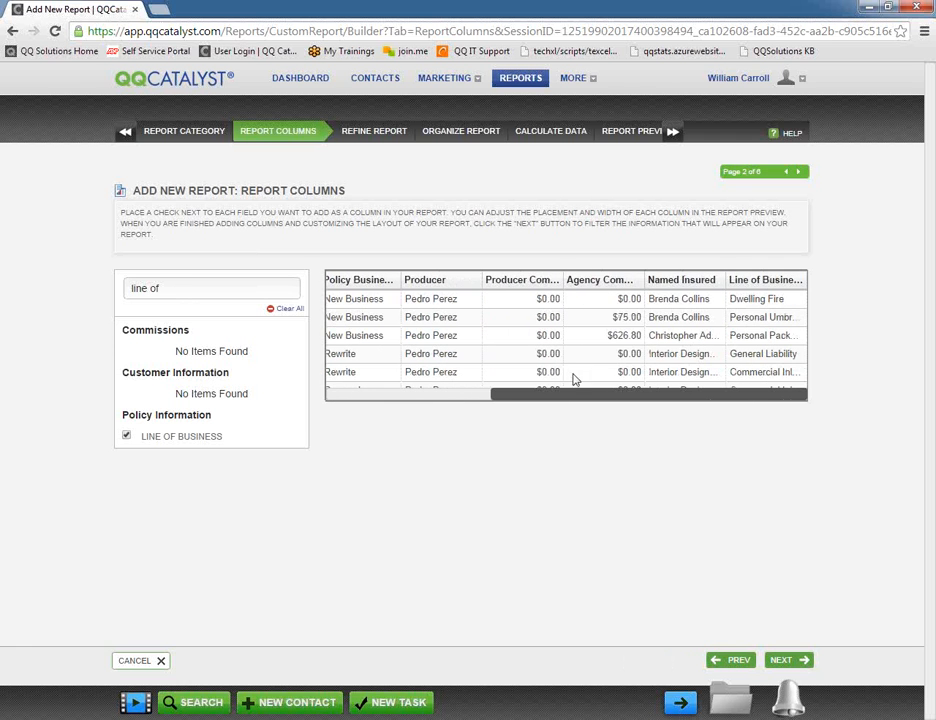
drag(660, 290, 362, 290)
drag(526, 405, 368, 393)
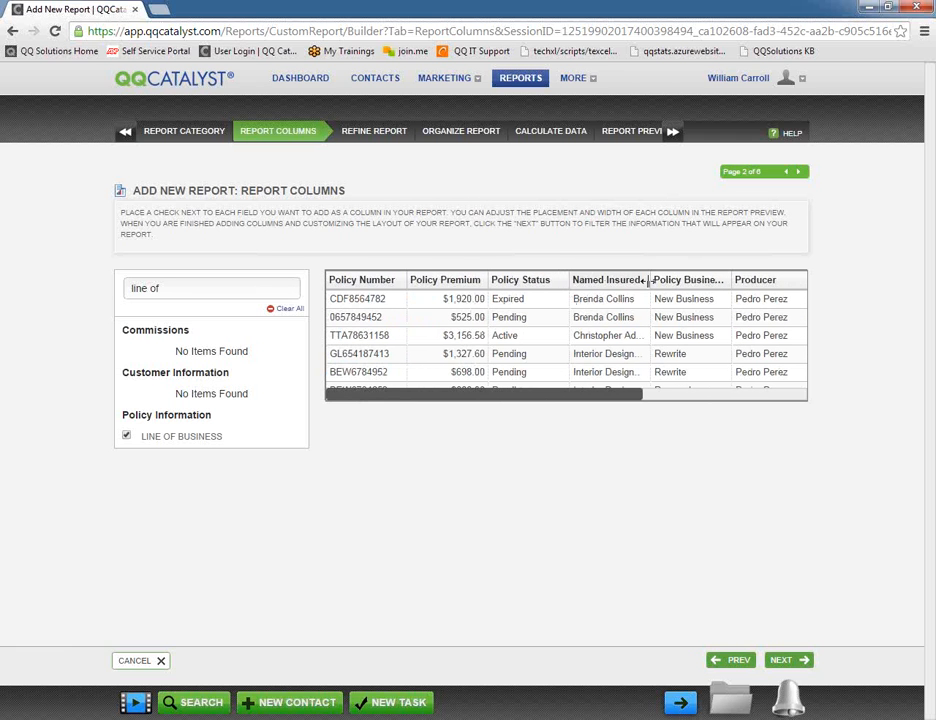
drag(646, 281, 280, 290)
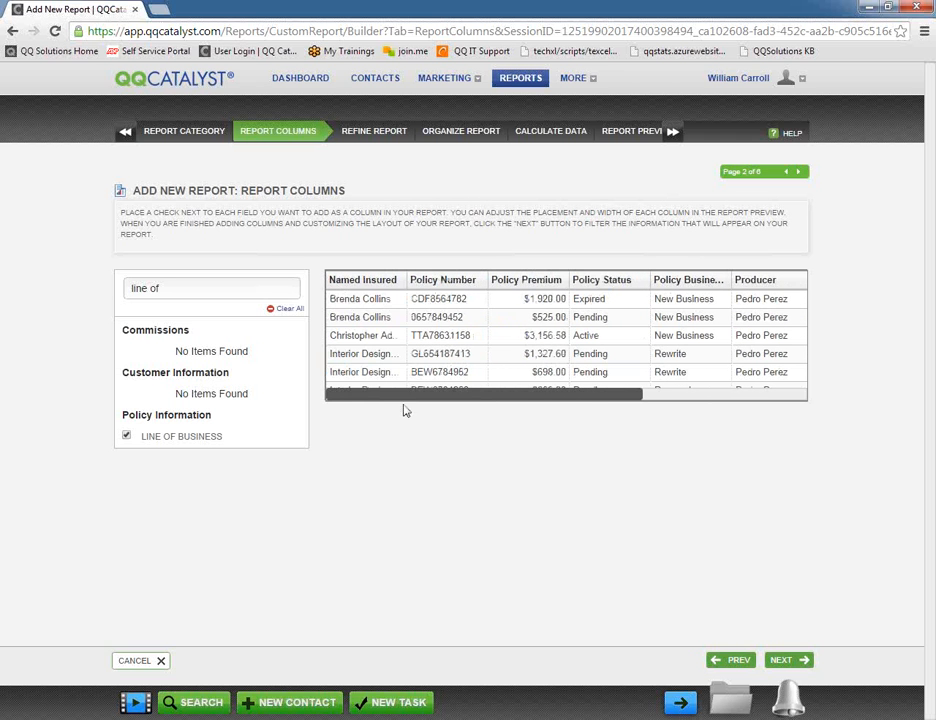
Move the Line of Business column between Policy Number and Policy Premium
drag(445, 395, 525, 392)
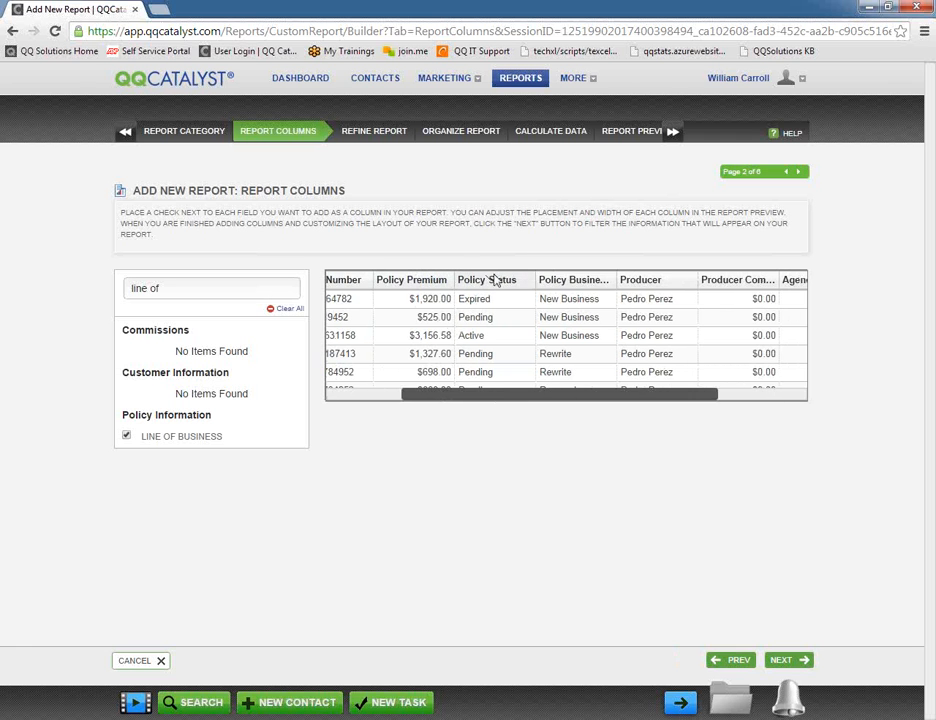
drag(589, 397, 720, 399)
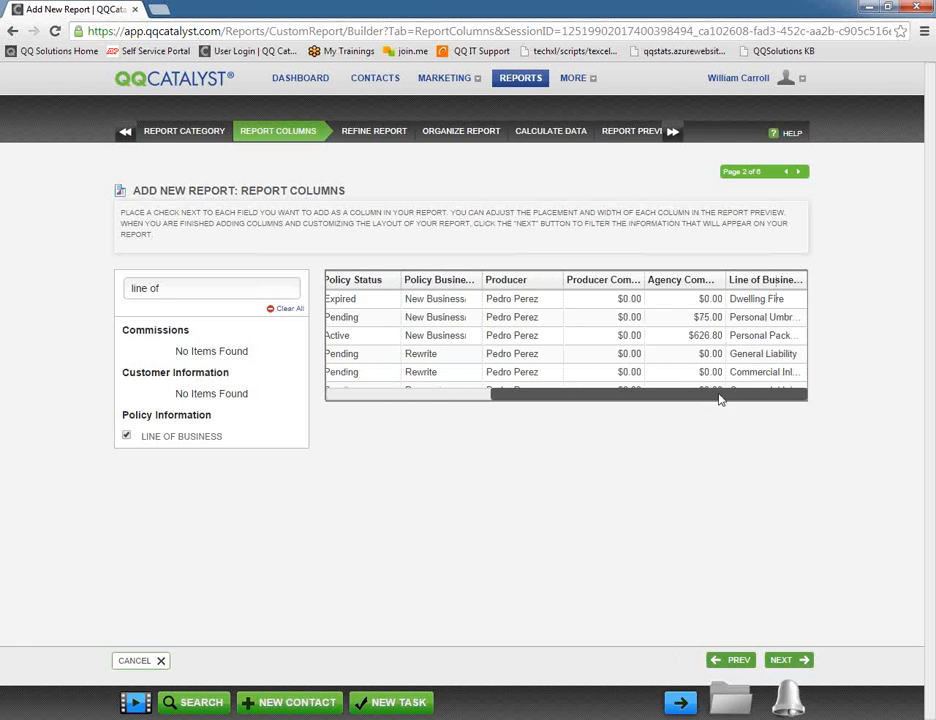
drag(765, 280, 336, 290)
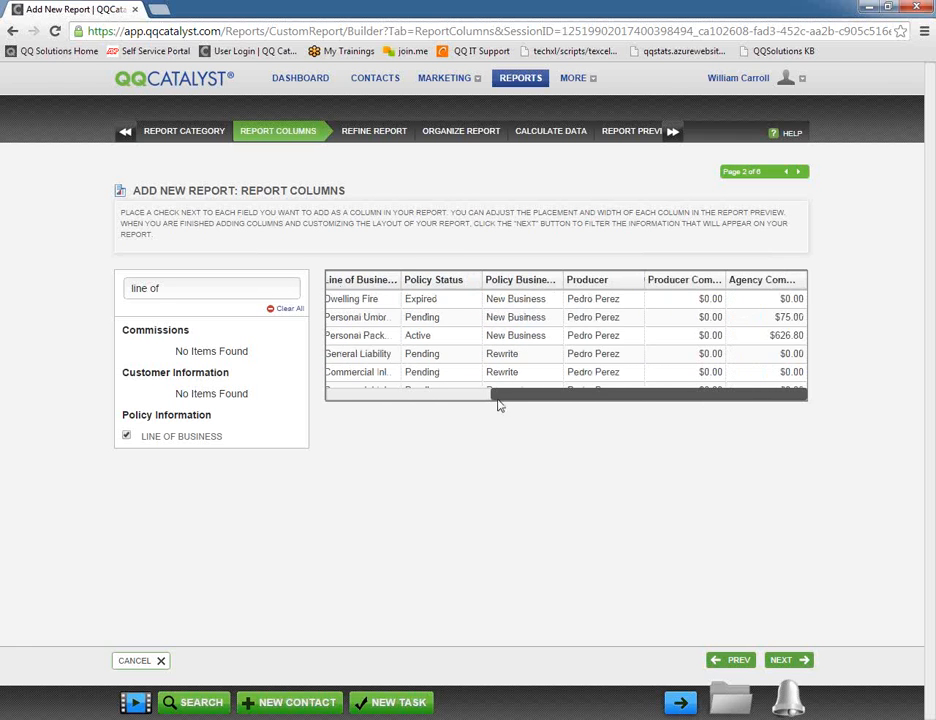
drag(500, 405, 430, 395)
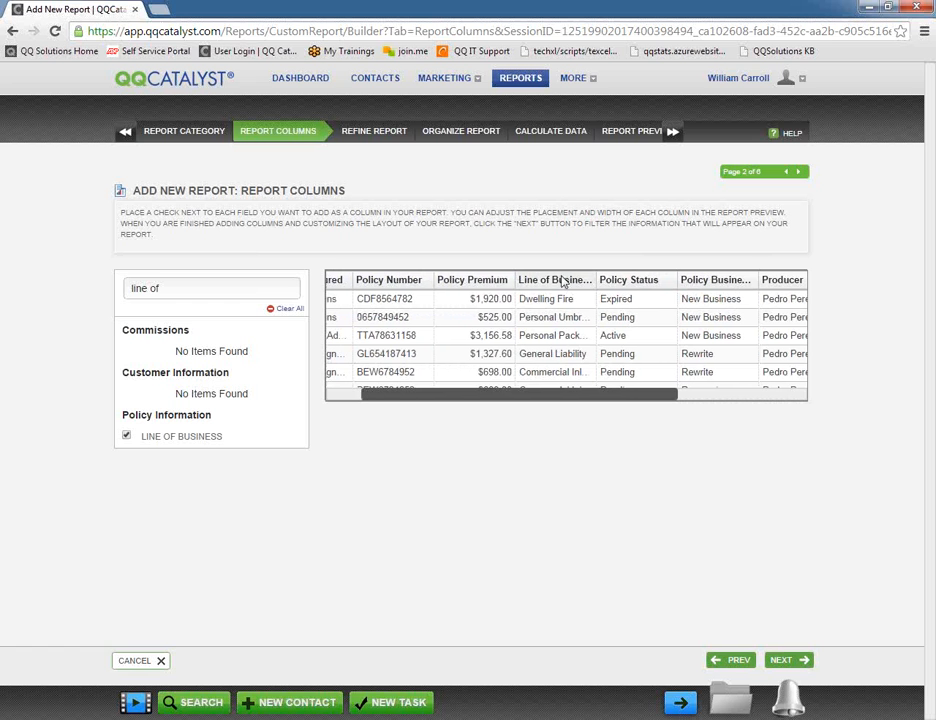
drag(563, 282, 463, 298)
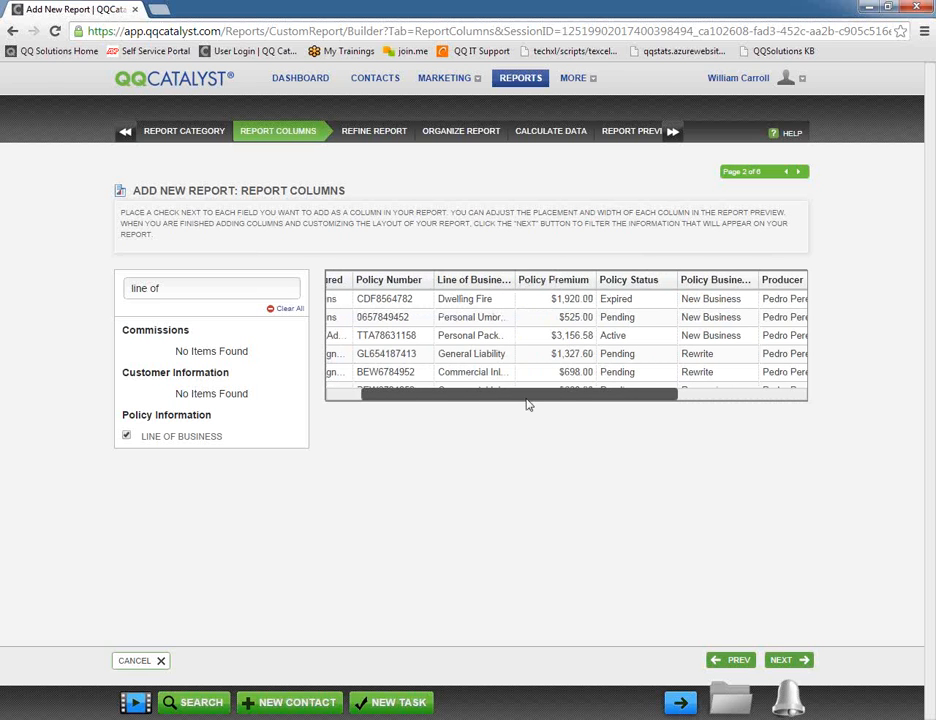
Reorder the columns so Agency Commission, Producer and Producer Commission follow Policy Premium, ahead of Policy Status
drag(526, 399, 706, 357)
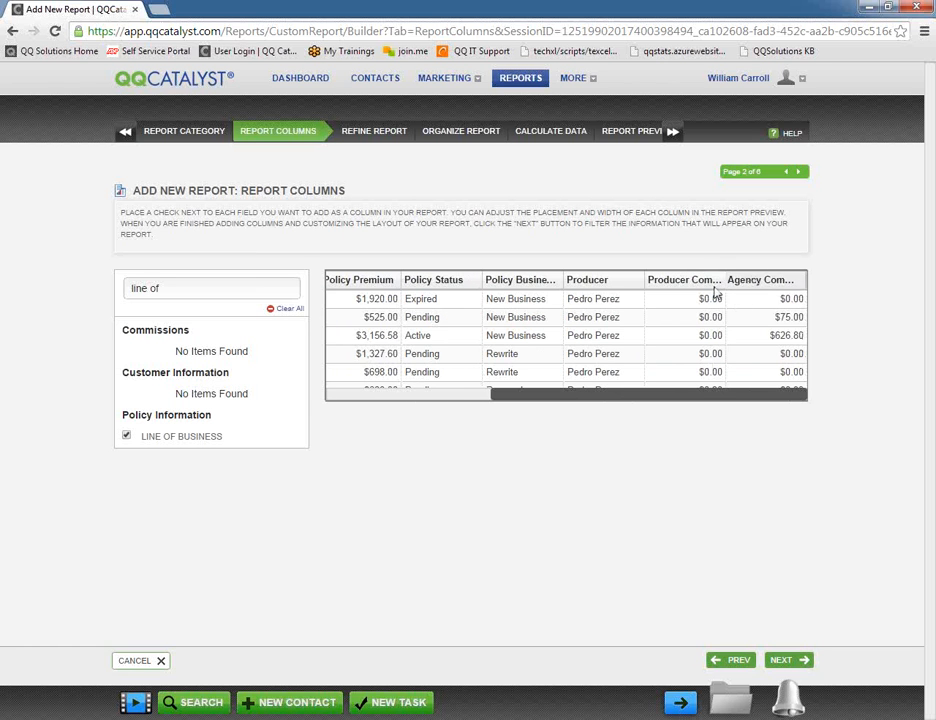
drag(755, 280, 422, 292)
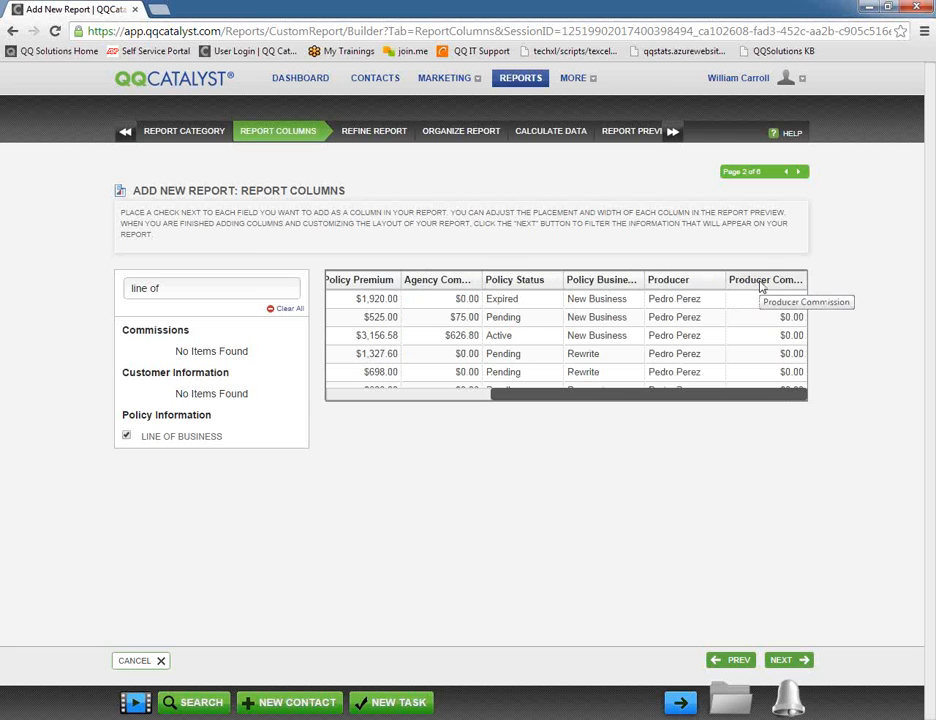
drag(762, 287, 499, 295)
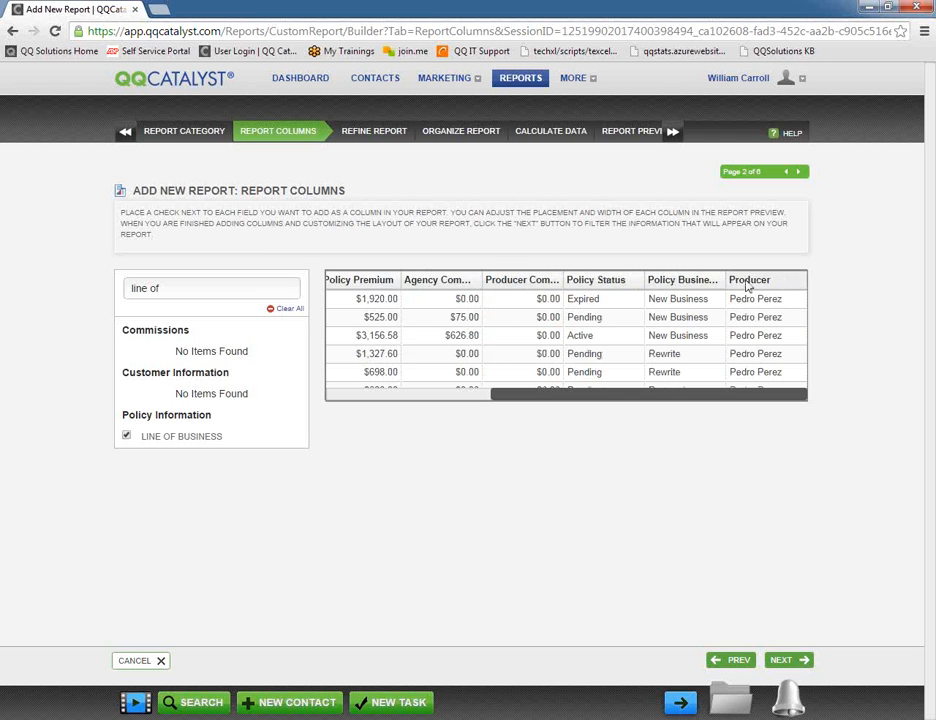
drag(746, 288, 495, 288)
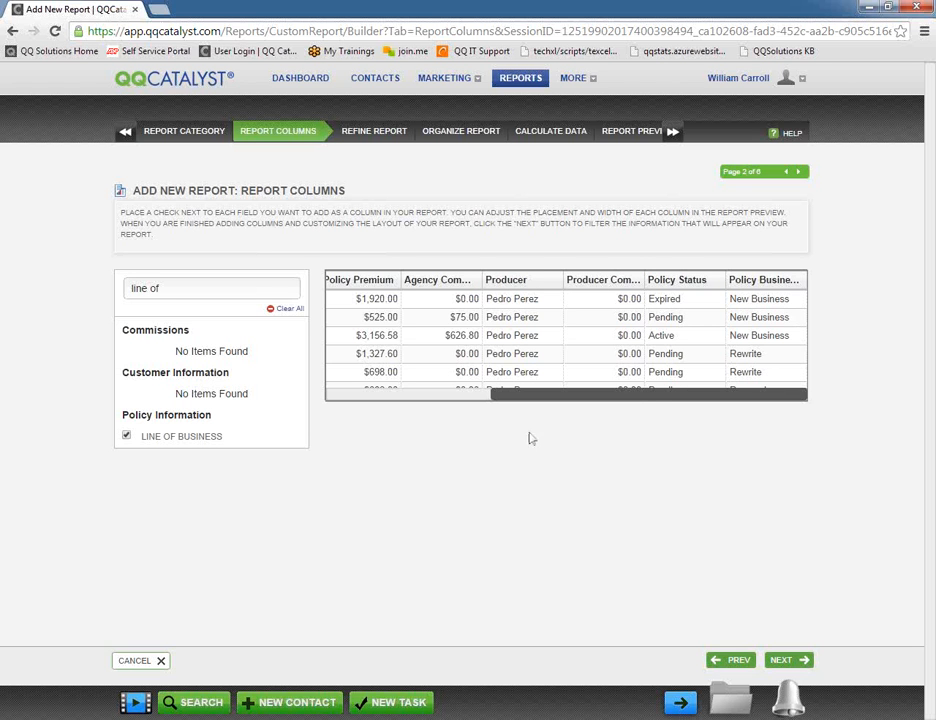
Proceed to refining the report and add a Producer filter using In List that is asked at runtime
drag(580, 394, 725, 390)
click(786, 664)
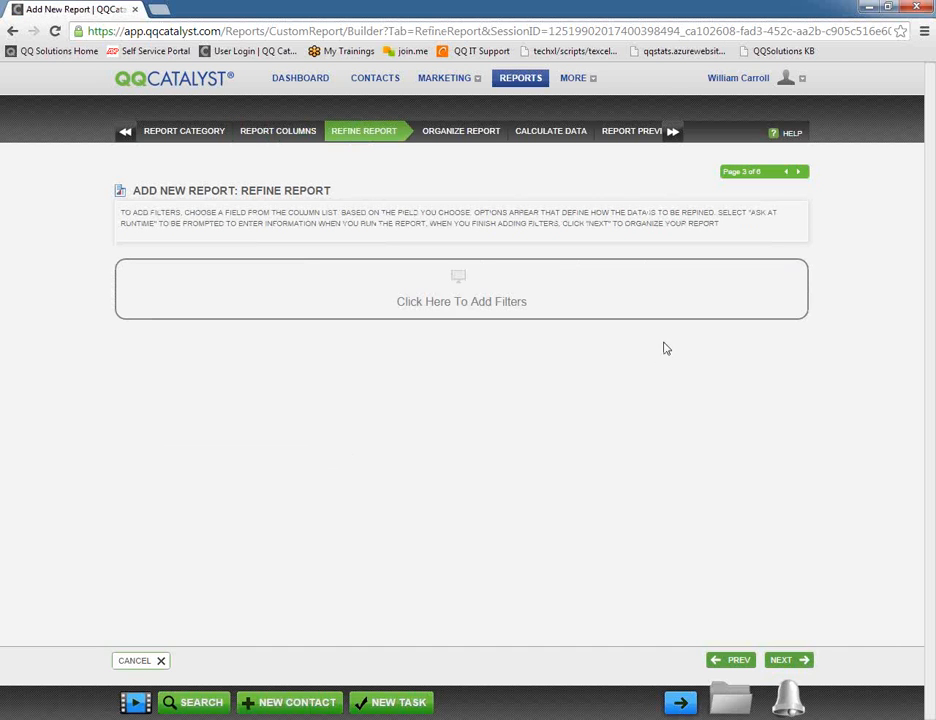
click(453, 294)
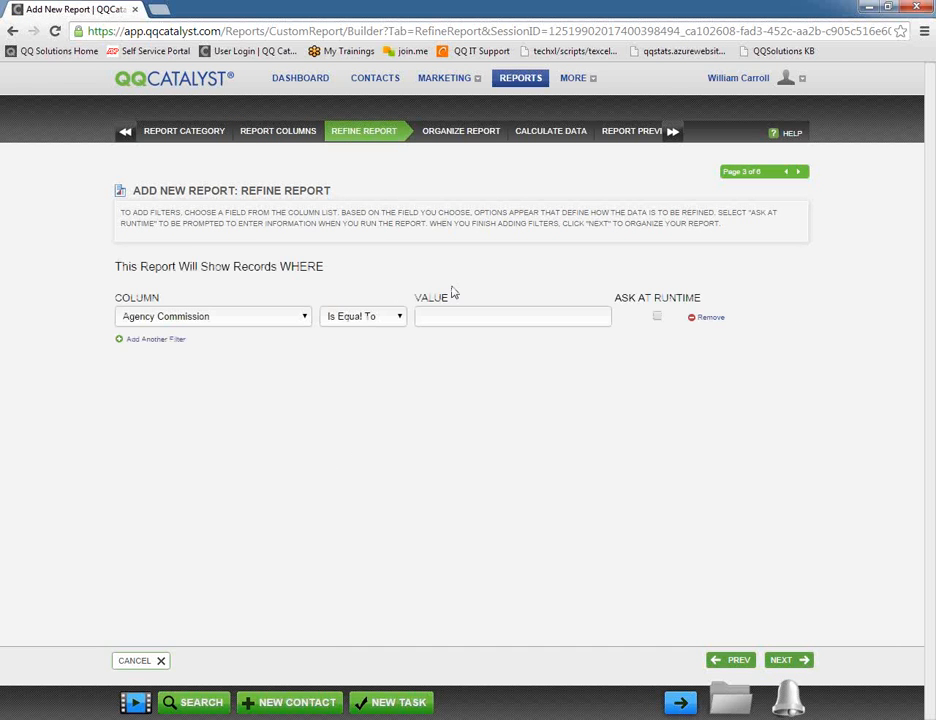
click(299, 319)
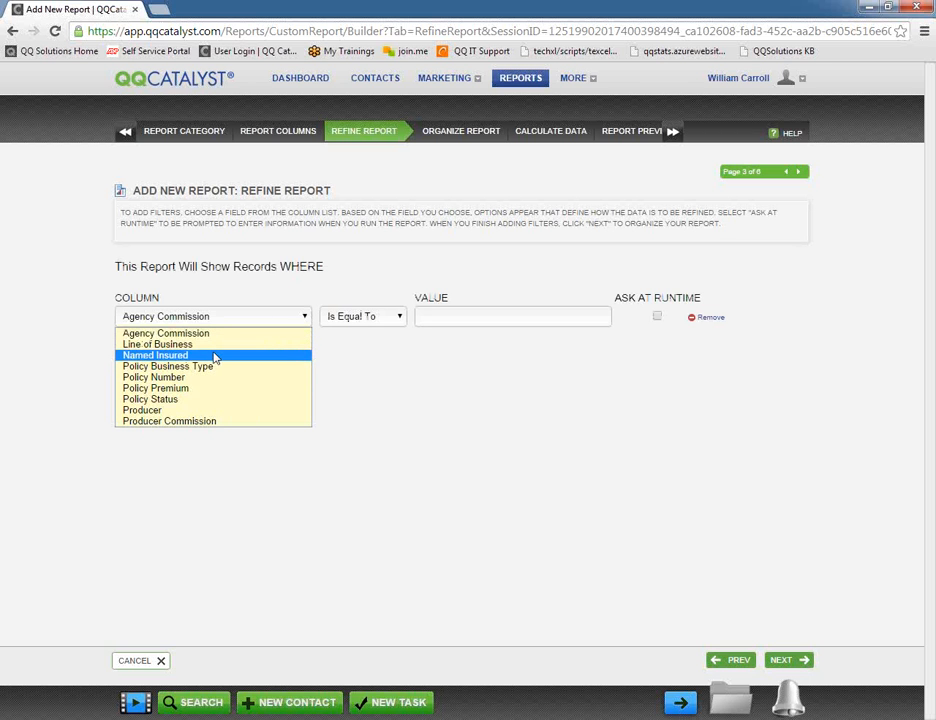
click(167, 410)
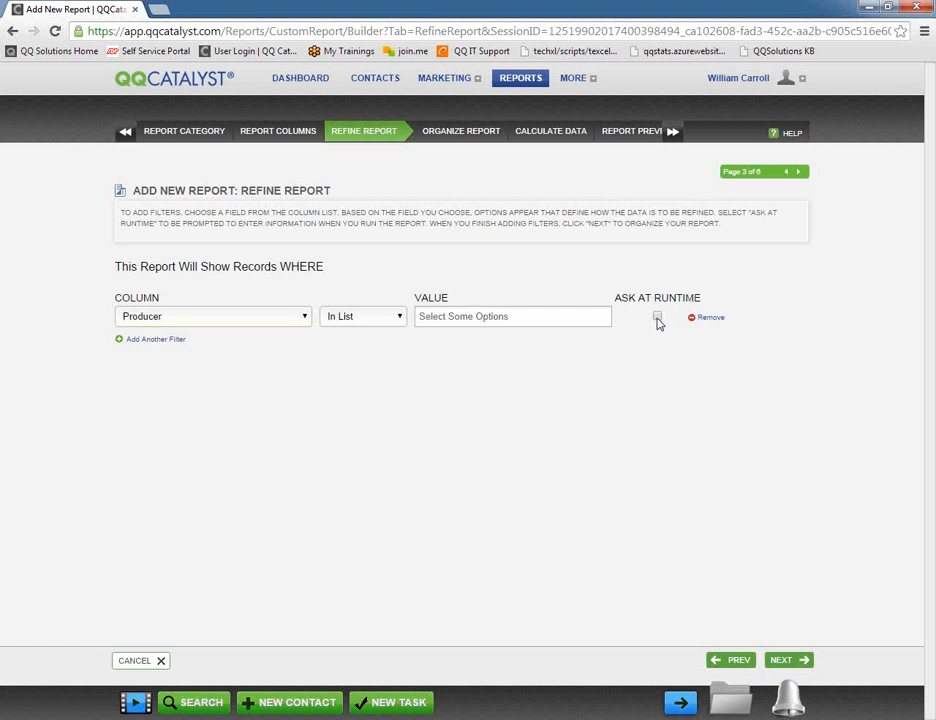
Add two more filters to the report, one on Policy Status and one on Policy Business Type
click(143, 341)
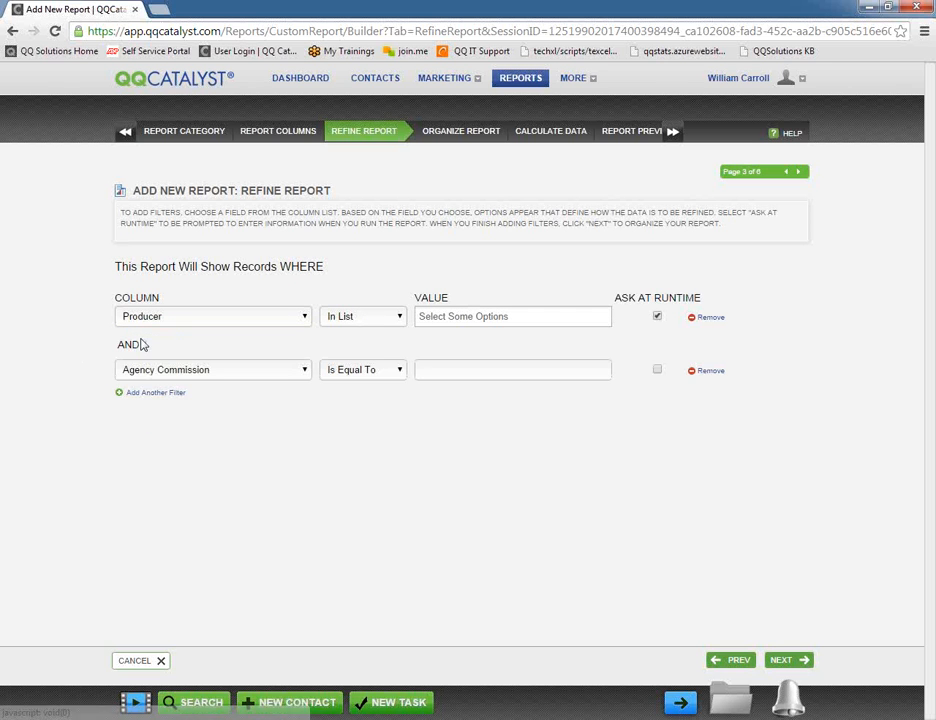
click(210, 372)
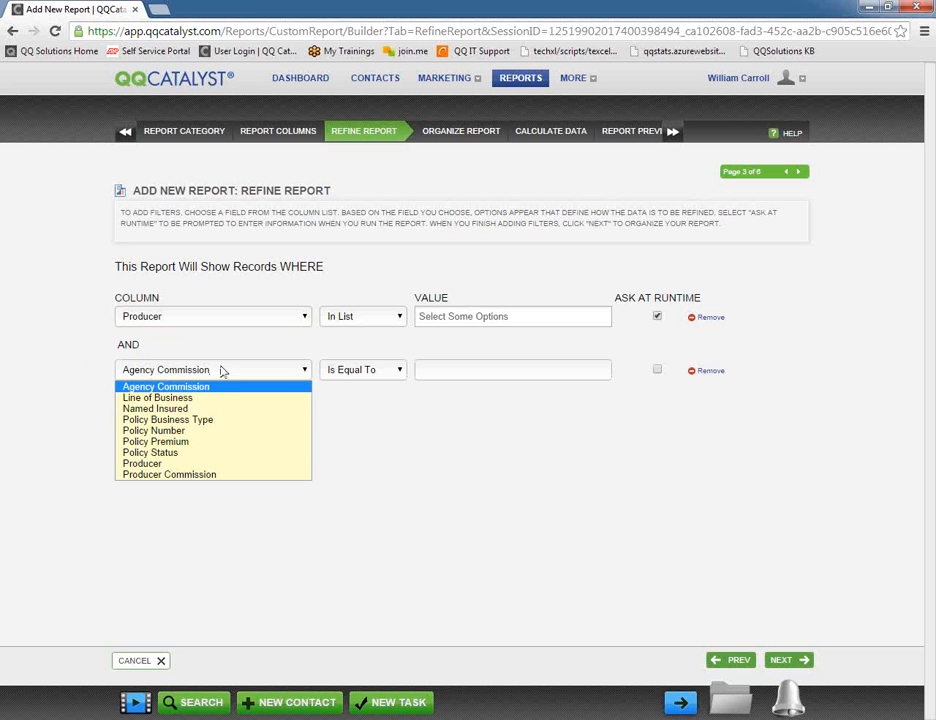
click(150, 452)
click(152, 393)
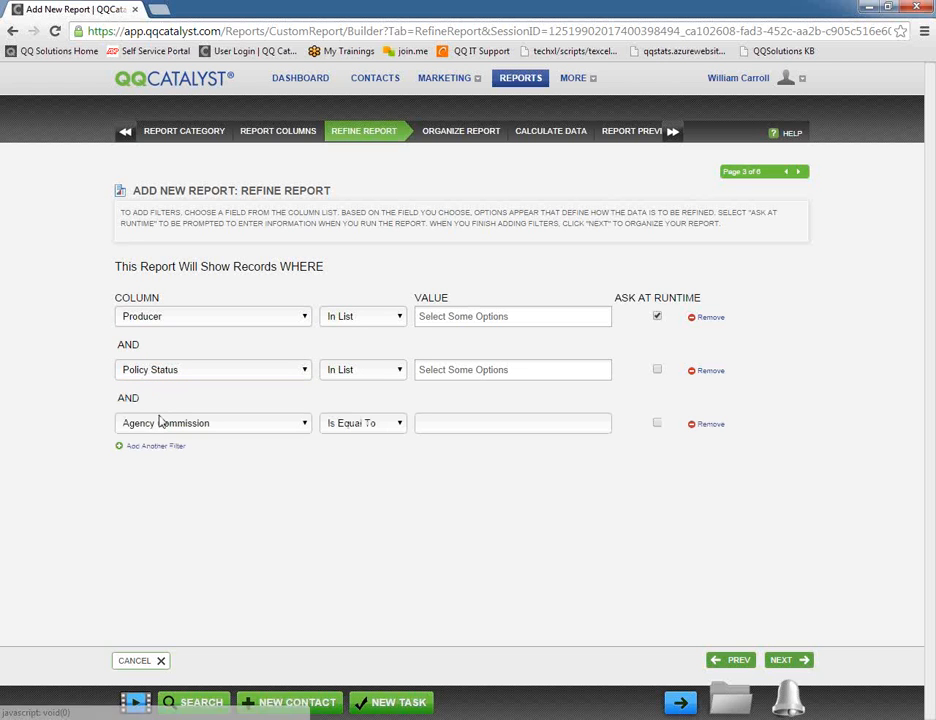
click(163, 423)
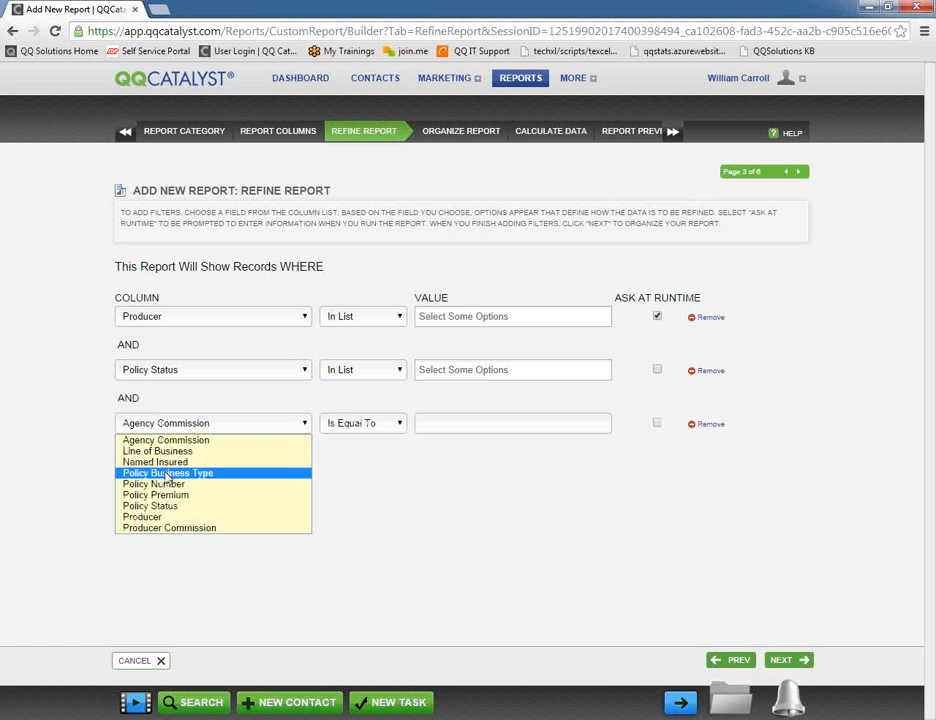
click(167, 474)
Set the Policy Status filter to Active and the Policy Business Type filter to New Business
click(467, 367)
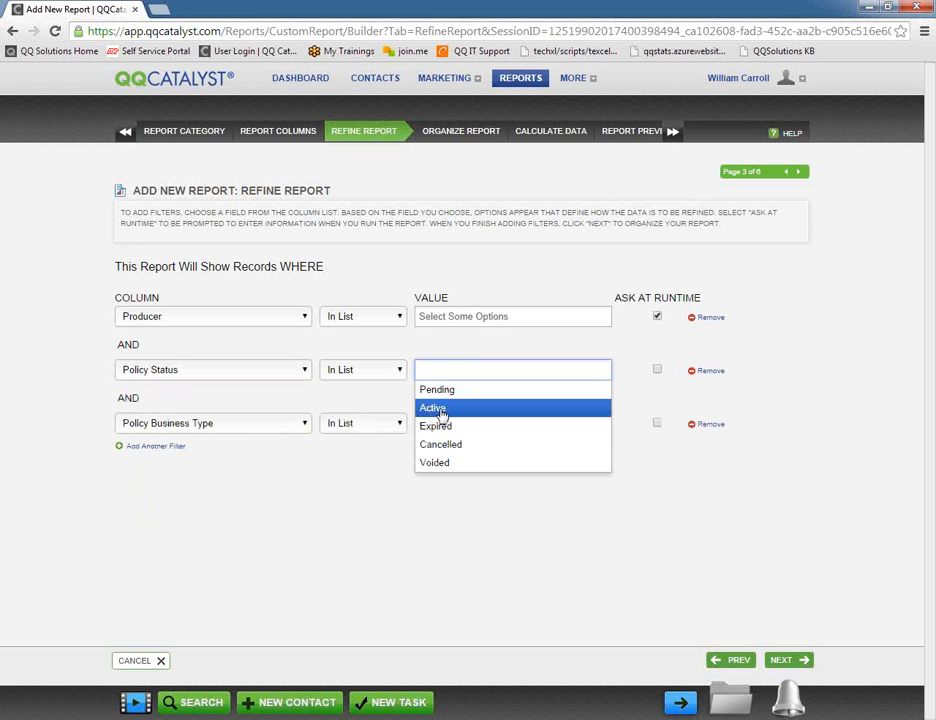
click(433, 408)
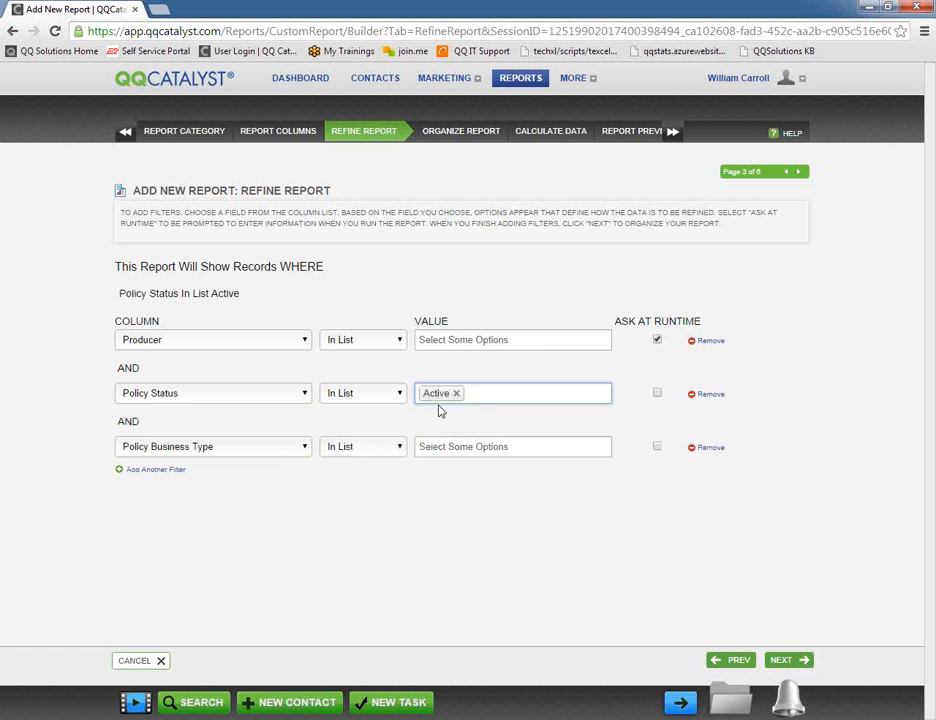
click(453, 447)
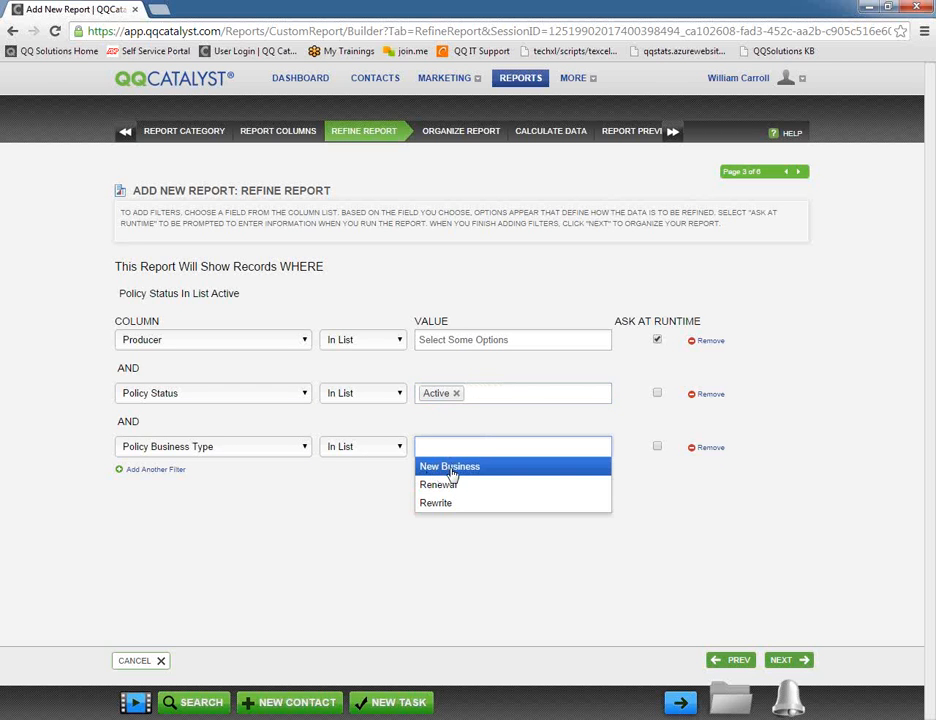
click(451, 467)
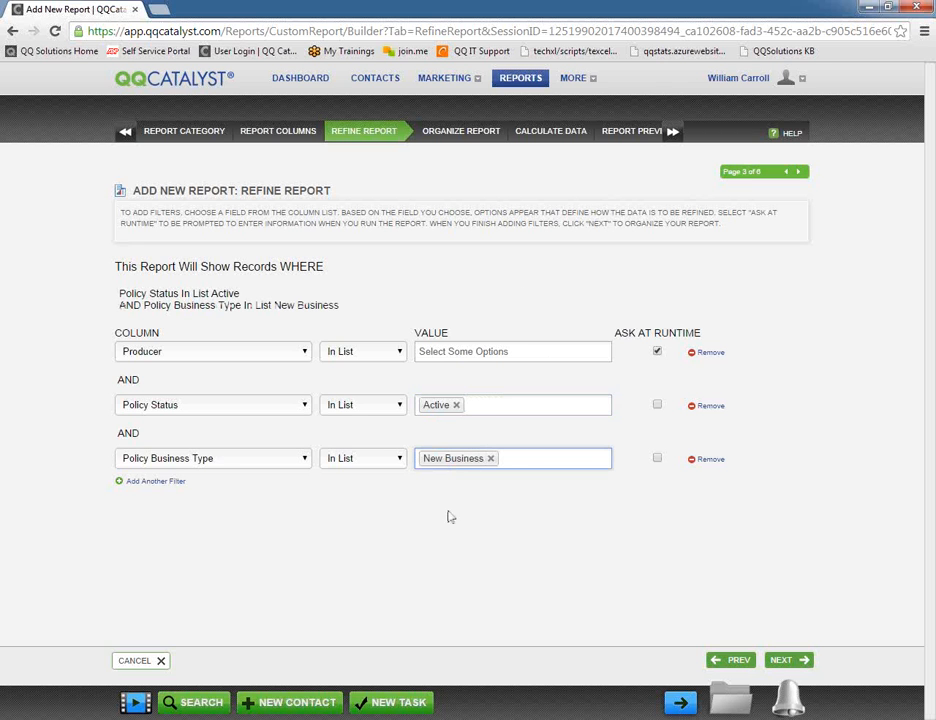
Have the Policy Status and Policy Business Type filters asked at runtime as well
click(497, 404)
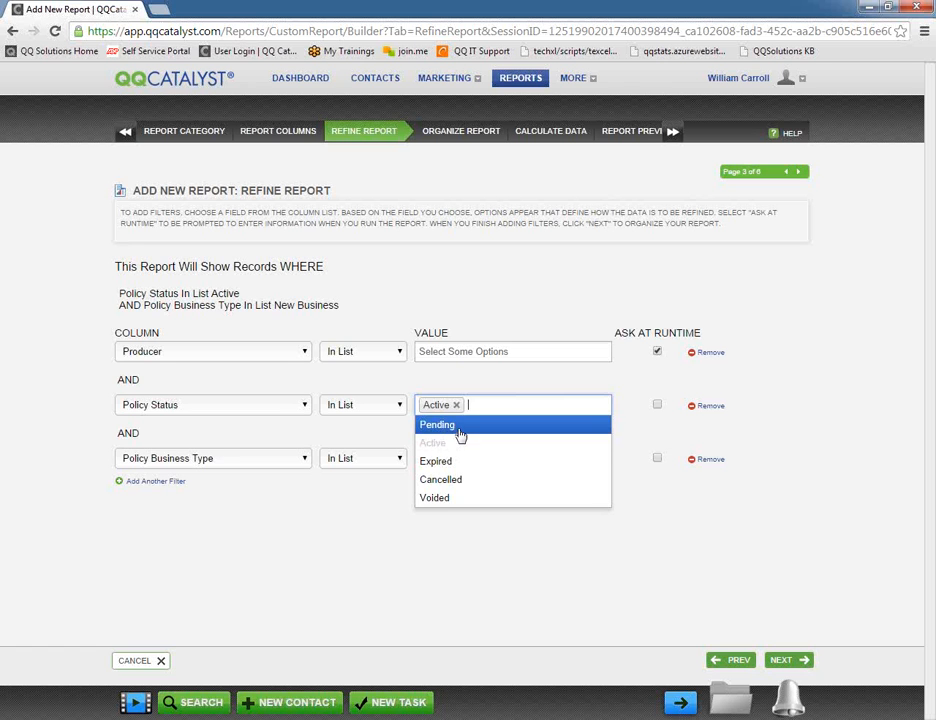
click(468, 303)
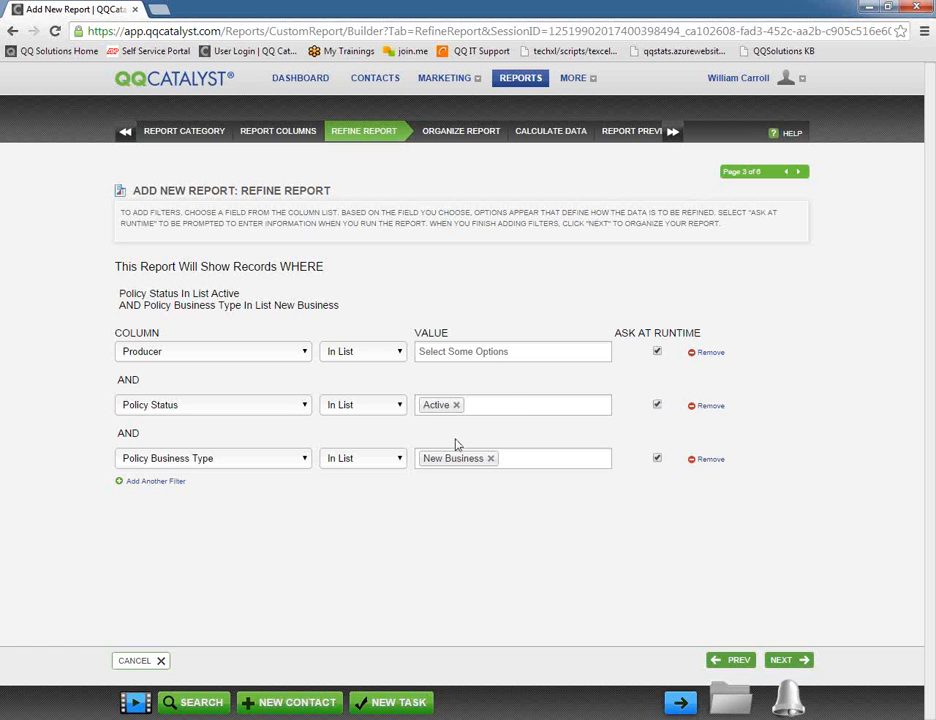
click(657, 405)
Proceed to organizing the report, review its columns and group the data by Producer
click(786, 662)
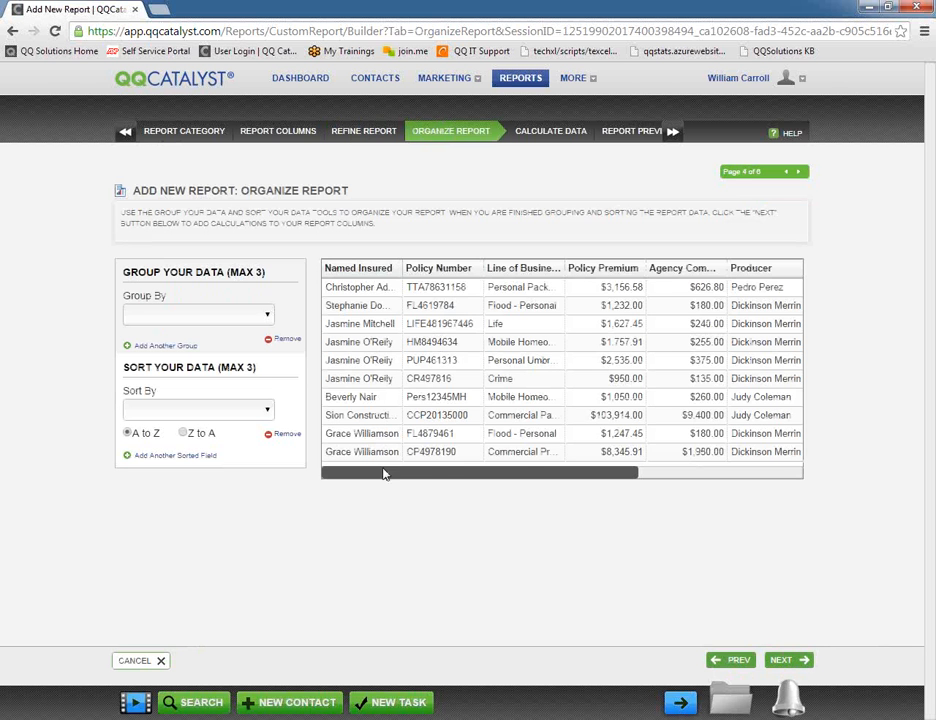
drag(384, 472, 313, 455)
click(265, 316)
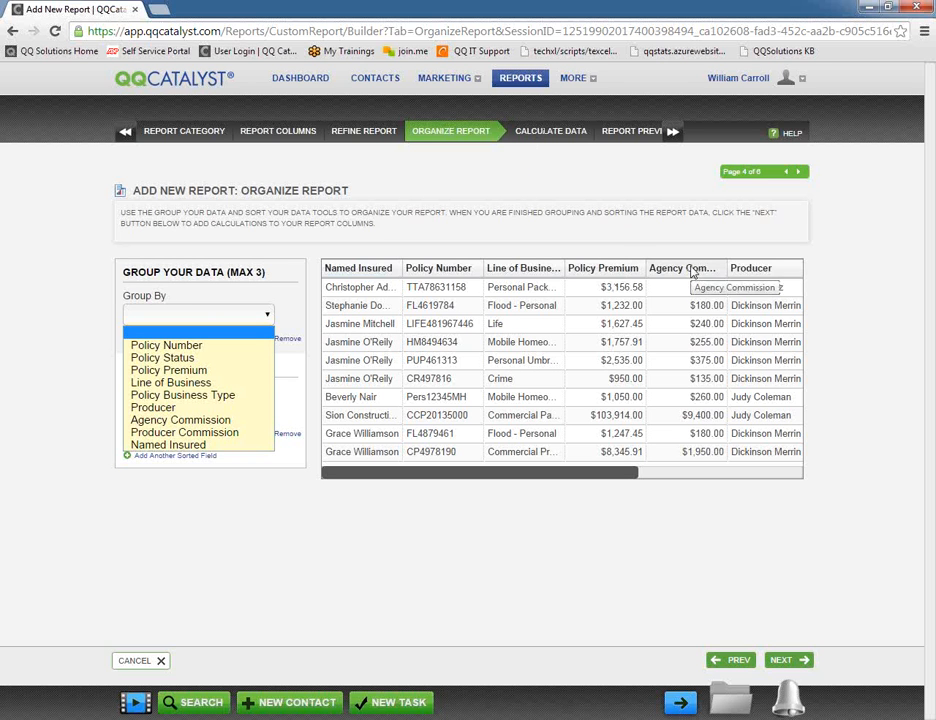
drag(581, 476, 753, 480)
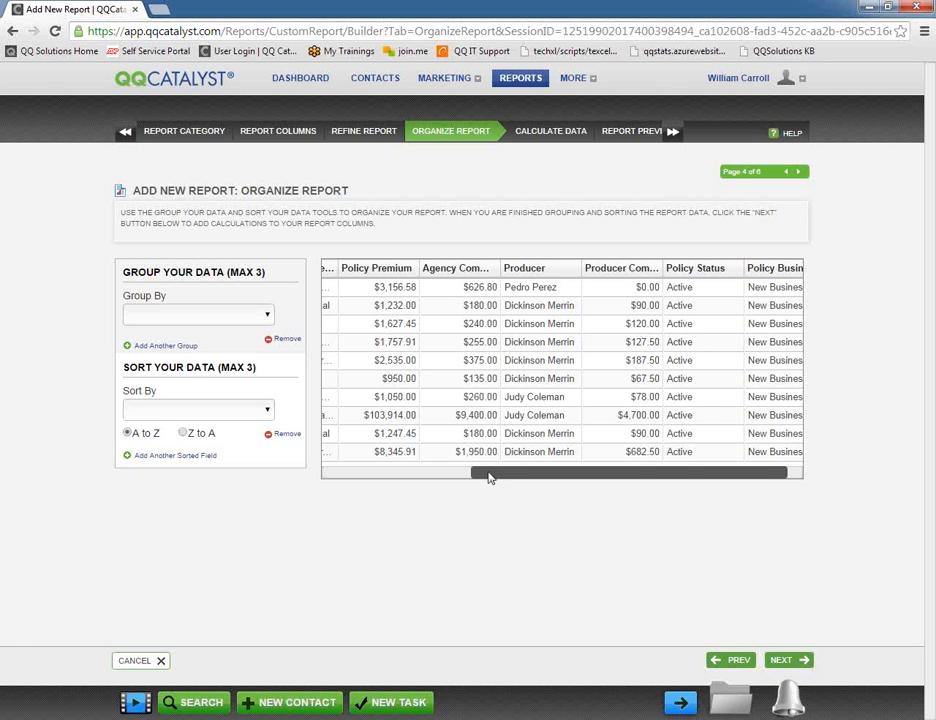
drag(489, 476, 268, 454)
click(268, 318)
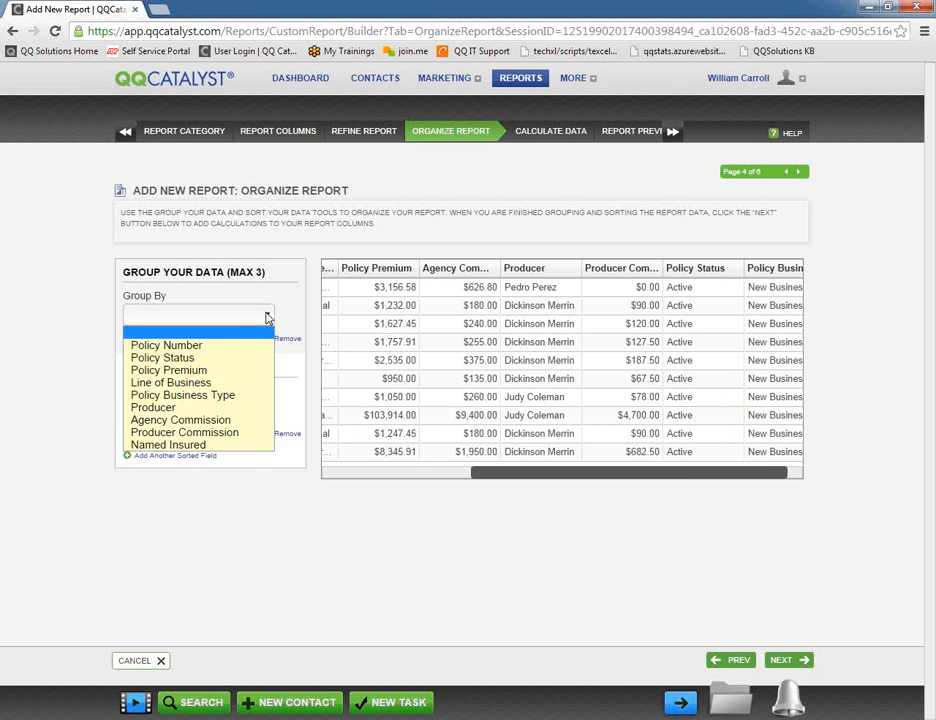
click(152, 408)
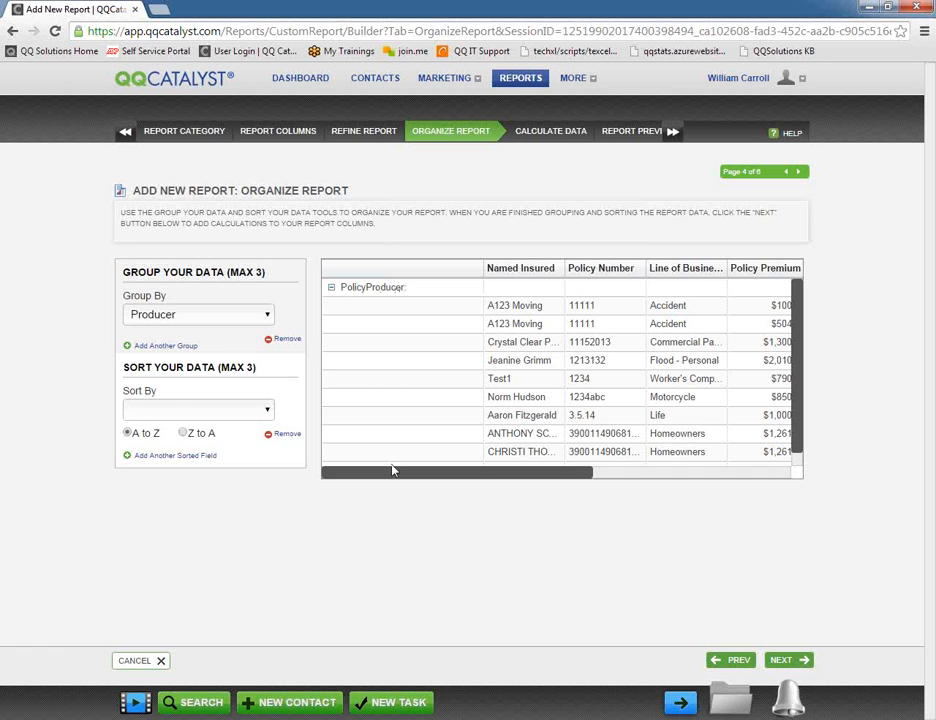
Add a second grouping level by Line of Business beneath Producer
click(153, 350)
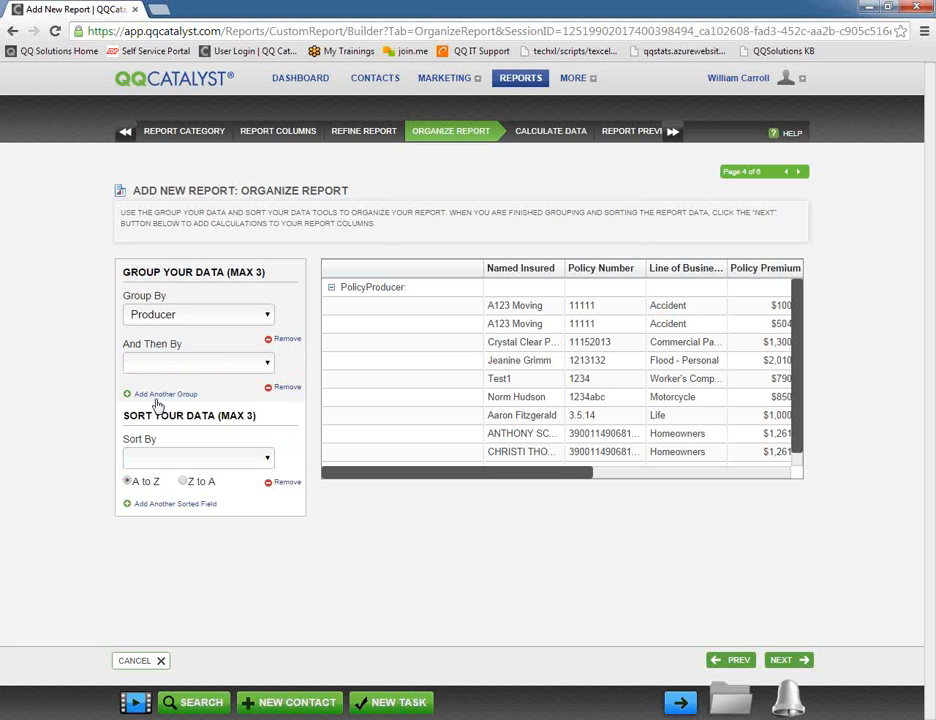
click(269, 363)
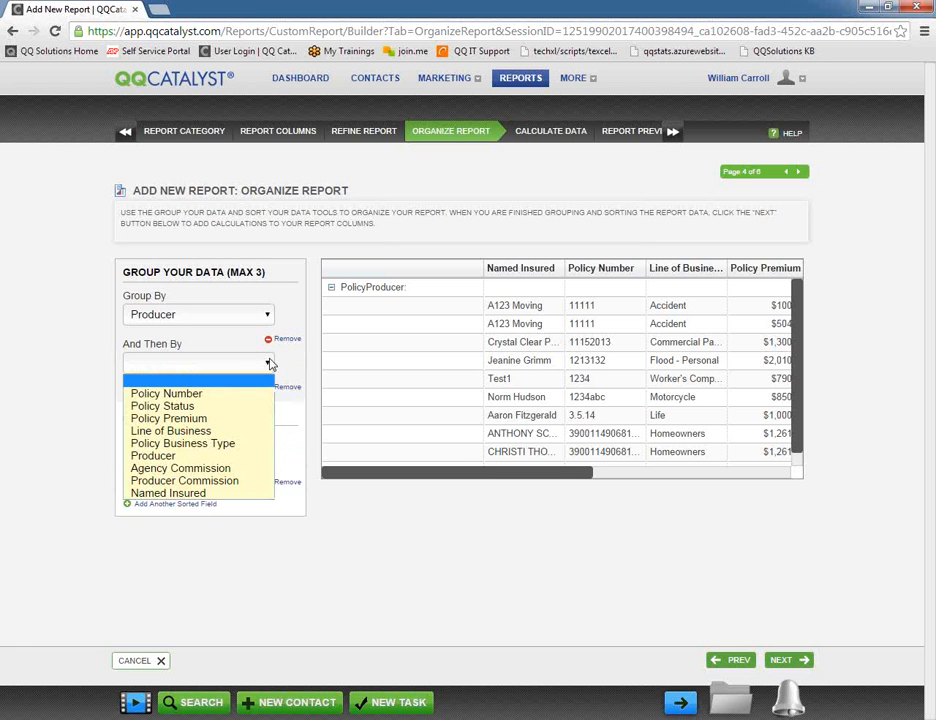
click(152, 431)
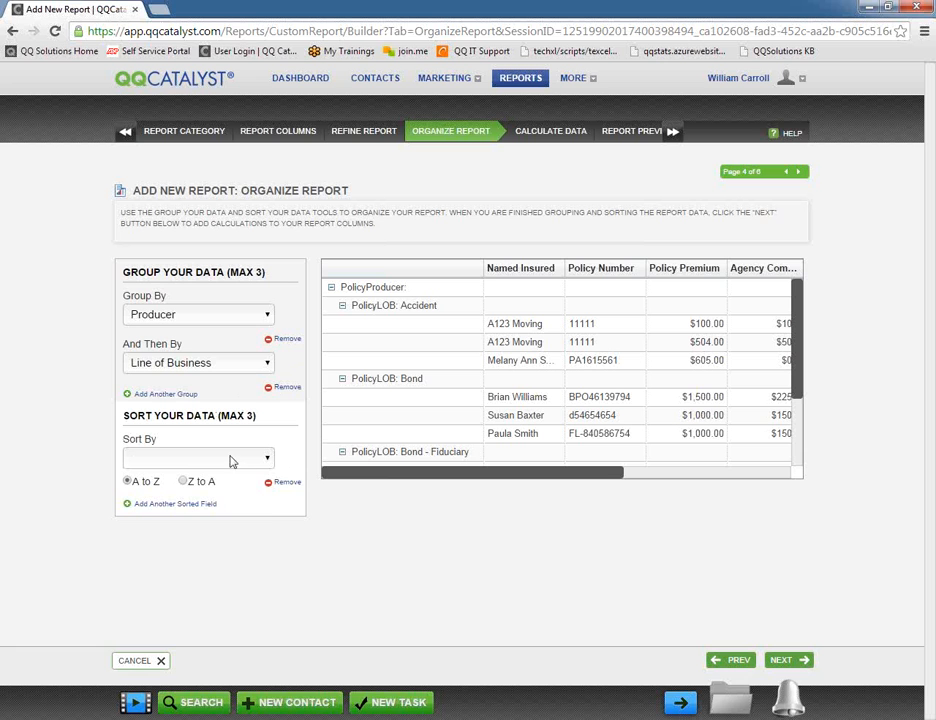
Sort the report data by Named Insured and then by Policy Number, both A to Z
click(267, 460)
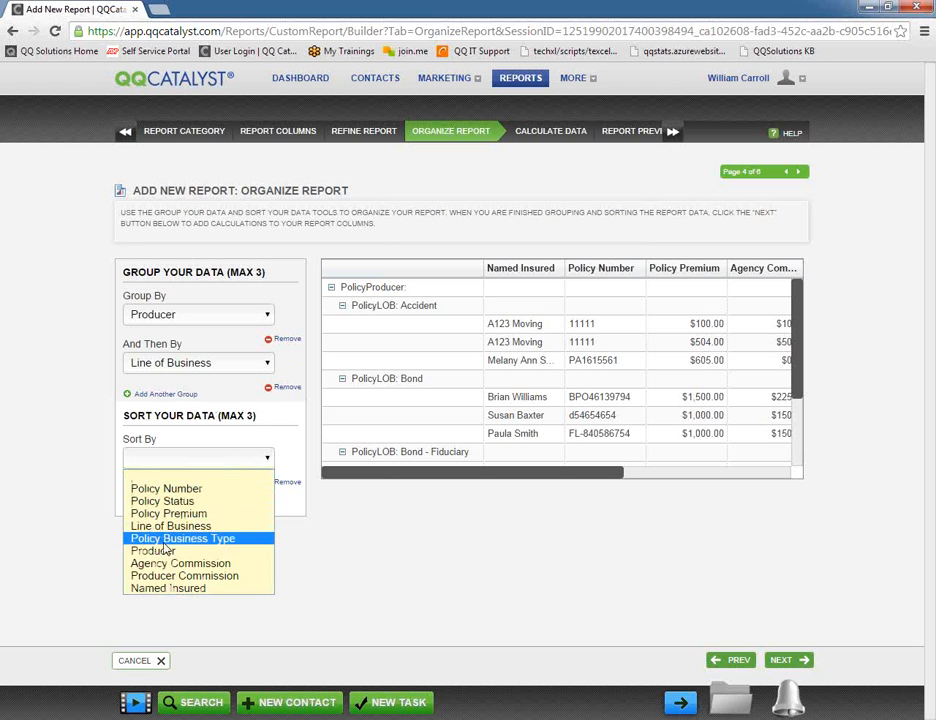
click(167, 588)
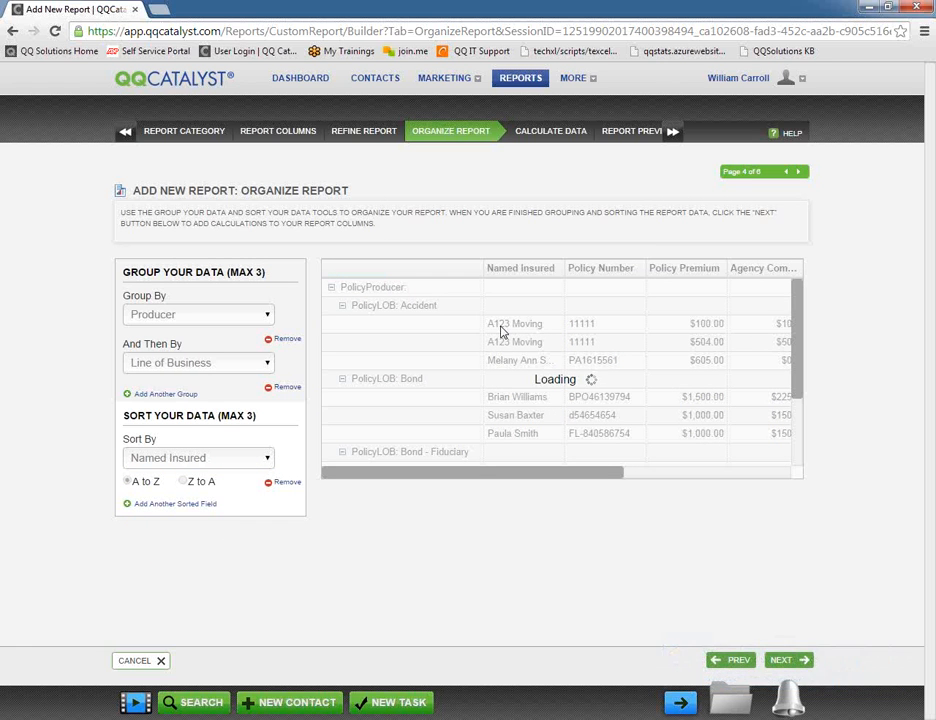
click(168, 505)
click(174, 513)
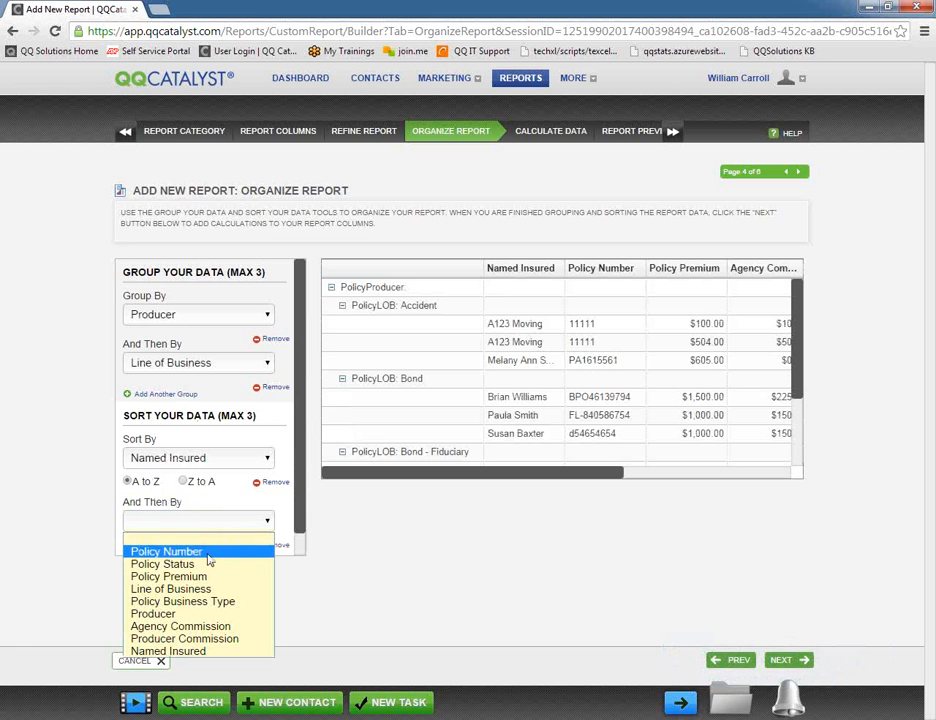
click(245, 552)
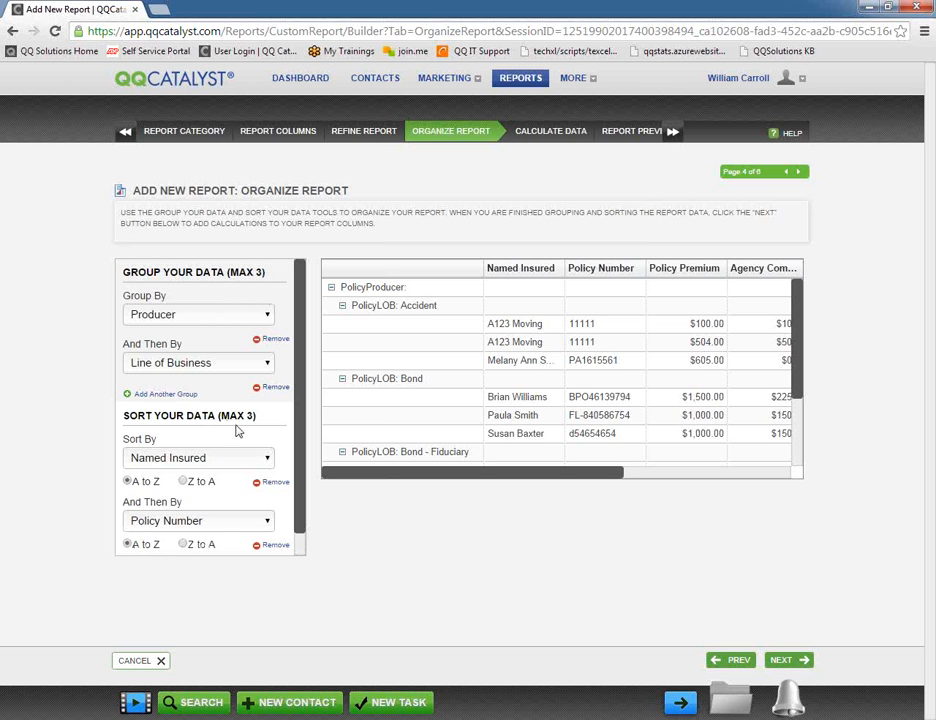
Proceed to the data calculations and add calculation rows for Policy Premium, Agency Commission and Producer Commission
click(788, 662)
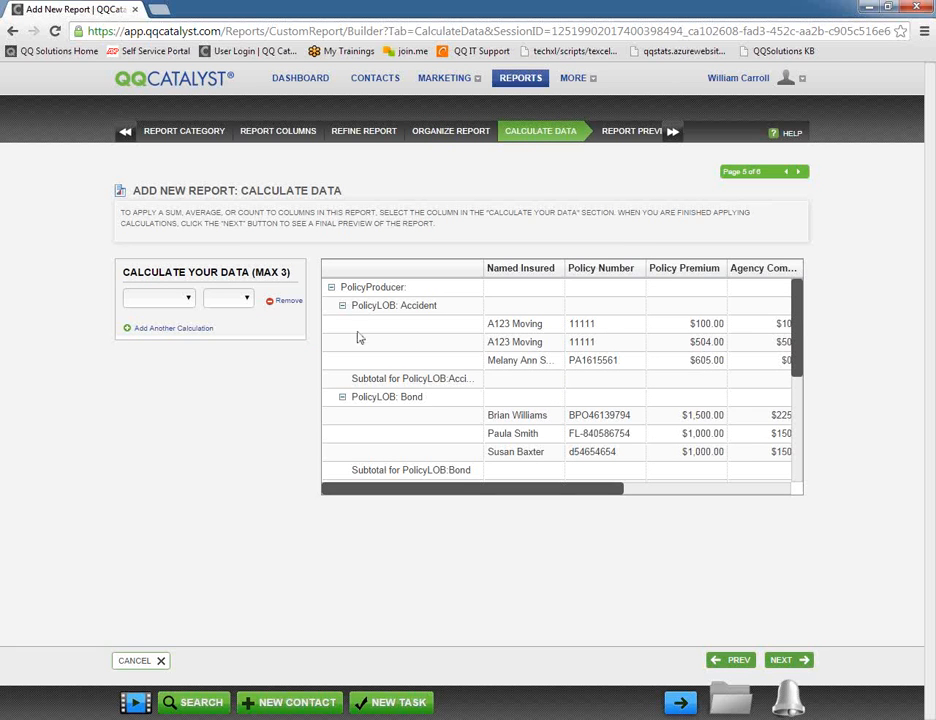
click(187, 299)
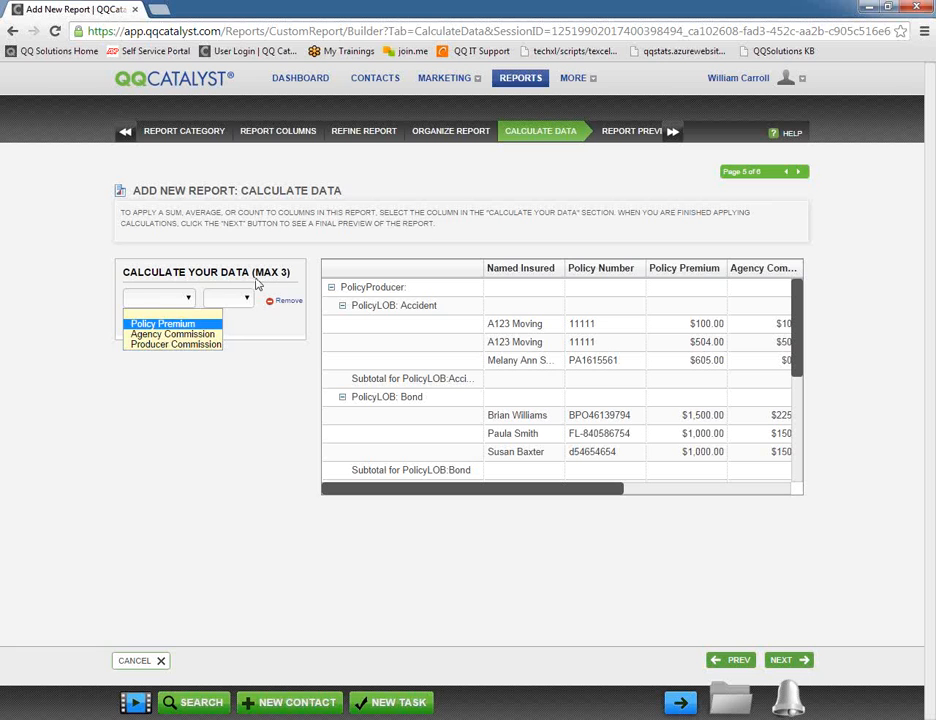
click(146, 324)
click(146, 329)
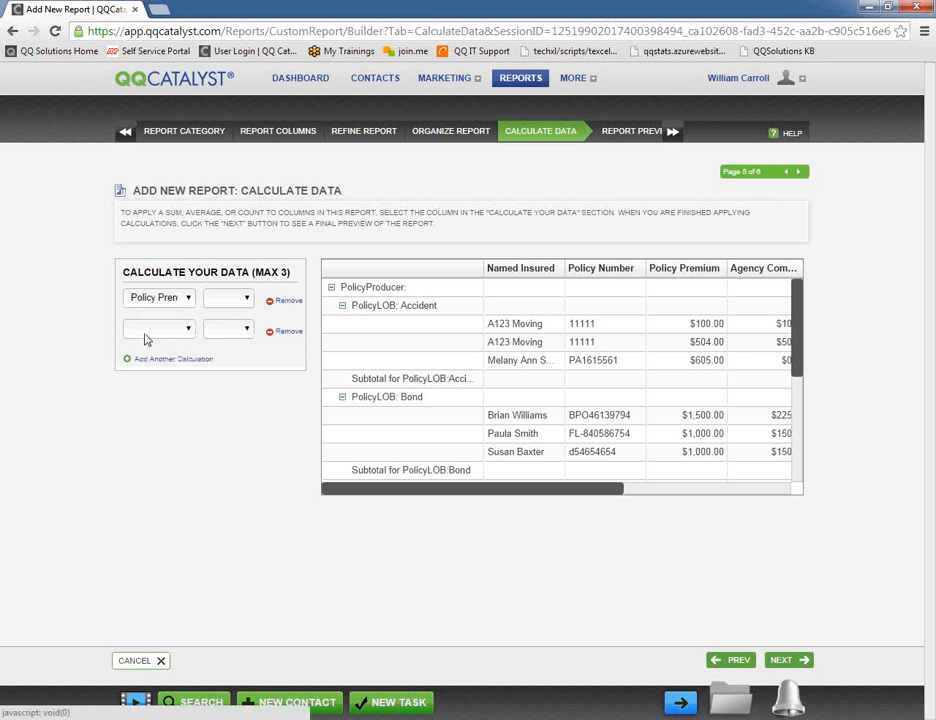
click(158, 329)
click(172, 366)
click(175, 359)
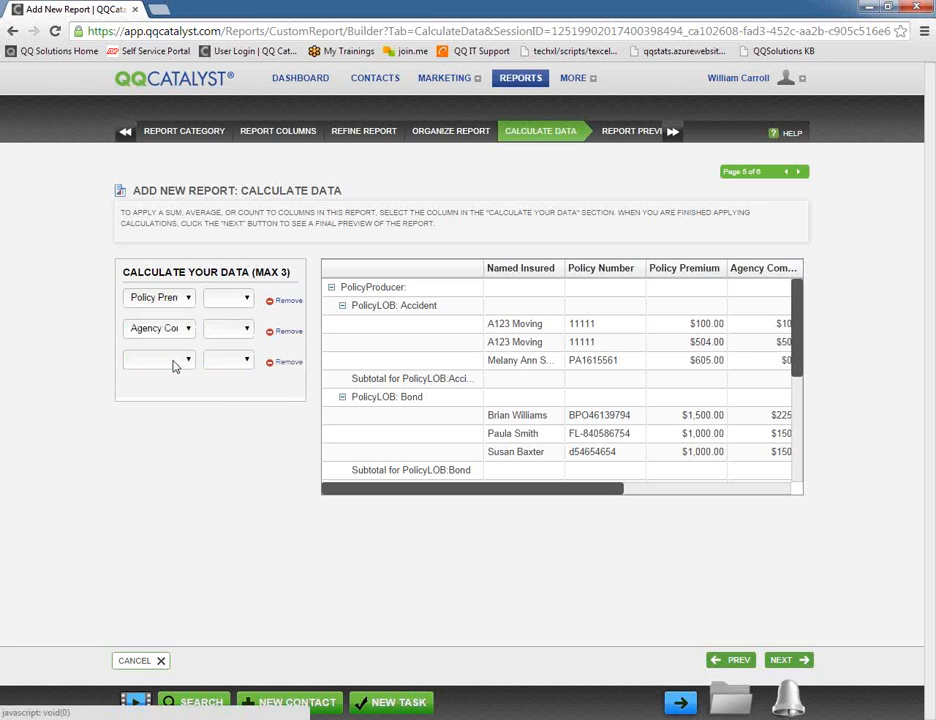
click(162, 359)
click(155, 408)
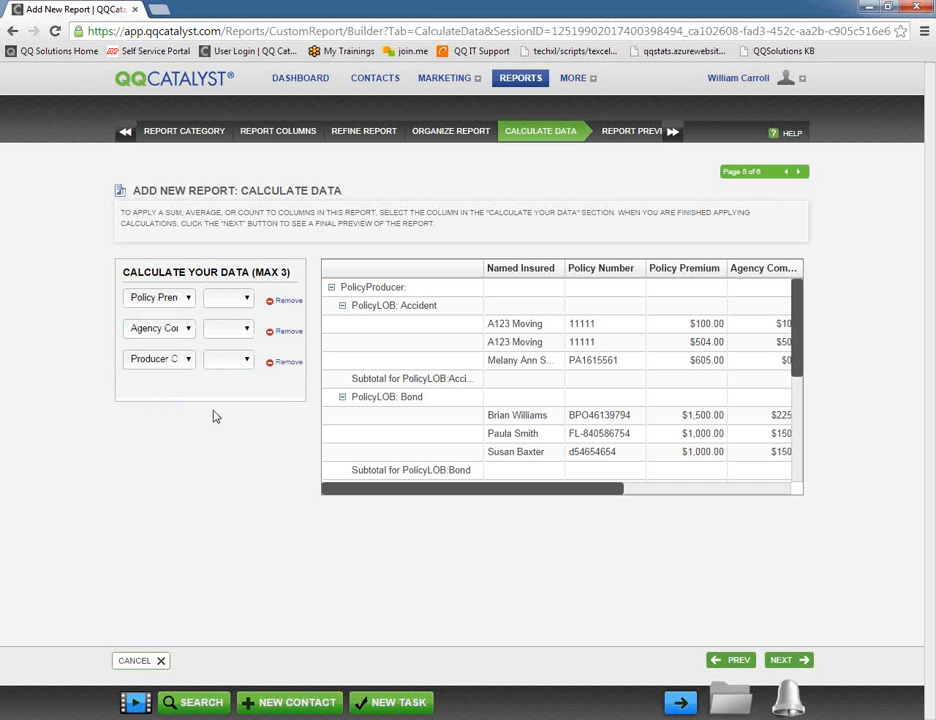
Set all three calculations to Sum and check the subtotals and grand total at the end of the preview
click(246, 300)
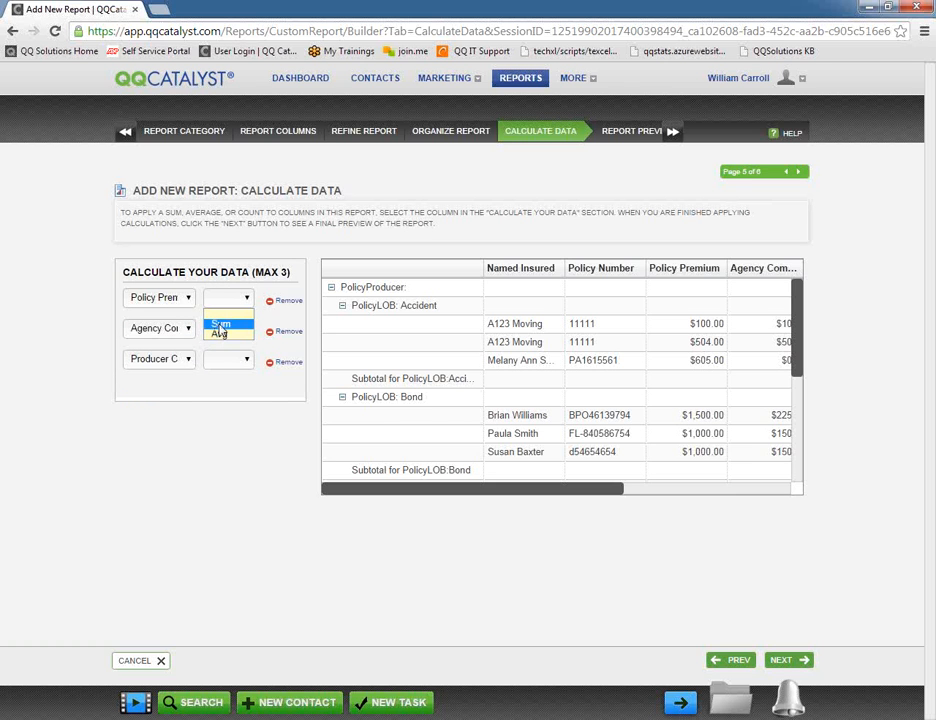
click(218, 324)
click(236, 332)
click(236, 354)
click(236, 362)
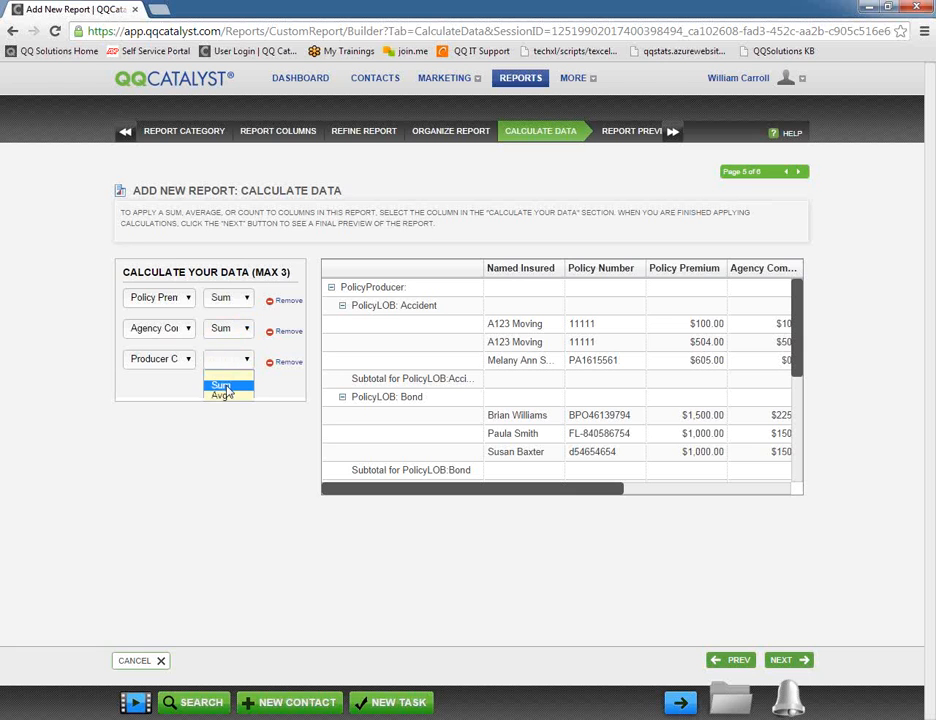
click(222, 386)
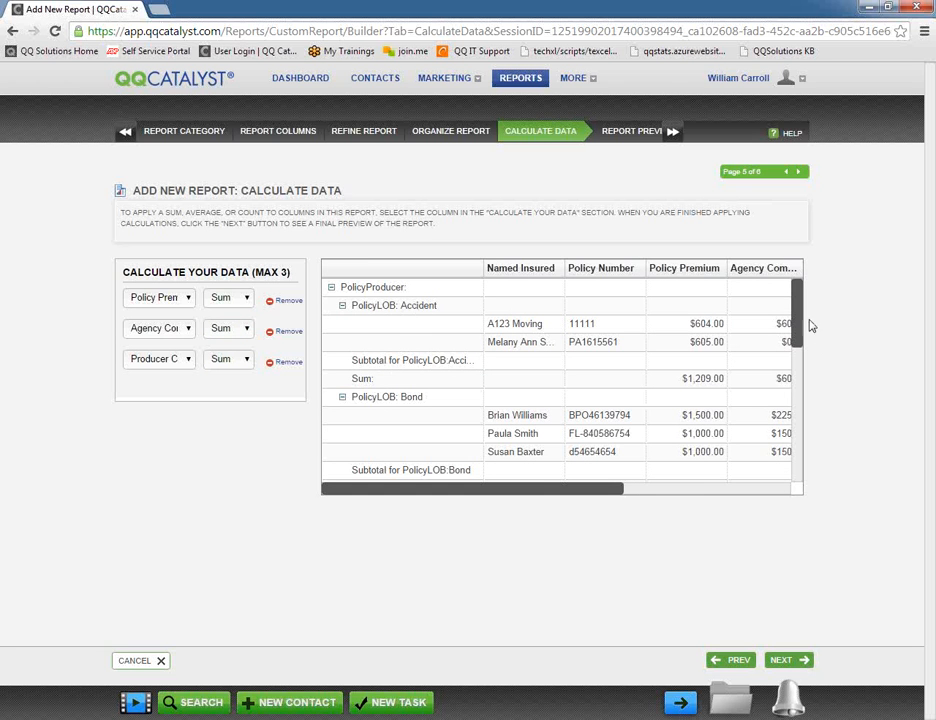
drag(797, 328, 796, 473)
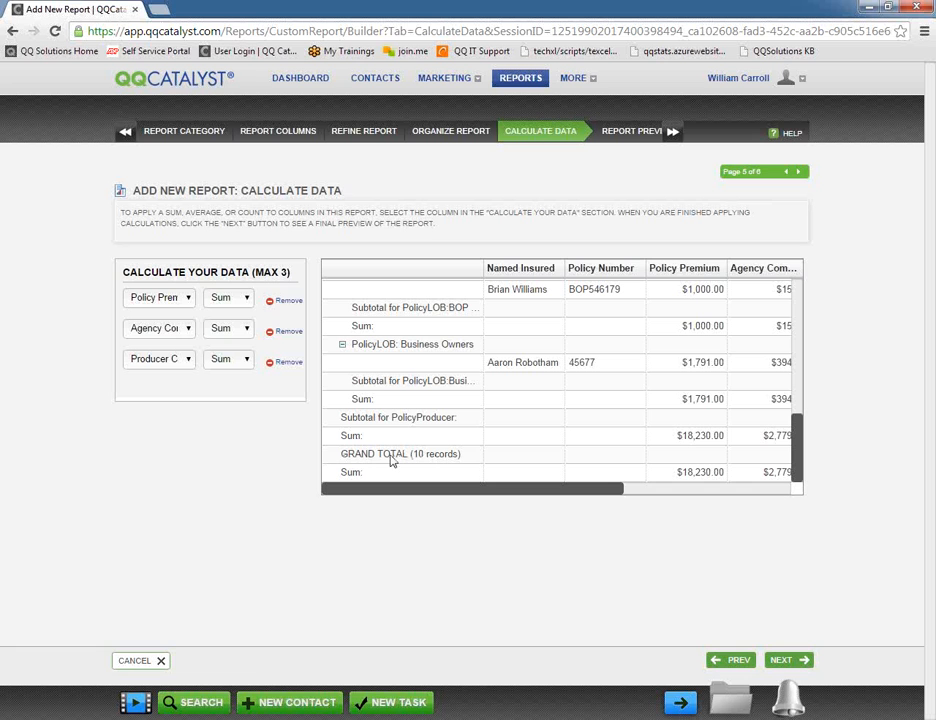
Proceed to the final report preview, name the report "Agency Production" and describe it as "By Producer & LOB"
click(781, 661)
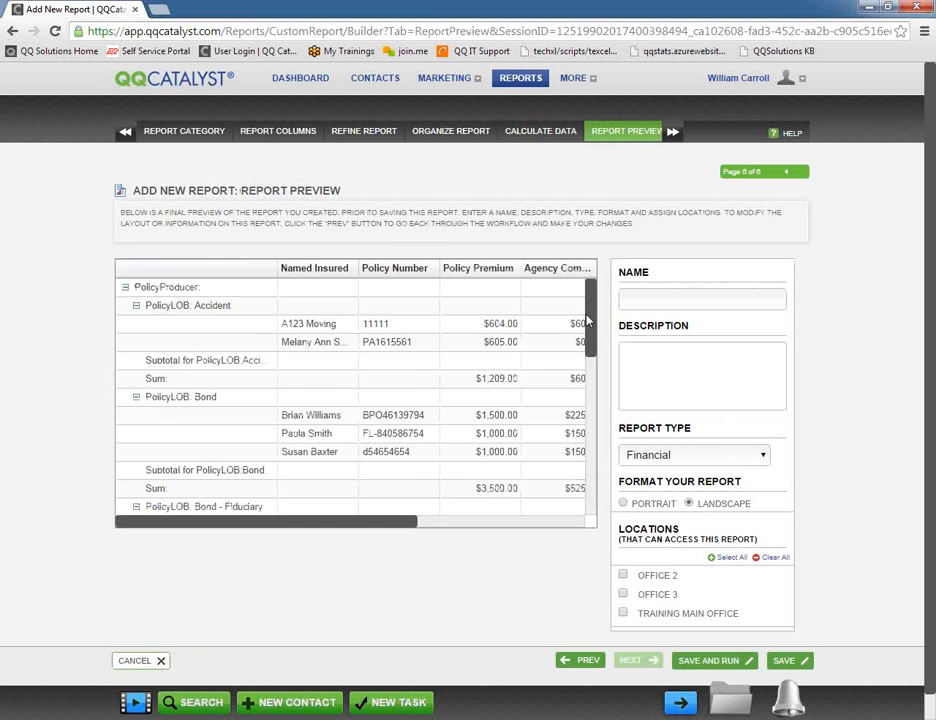
drag(588, 320, 604, 255)
click(639, 297)
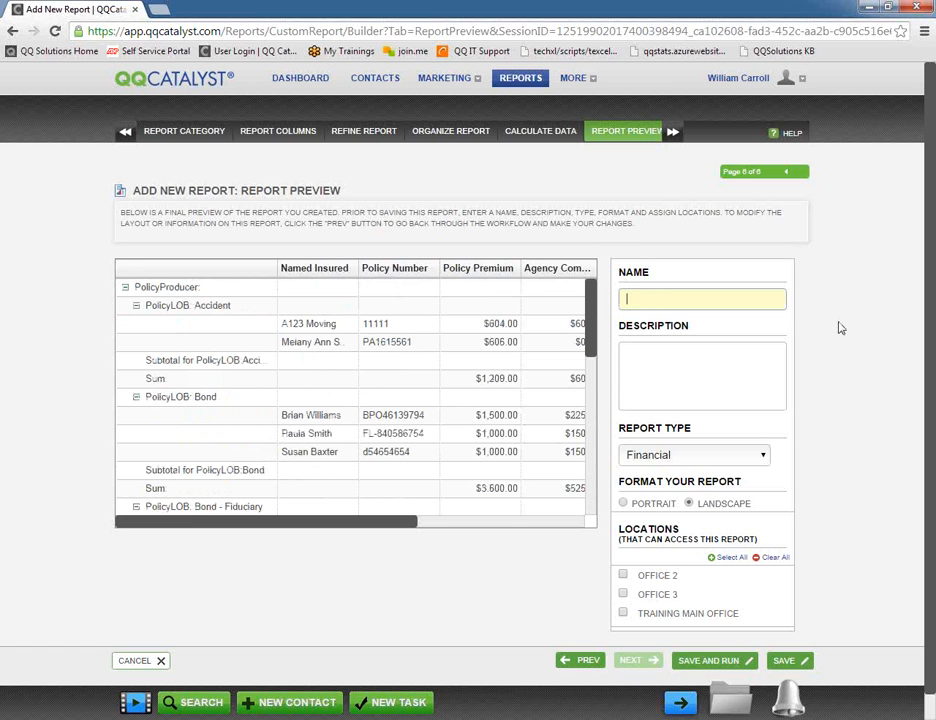
text(Agency Production)
key(Tab)
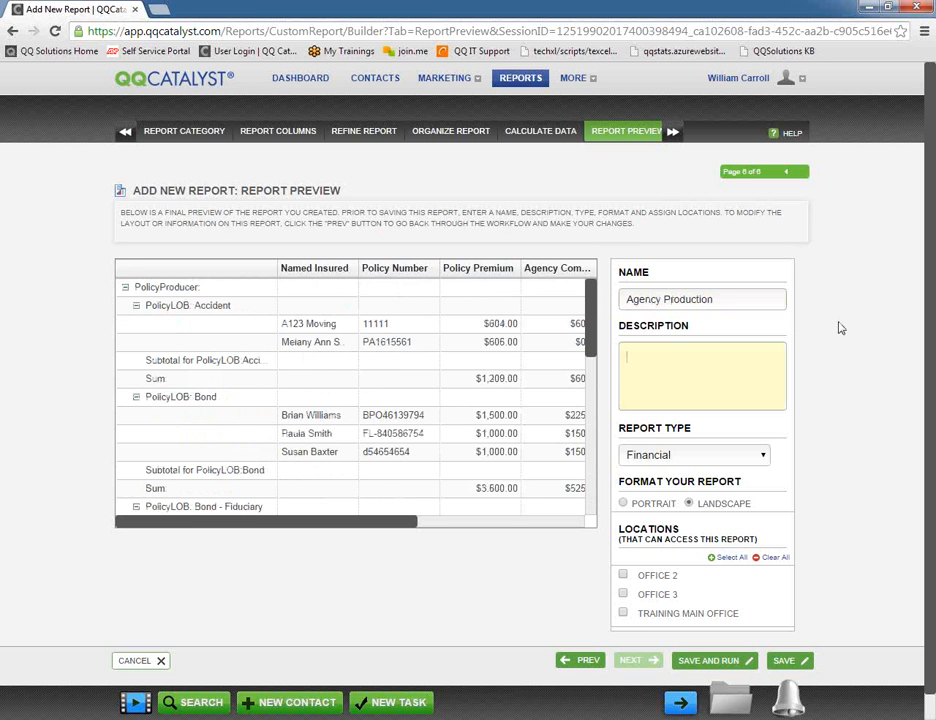
text(By Producer & L)
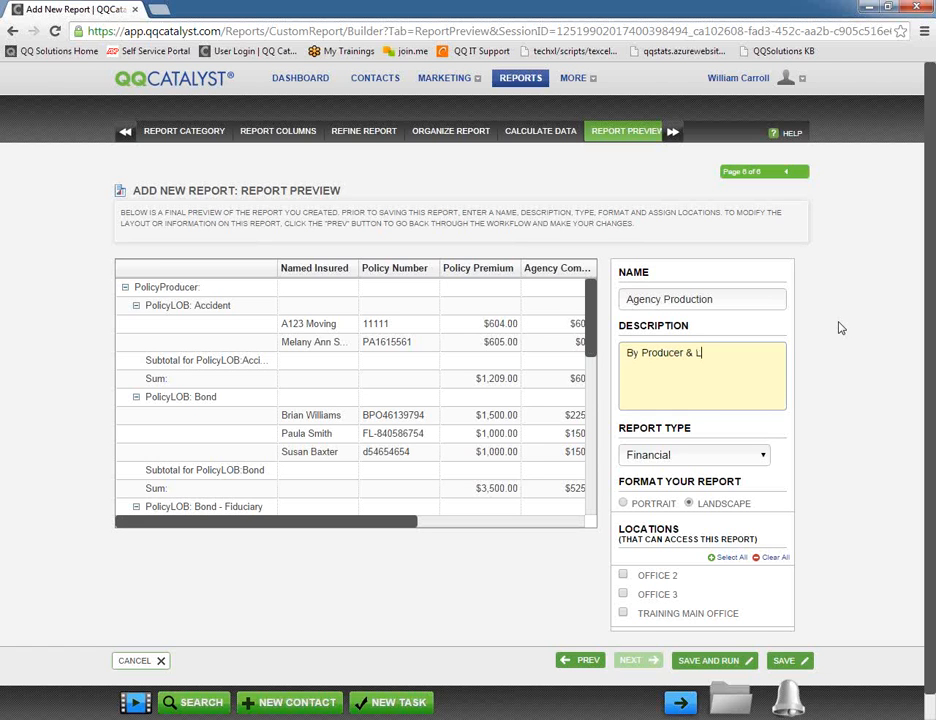
text(OB)
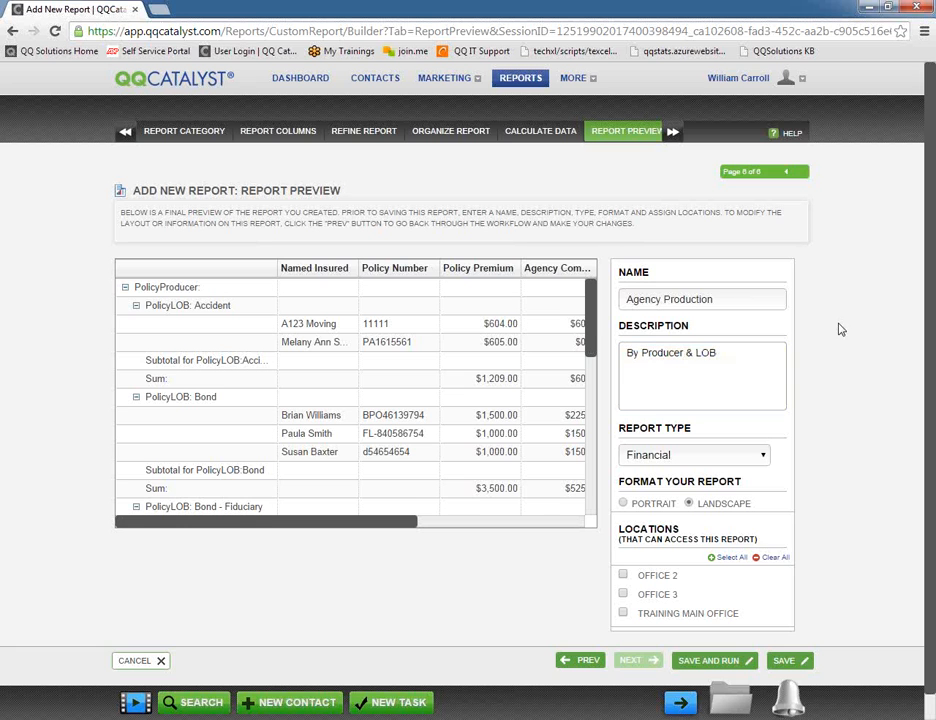
Set the report type to Financial, give only Training Main Office access, and save the report
scroll(840, 329, down, 1)
click(673, 430)
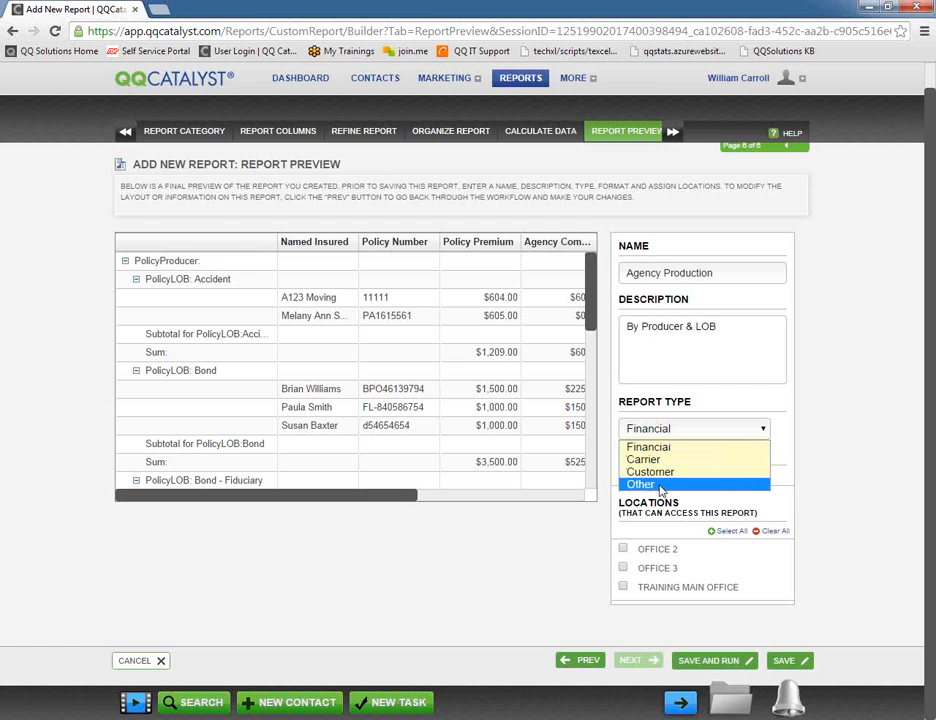
click(635, 452)
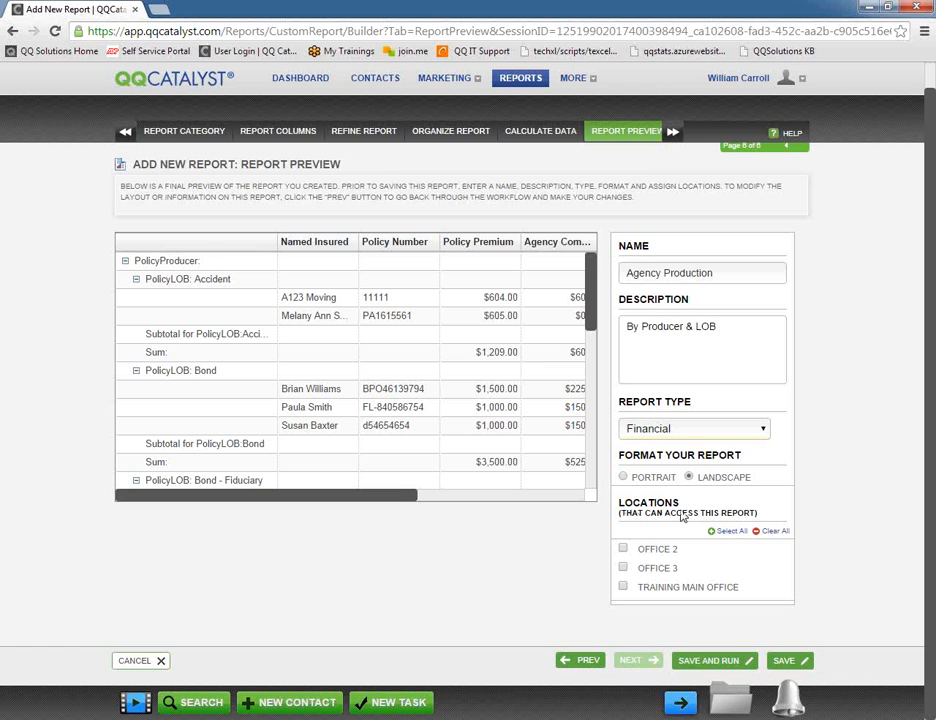
click(726, 531)
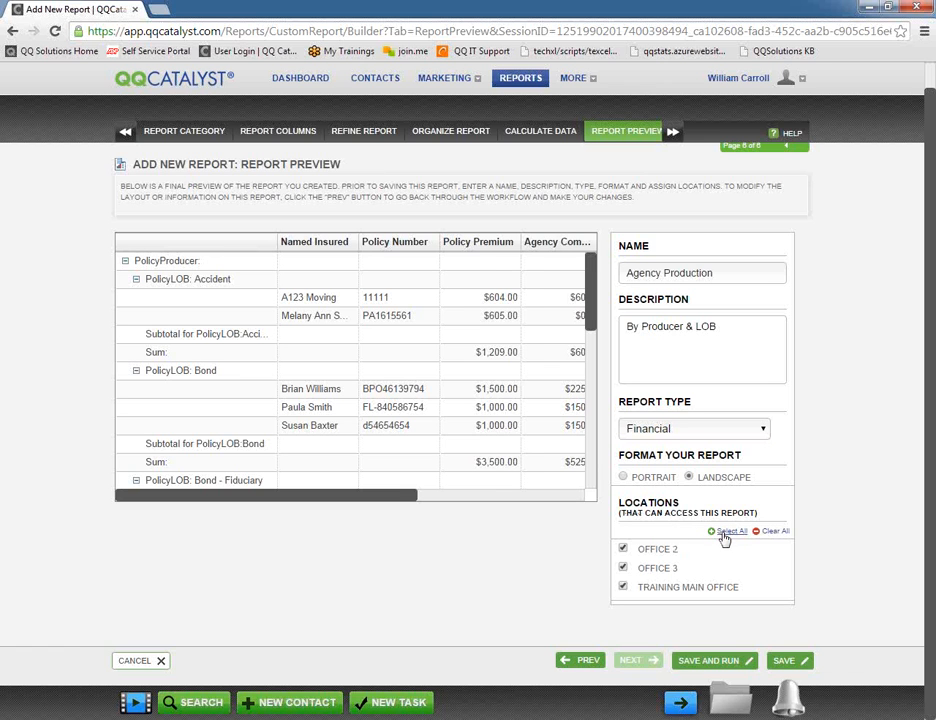
click(621, 549)
click(623, 568)
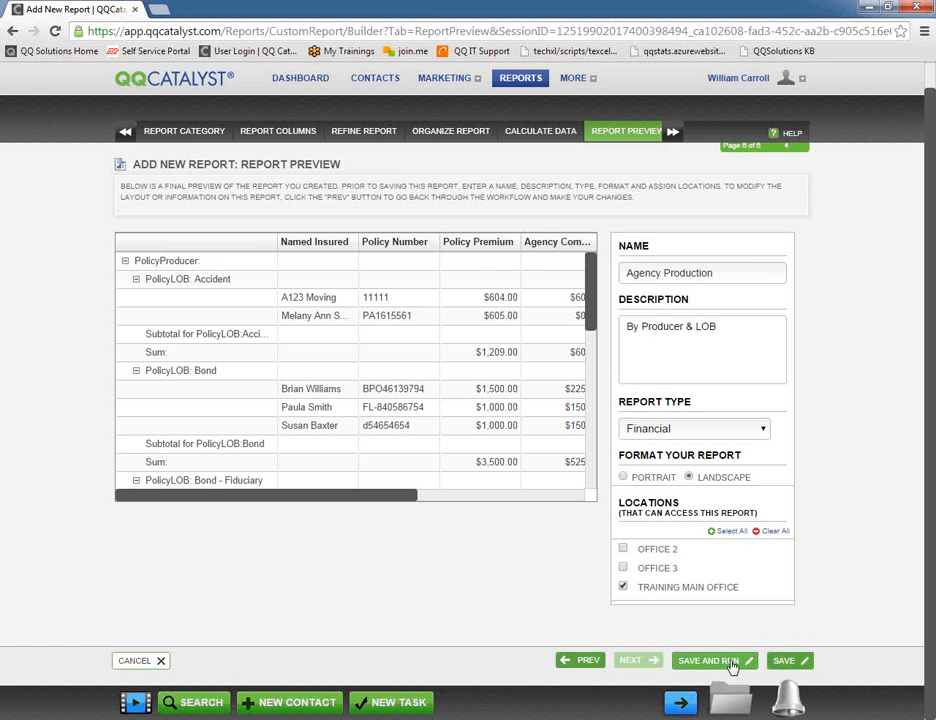
click(784, 662)
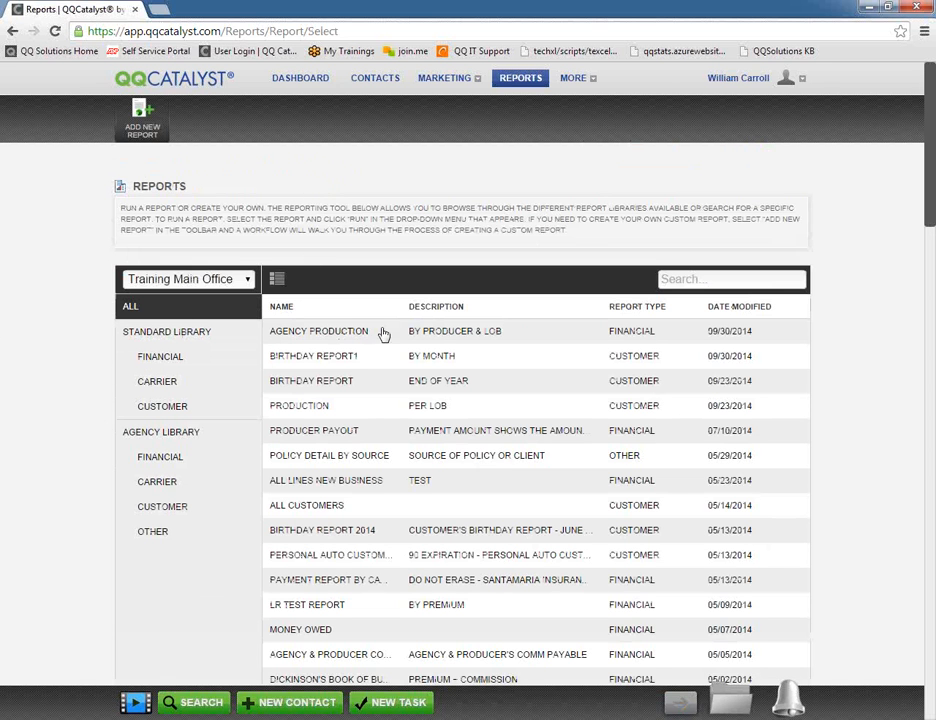
Show the Agency Library's Financial reports and sort them by date modified, newest first
click(176, 440)
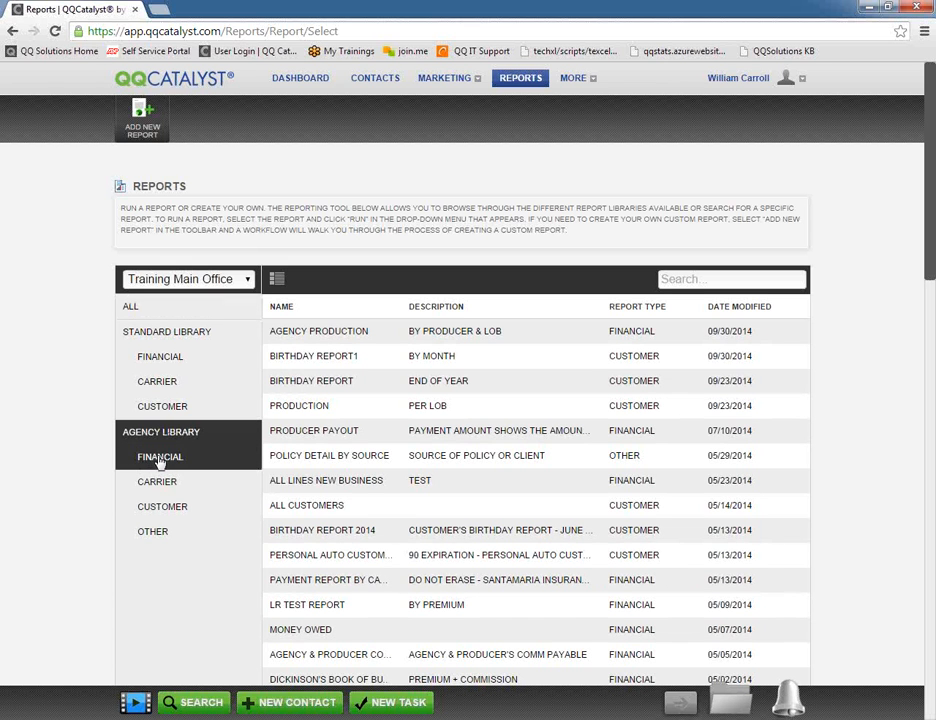
click(164, 464)
click(184, 461)
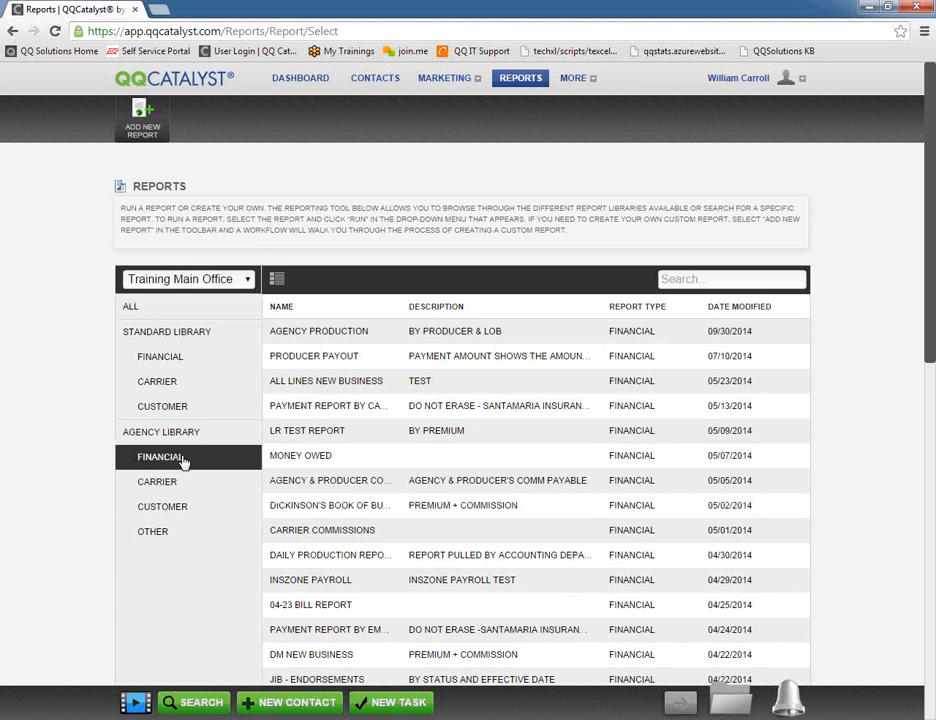
click(725, 308)
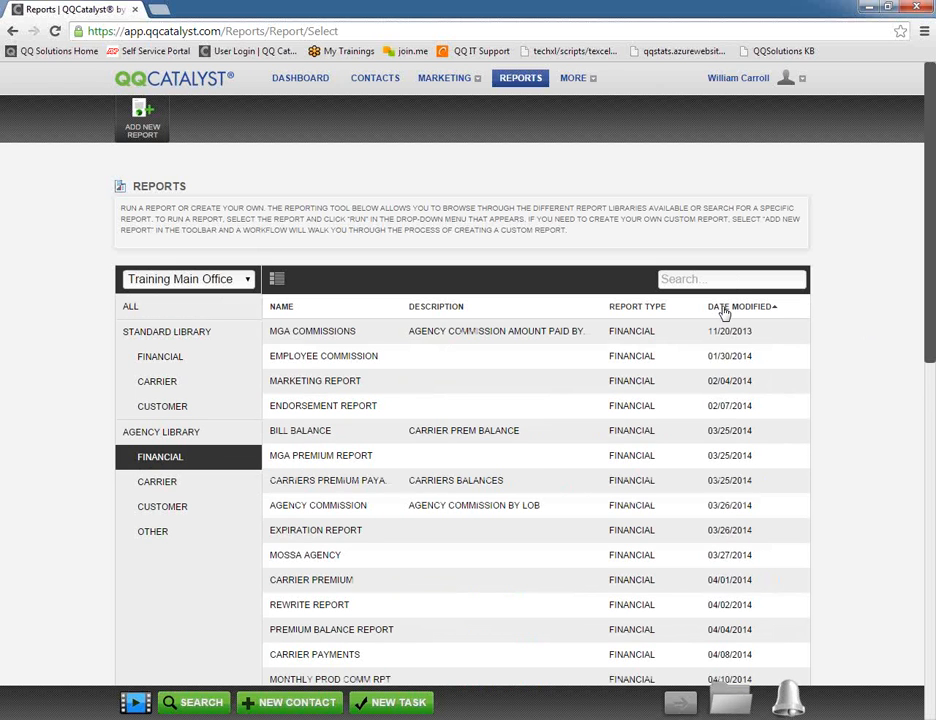
click(725, 312)
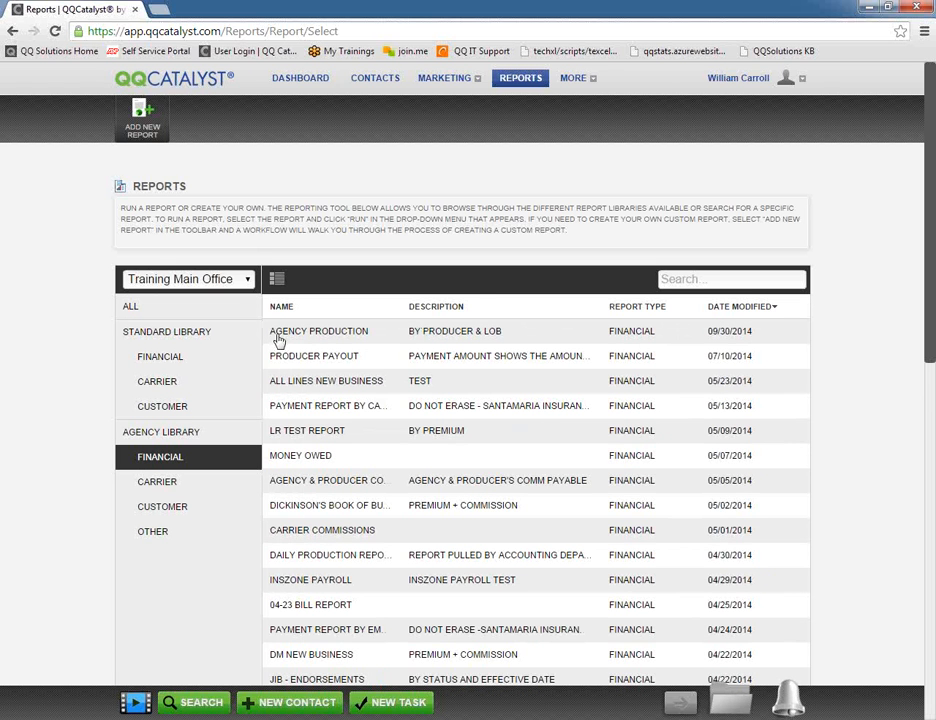
Start a run of the Agency Production report and add three producers to its Producer In List filter
click(309, 335)
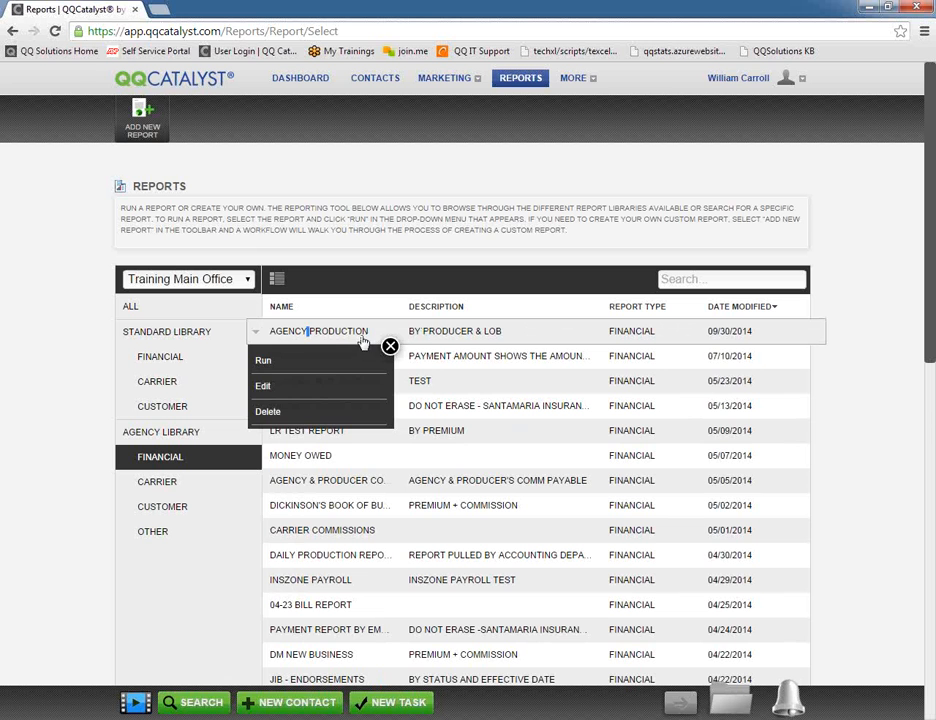
click(264, 365)
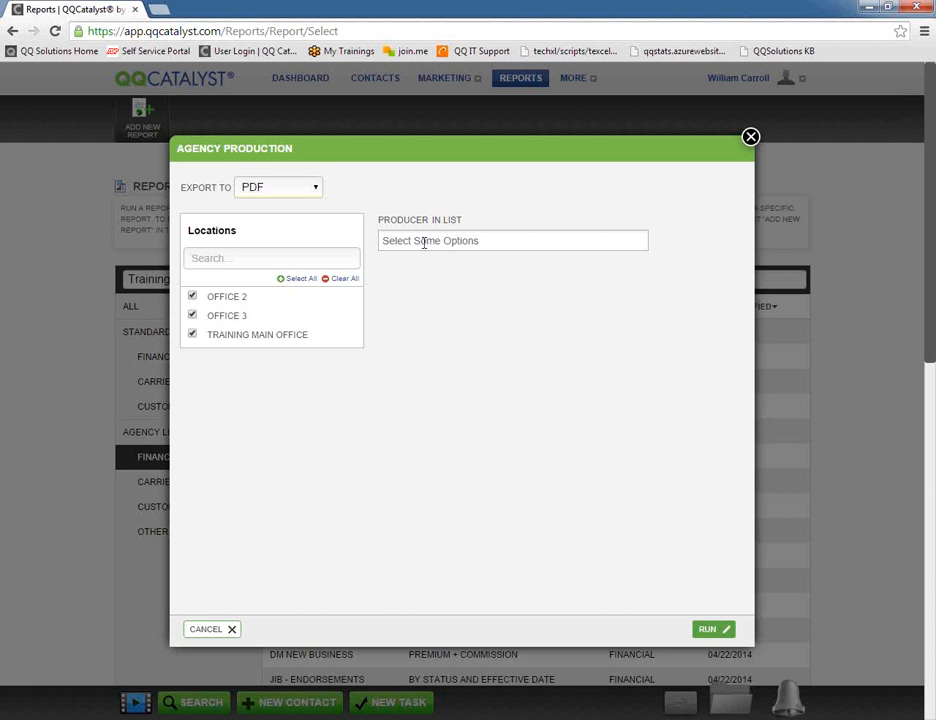
click(424, 241)
text(william)
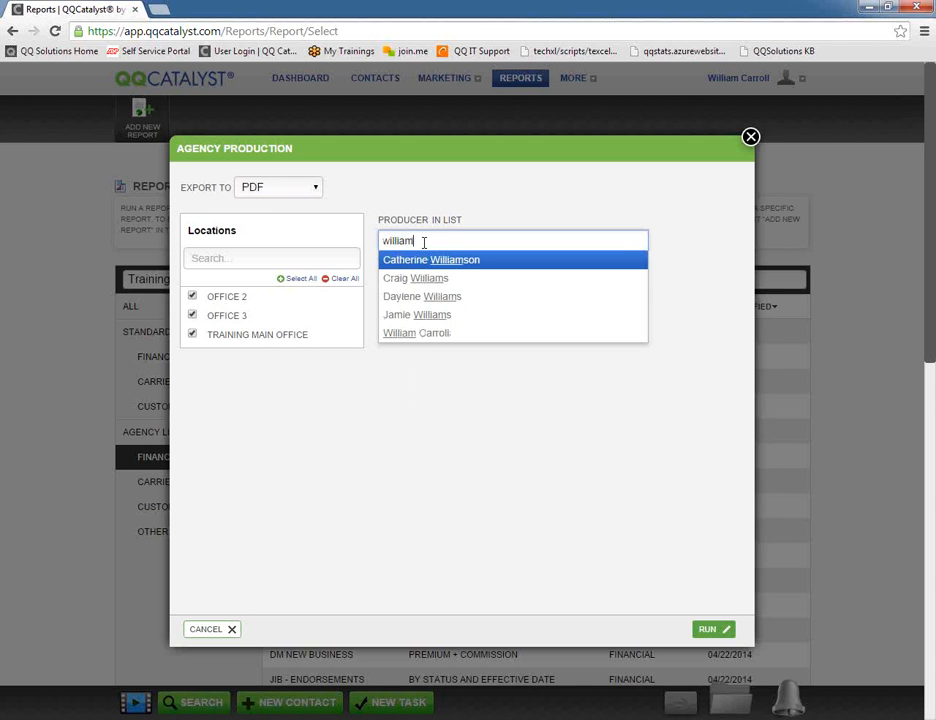
click(409, 333)
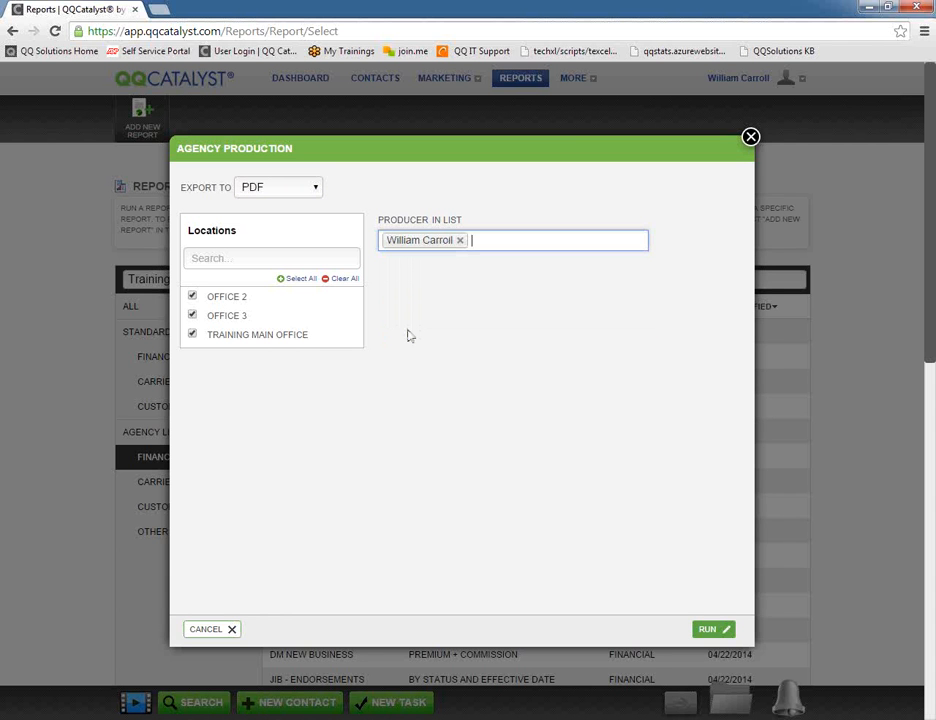
text(pedro)
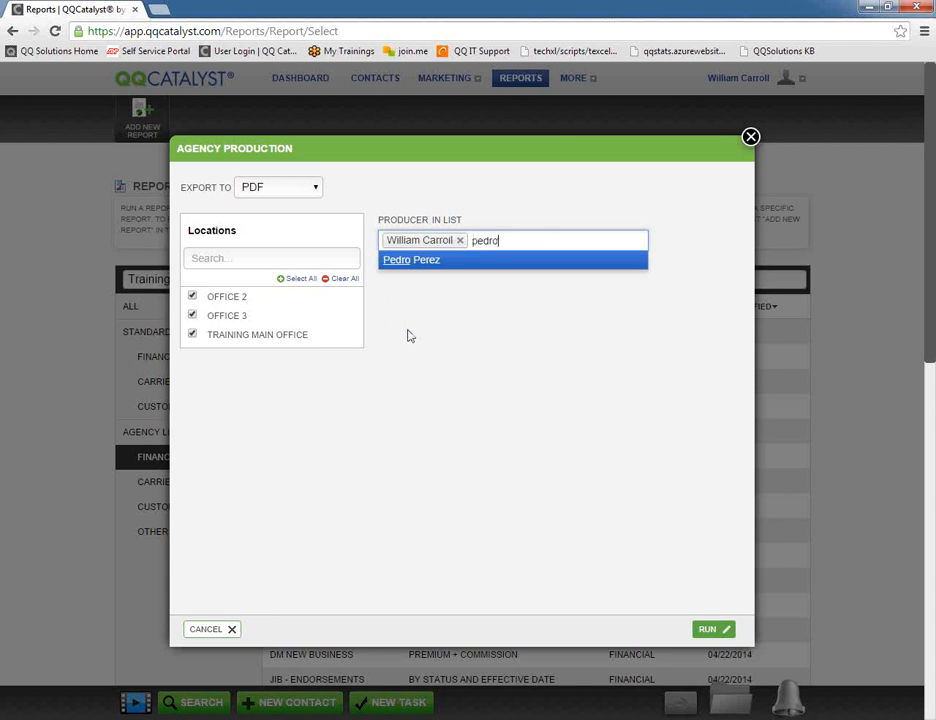
key(Return)
text(ez Eliz)
key(Return)
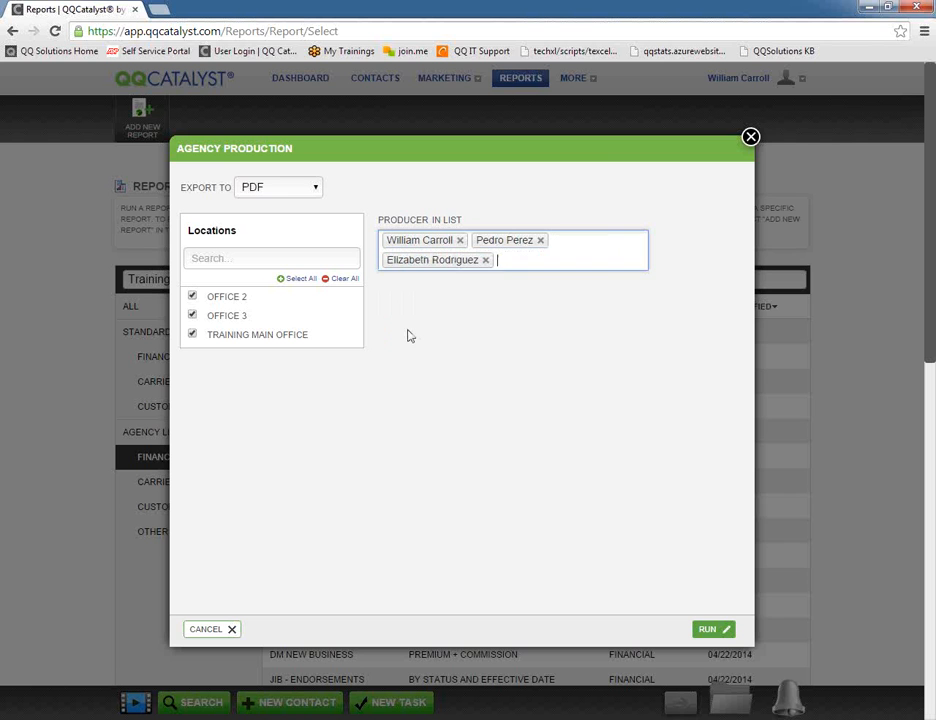
Keep PDF as the export format, run the report for all locations, and maximize the window with the result
click(276, 190)
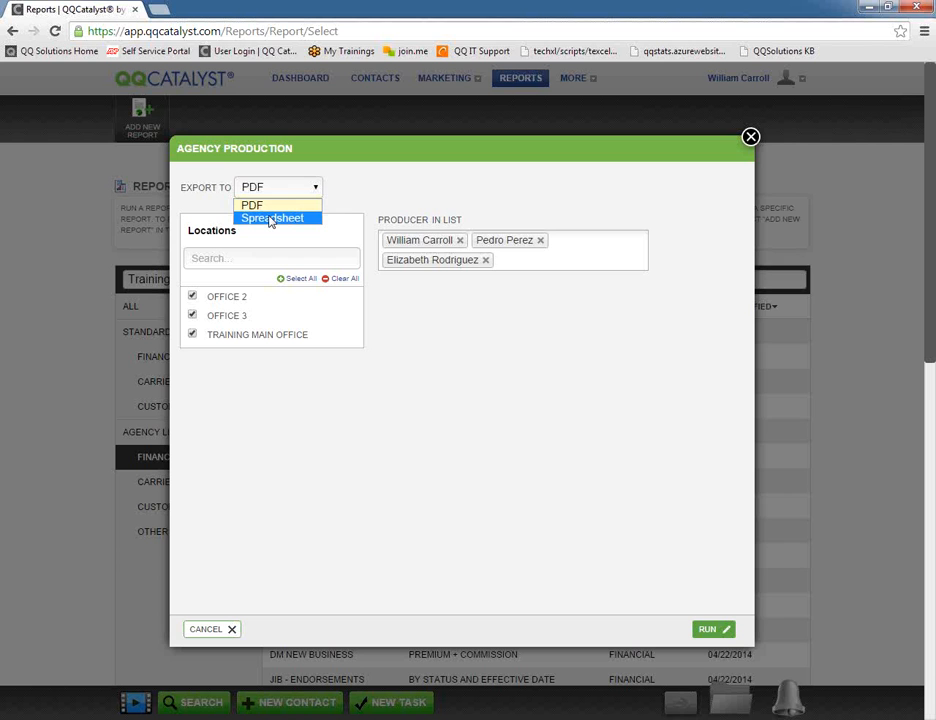
click(303, 369)
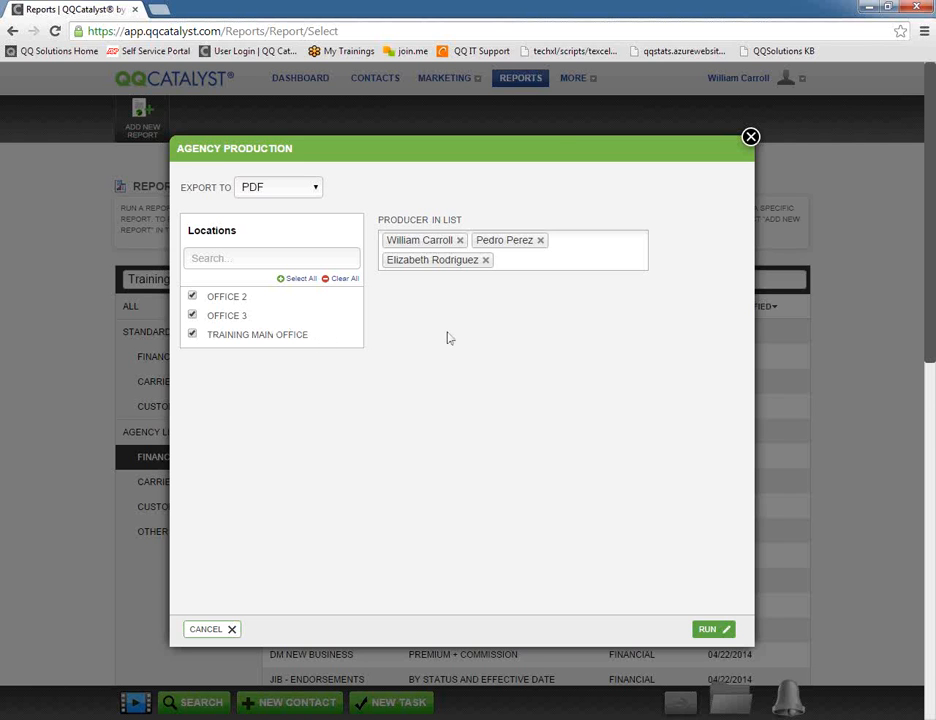
click(707, 630)
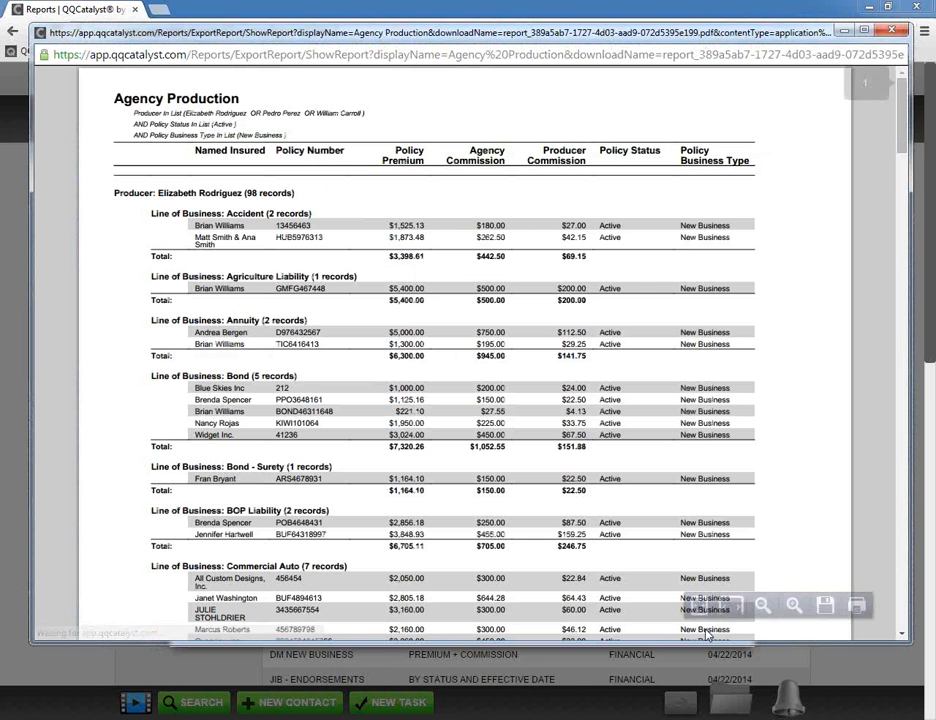
click(864, 31)
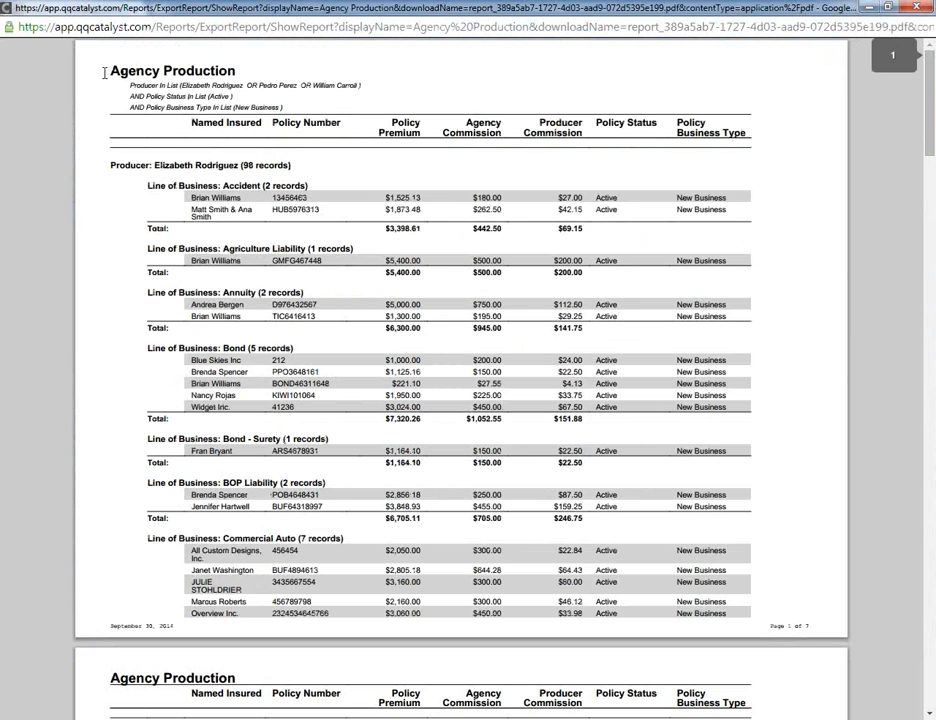
Examine the PDF report's title, the filter criteria beneath it, and the row of column headings
drag(103, 72, 235, 70)
drag(128, 88, 280, 104)
click(180, 87)
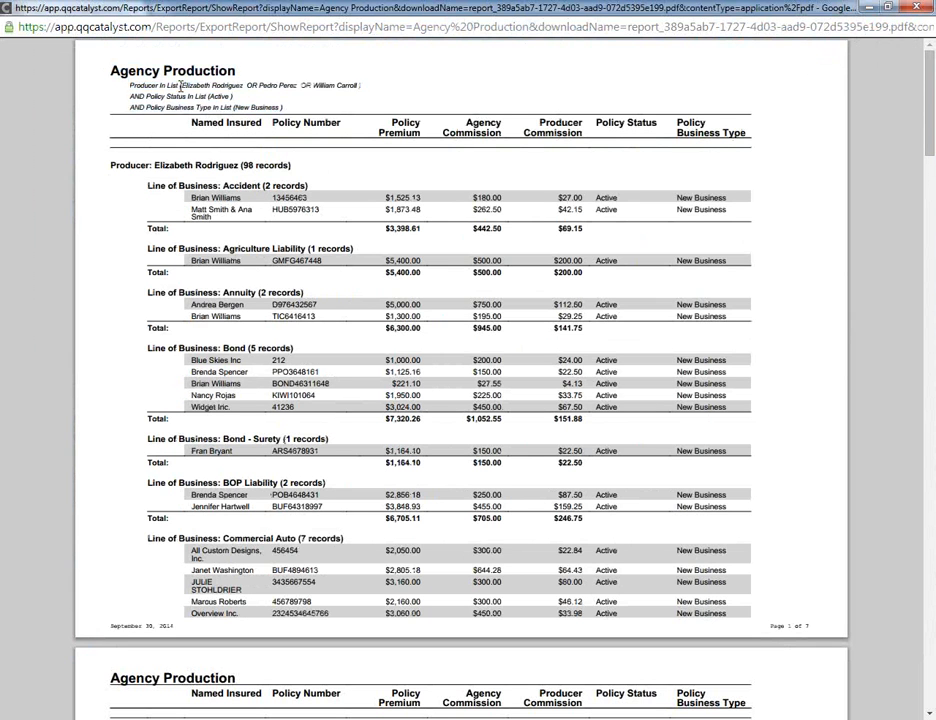
drag(129, 85, 364, 77)
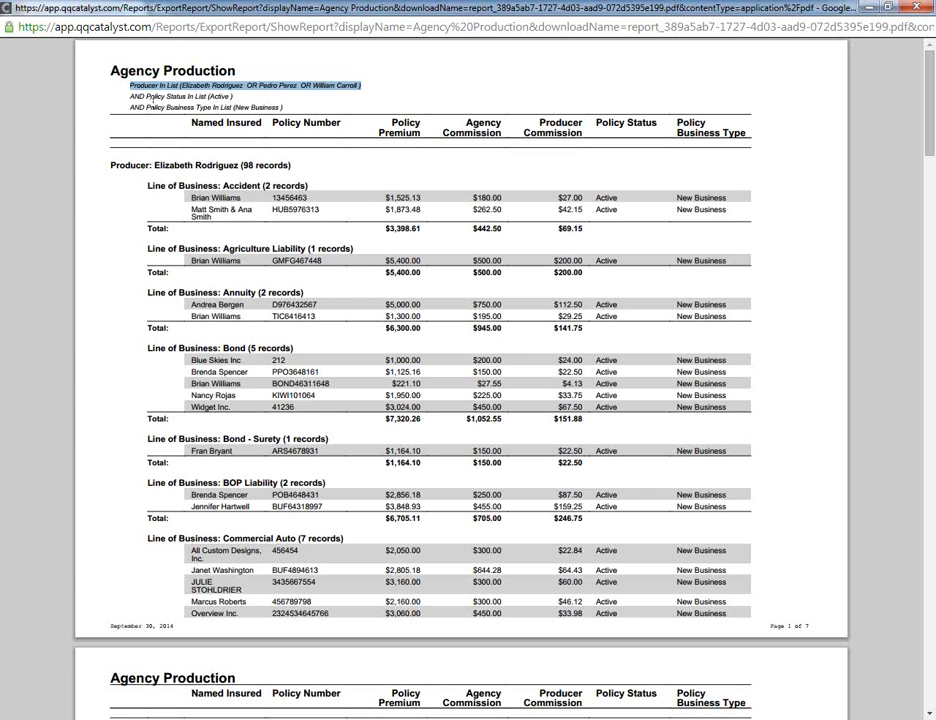
drag(192, 123, 742, 138)
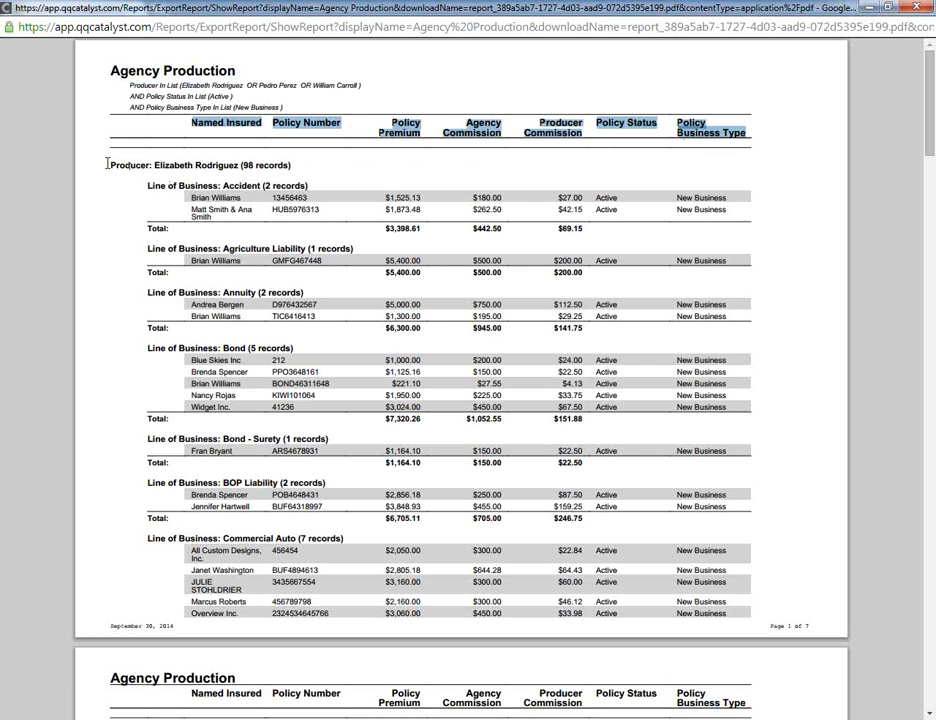
Examine the first producer's group heading, the line-of-business subheadings beneath it, and the totals of the Accident group
drag(108, 165, 222, 185)
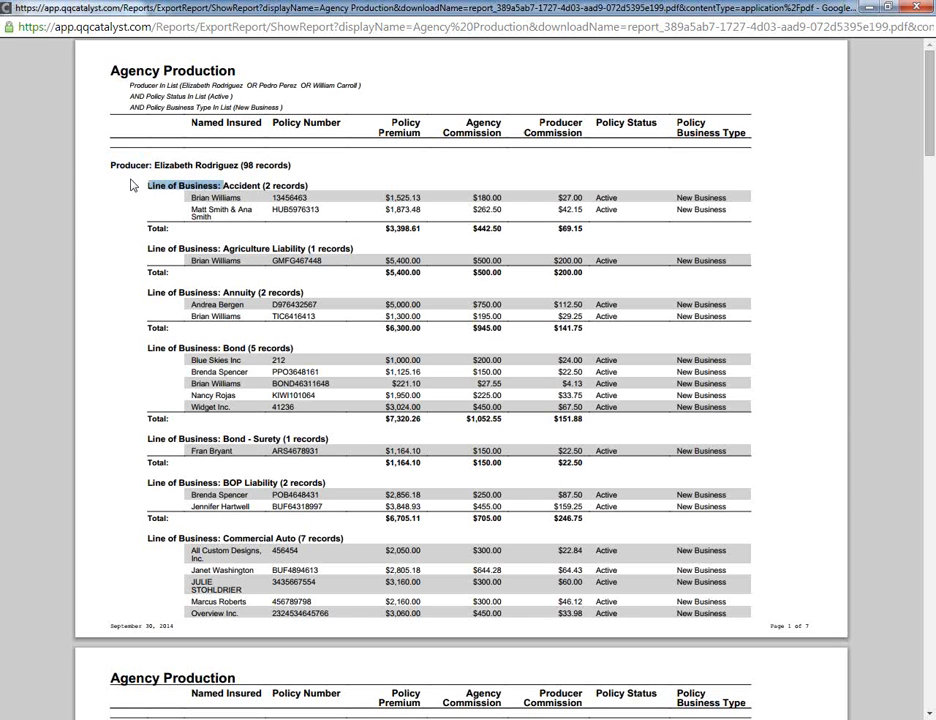
drag(111, 166, 295, 165)
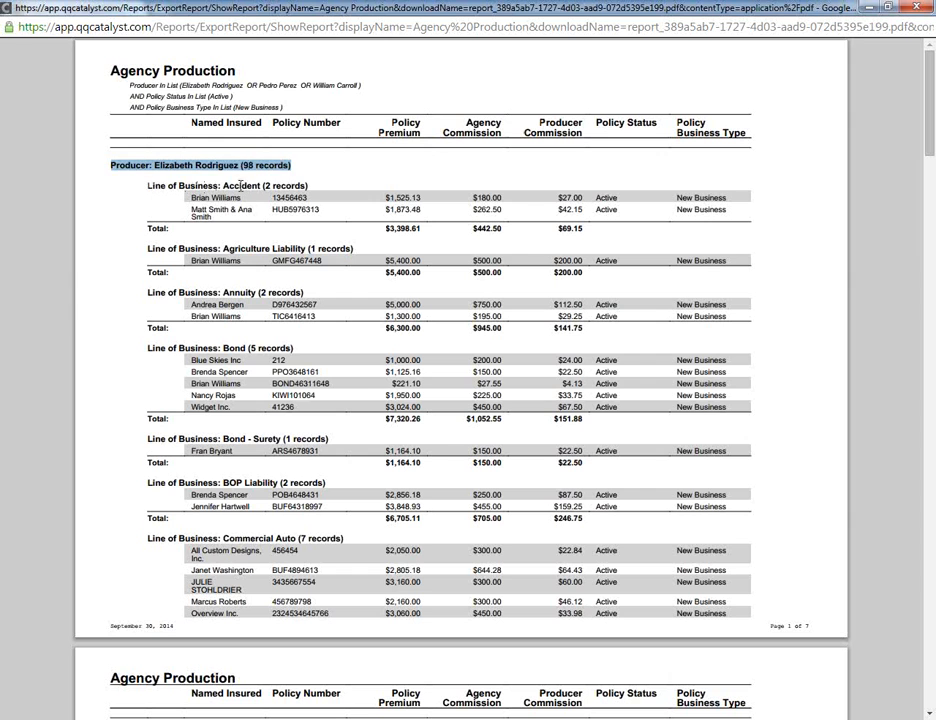
drag(222, 186, 312, 186)
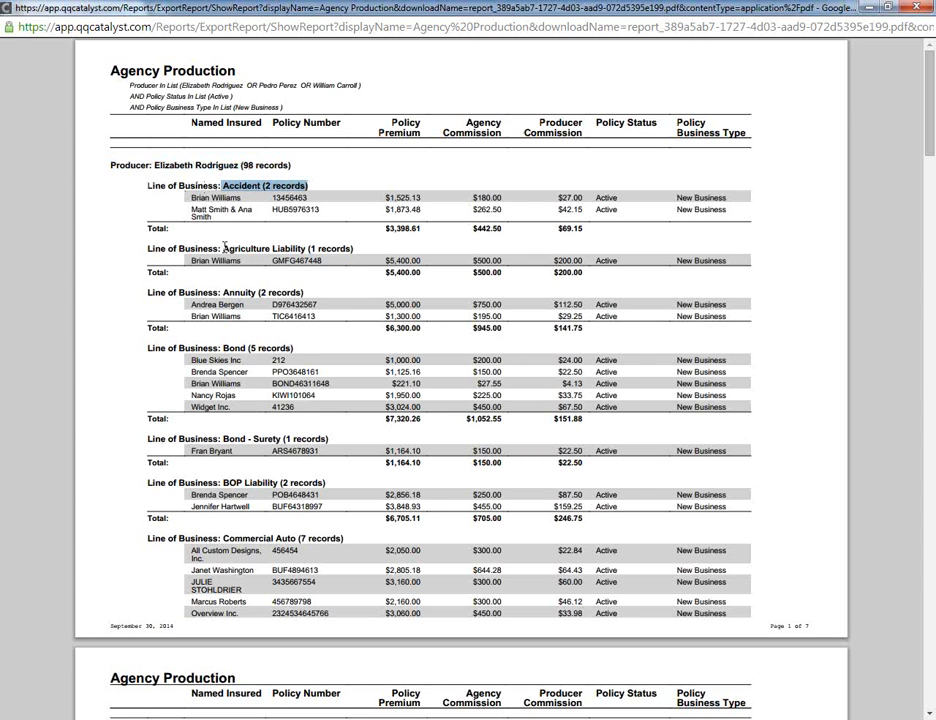
drag(222, 248, 340, 246)
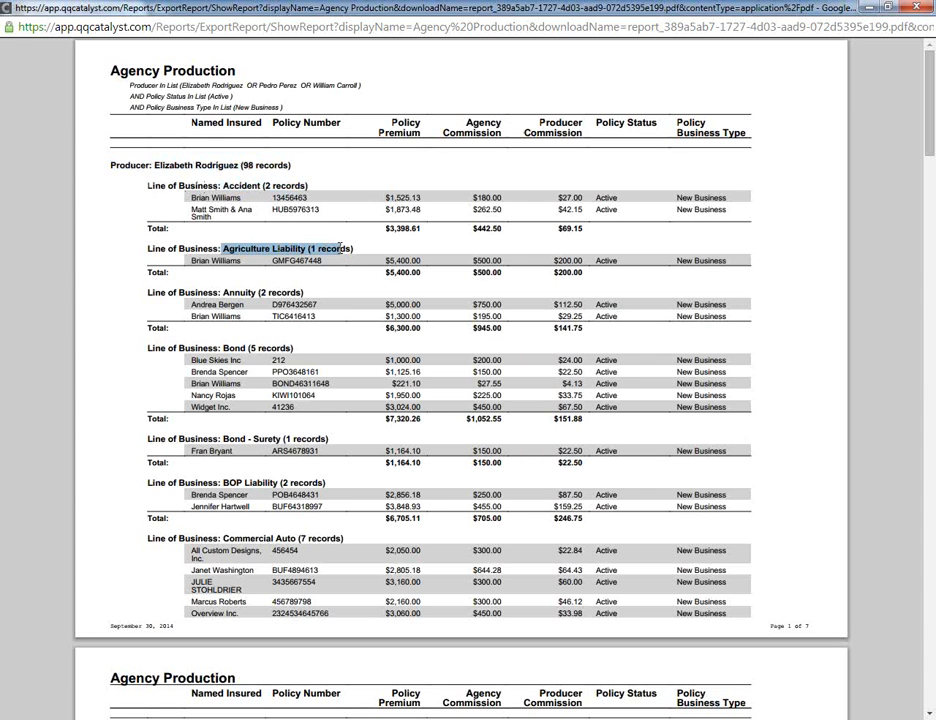
drag(222, 348, 290, 347)
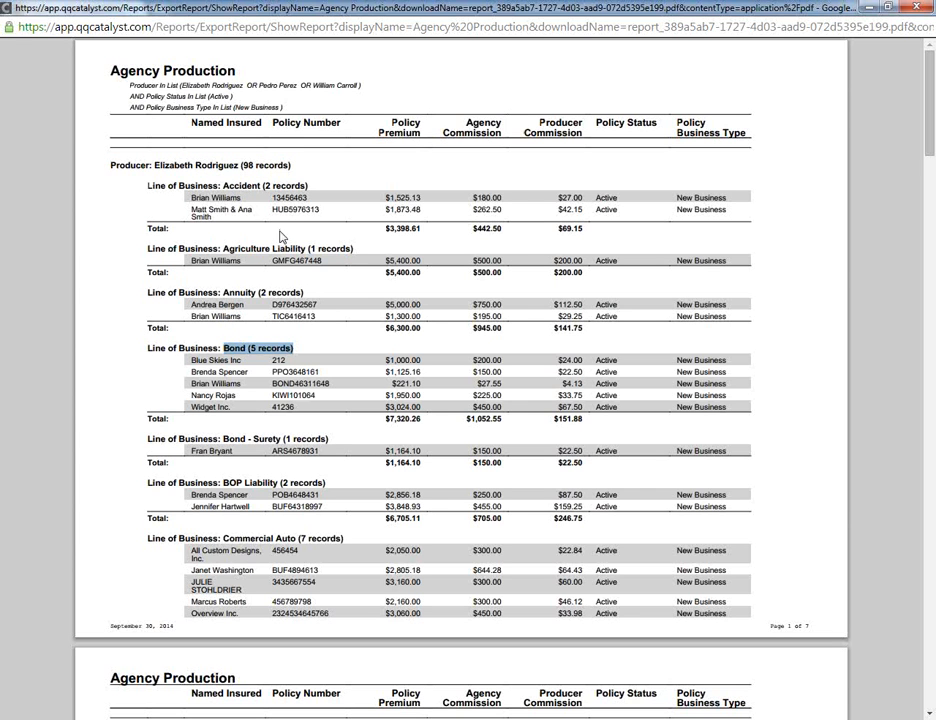
drag(385, 228, 503, 230)
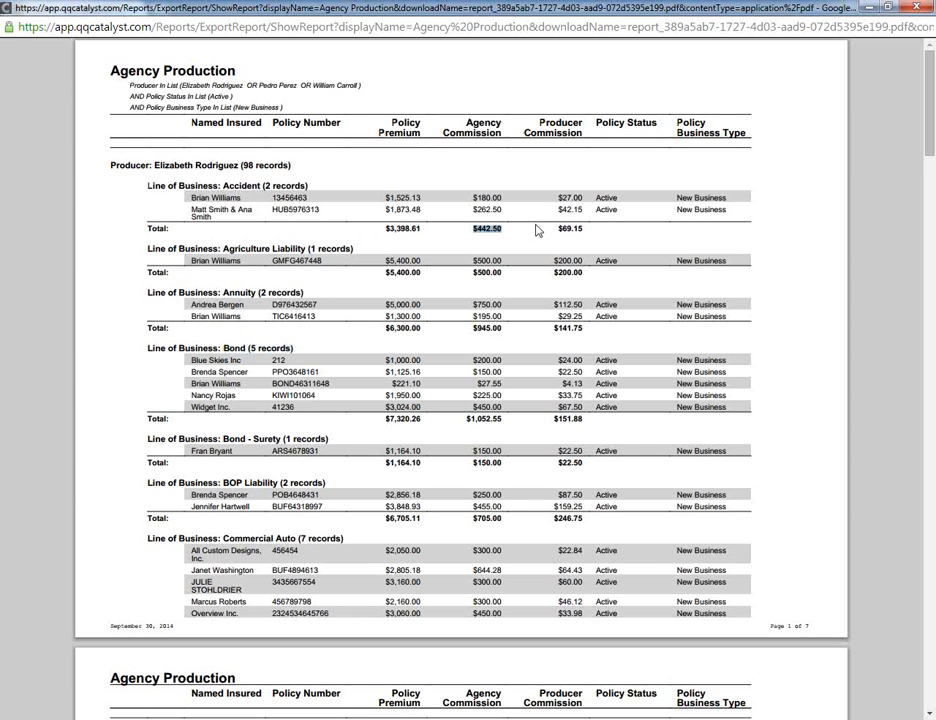
drag(555, 230, 587, 229)
Examine the end of the first producer's section on page 5: the Truckers group, its total, and the producer's overall total
scroll(165, 352, down, 5)
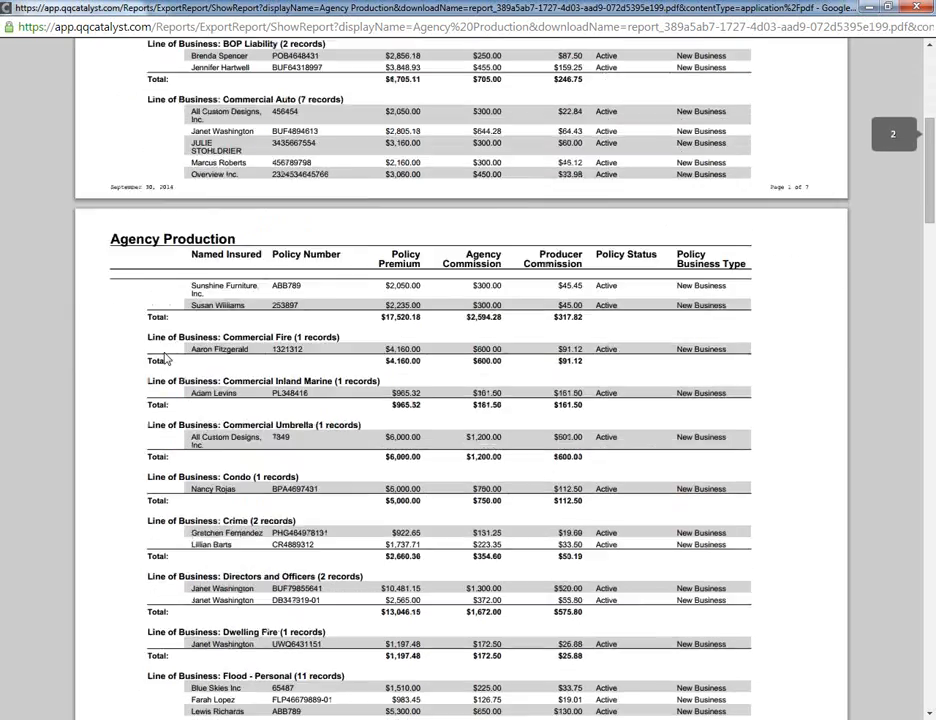
scroll(167, 358, down, 6)
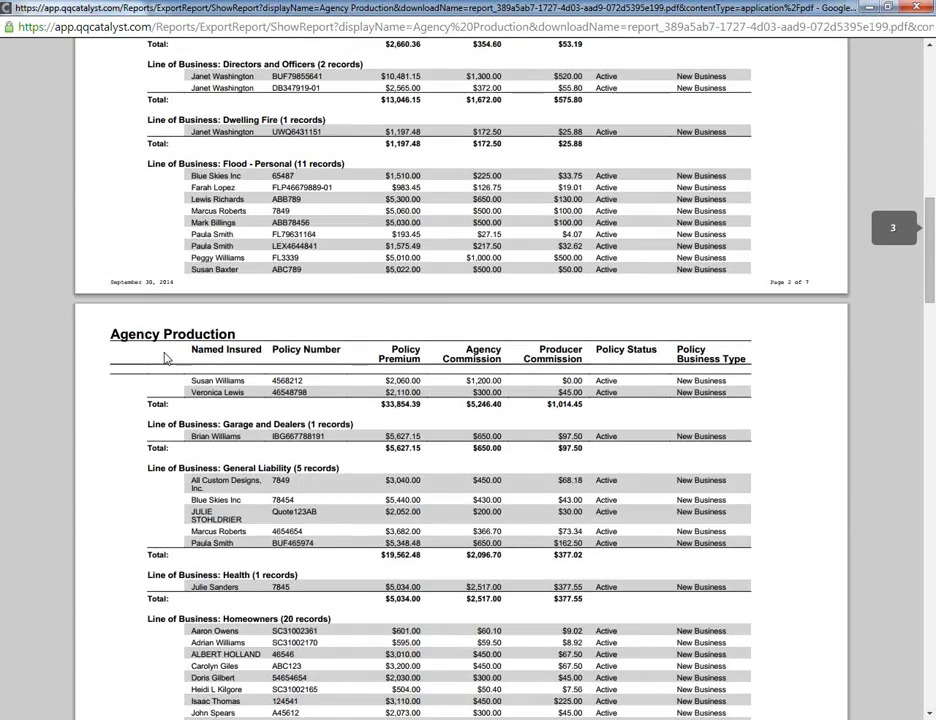
scroll(167, 358, down, 5)
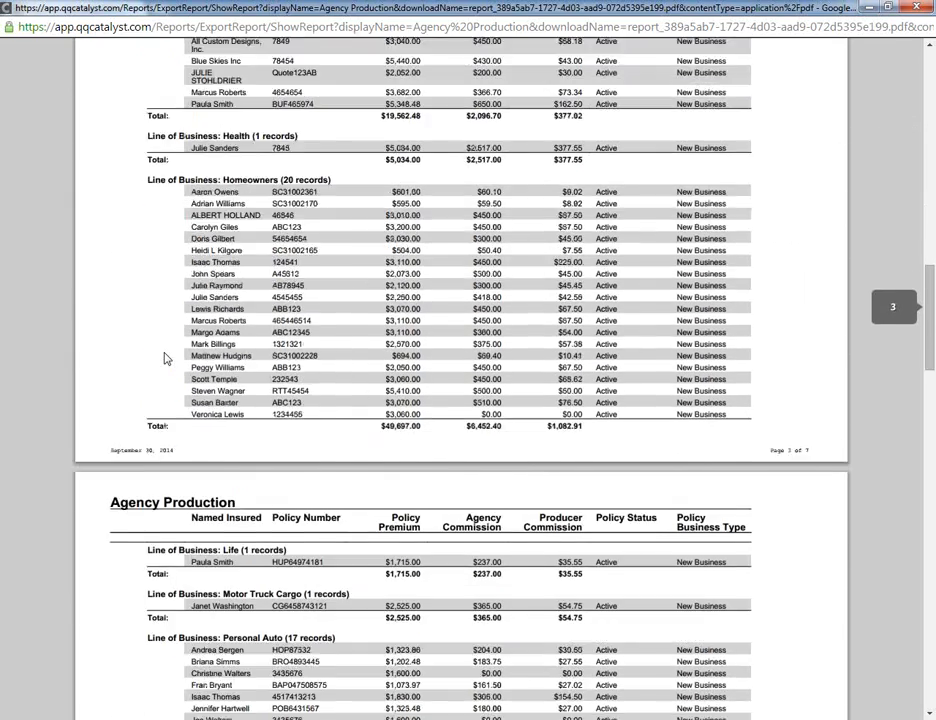
scroll(166, 358, down, 8)
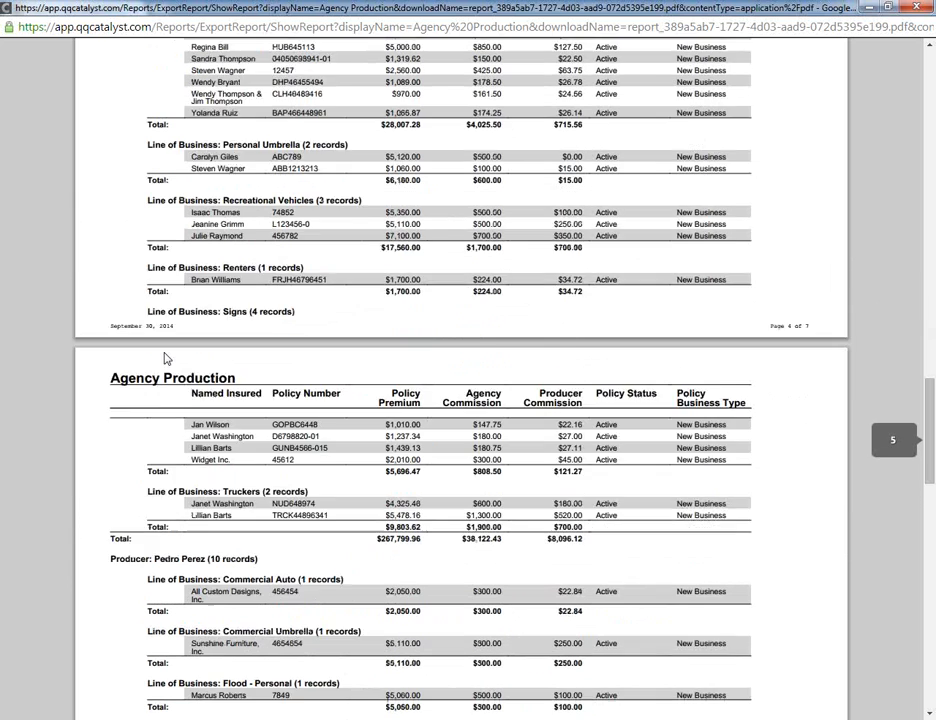
scroll(167, 358, down, 1)
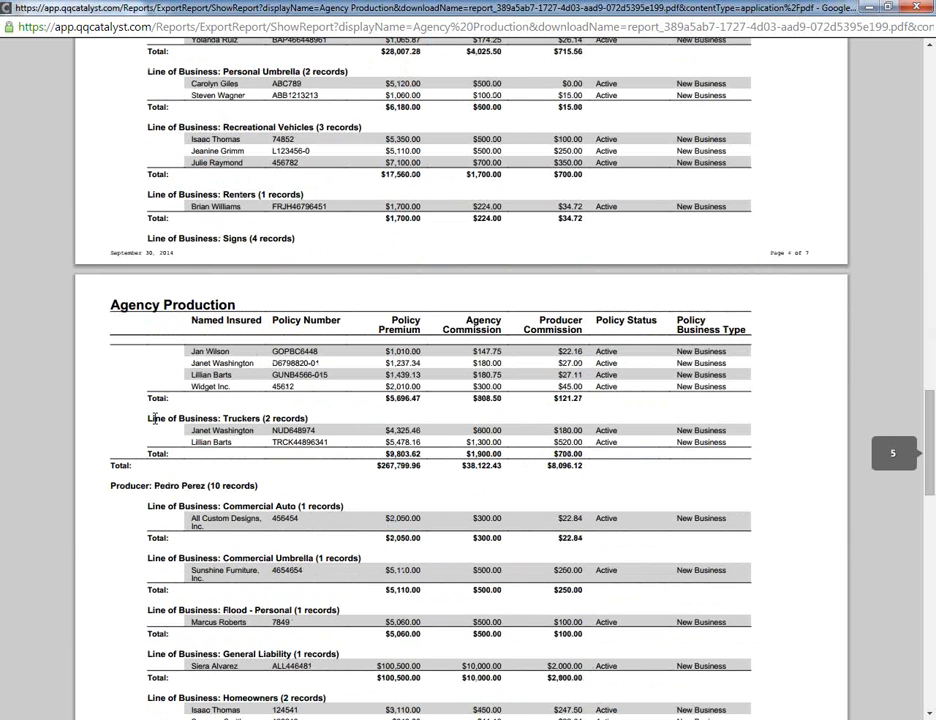
drag(148, 418, 310, 419)
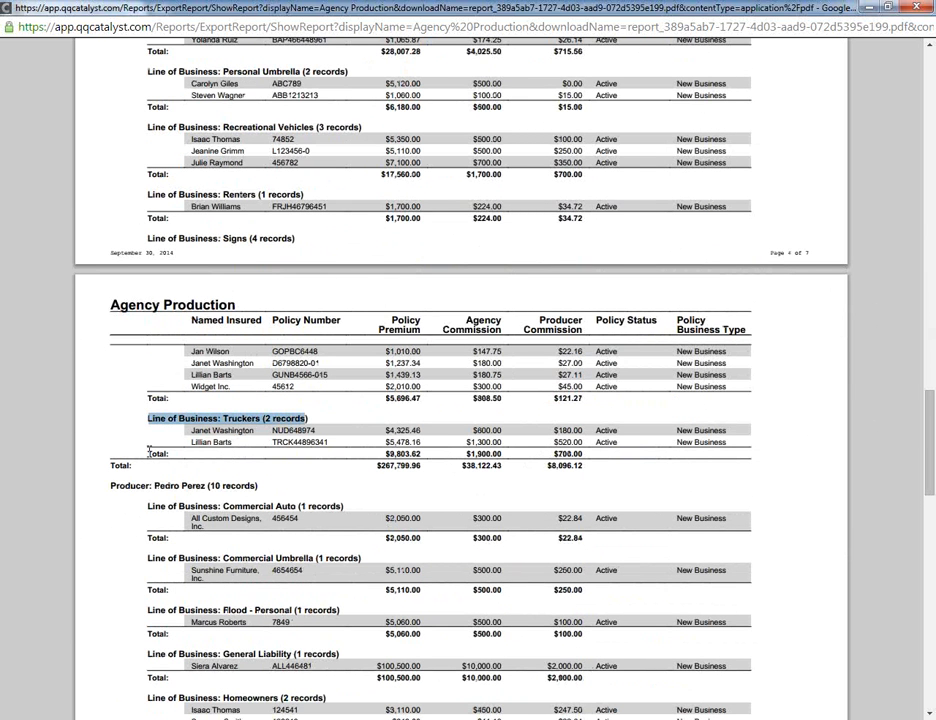
drag(148, 453, 591, 455)
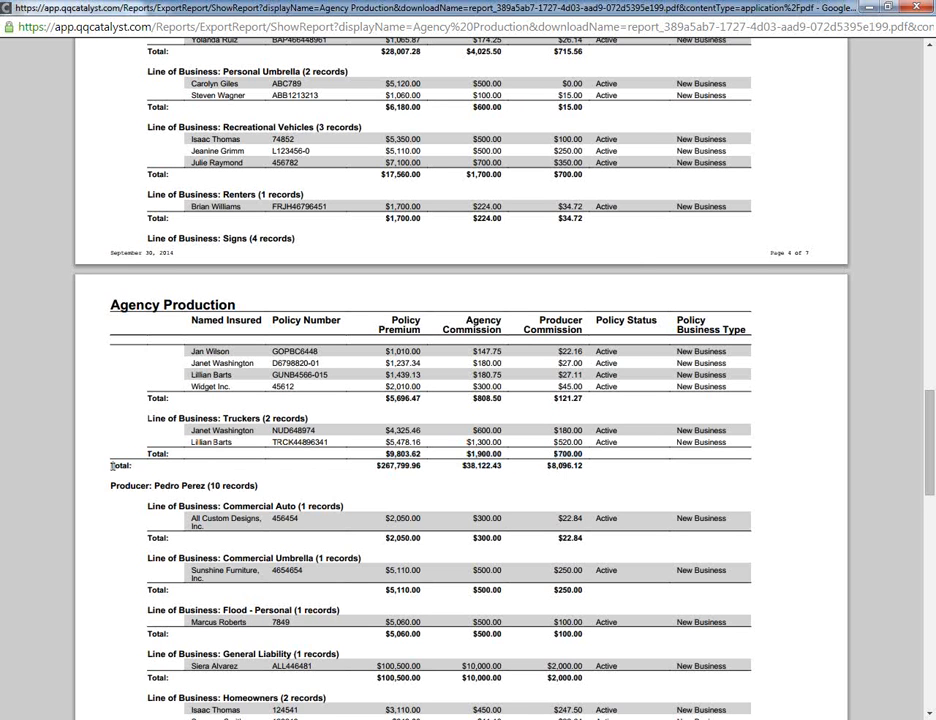
drag(109, 465, 595, 476)
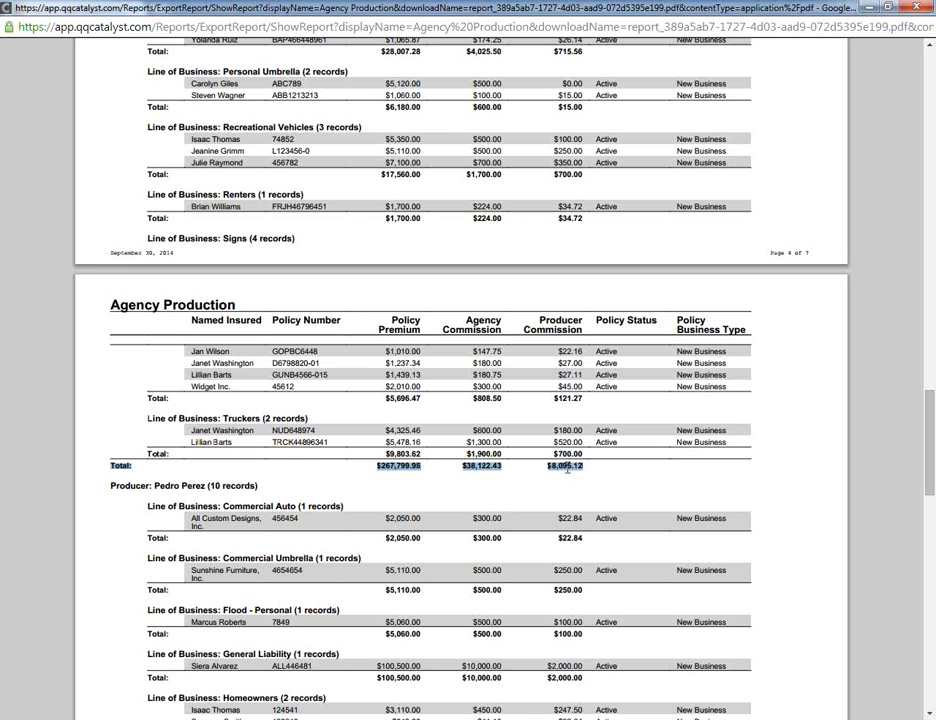
click(591, 543)
Examine the second producer's heading, the Commercial Auto total, and the producer's overall total on page 6
scroll(640, 490, down, 3)
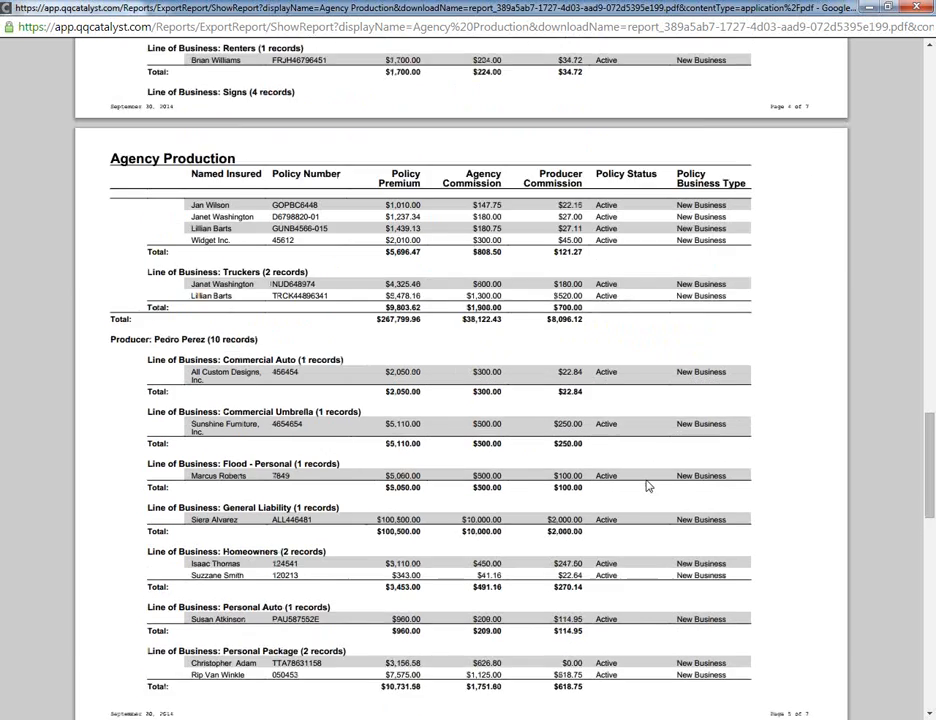
drag(107, 266, 258, 268)
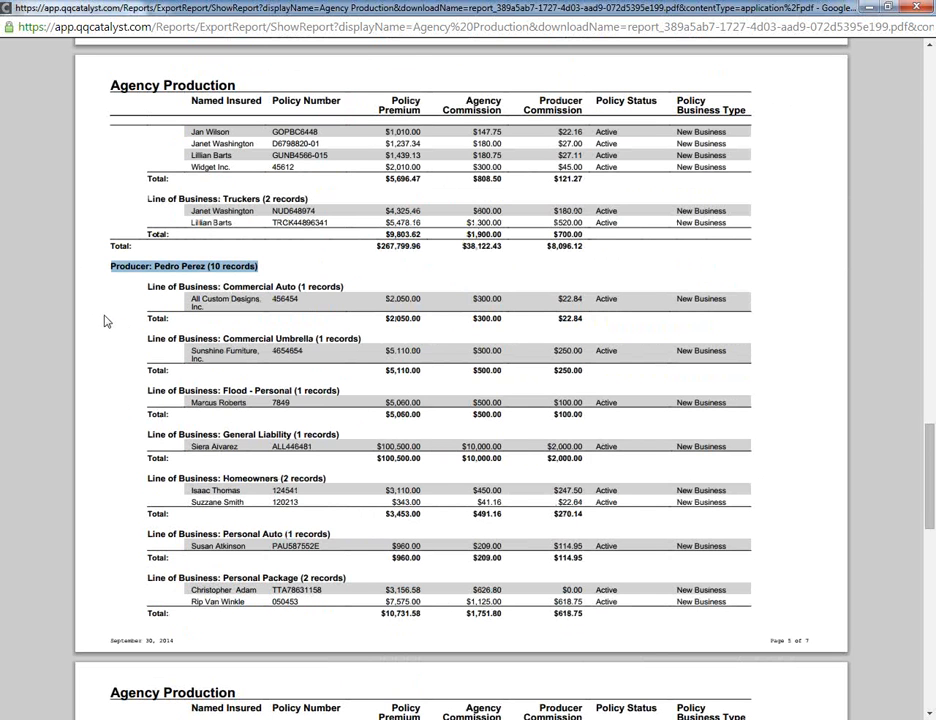
drag(104, 318, 573, 328)
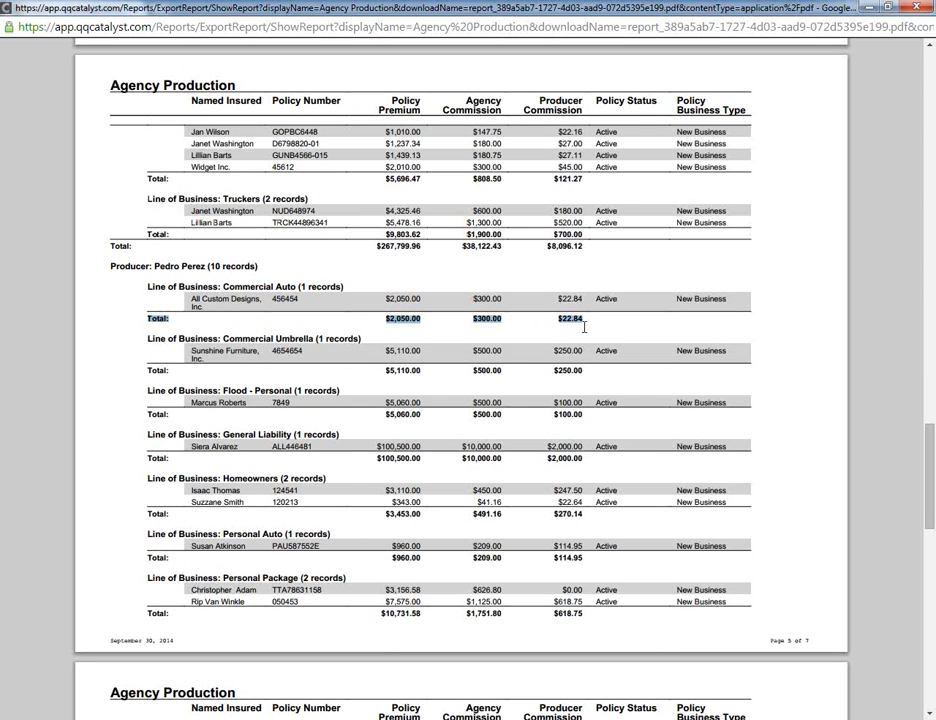
scroll(412, 370, down, 3)
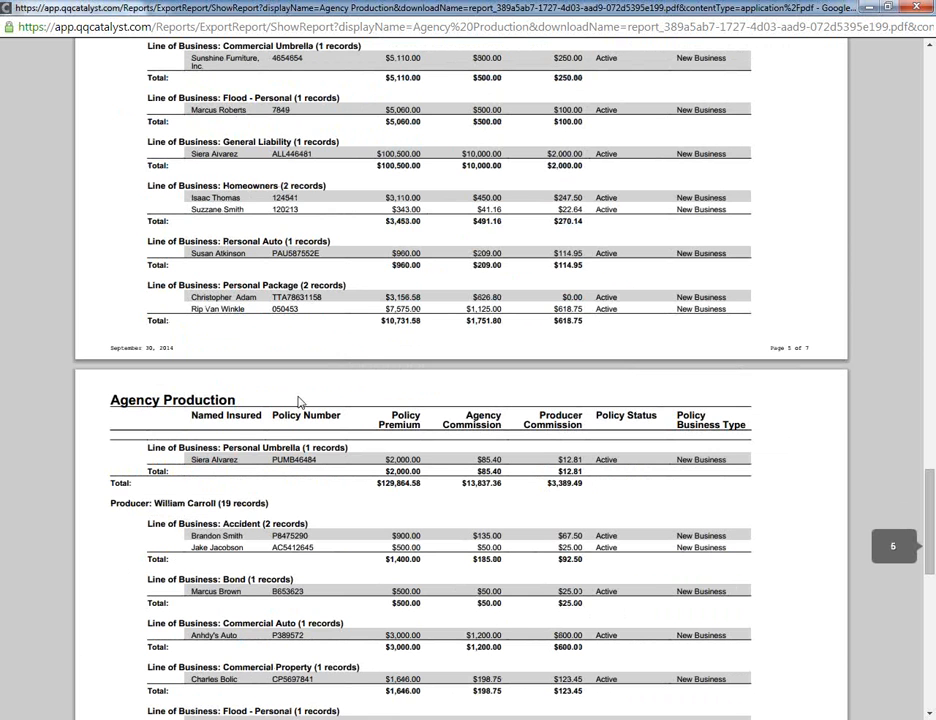
drag(115, 484, 592, 491)
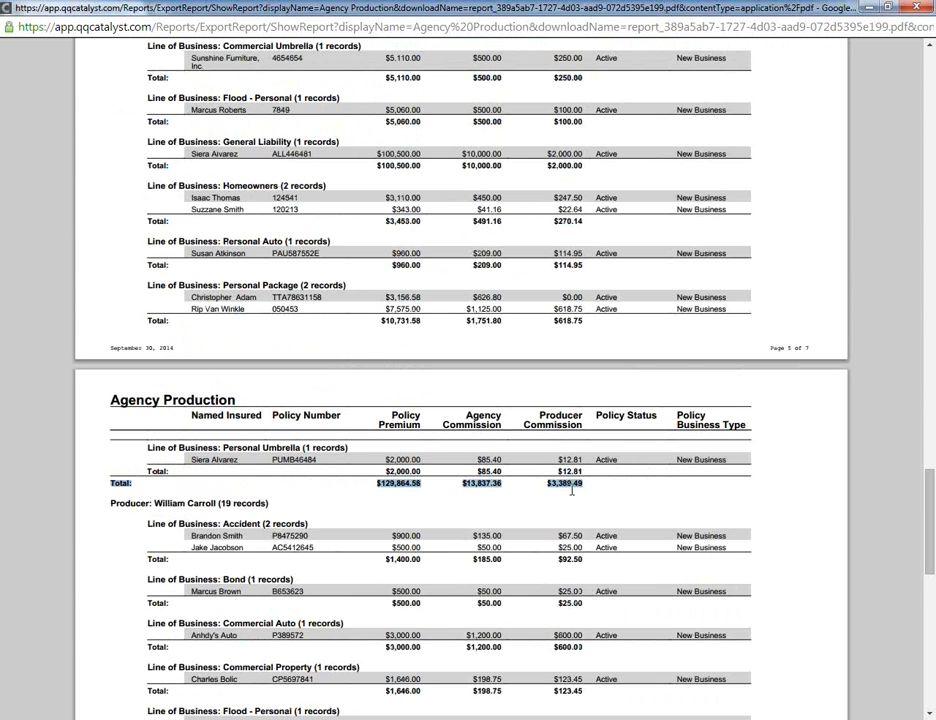
Examine the third producer's heading and line-of-business groups through to the report's last page
scroll(435, 464, down, 3)
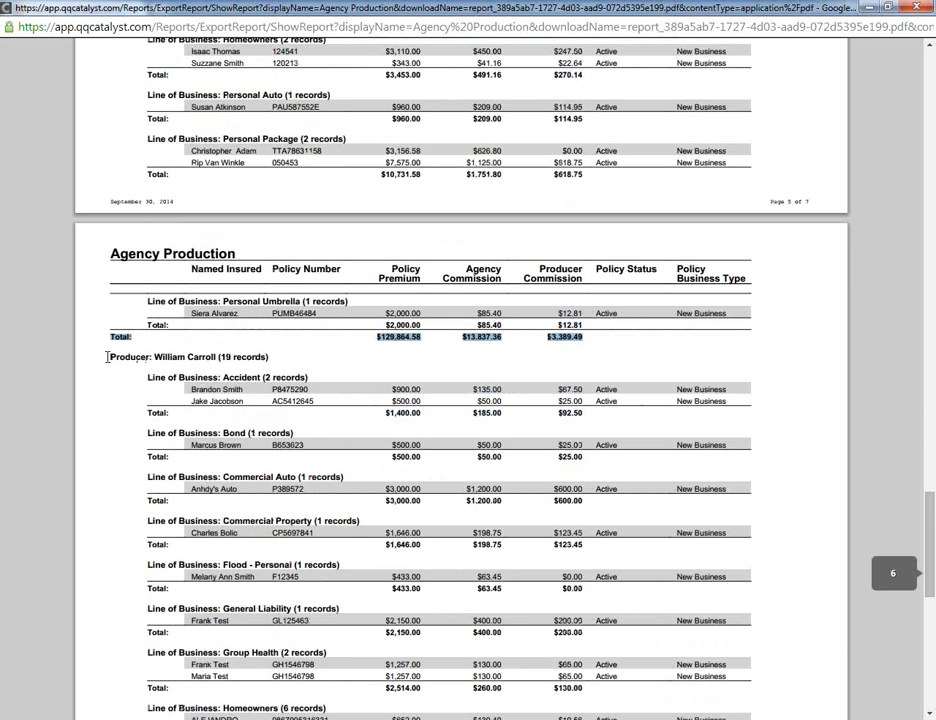
drag(107, 357, 272, 361)
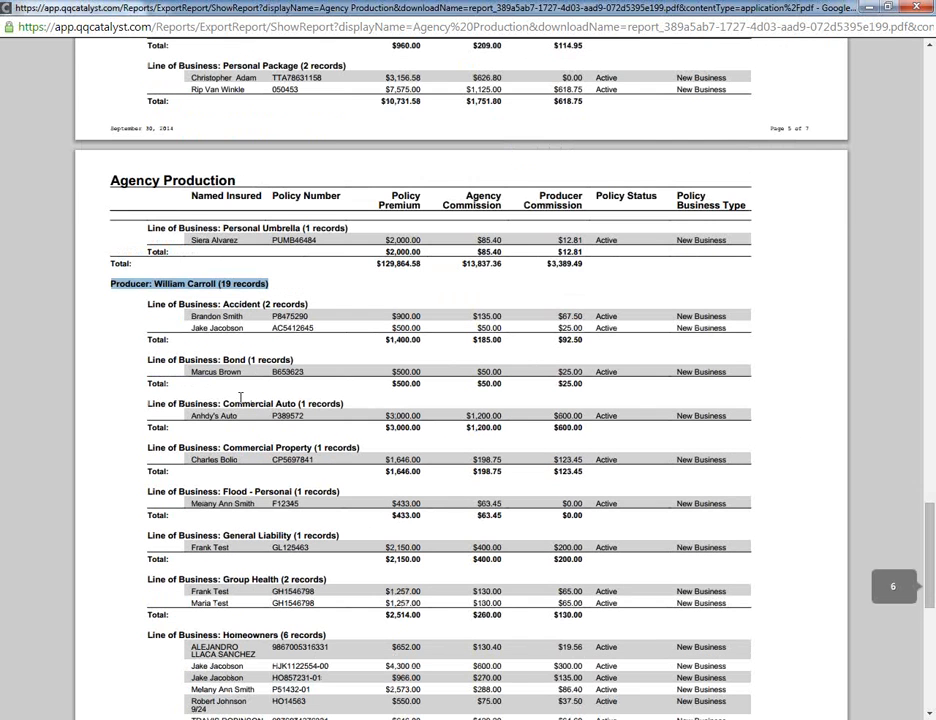
scroll(275, 395, down, 2)
drag(143, 340, 187, 338)
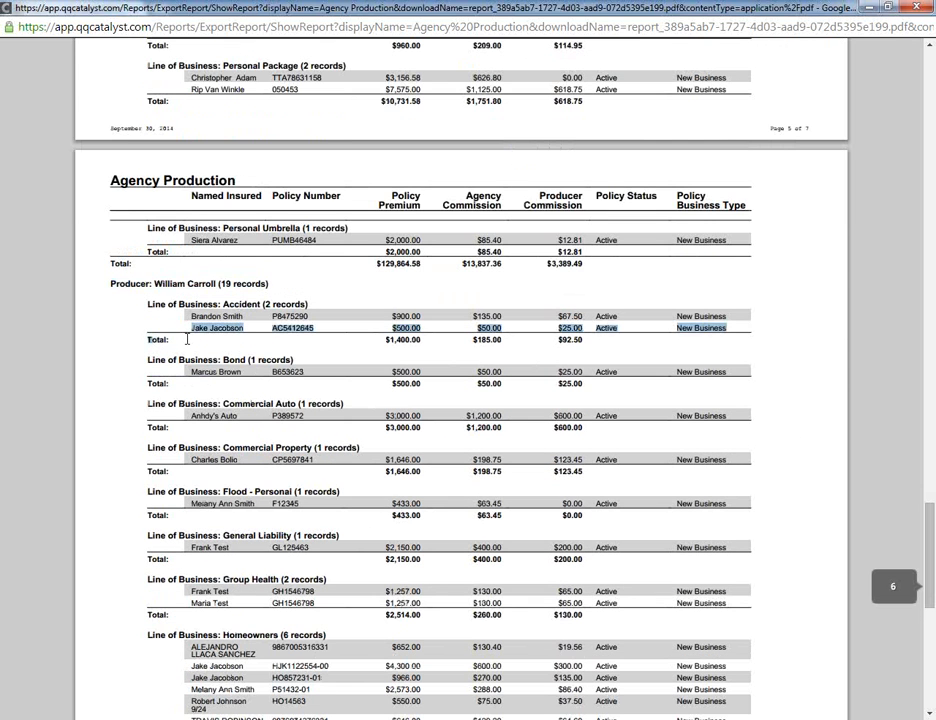
click(166, 341)
scroll(166, 341, down, 1)
scroll(166, 341, down, 5)
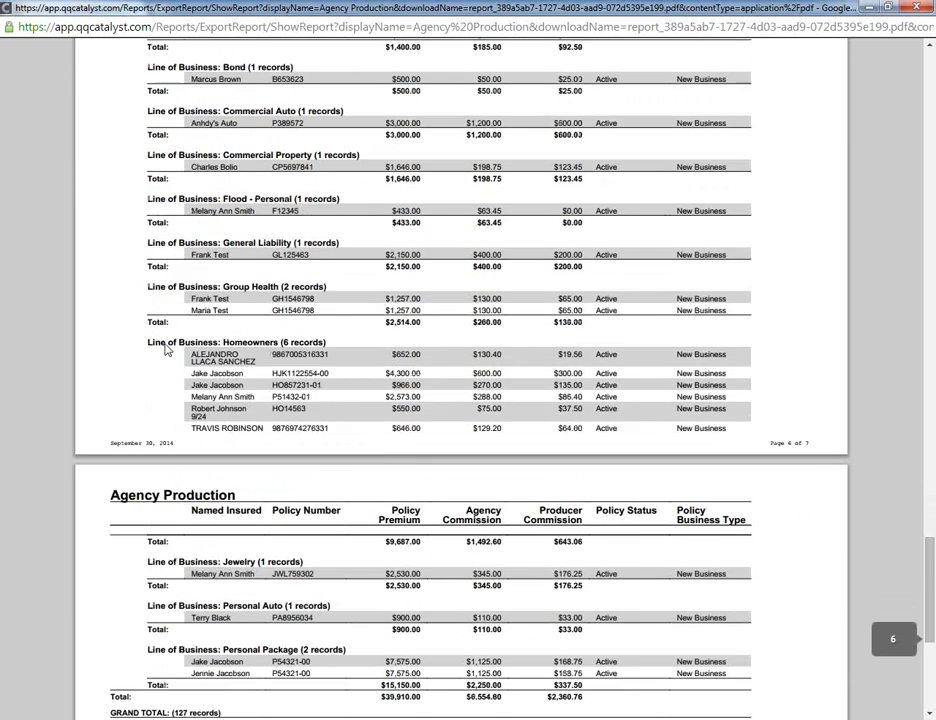
scroll(142, 562, down, 1)
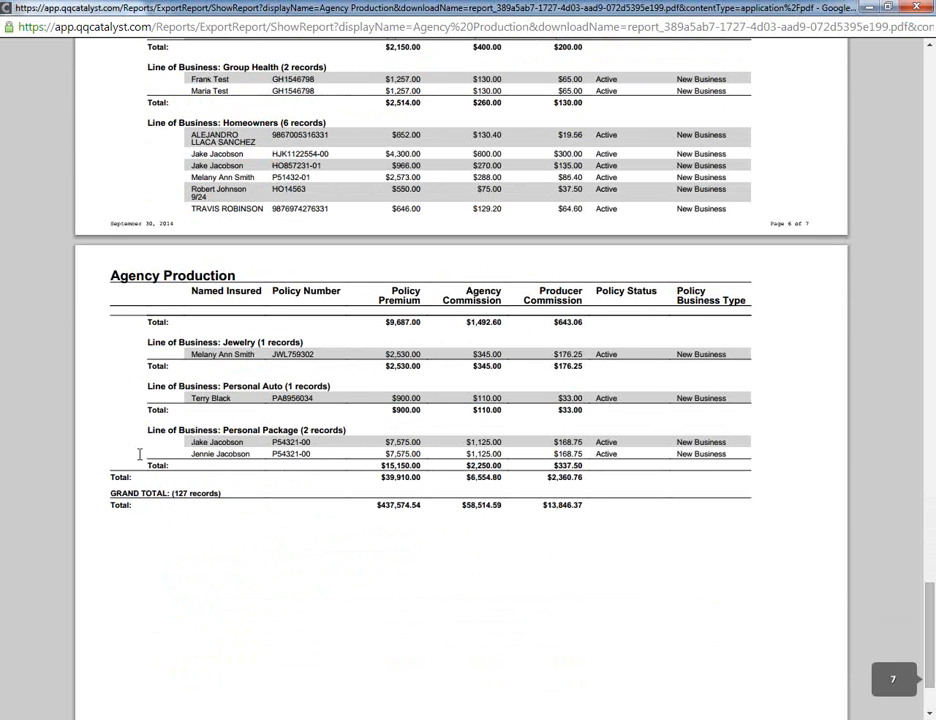
Compare the Personal Package total, the third producer's total, and the grand total at the end of the report
drag(141, 465, 580, 464)
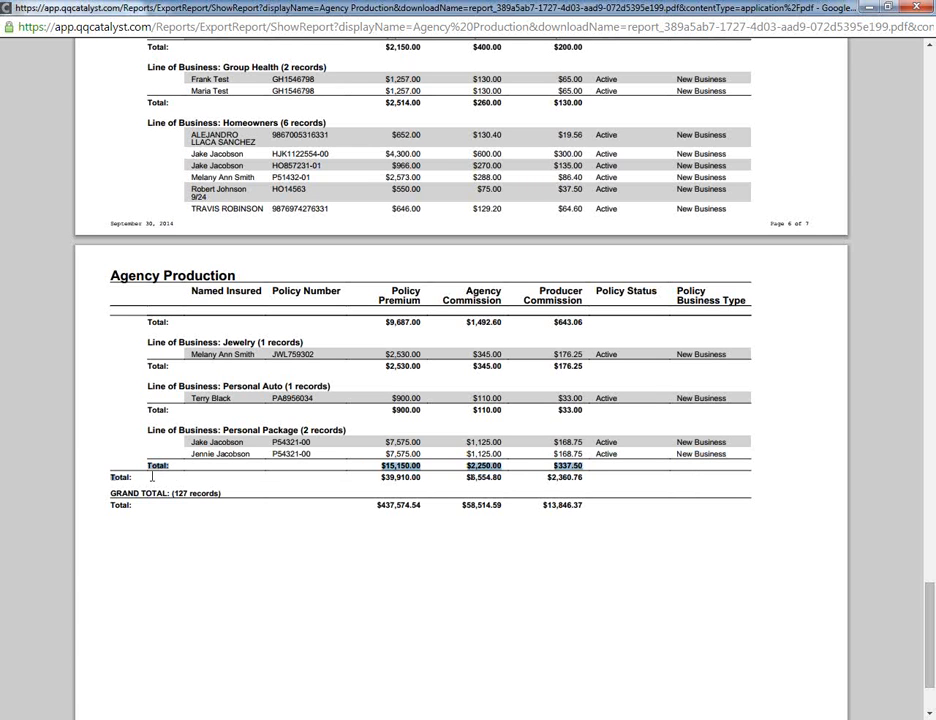
drag(113, 478, 581, 479)
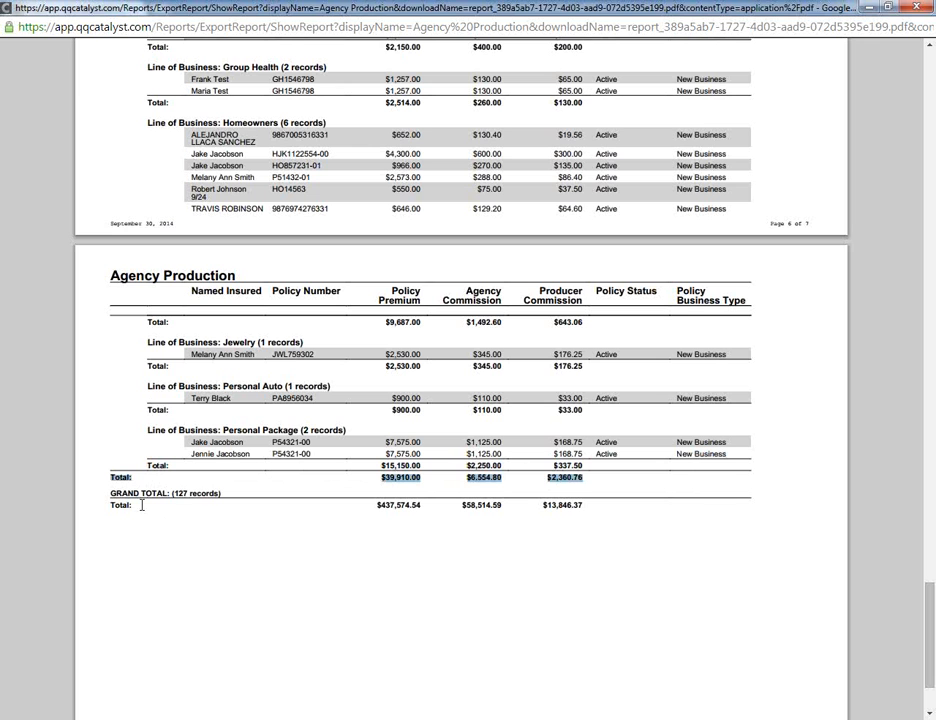
drag(113, 506, 591, 515)
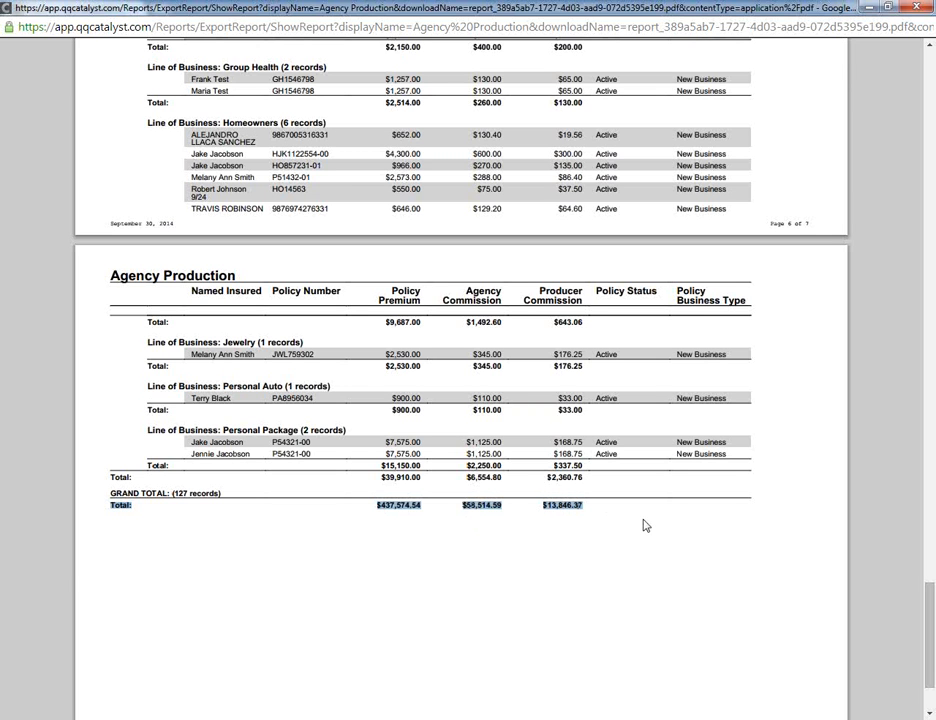
click(641, 580)
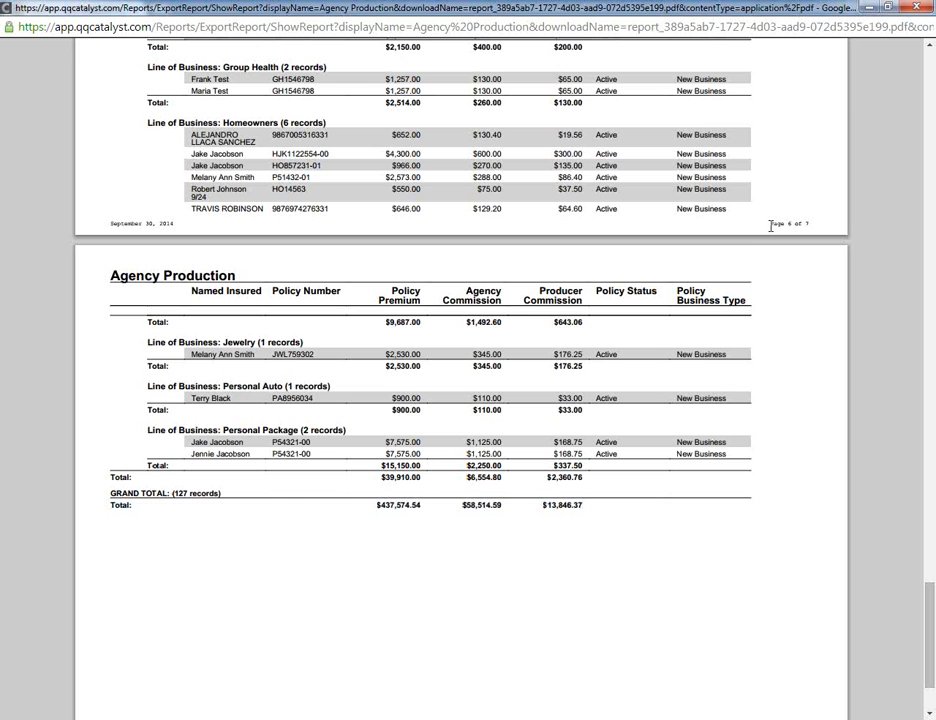
Check the page number and date in the footer of page 6, and return to the report's first page
drag(768, 223, 816, 220)
drag(108, 223, 176, 225)
scroll(184, 253, down, 3)
scroll(357, 470, up, 10)
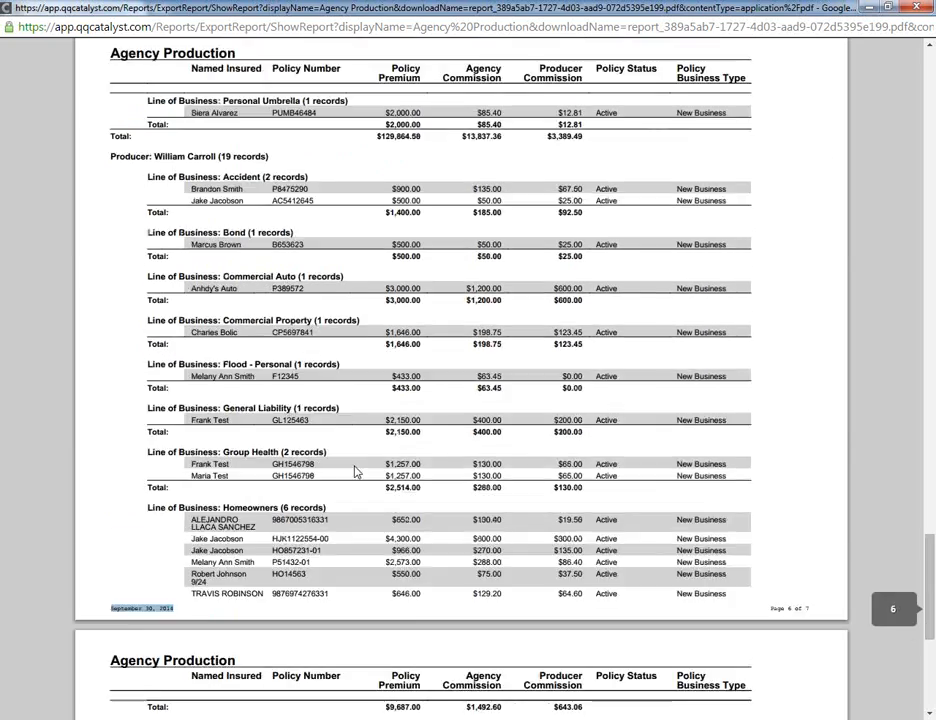
scroll(357, 470, up, 20)
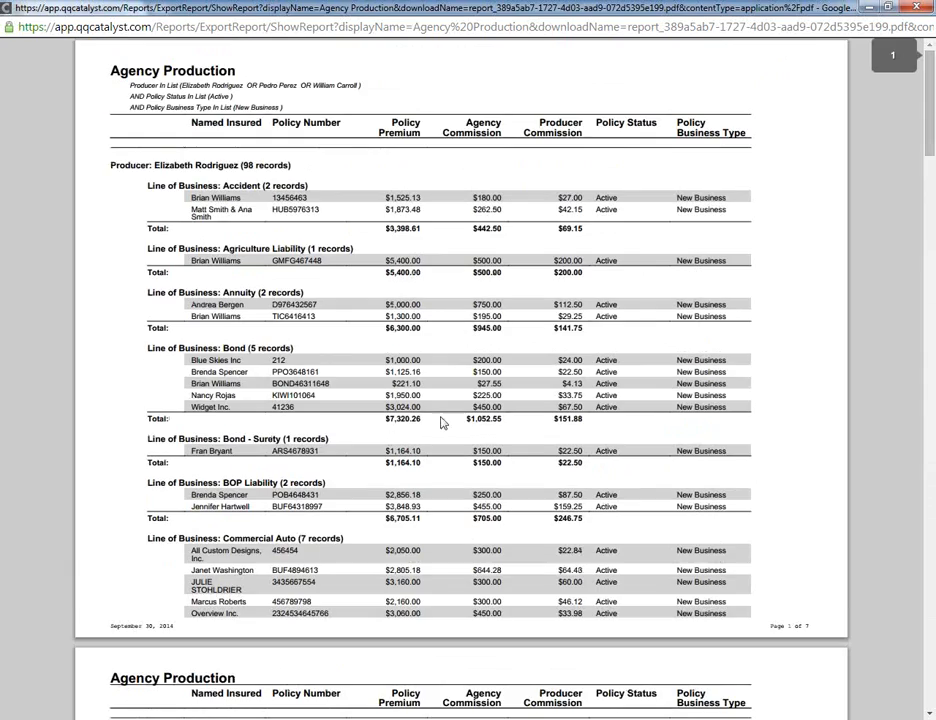
Zoom the PDF in and back out, fit it to the window's width, and fit the whole page in view
mouse_move(857, 664)
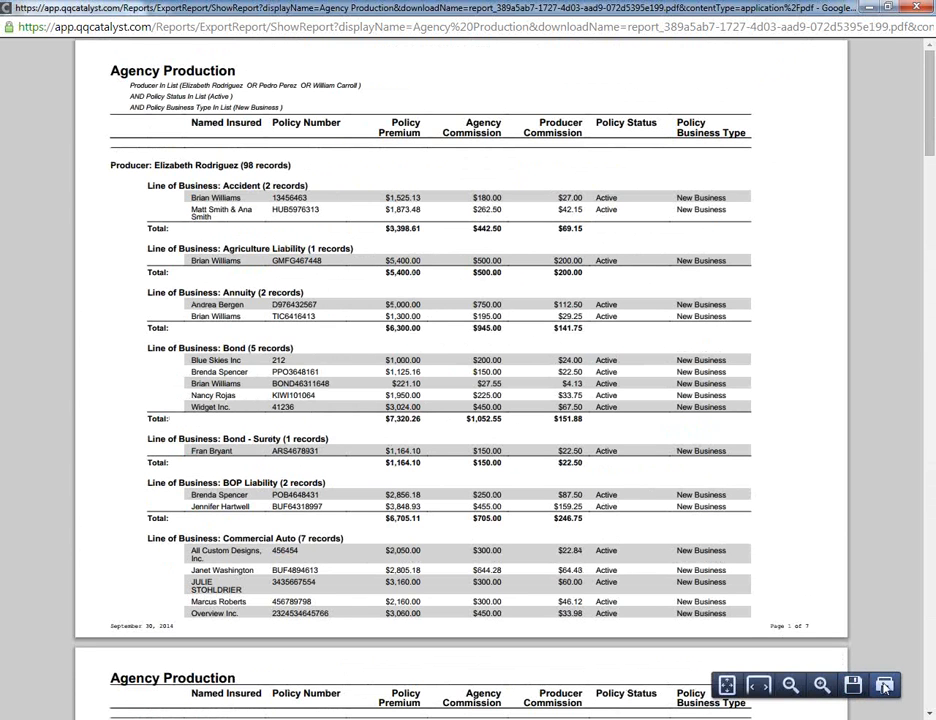
click(821, 685)
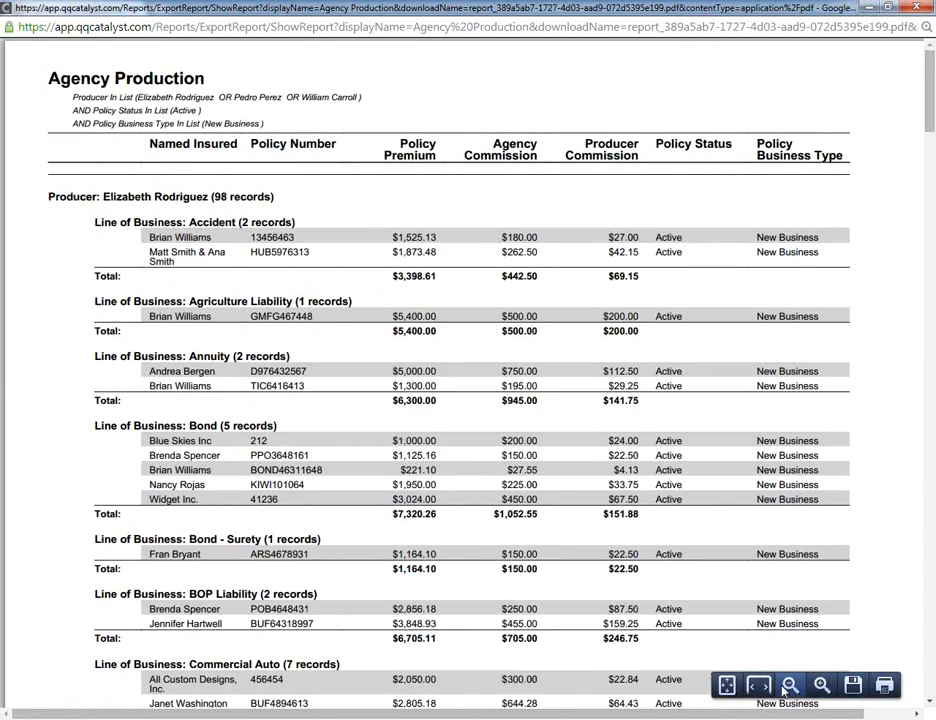
click(789, 685)
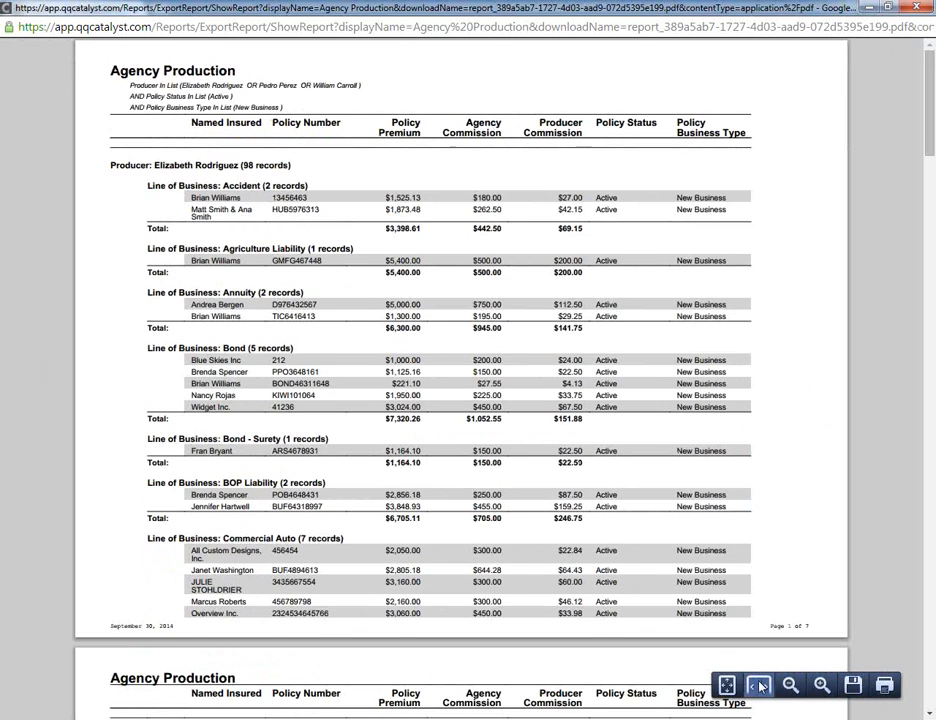
click(759, 686)
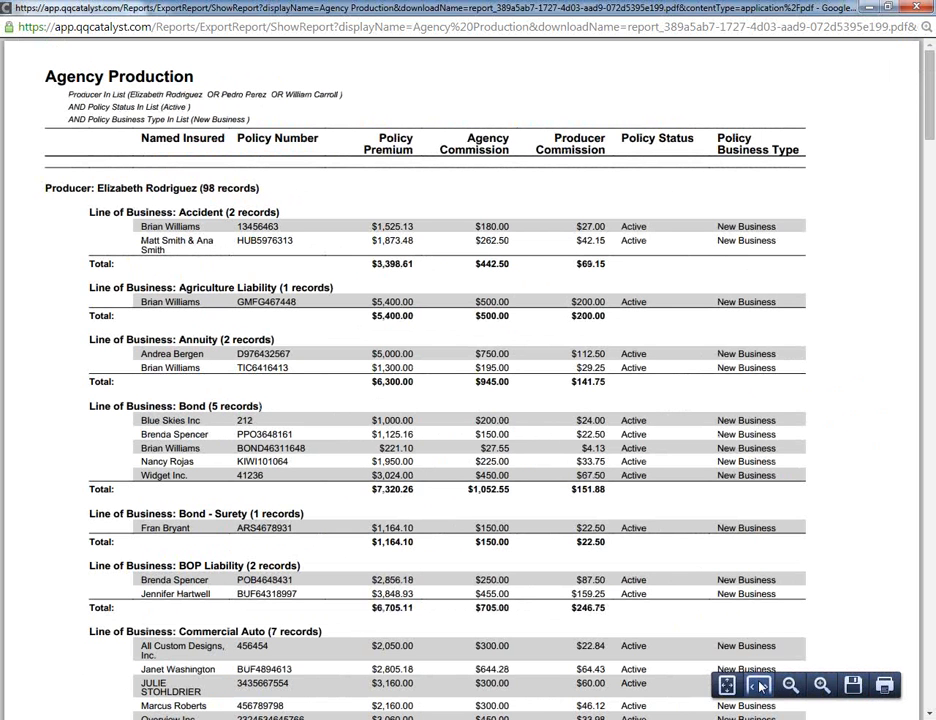
click(727, 685)
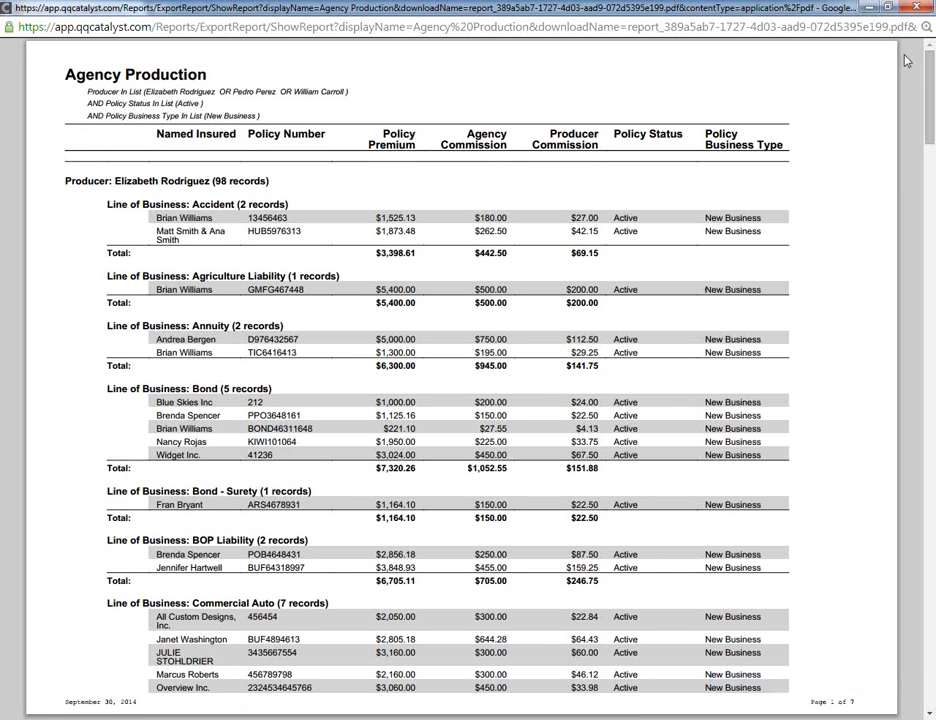
Close the PDF report and its run dialog, and check the actions offered for the Agency Production report in the list
click(910, 10)
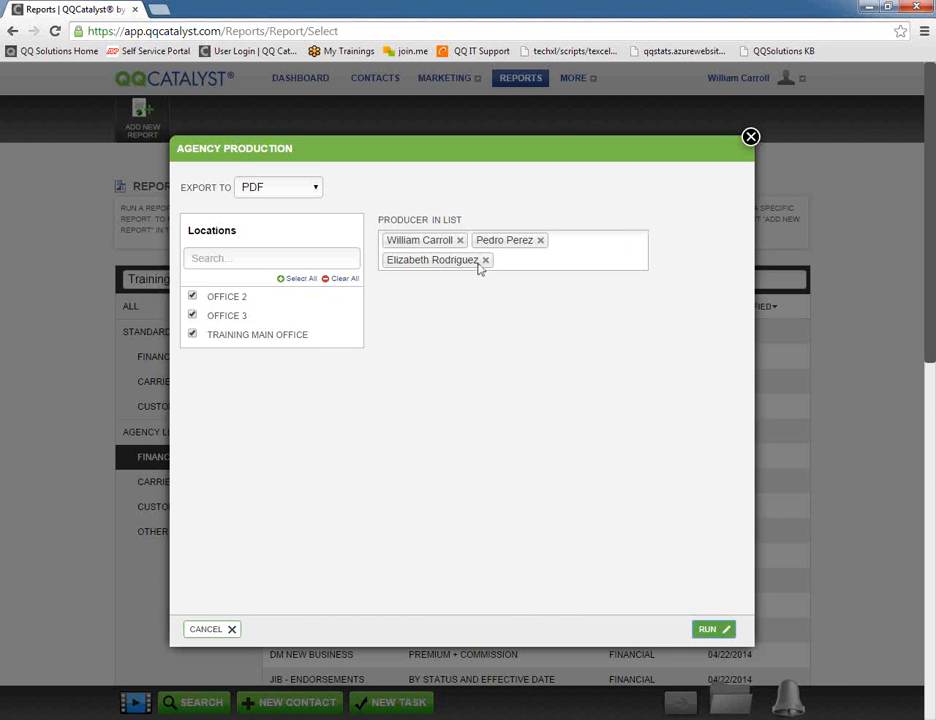
click(750, 138)
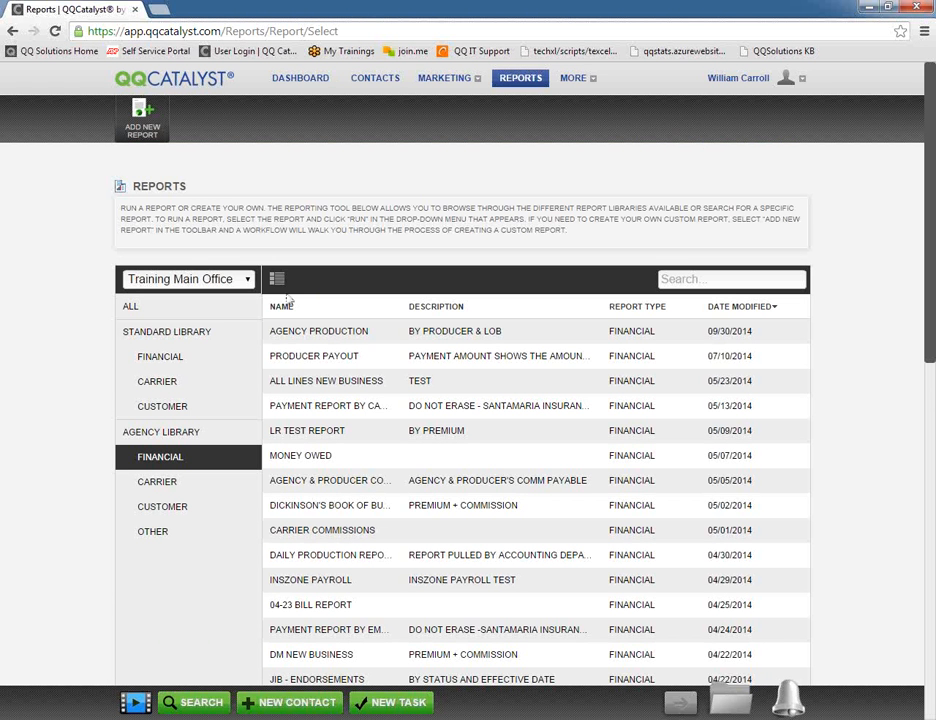
click(299, 338)
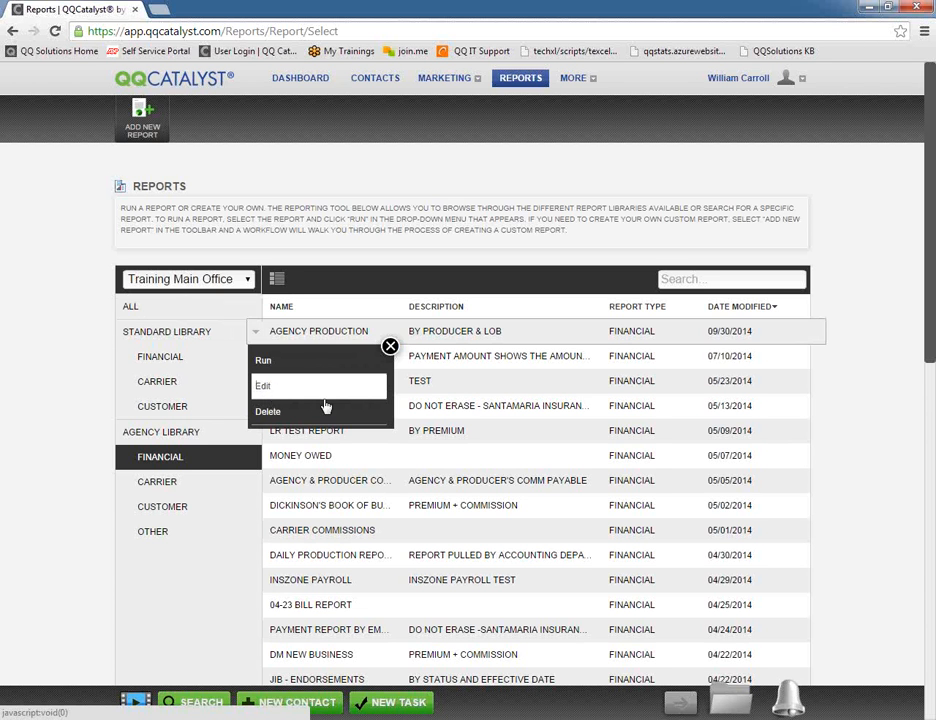
click(390, 347)
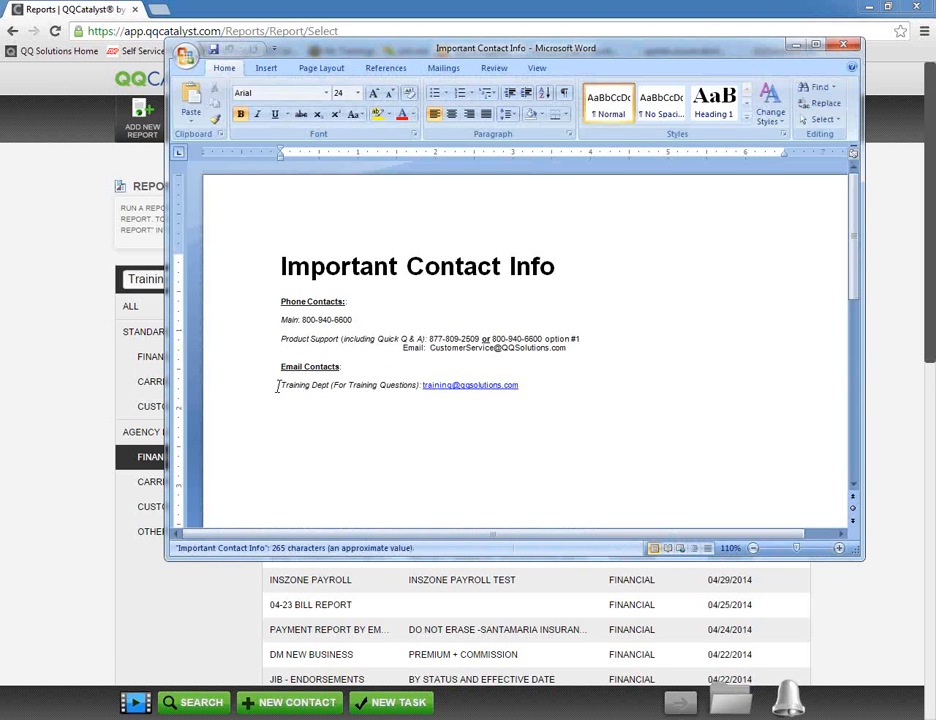
In the Important Contact Info document in Word, copy the training department's e-mail contact line and close the document
triple_click(277, 386)
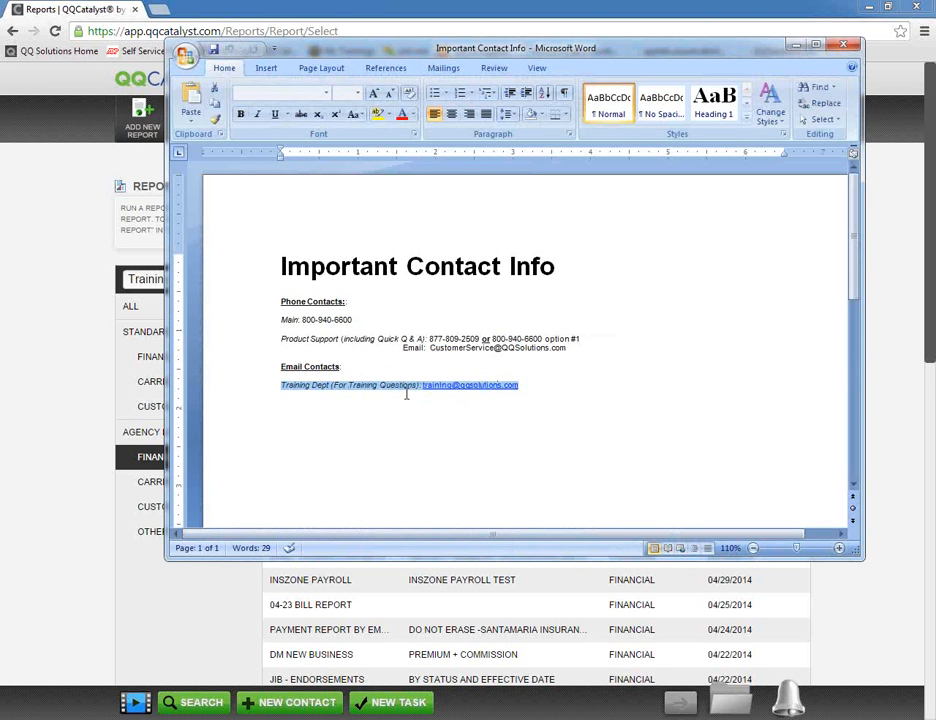
right_click(398, 393)
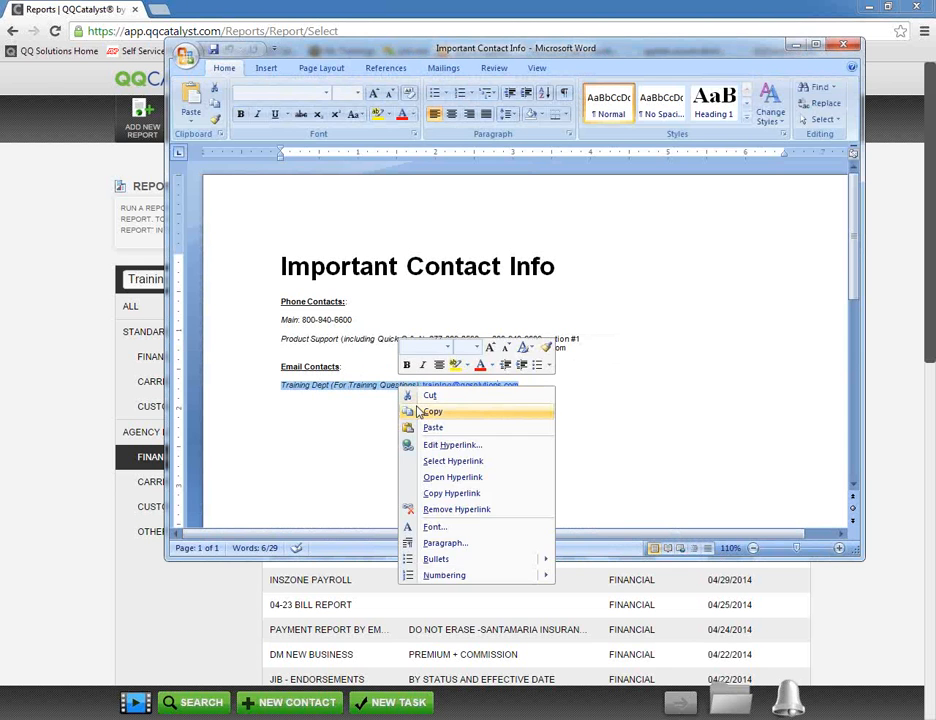
click(426, 411)
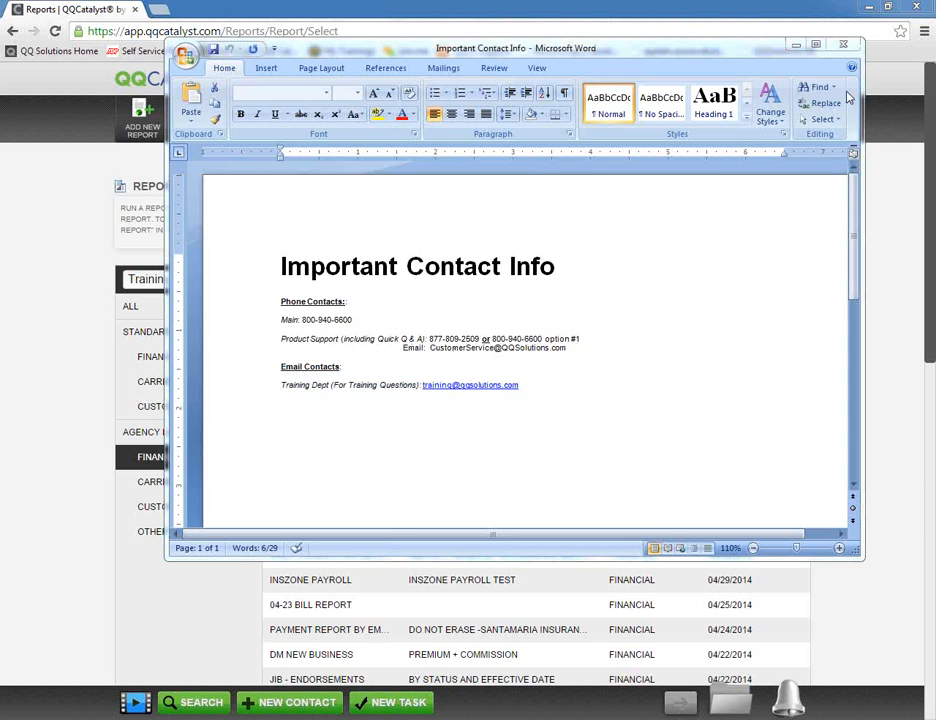
click(843, 45)
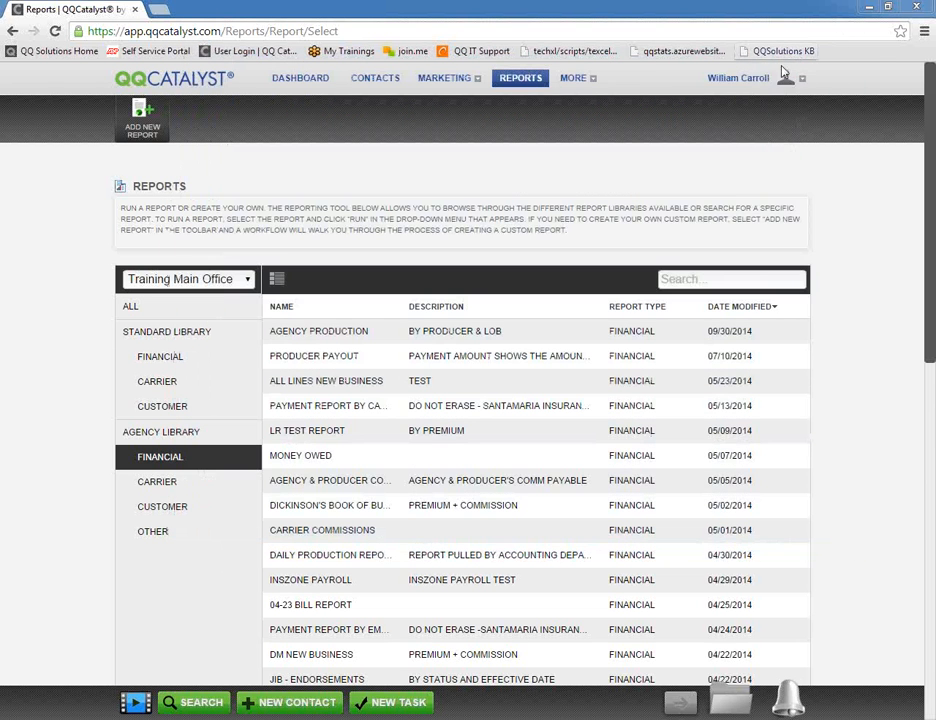
Open the Support / Training information in QQCatalyst, review the support hours, contact details and training links, and close it
mouse_move(755, 80)
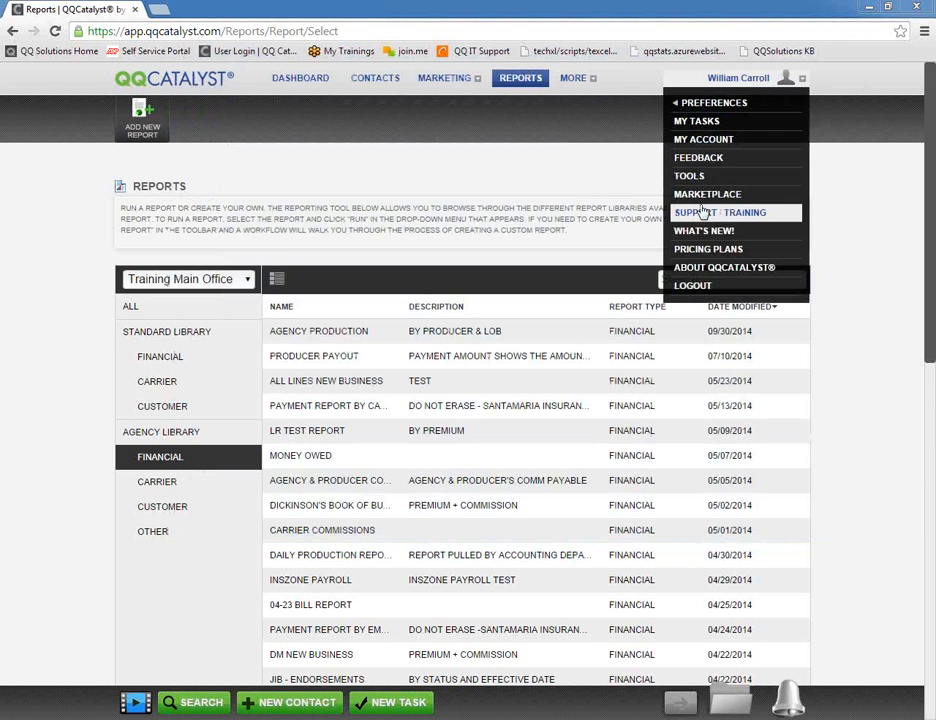
click(722, 213)
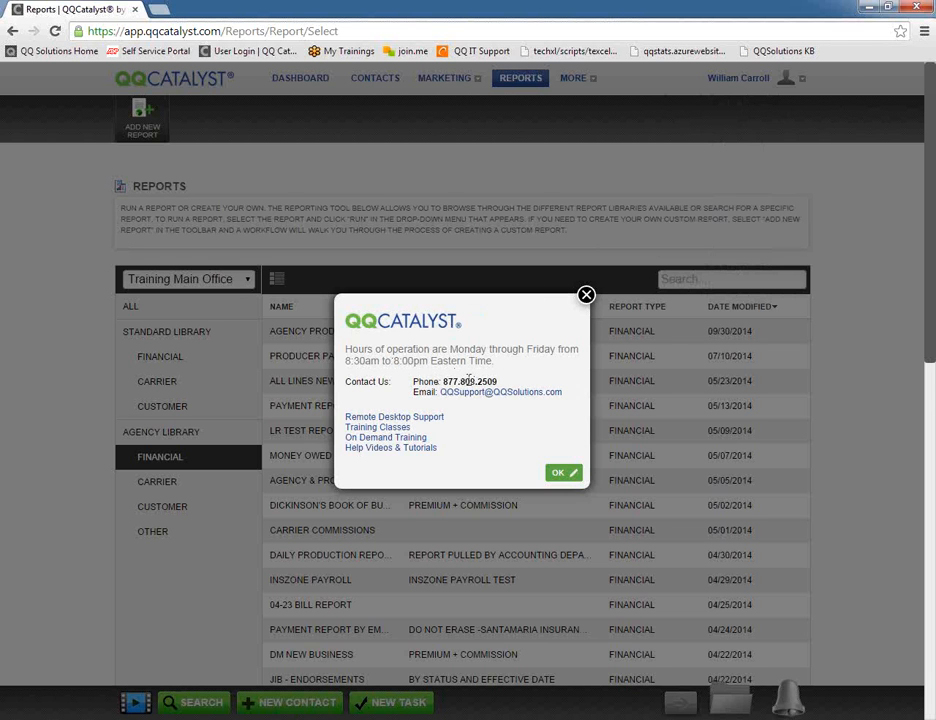
drag(347, 361, 429, 361)
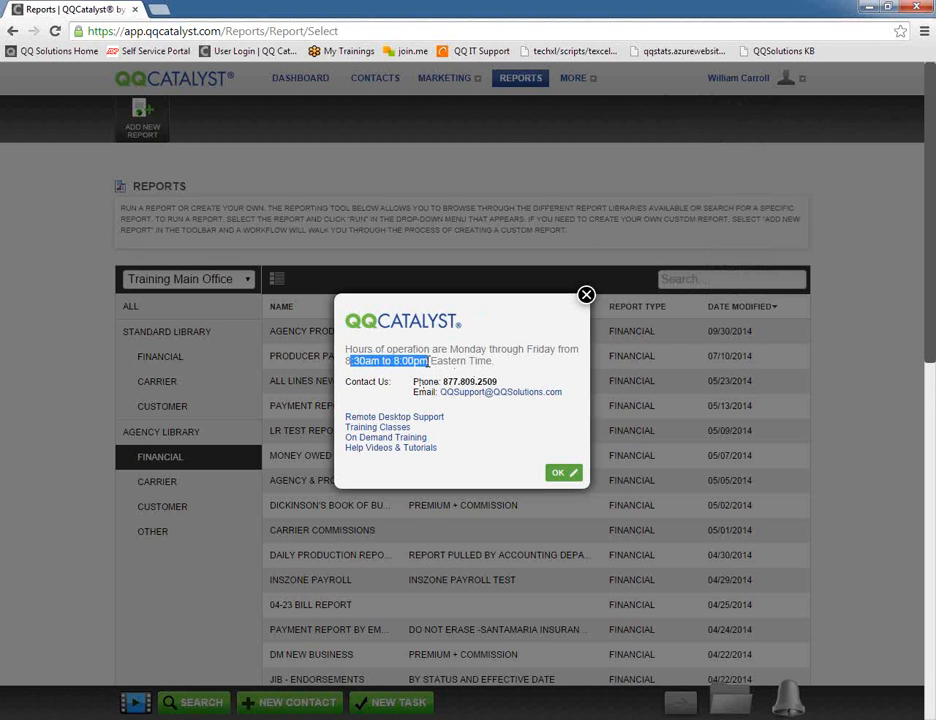
click(418, 381)
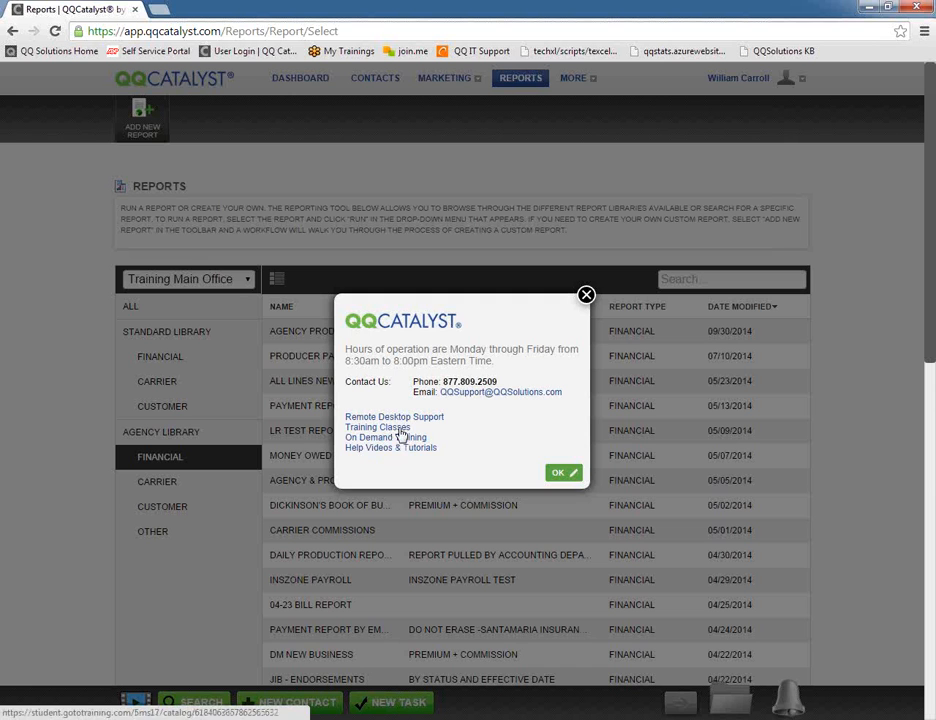
click(586, 297)
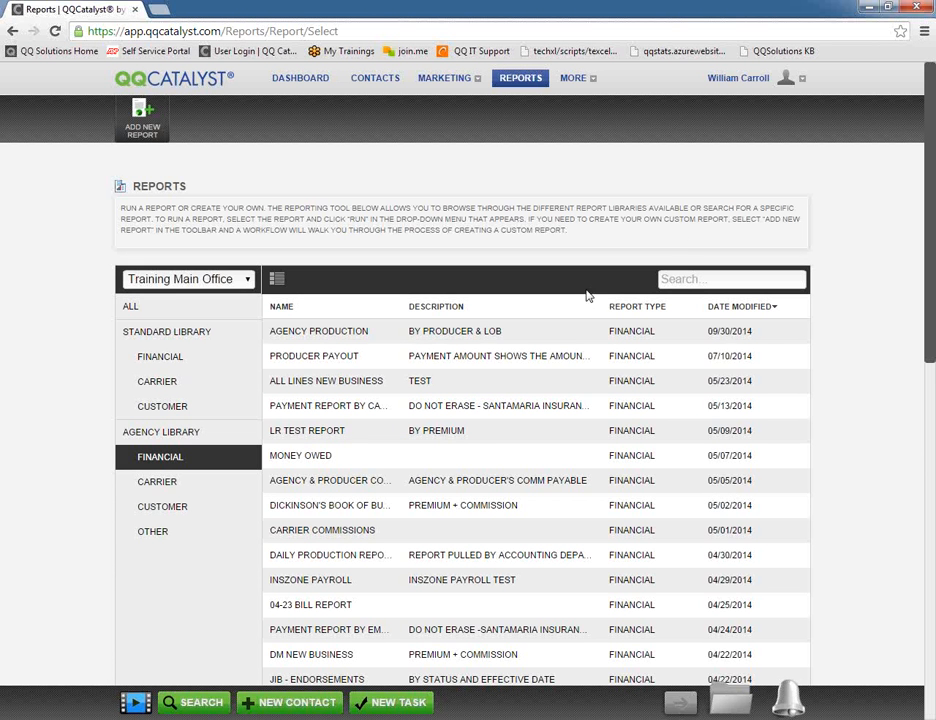